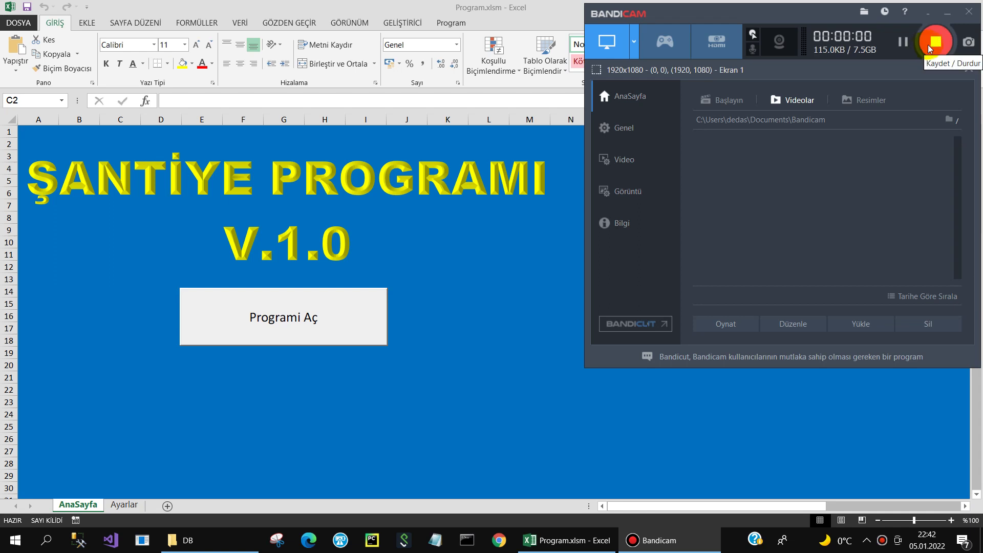
# Step: Open the VBA editor for Program.xlsm from the GELİŞTİRİCİ tab and show the frmAnaform designer
pyautogui.click(946, 12)
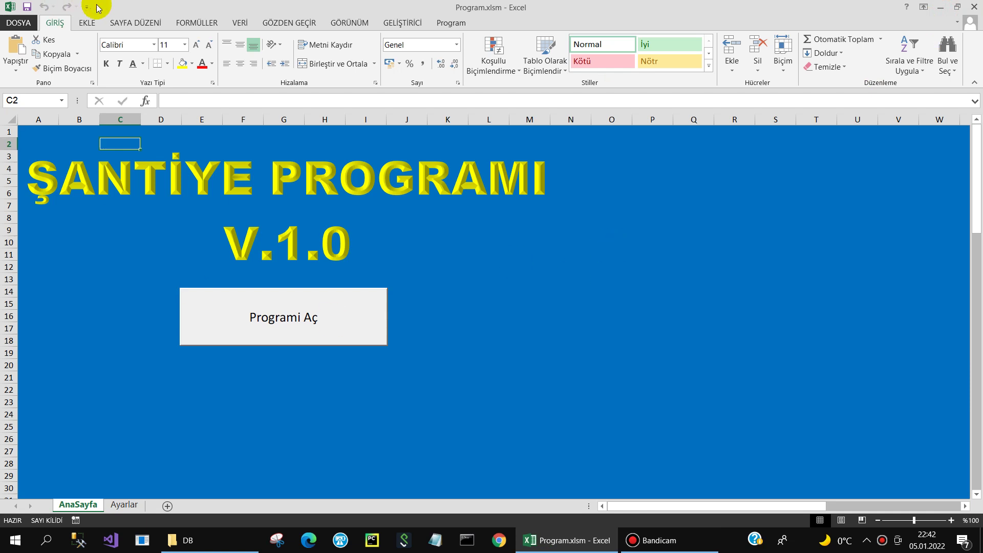
pyautogui.click(391, 23)
pyautogui.click(15, 56)
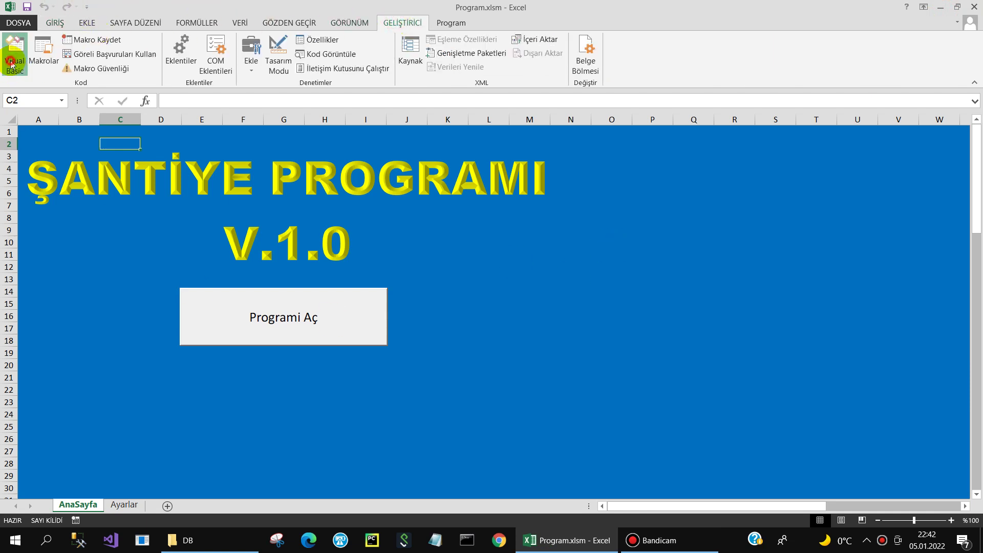
pyautogui.doubleClick(68, 151)
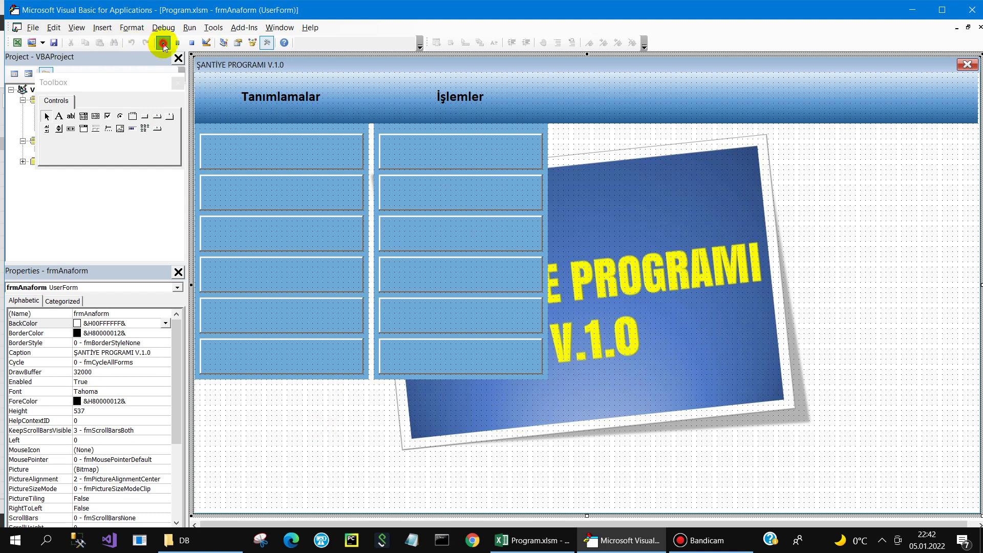
pyautogui.click(162, 43)
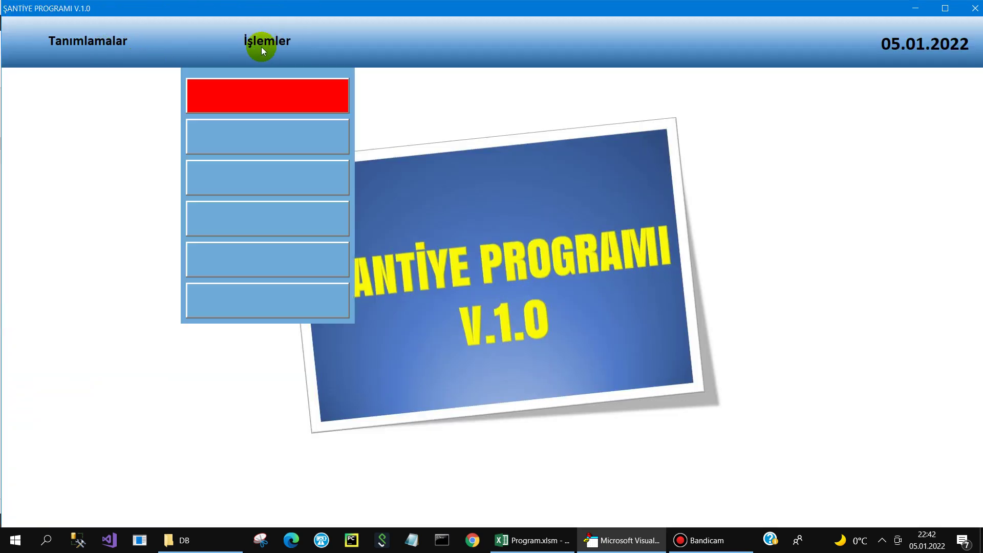
pyautogui.click(945, 8)
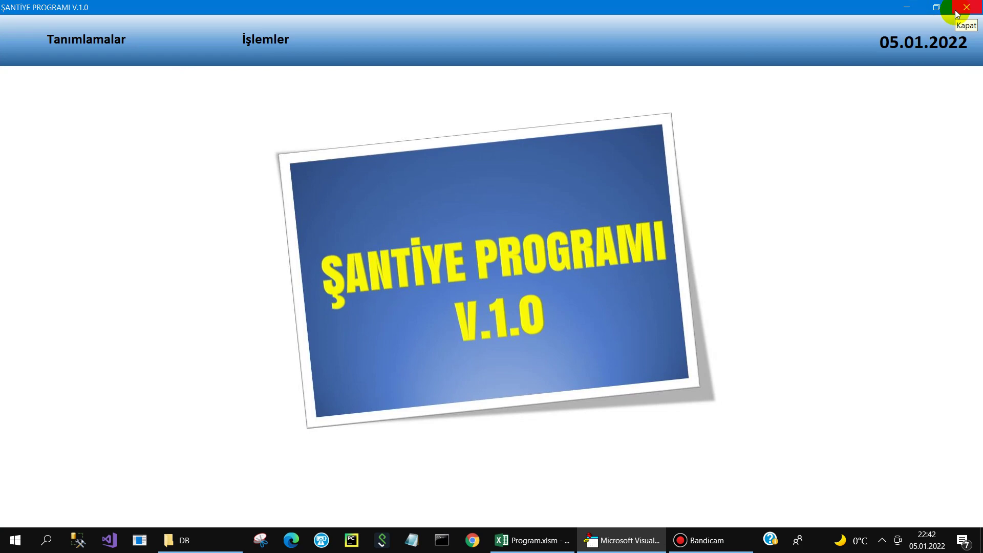
pyautogui.click(966, 7)
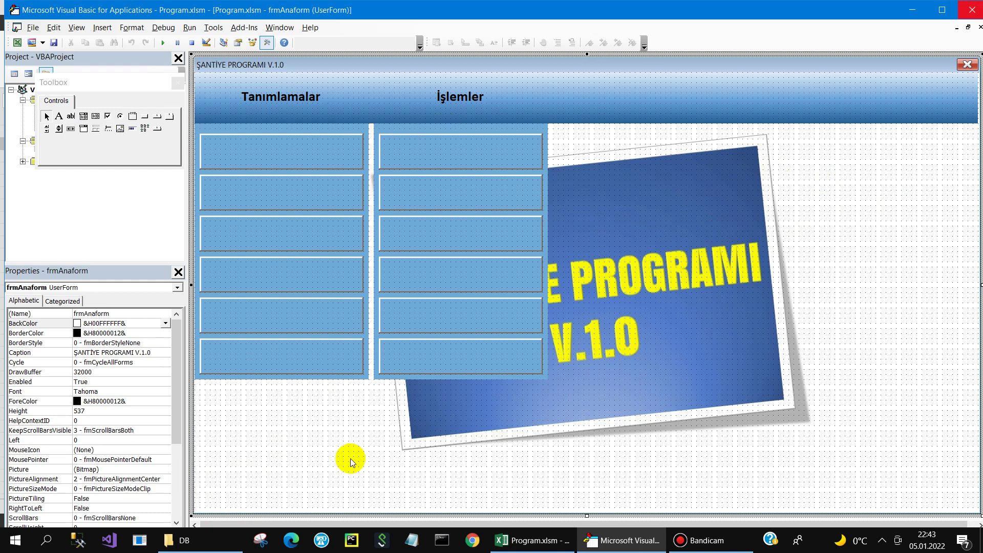
# Step: Declare 'Dim aktif As Byte' below Option Explicit in frmAnaform's code
pyautogui.press('F7')
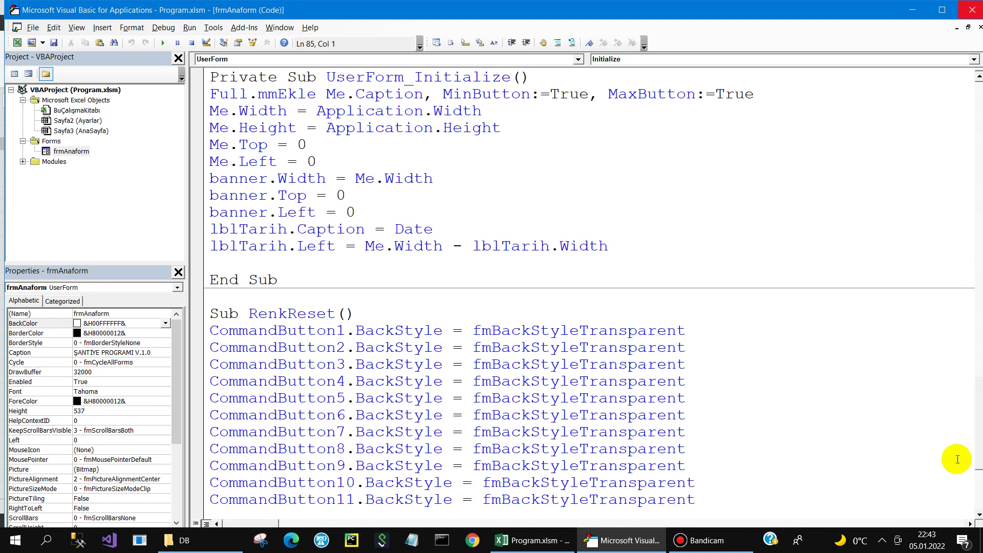
pyautogui.moveTo(970, 467); pyautogui.dragTo(977, 78)
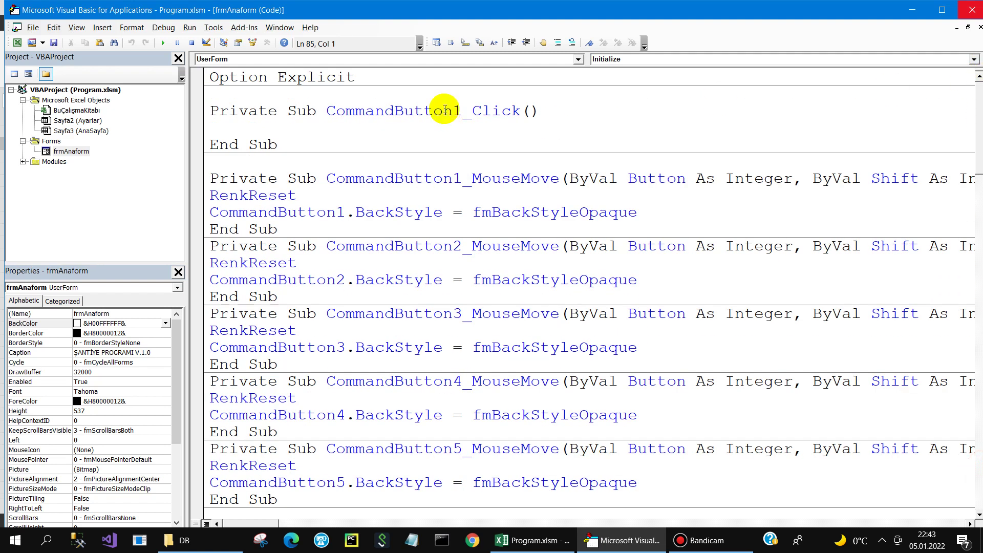
pyautogui.click(212, 94)
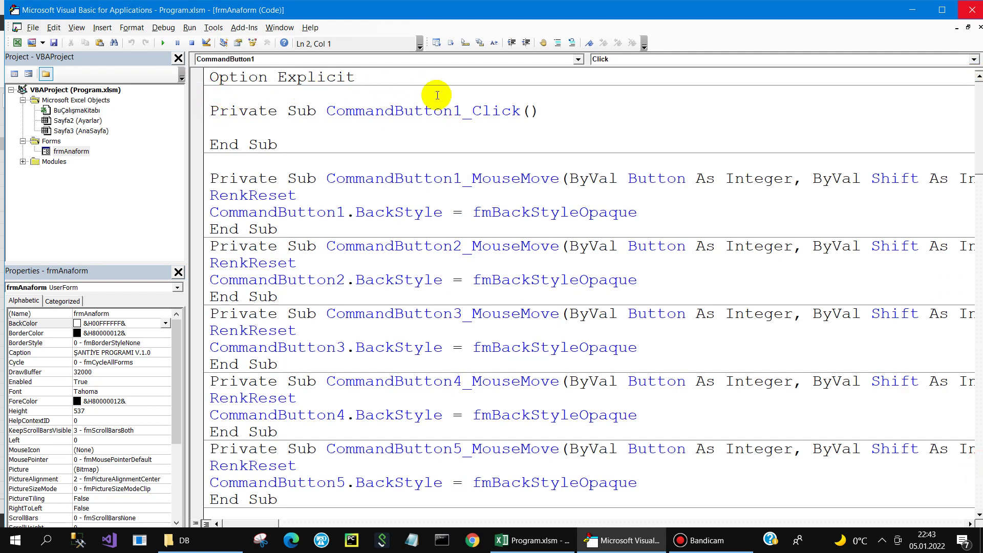
pyautogui.write('dim')
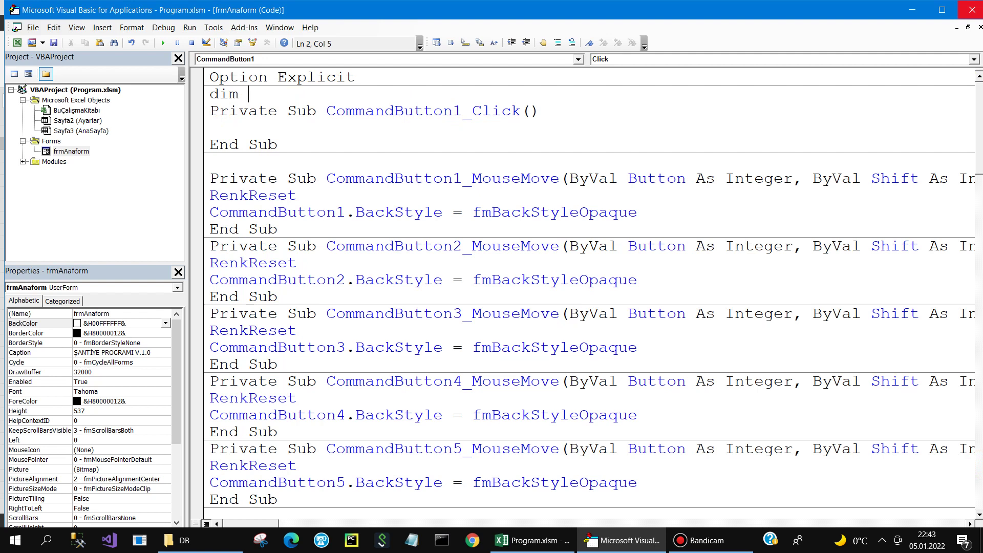
pyautogui.write('aktif as ')
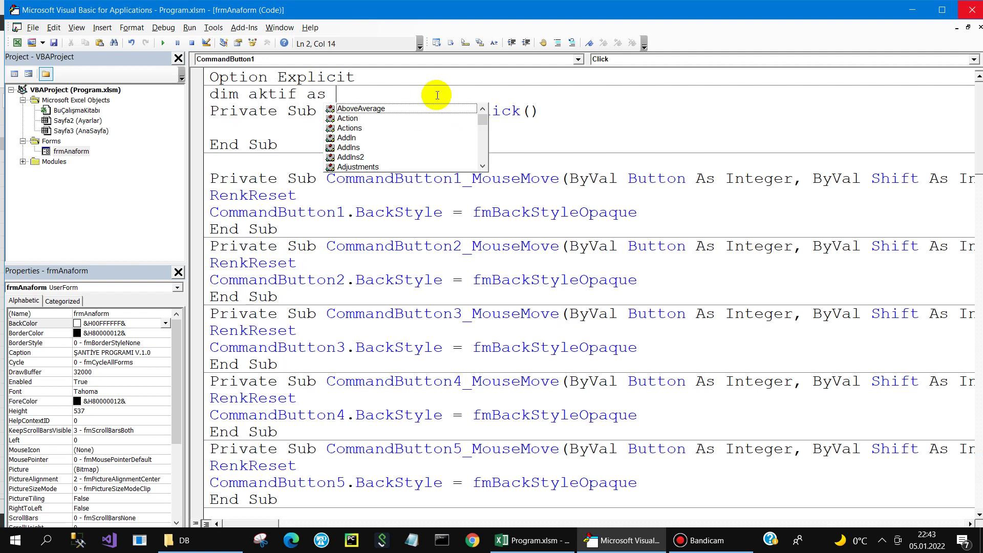
pyautogui.write('by')
pyautogui.press('Return')
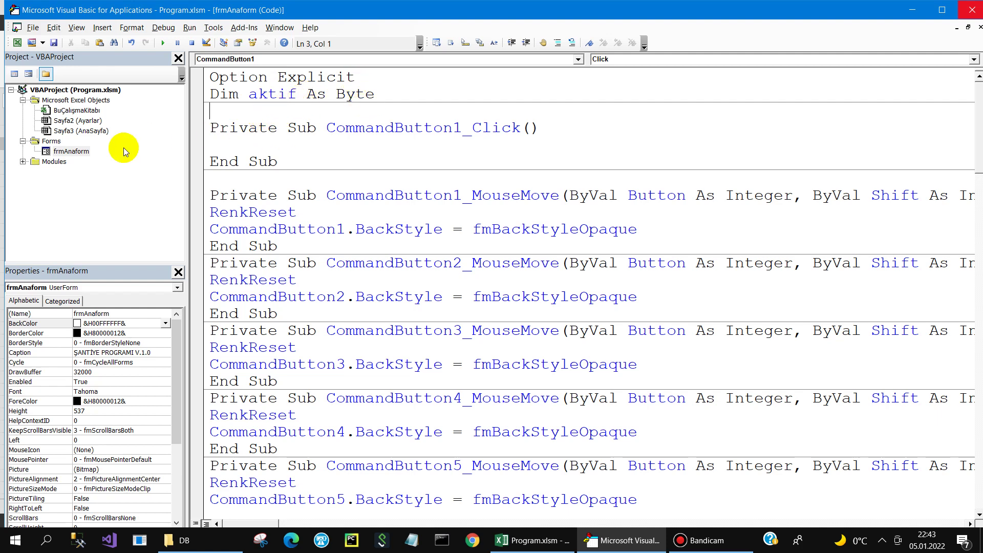
pyautogui.doubleClick(71, 151)
# Step: Open the Tanımlamalar label's MouseMove handler and delete its old menu-toggling code
pyautogui.click(322, 110)
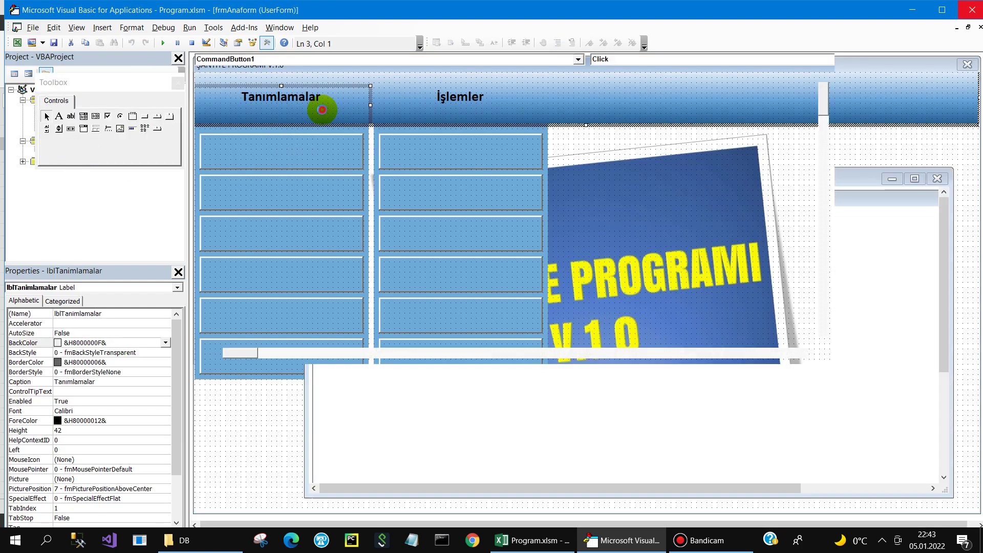
pyautogui.doubleClick(322, 109)
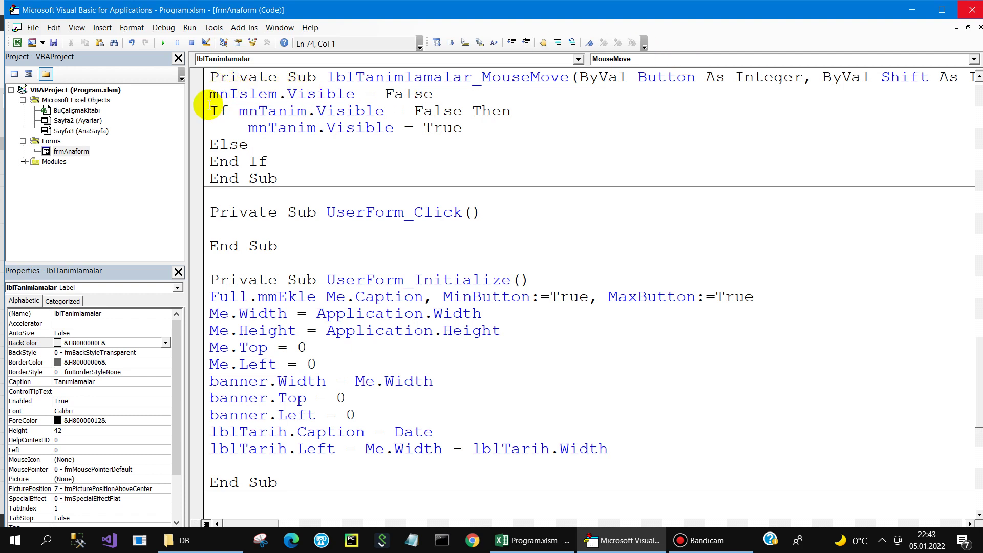
pyautogui.moveTo(268, 161)
pyautogui.mouseDown()
pyautogui.moveTo(193, 120)
pyautogui.moveTo(192, 94)
pyautogui.mouseUp()
pyautogui.press('Delete')
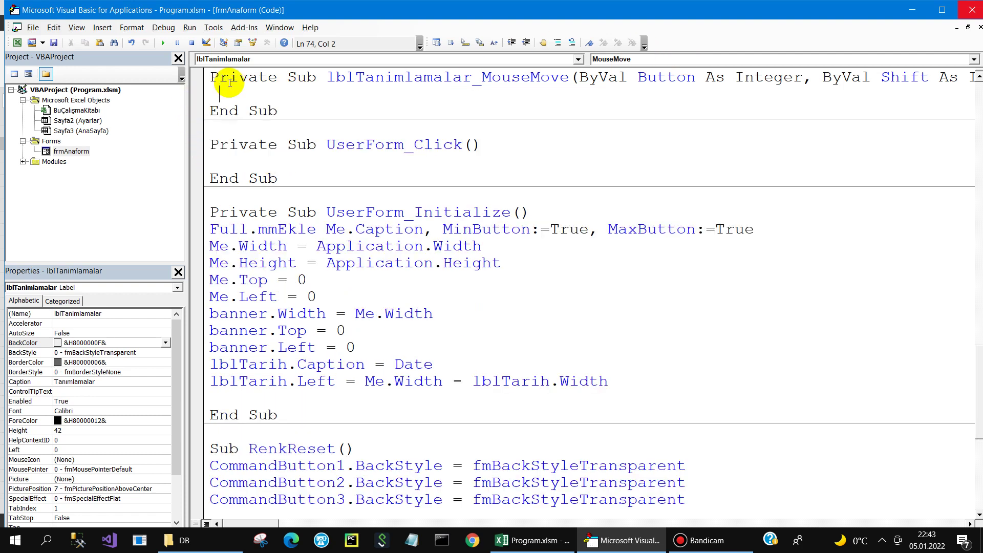
# Step: Write aktif = 1 in the handler and start an unfinished If line
pyautogui.write('aktif=1')
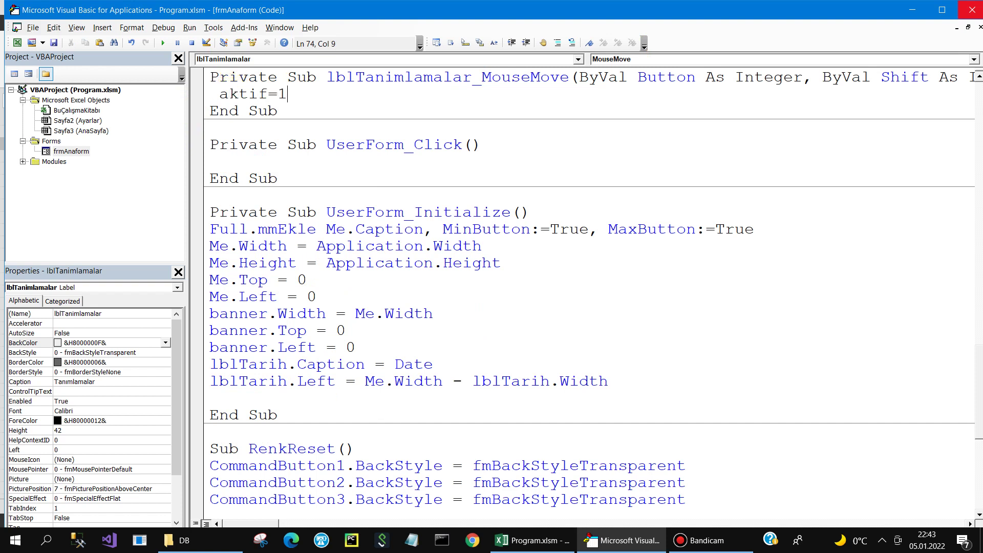
pyautogui.press('Return')
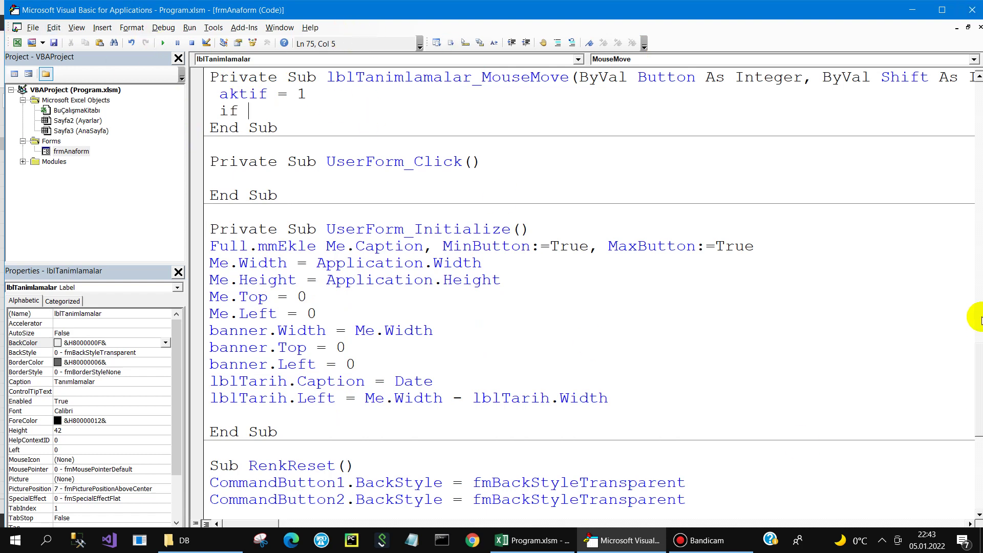
pyautogui.moveTo(978, 425); pyautogui.dragTo(979, 154)
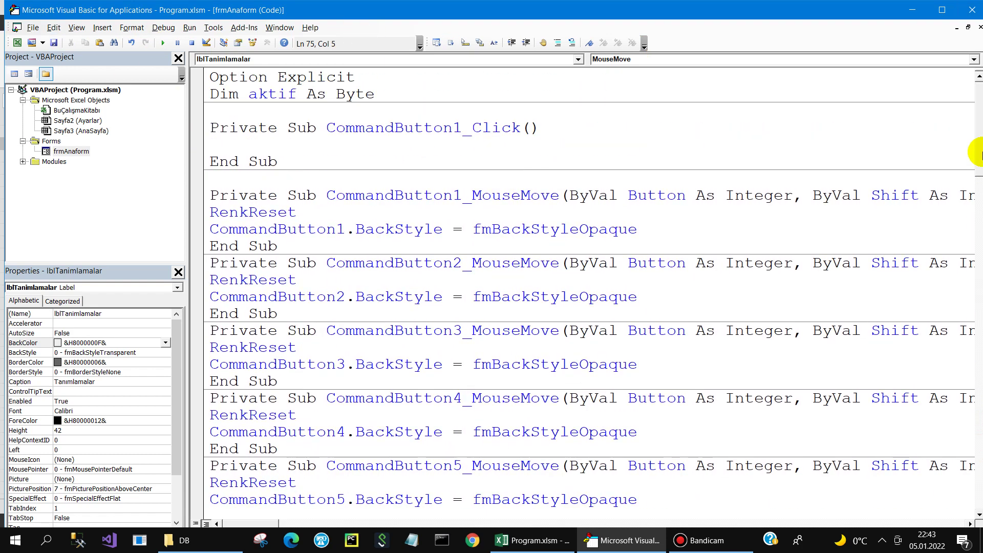
pyautogui.click(271, 94)
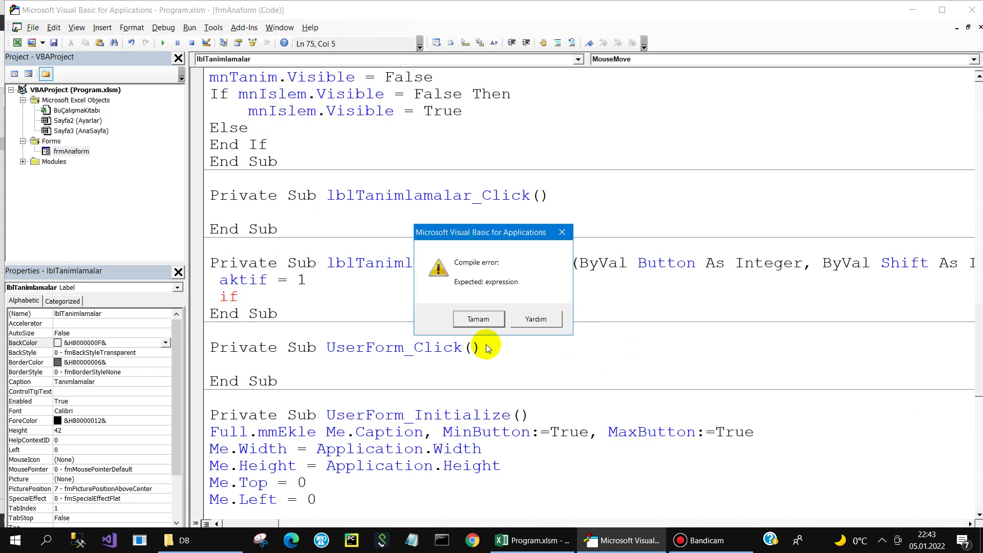
# Step: Dismiss the compile error and rename the declared variable from aktif to mg
pyautogui.click(478, 319)
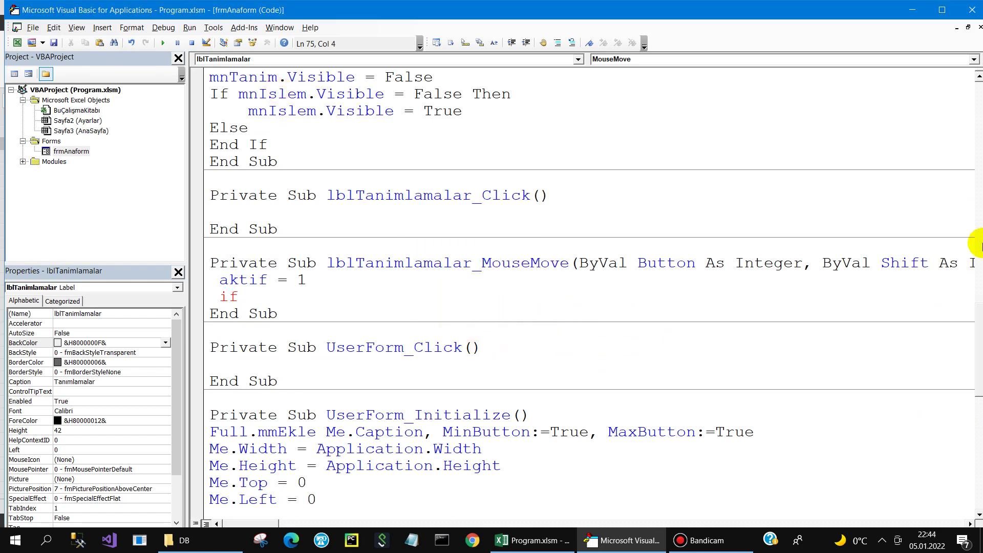
pyautogui.moveTo(975, 389); pyautogui.dragTo(977, 81)
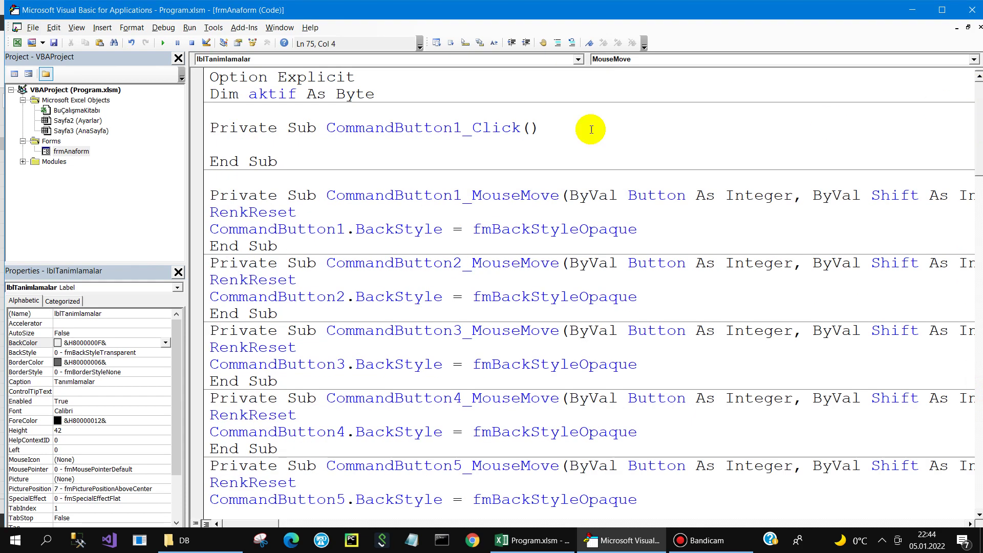
pyautogui.doubleClick(268, 95)
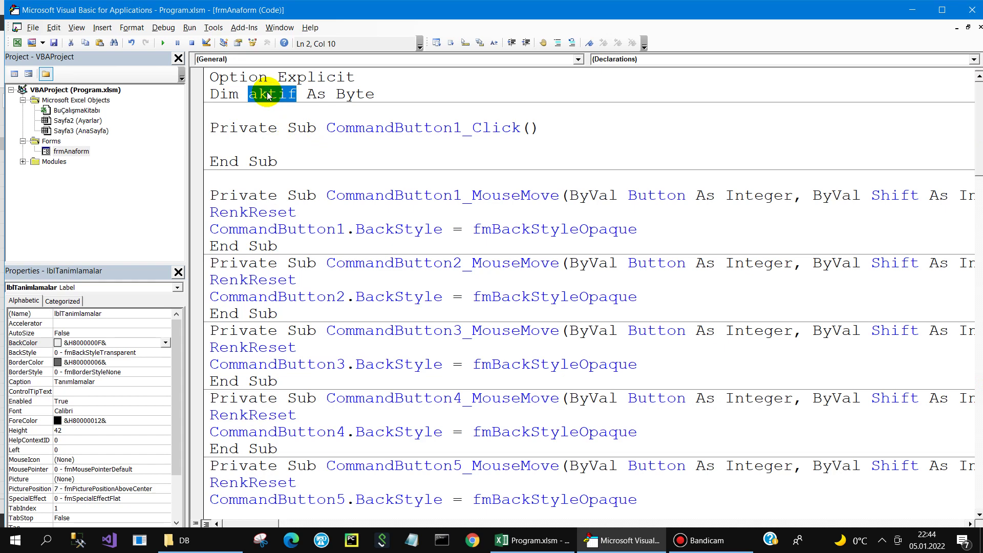
pyautogui.write('mg')
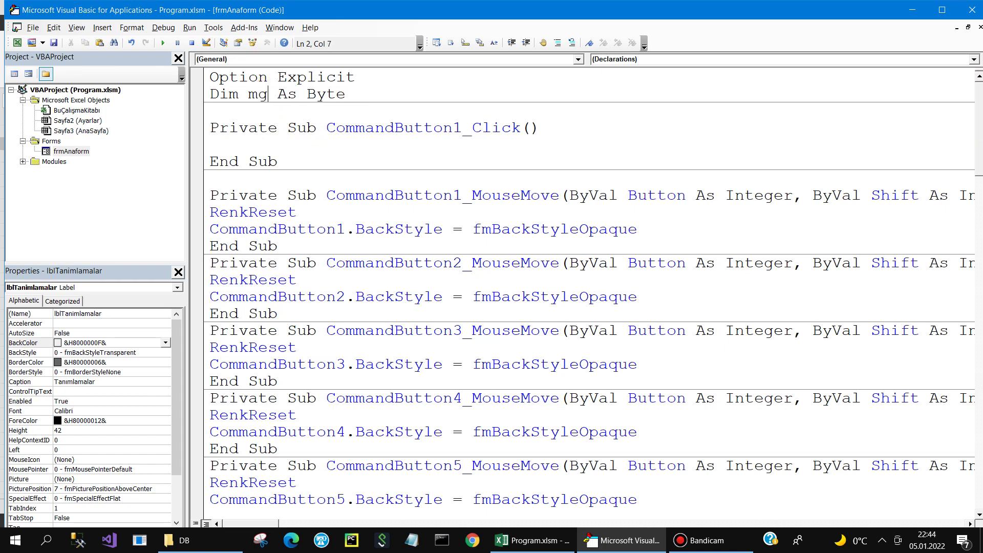
pyautogui.click(292, 145)
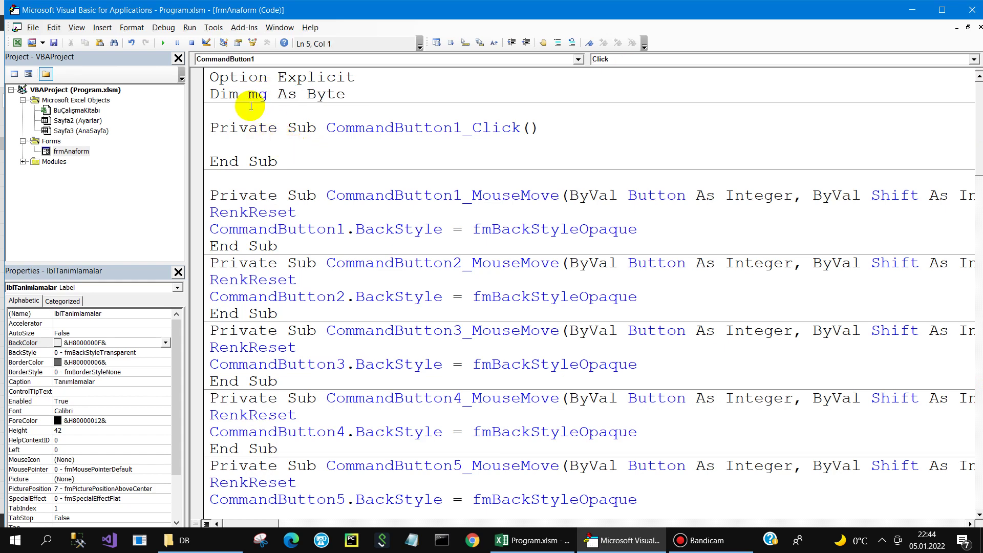
pyautogui.click(254, 98)
pyautogui.doubleClick(254, 97)
pyautogui.hotkey('ctrl', 'c')
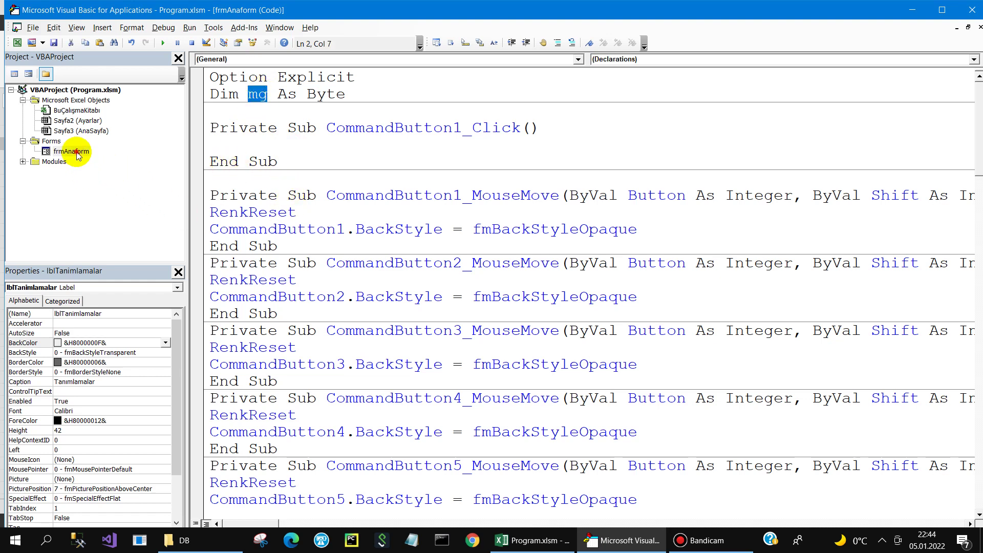
pyautogui.doubleClick(77, 154)
pyautogui.doubleClick(261, 115)
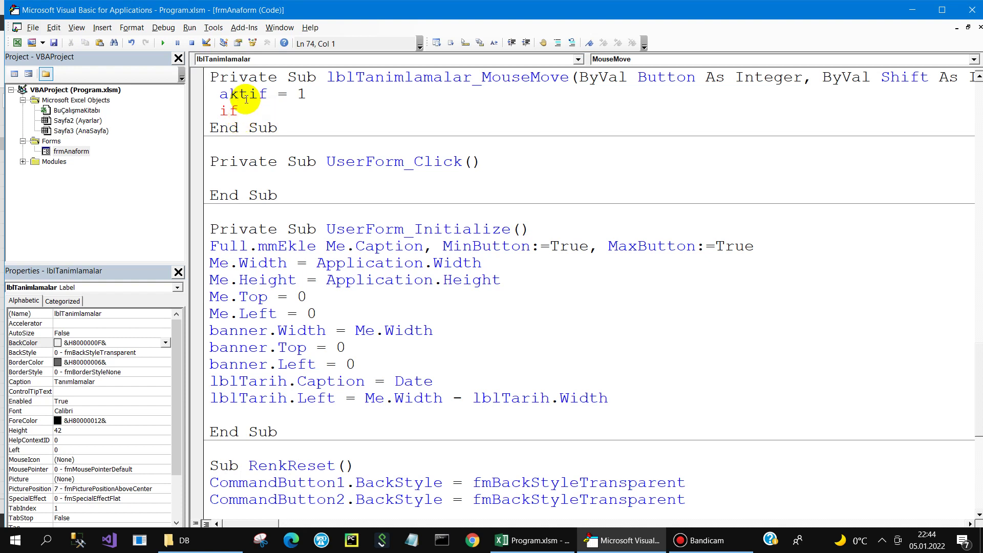
# Step: Replace aktif with mg in the handler and complete the 'If mg = 1 Then' line
pyautogui.doubleClick(245, 97)
pyautogui.hotkey('ctrl', 'v')
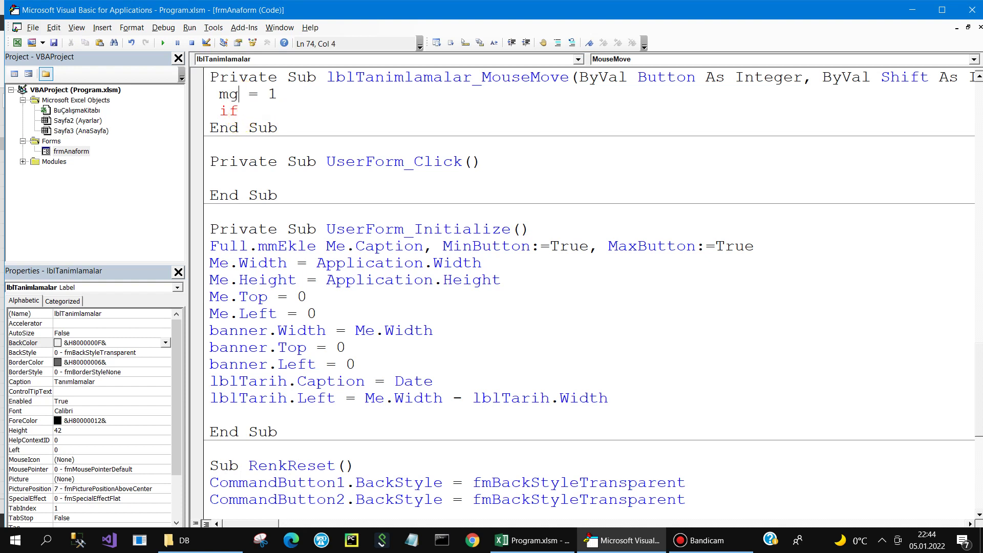
pyautogui.click(284, 103)
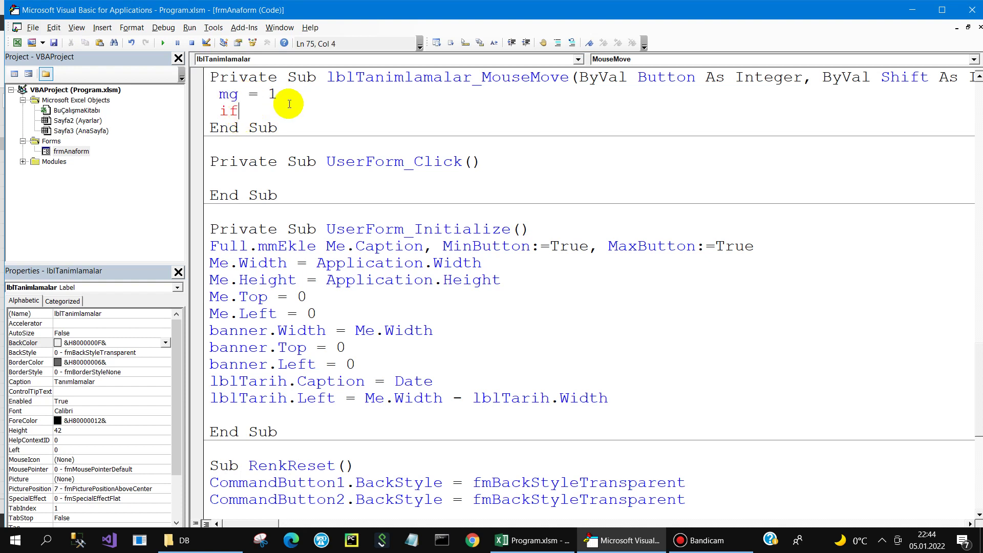
pyautogui.write(' mg')
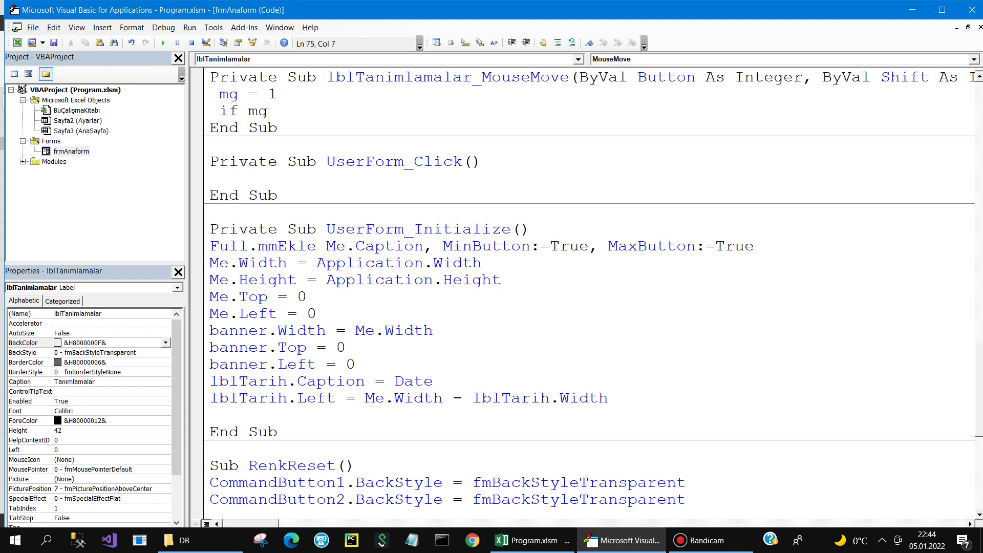
pyautogui.write('=1 then')
pyautogui.press('Return')
pyautogui.write('mn')
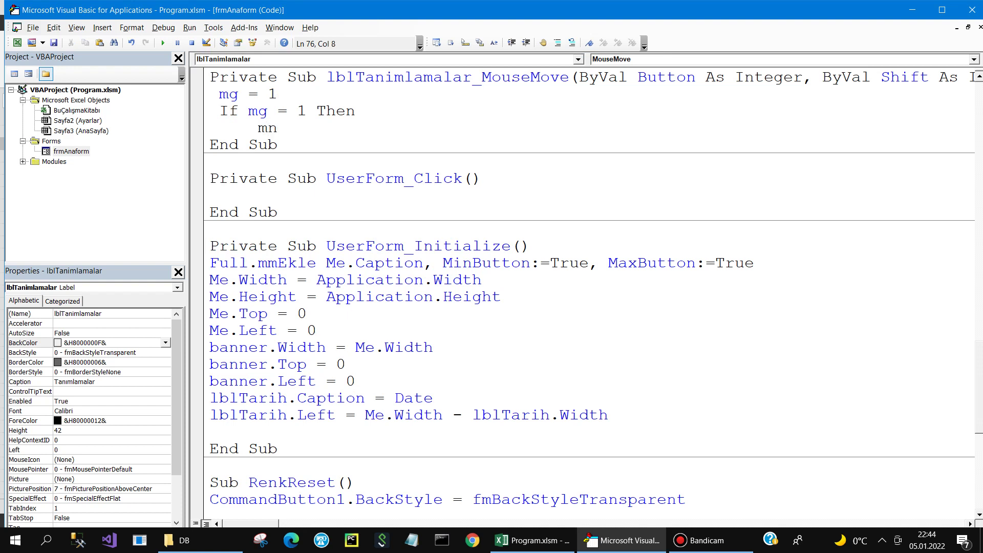
# Step: Inside the If, set mnTanim.Visible = True and mnIslem.Visible = False, closing with End If
pyautogui.write('Tanim')
pyautogui.write('.v')
pyautogui.press('Down')
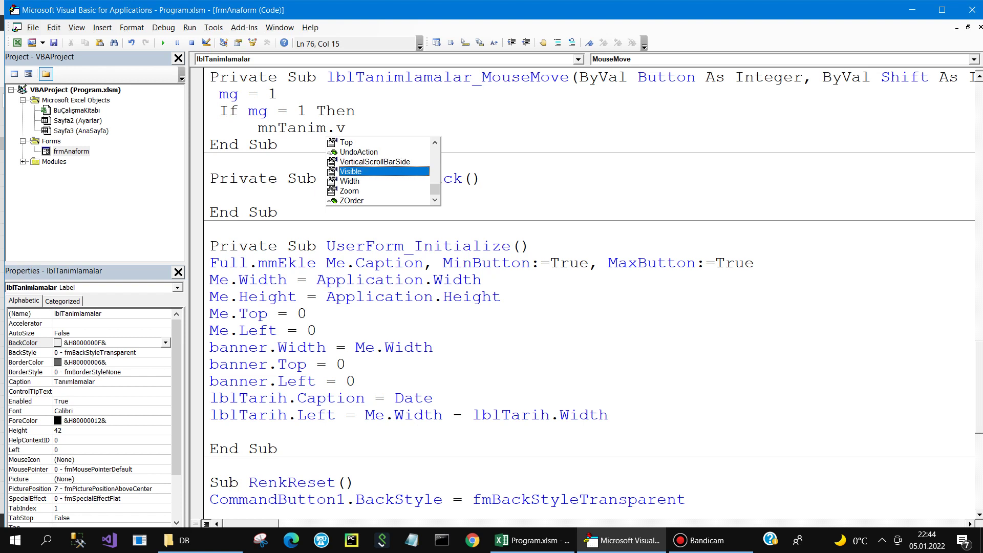
pyautogui.write('=')
pyautogui.press('Down')
pyautogui.press('Return')
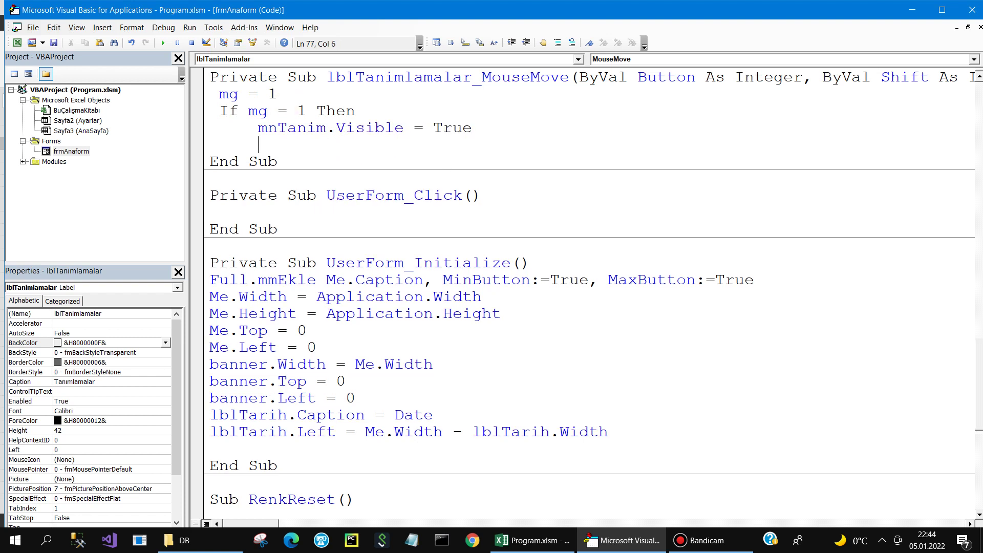
pyautogui.press('BackSpace')
pyautogui.write('Islem')
pyautogui.write('.v=')
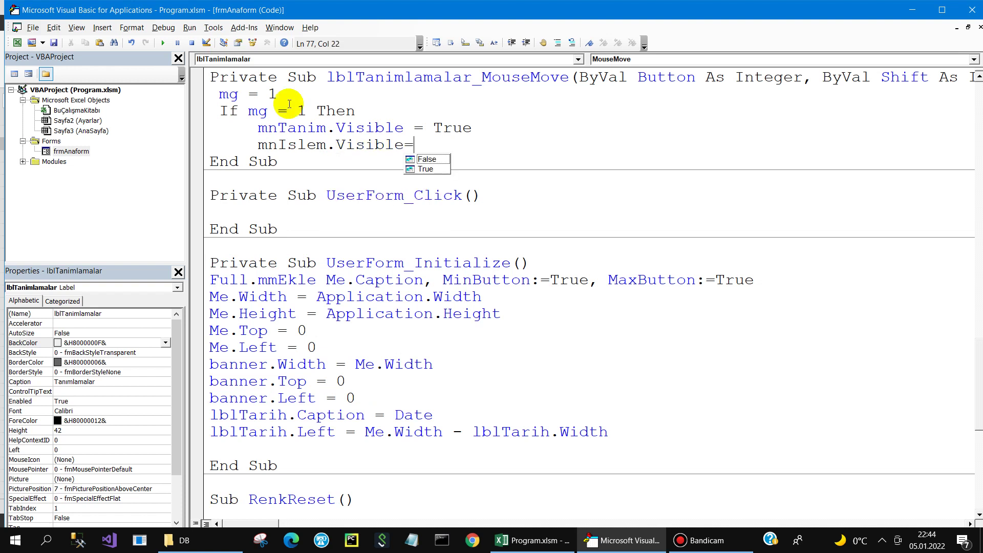
pyautogui.press('Return')
pyautogui.write('end if')
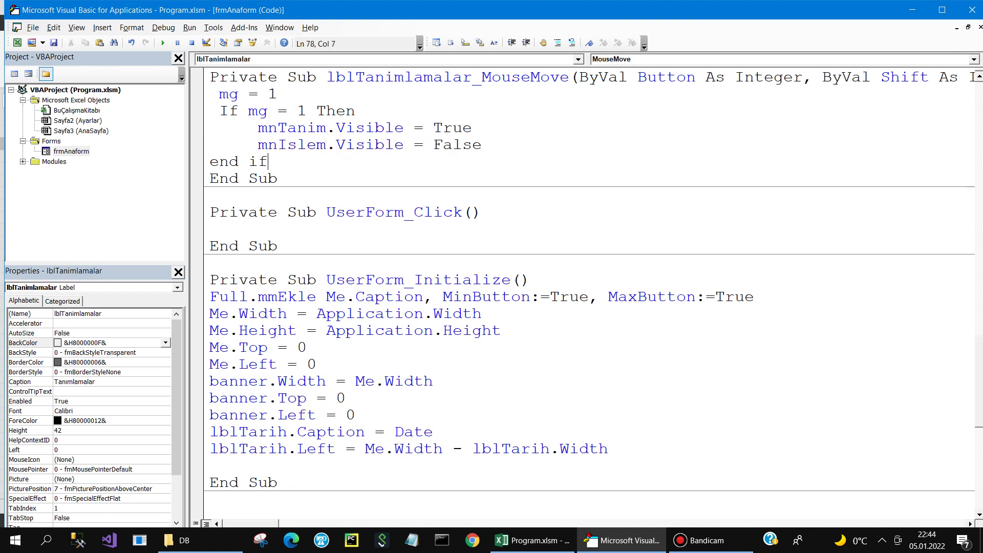
pyautogui.click(285, 229)
pyautogui.moveTo(281, 161); pyautogui.dragTo(185, 96)
pyautogui.hotkey('ctrl', 'c')
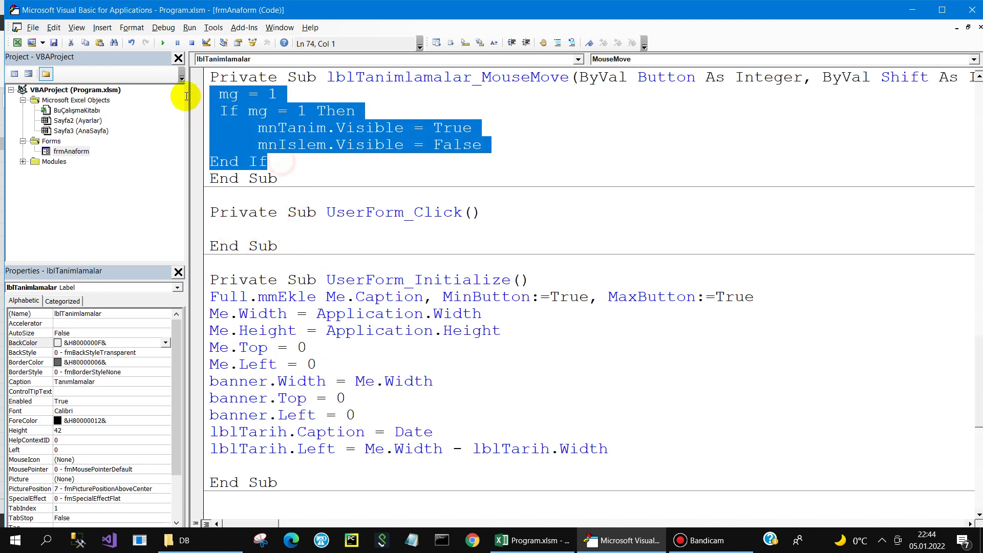
# Step: Replace the İşlemler label's MouseMove body with the pasted mg If block
pyautogui.doubleClick(74, 151)
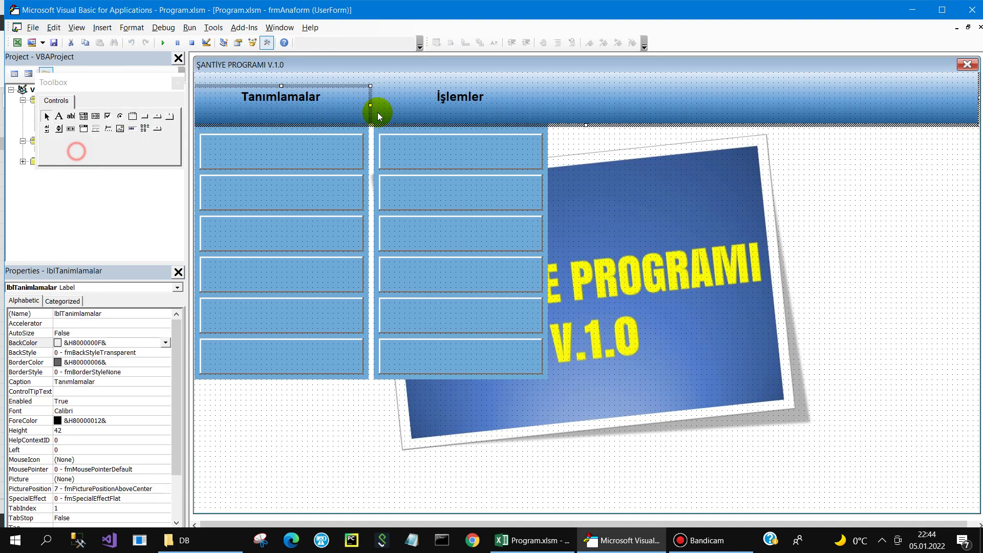
pyautogui.doubleClick(433, 110)
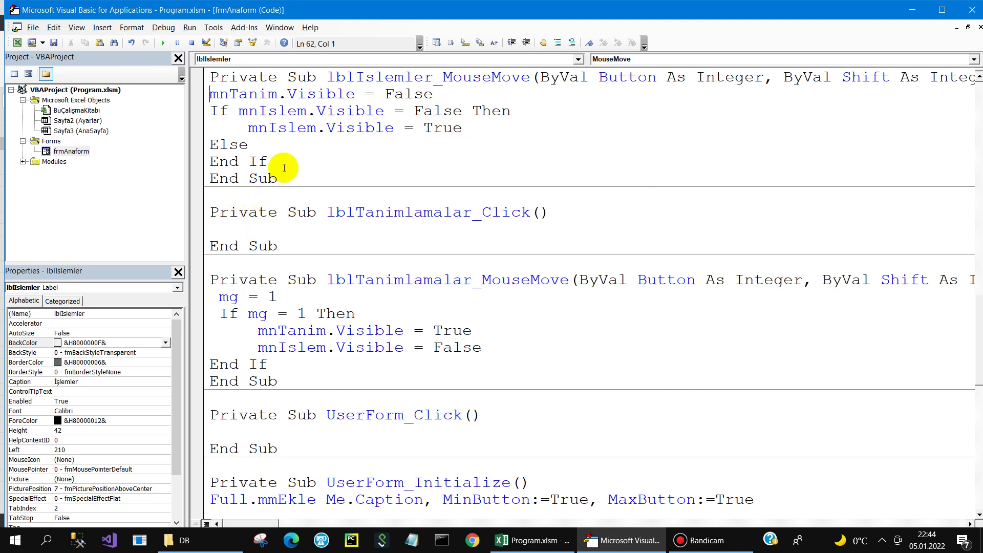
pyautogui.moveTo(284, 168); pyautogui.dragTo(153, 94)
pyautogui.press('Delete')
pyautogui.hotkey('ctrl', 'v')
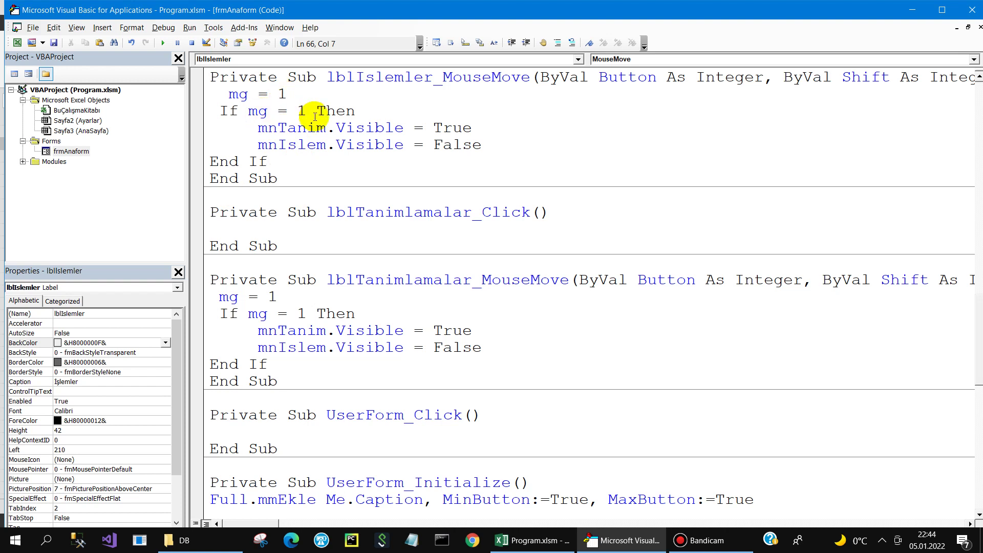
# Step: Swap the values so mnTanim.Visible is False and mnIslem.Visible is True
pyautogui.doubleClick(453, 128)
pyautogui.write('f')
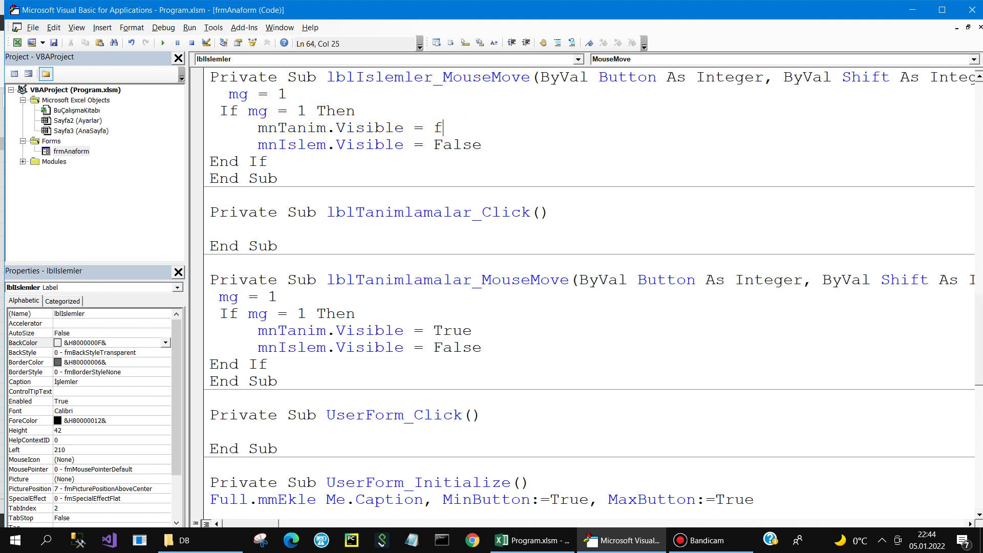
pyautogui.write('alse')
pyautogui.hotkey('shift', 'End')
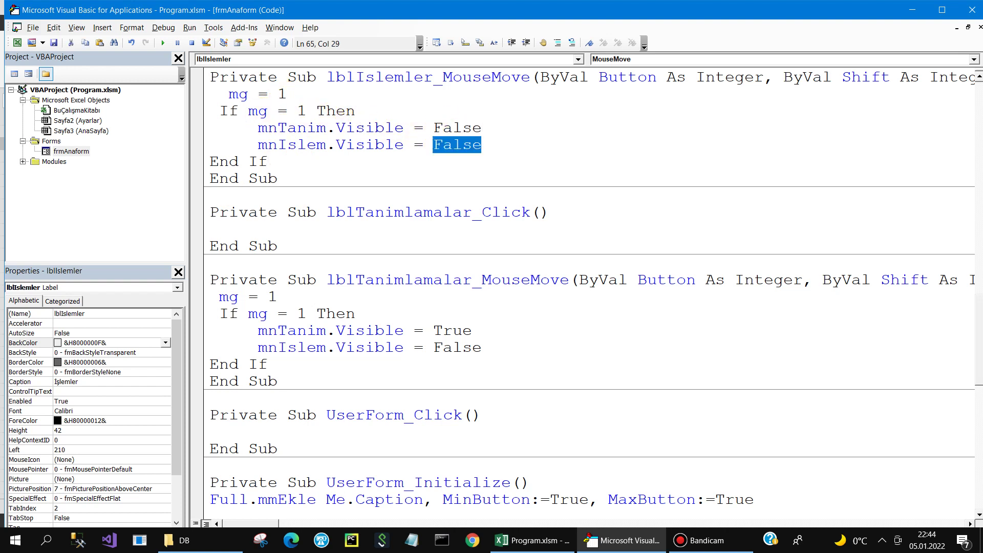
pyautogui.write('true')
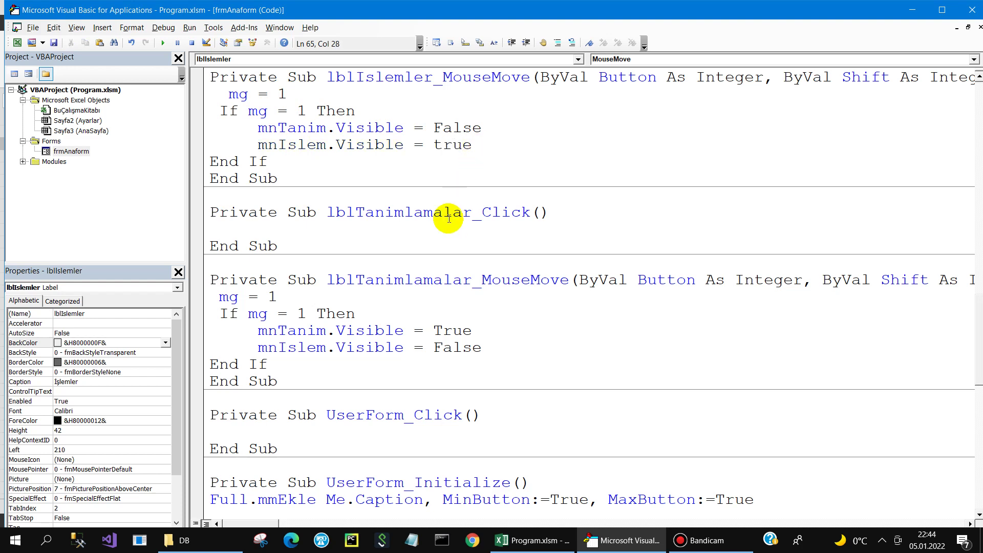
pyautogui.click(432, 214)
pyautogui.doubleClick(71, 151)
# Step: Add the line mg = 0 above MenuGizle in the UserForm_MouseMove procedure
pyautogui.doubleClick(300, 401)
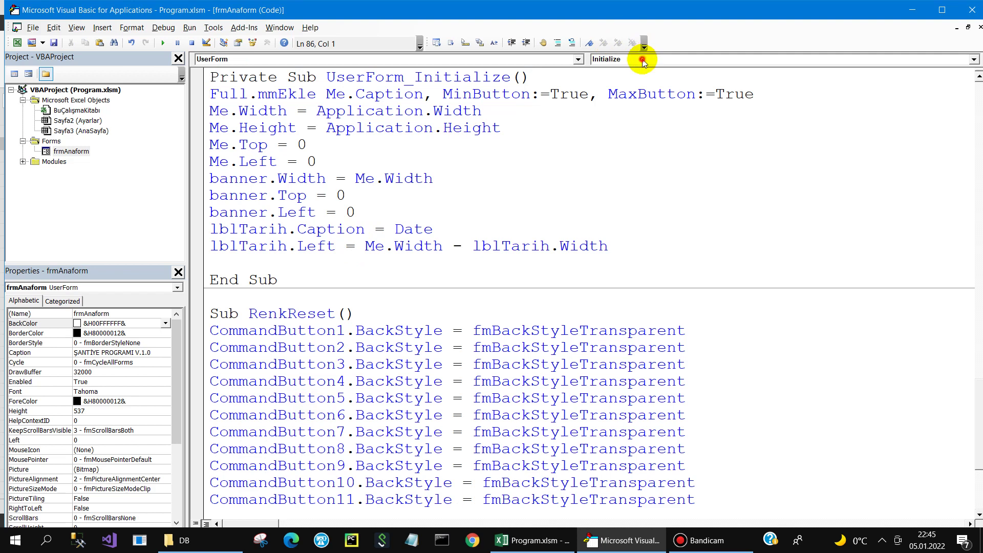
pyautogui.click(645, 59)
pyautogui.click(622, 119)
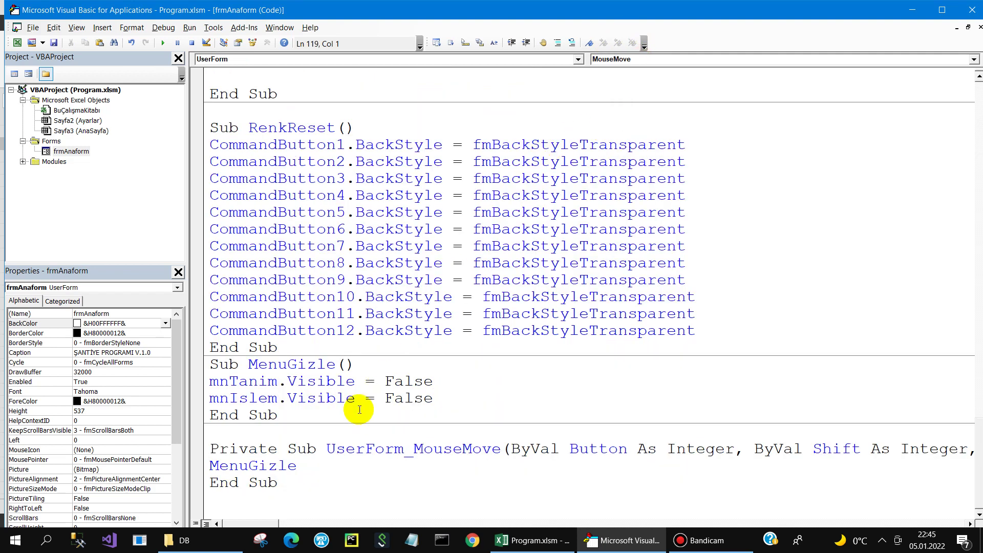
pyautogui.press('Return')
pyautogui.write('mg=0')
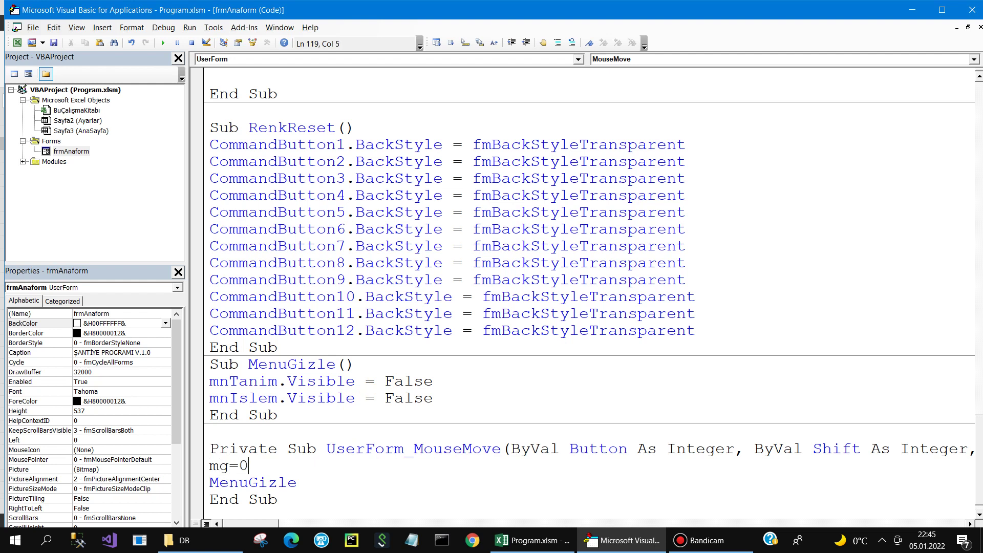
pyautogui.press('Down')
# Step: Run the form to test the Tanımlamalar and İşlemler hover menus, then close it
pyautogui.click(162, 44)
pyautogui.moveTo(88, 41)
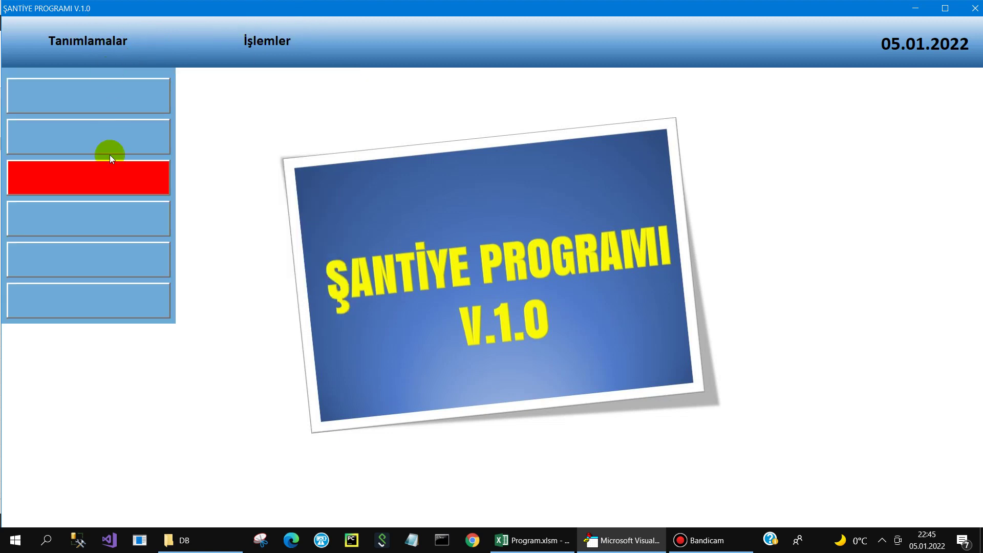
pyautogui.moveTo(266, 41)
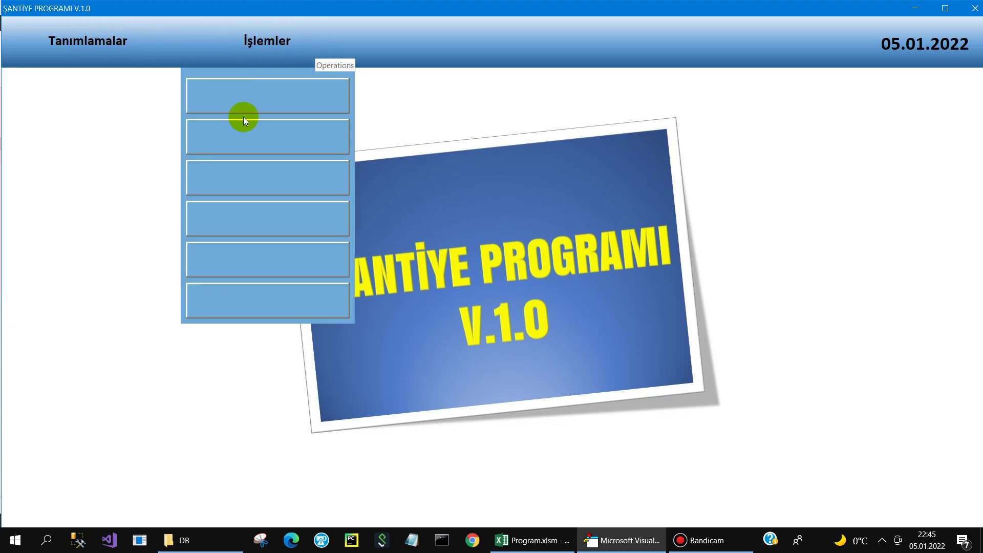
pyautogui.click(975, 9)
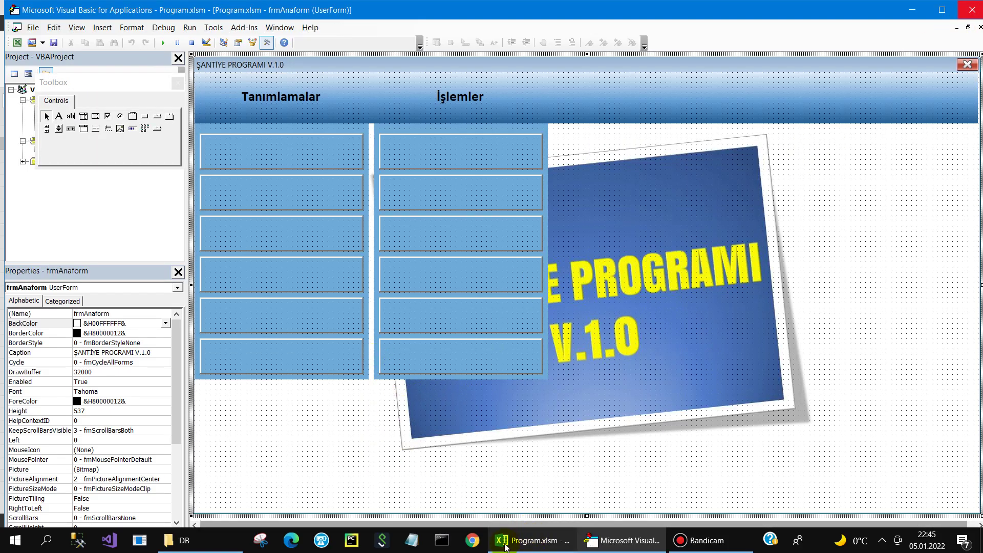
# Step: Delete 2.xlsx and 3.xlsx from the DB folder
pyautogui.click(182, 540)
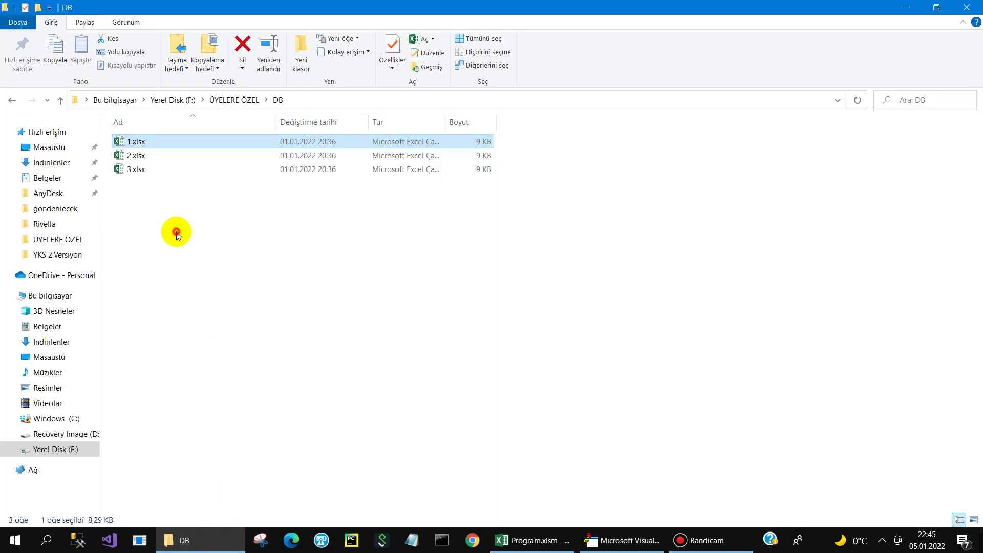
pyautogui.click(176, 233)
pyautogui.click(58, 101)
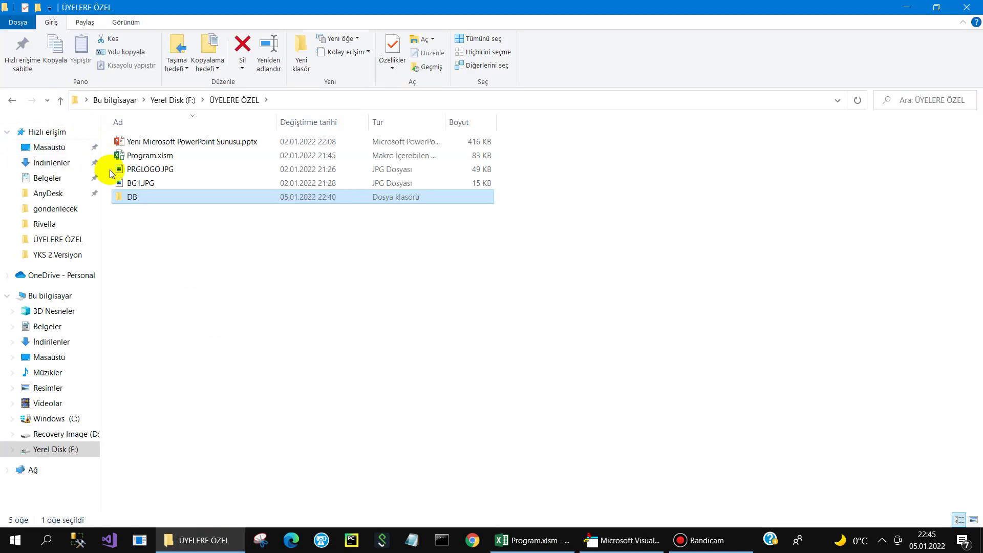
pyautogui.doubleClick(137, 197)
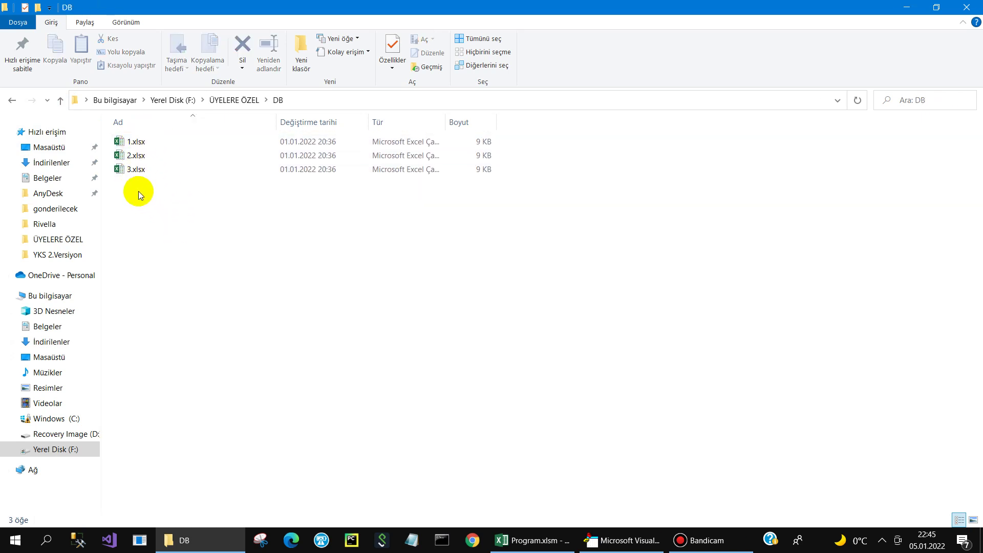
pyautogui.moveTo(137, 188); pyautogui.dragTo(118, 155)
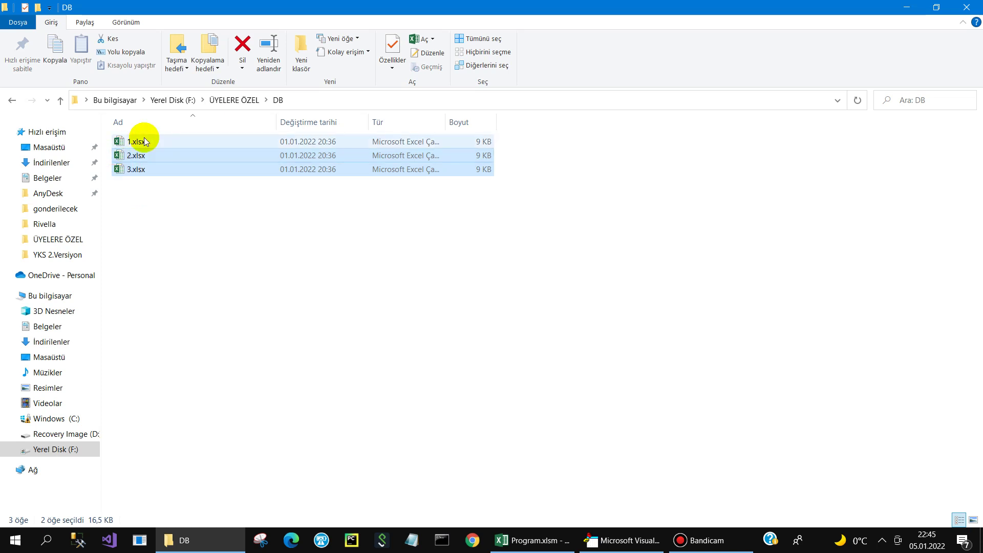
pyautogui.press('Delete')
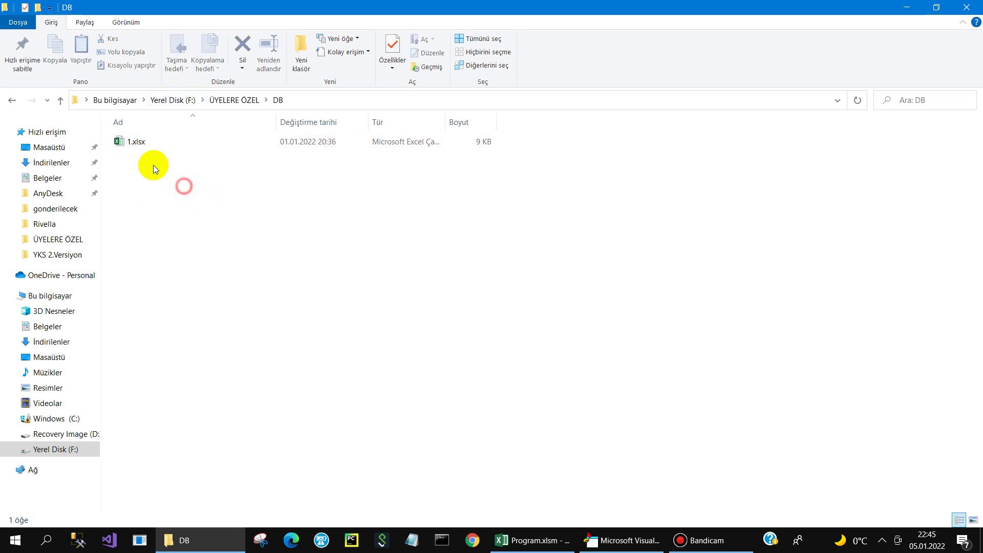
# Step: Open 1.xlsx in Excel, view its Personel sheet, then minimize it
pyautogui.click(125, 144)
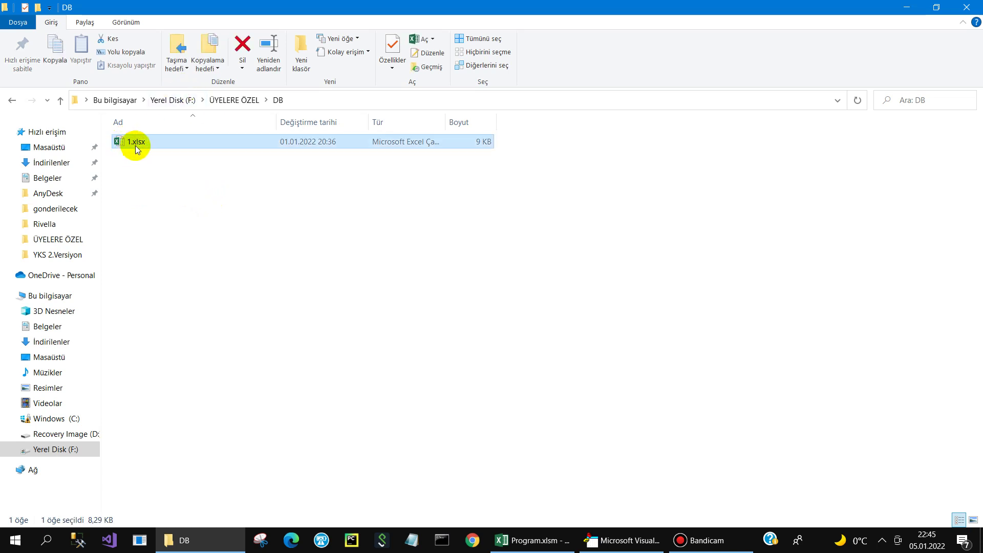
pyautogui.doubleClick(133, 146)
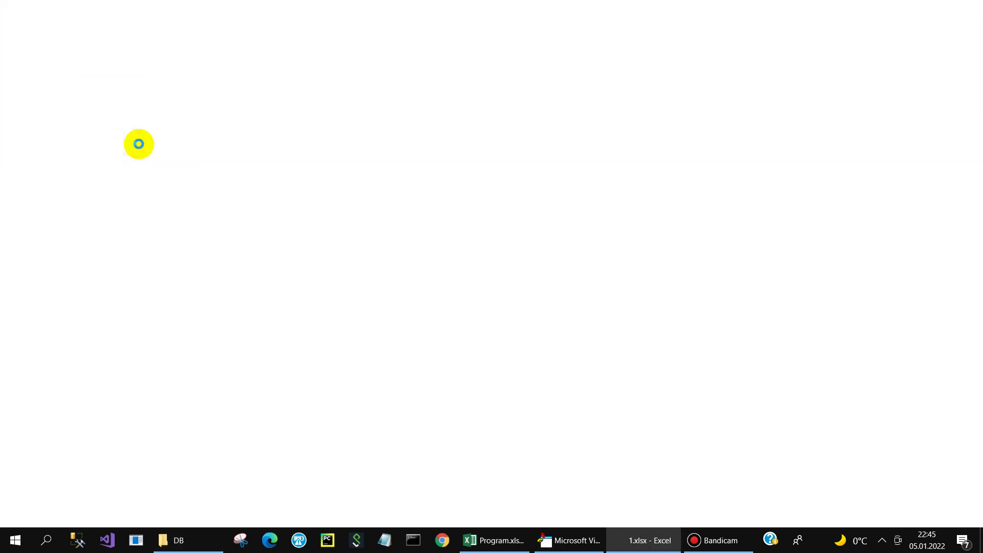
pyautogui.click(87, 505)
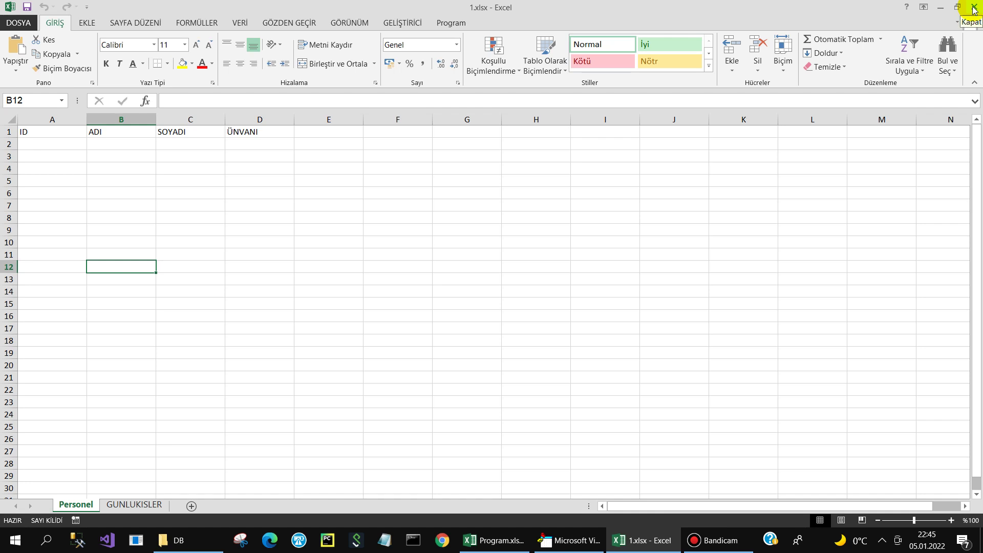
pyautogui.click(658, 540)
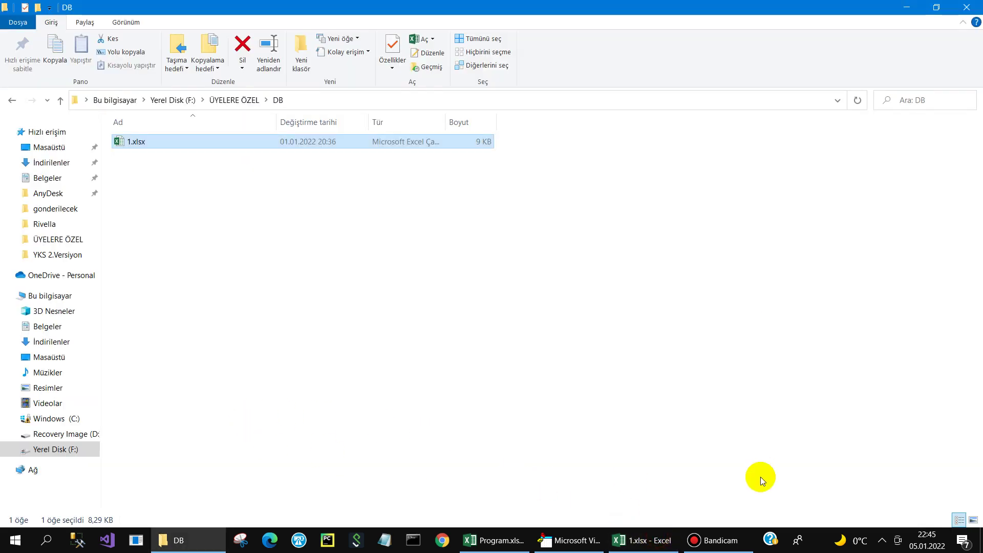
pyautogui.click(517, 538)
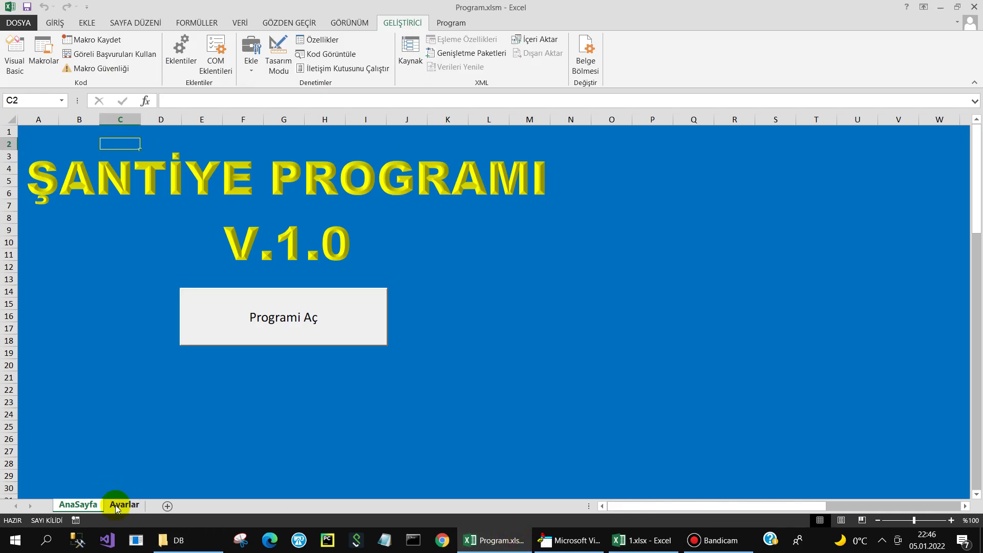
pyautogui.click(116, 507)
pyautogui.click(178, 146)
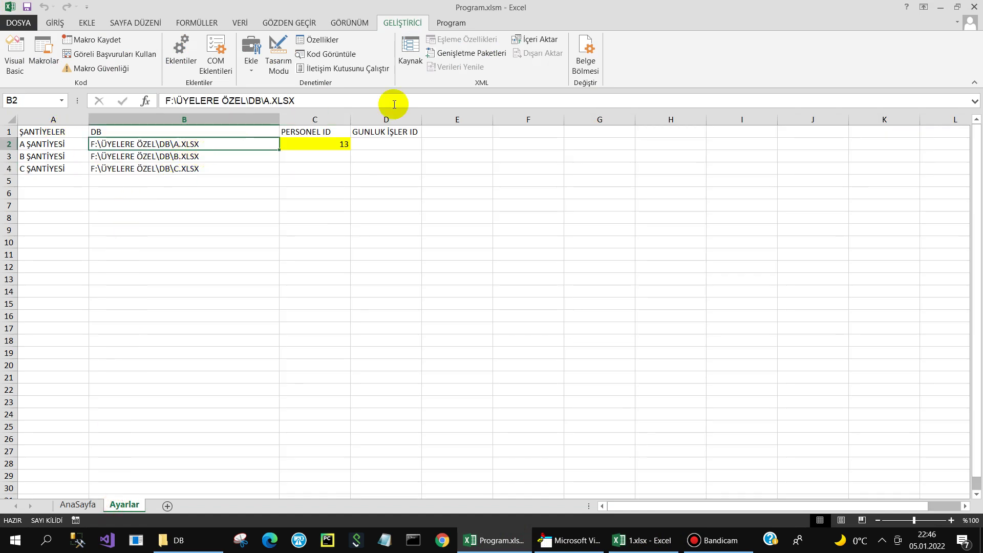
pyautogui.click(976, 7)
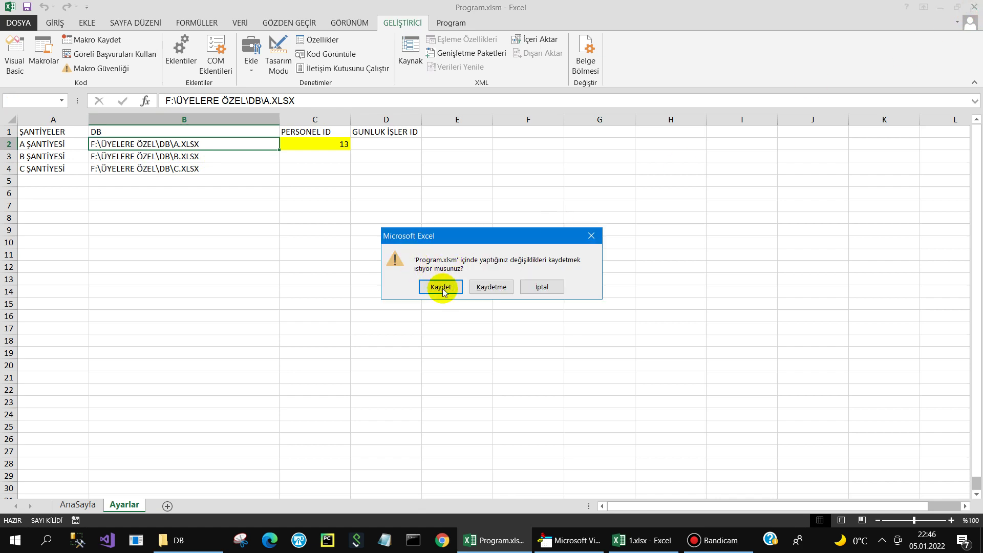
pyautogui.click(551, 280)
pyautogui.click(582, 540)
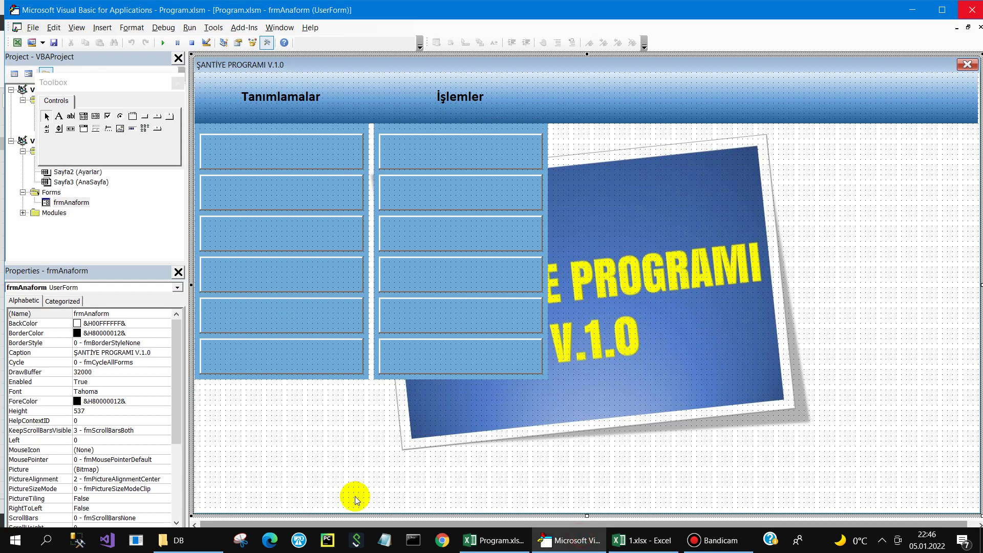
pyautogui.click(174, 540)
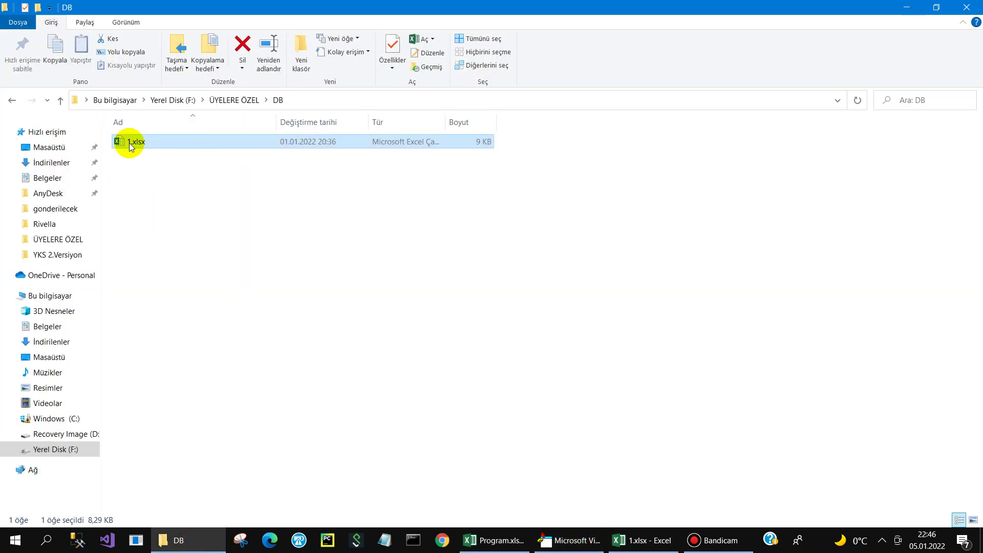
pyautogui.moveTo(135, 143)
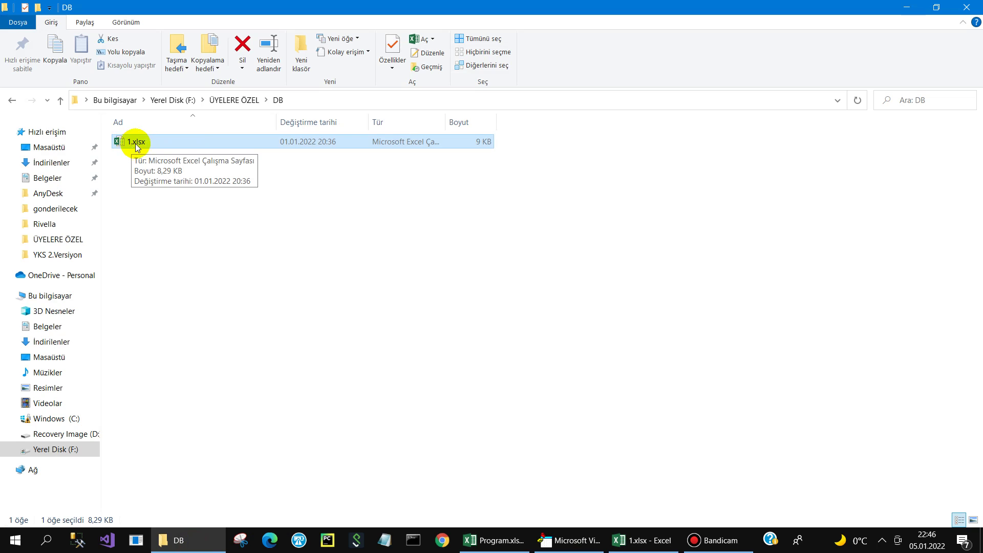
# Step: Reopen 1.xlsx on the Personel sheet and narrow column A to about 72 pixels
pyautogui.doubleClick(137, 148)
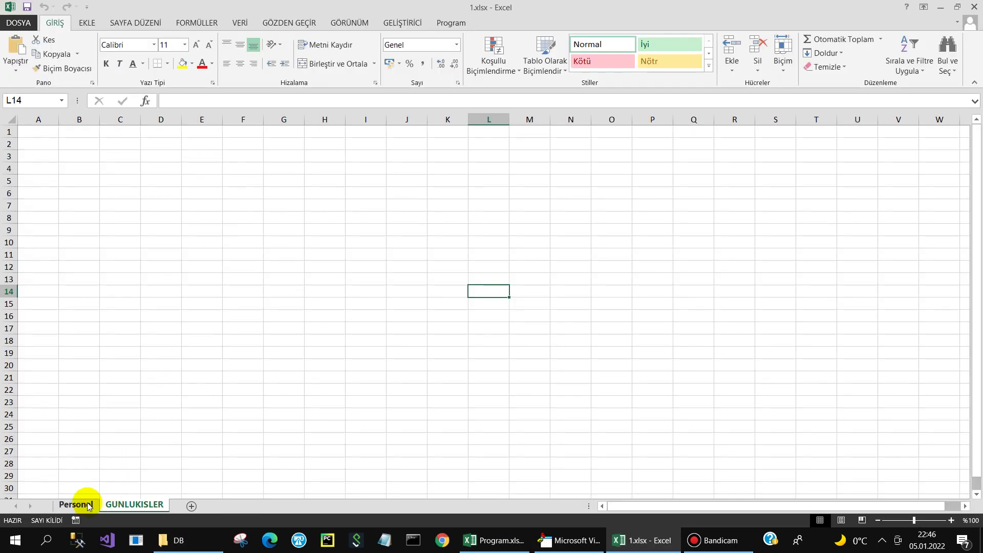
pyautogui.click(88, 506)
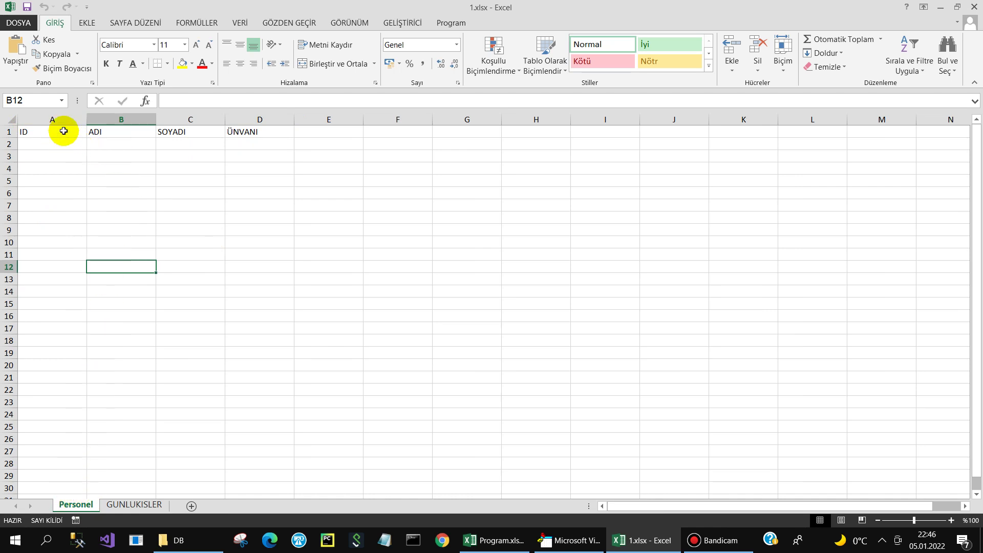
pyautogui.moveTo(86, 119); pyautogui.dragTo(59, 123)
pyautogui.click(96, 131)
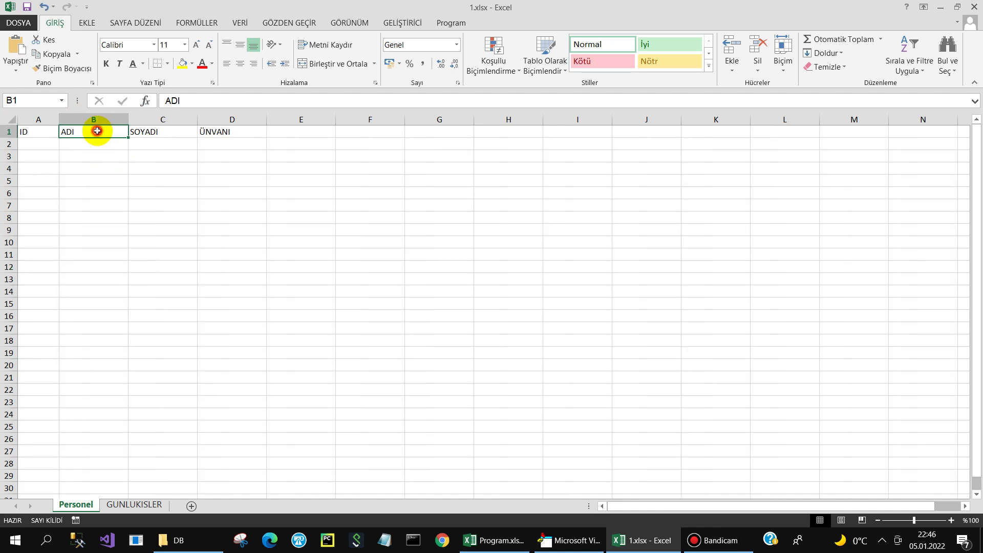
pyautogui.click(163, 142)
pyautogui.click(221, 132)
pyautogui.click(293, 131)
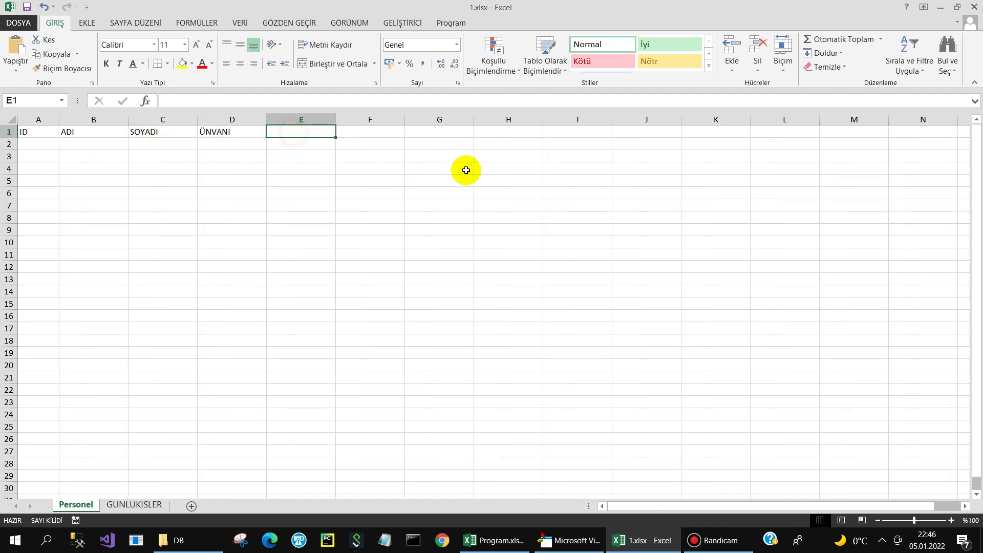
# Step: Enter headers İŞE GİRİŞ TARİHİ, MAAŞI, TELEFONU and ADRESİ in E1:H1
pyautogui.write('iş')
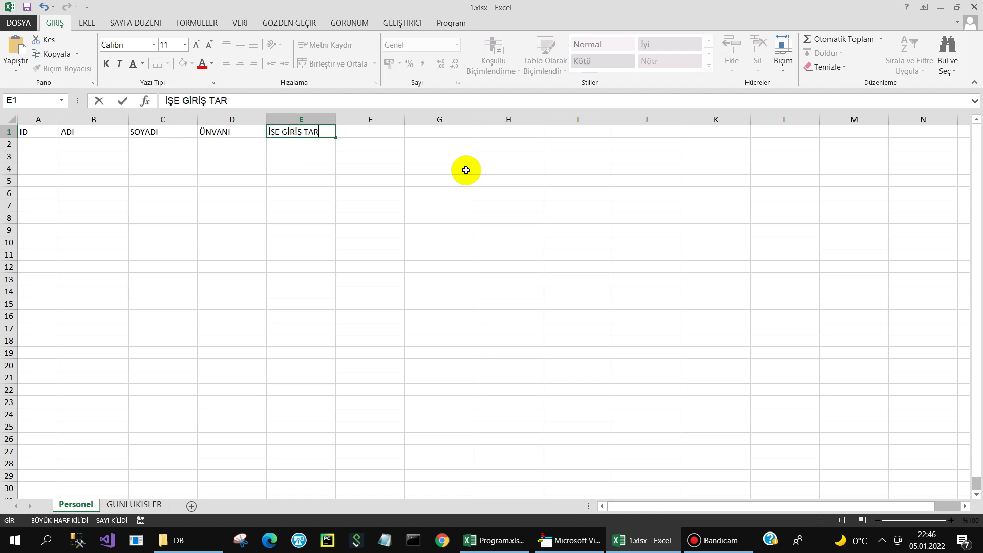
pyautogui.press('Tab')
pyautogui.write('M')
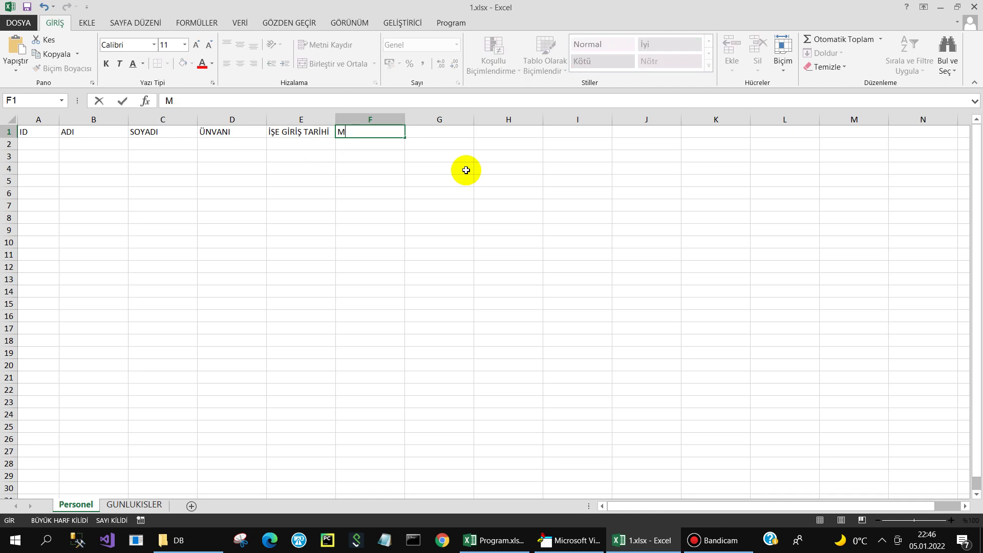
pyautogui.press('Tab')
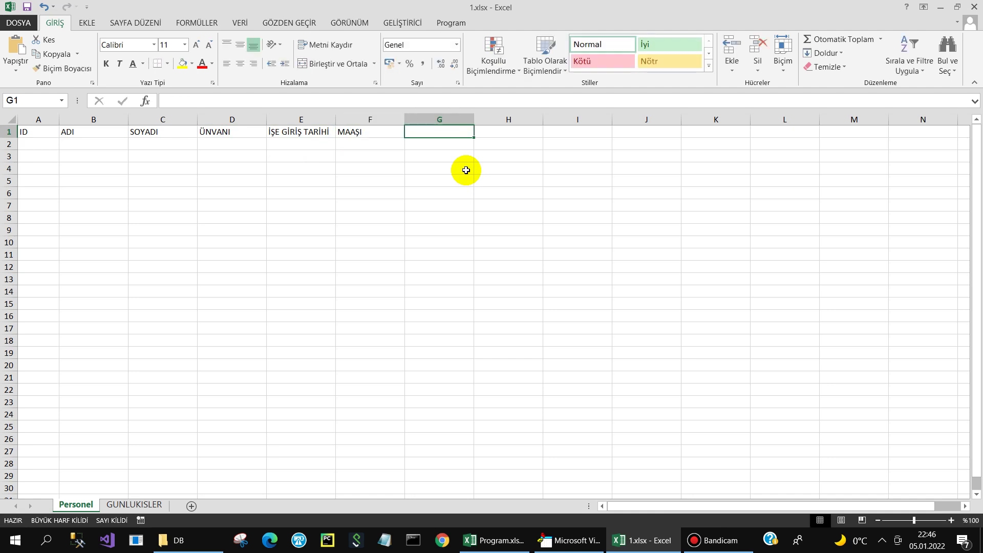
pyautogui.write('TELEFONU')
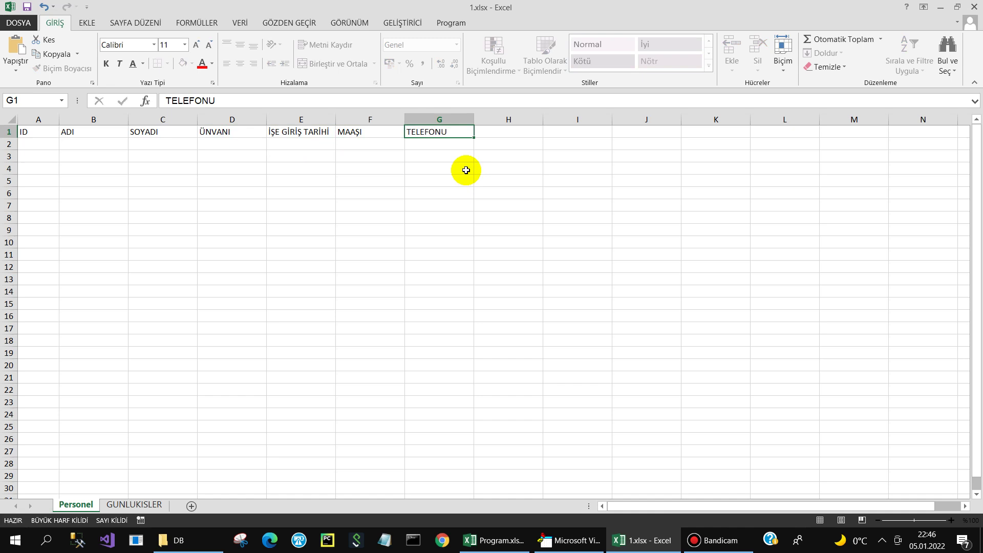
pyautogui.press('Tab')
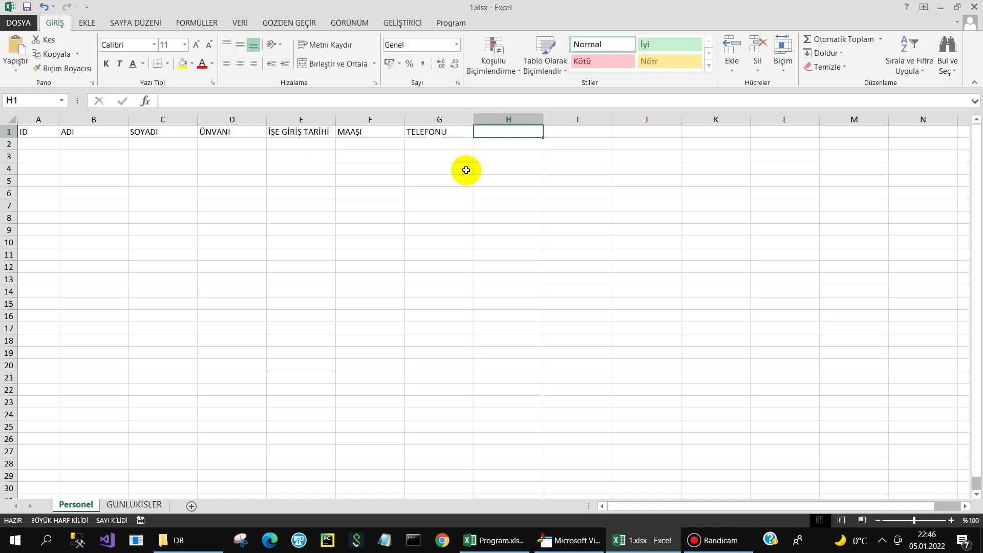
pyautogui.write('ADRESİ')
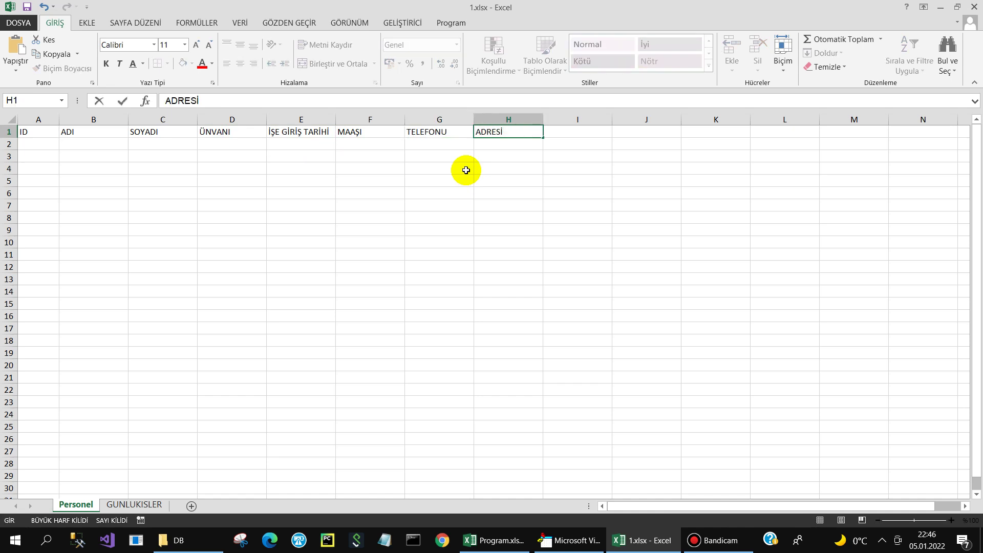
pyautogui.press('Return')
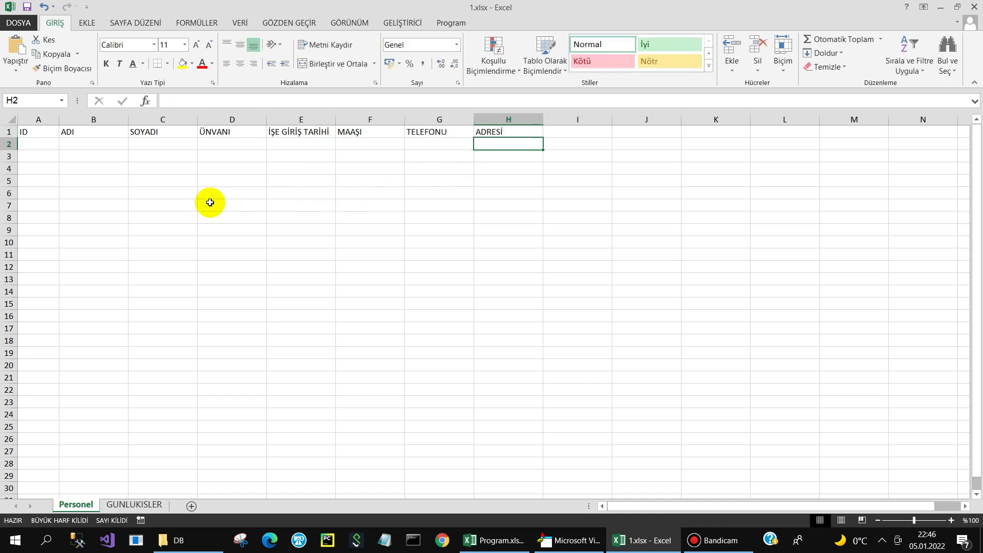
# Step: Give the A1:H1 header row a blue fill and all borders
pyautogui.moveTo(49, 132)
pyautogui.mouseDown()
pyautogui.moveTo(269, 145)
pyautogui.moveTo(486, 105)
pyautogui.mouseUp()
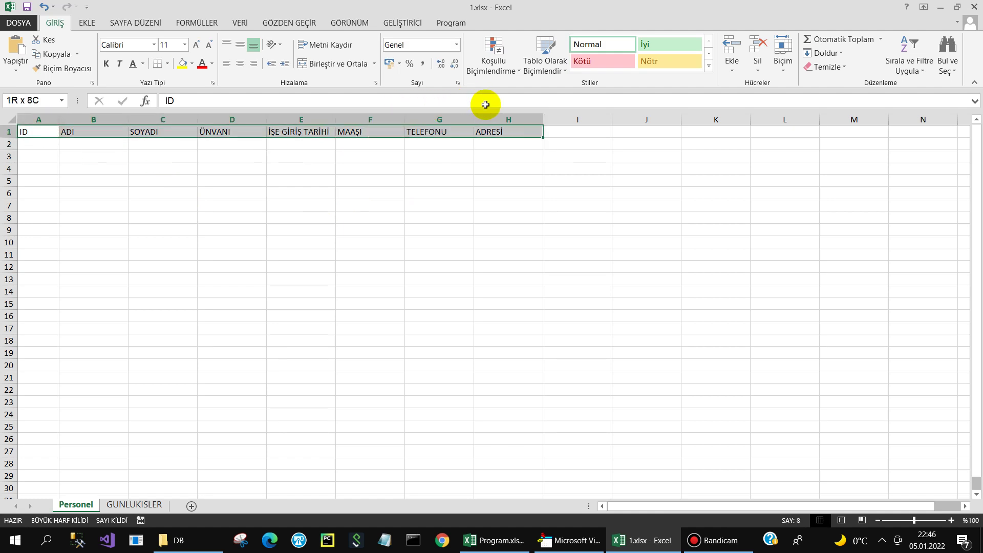
pyautogui.click(192, 65)
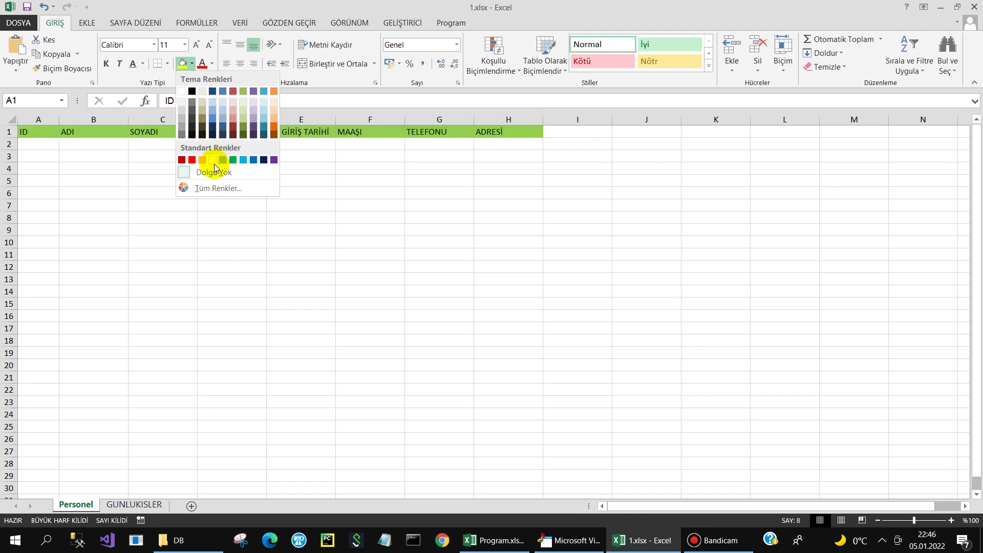
pyautogui.click(256, 162)
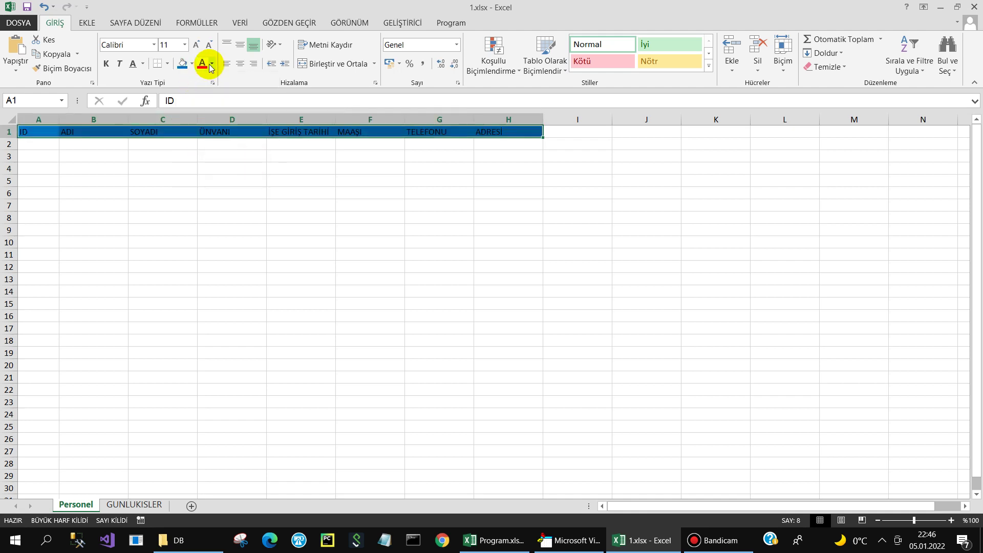
pyautogui.click(167, 64)
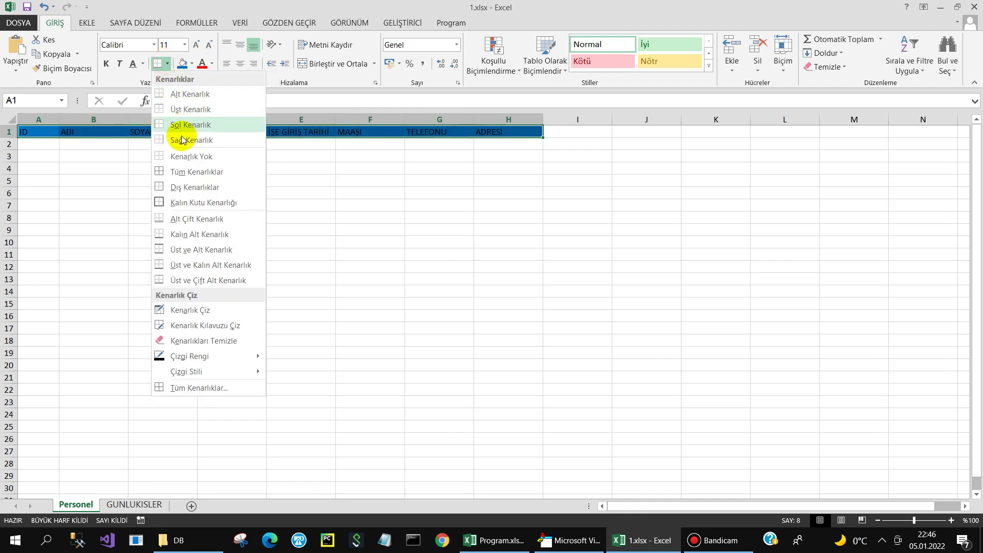
pyautogui.click(182, 171)
# Step: Make the header text white, centred and bold, then save the workbook in its current format
pyautogui.click(211, 63)
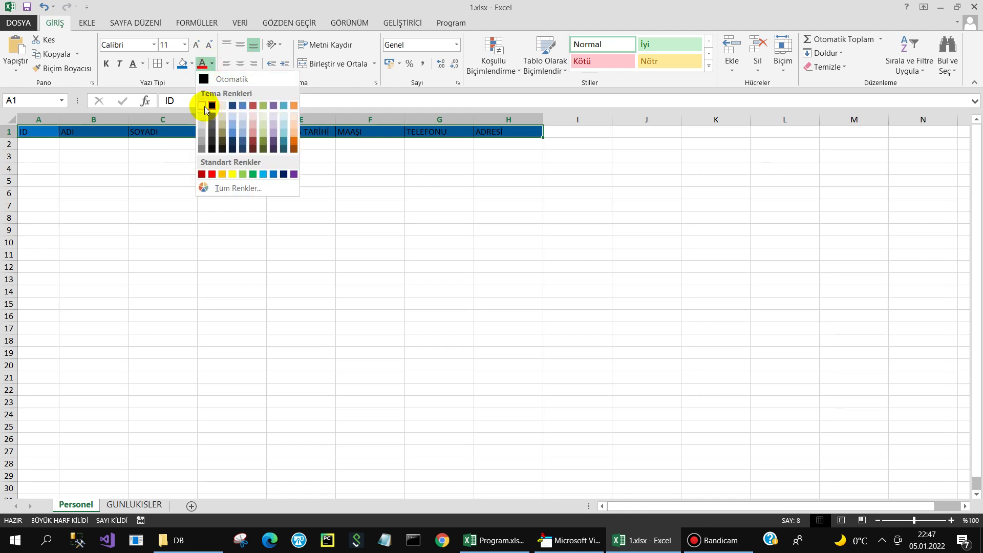
pyautogui.click(201, 105)
pyautogui.click(240, 63)
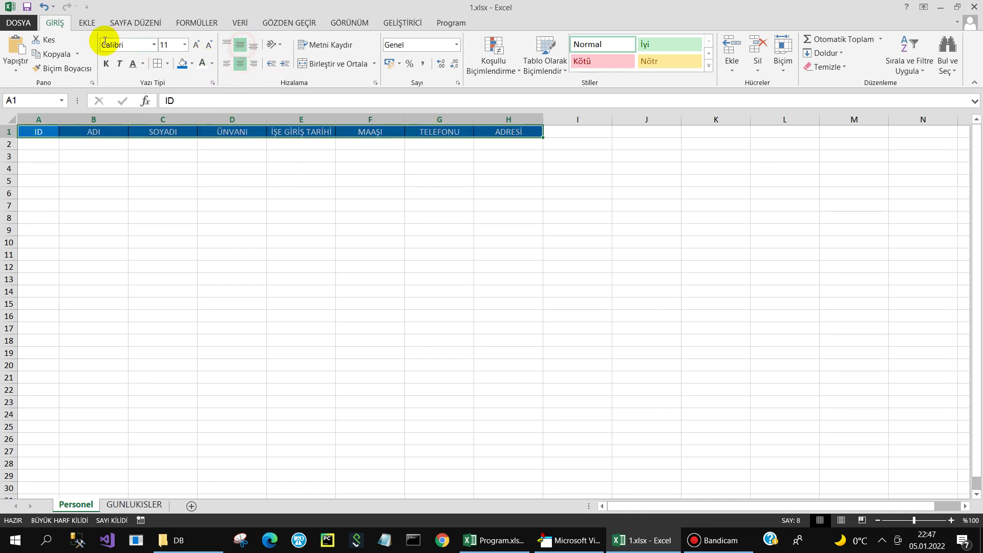
pyautogui.click(106, 63)
pyautogui.click(116, 152)
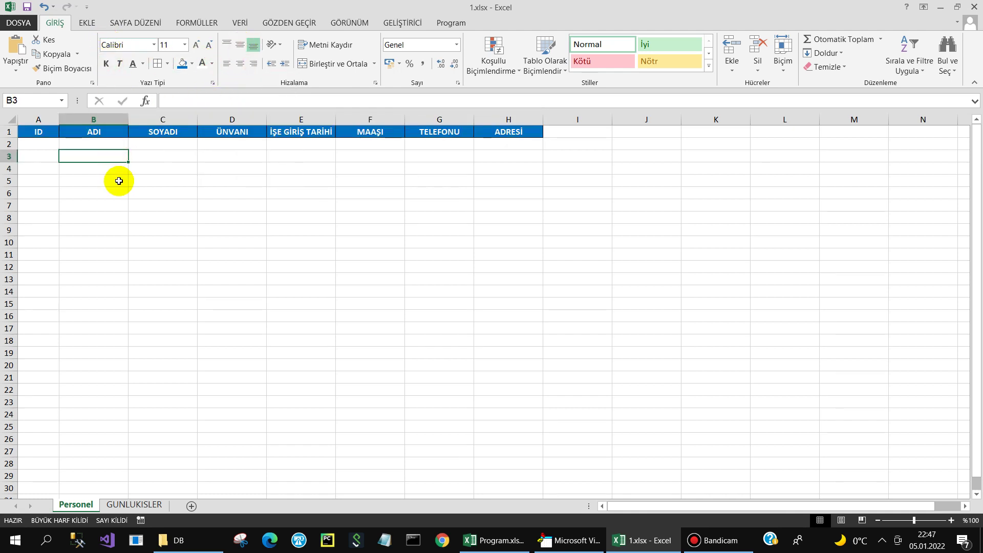
pyautogui.click(28, 6)
pyautogui.click(457, 303)
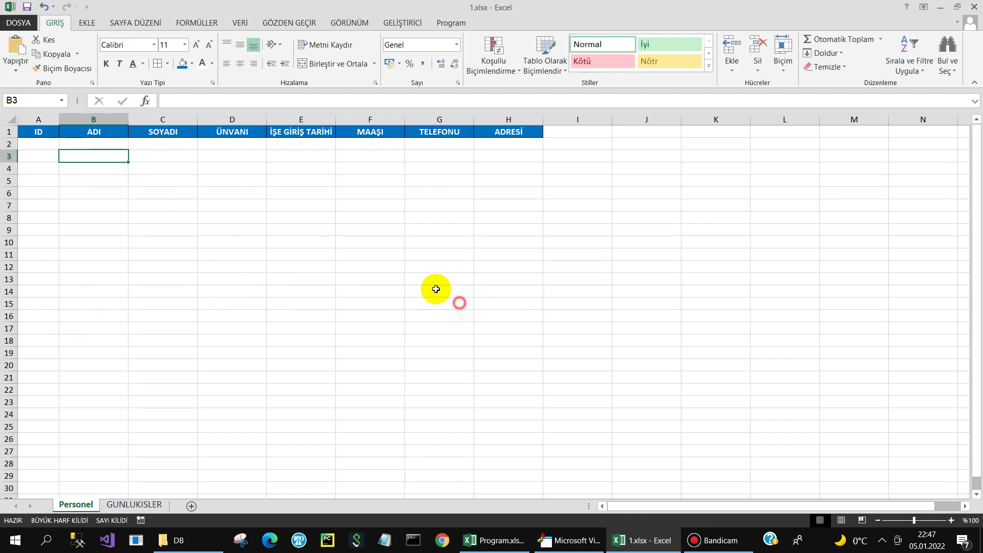
# Step: In Trust Center privacy options, uncheck removing personal information from file properties on save
pyautogui.click(18, 23)
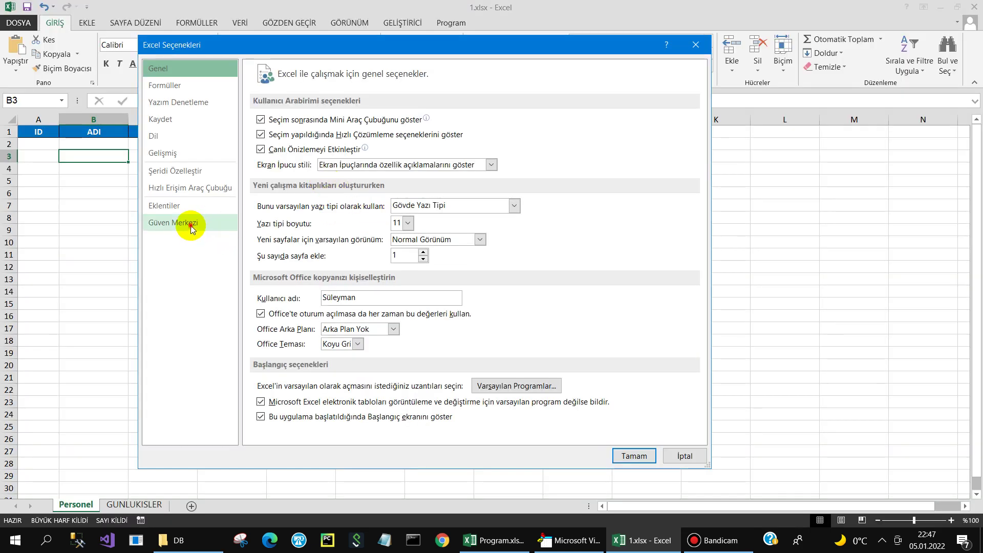
pyautogui.click(186, 222)
pyautogui.click(652, 253)
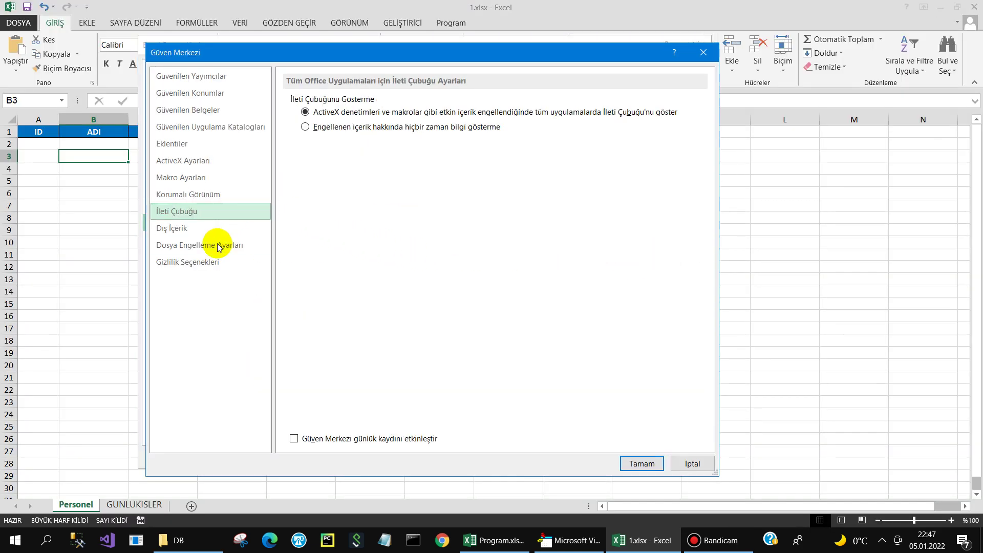
pyautogui.click(207, 263)
pyautogui.click(294, 268)
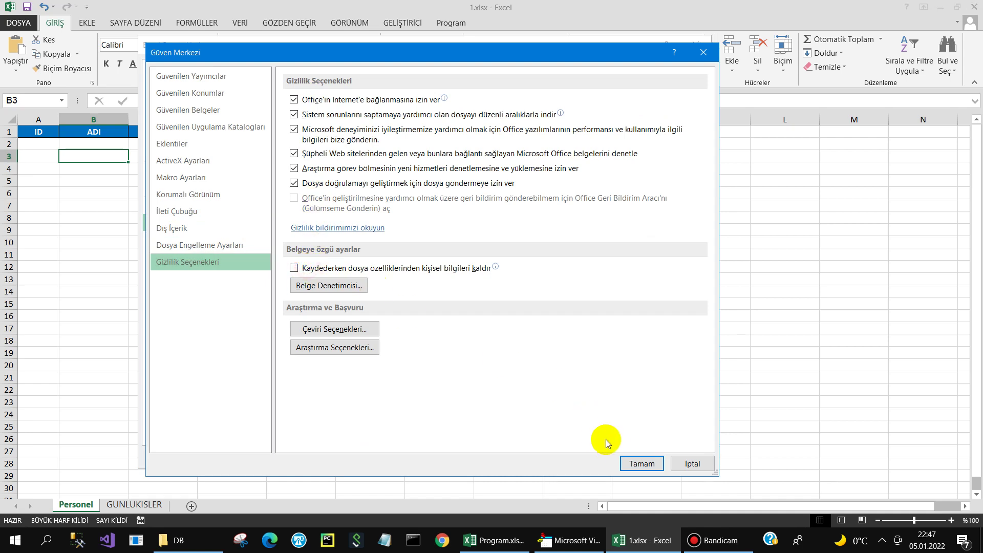
pyautogui.click(634, 464)
pyautogui.click(631, 455)
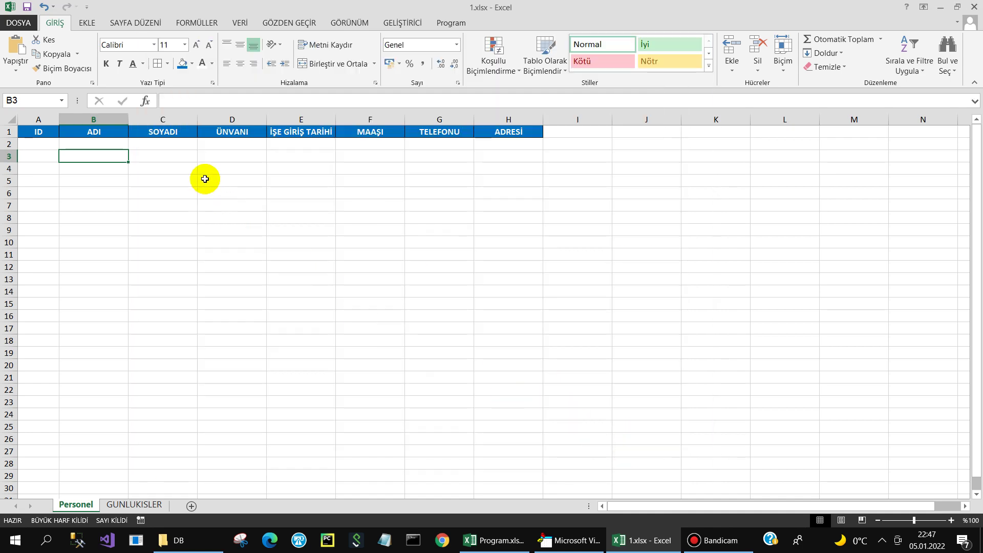
pyautogui.click(203, 172)
# Step: Widen columns B, C and D of the Personel sheet
pyautogui.moveTo(128, 120); pyautogui.dragTo(140, 119)
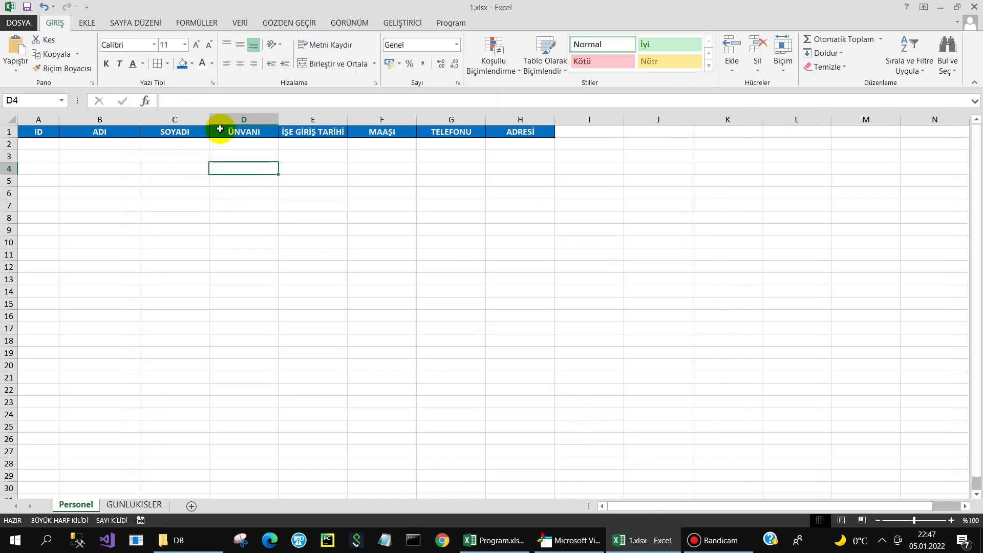
pyautogui.moveTo(210, 116); pyautogui.dragTo(222, 116)
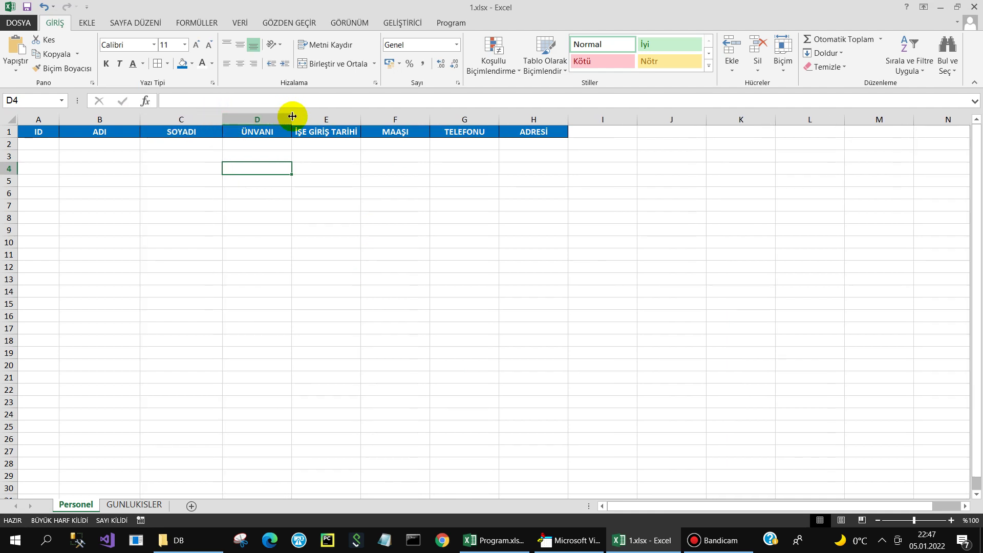
pyautogui.moveTo(292, 116); pyautogui.dragTo(310, 116)
pyautogui.click(251, 154)
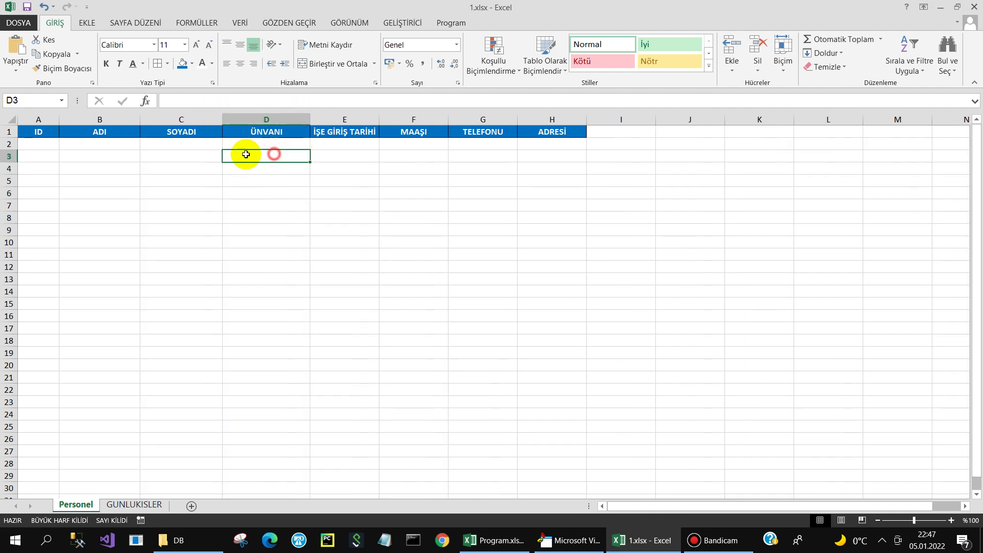
pyautogui.click(47, 152)
pyautogui.click(259, 154)
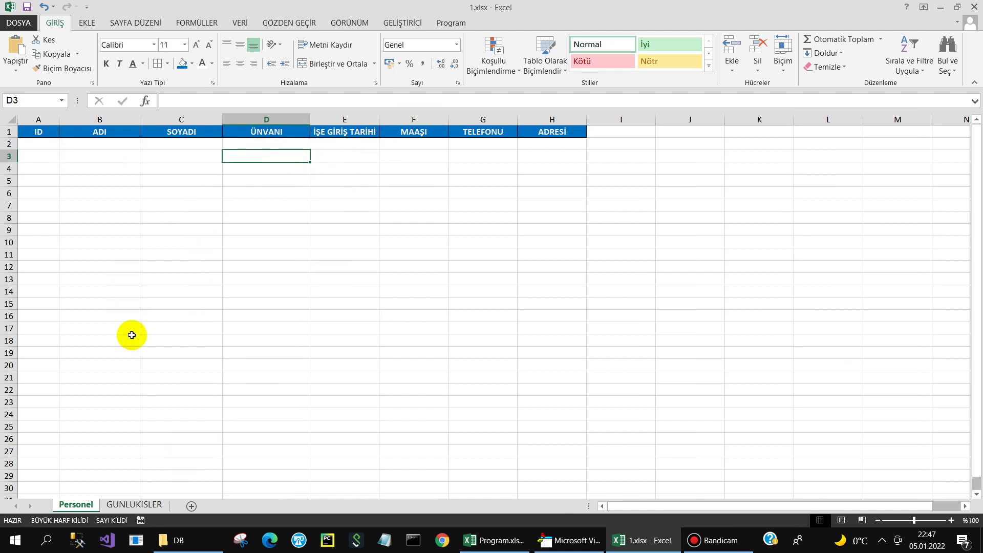
# Step: Delete the GUNLUKISLER sheet and close 1.xlsx to reach the save-changes prompt
pyautogui.click(127, 506)
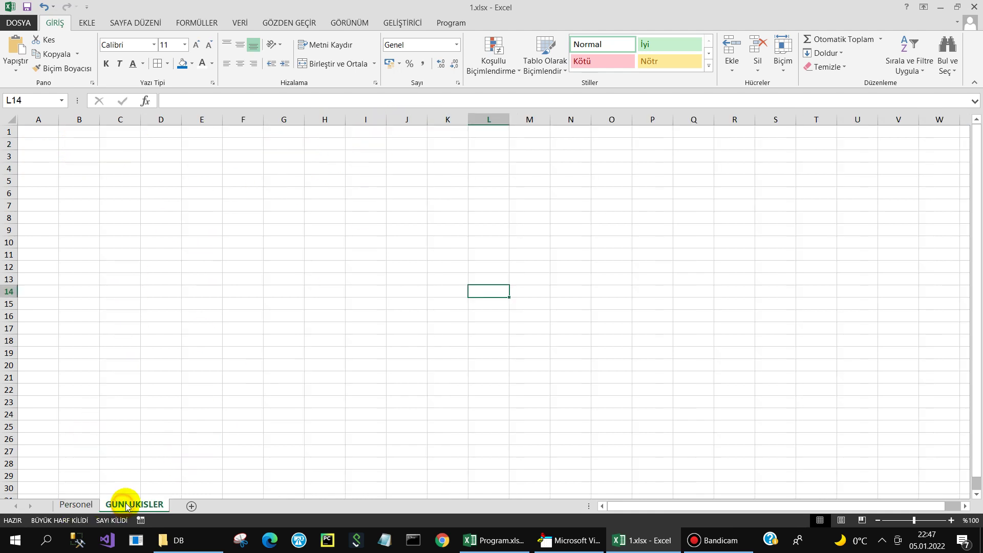
pyautogui.rightClick(127, 506)
pyautogui.click(165, 369)
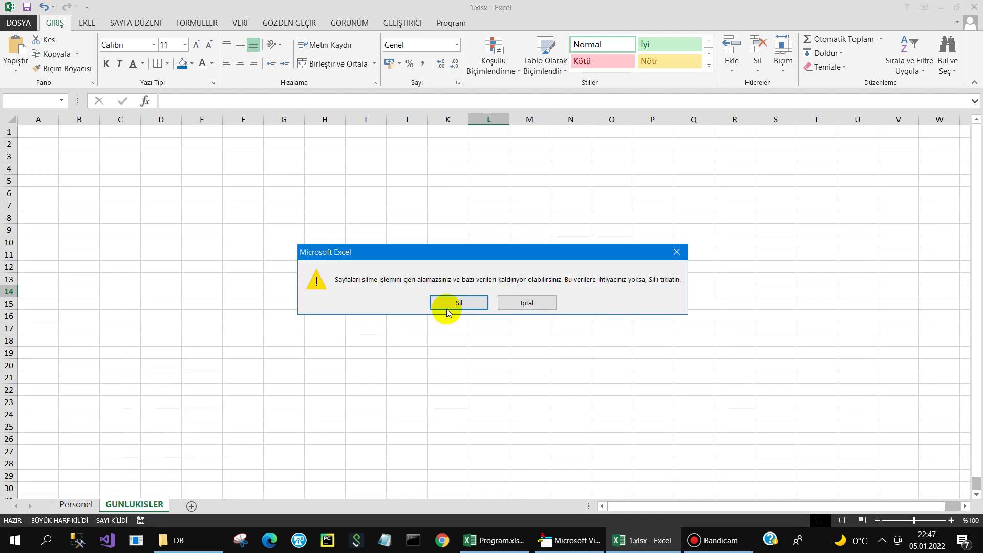
pyautogui.click(446, 309)
pyautogui.click(276, 304)
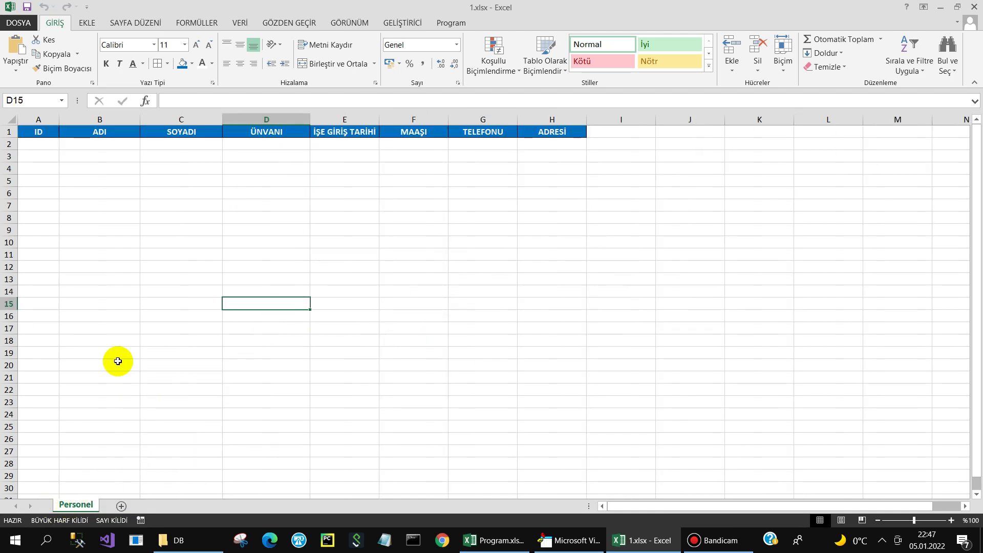
pyautogui.click(974, 8)
pyautogui.click(432, 283)
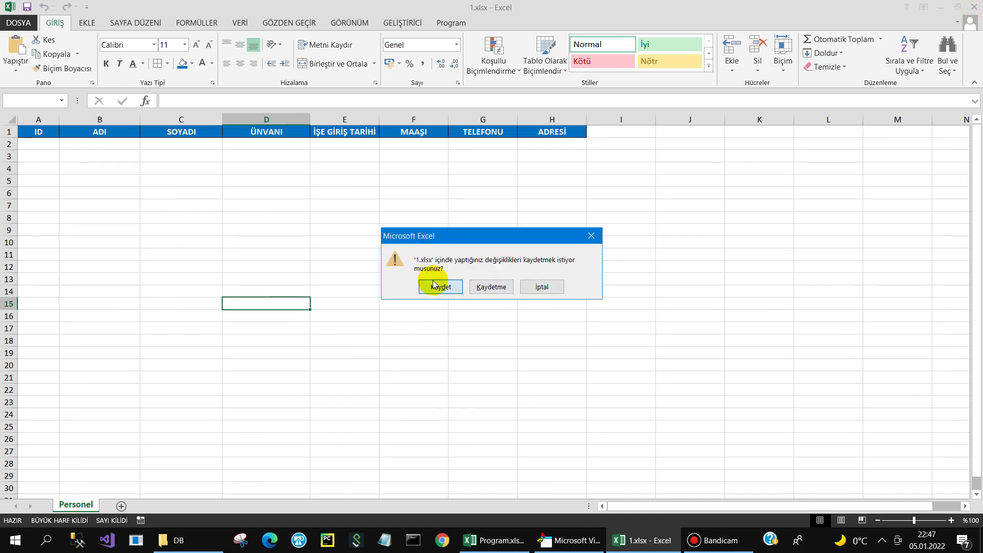
# Step: Save 1.xlsx while closing it and return to the database path in Program.xlsm's cell B2
pyautogui.click(325, 215)
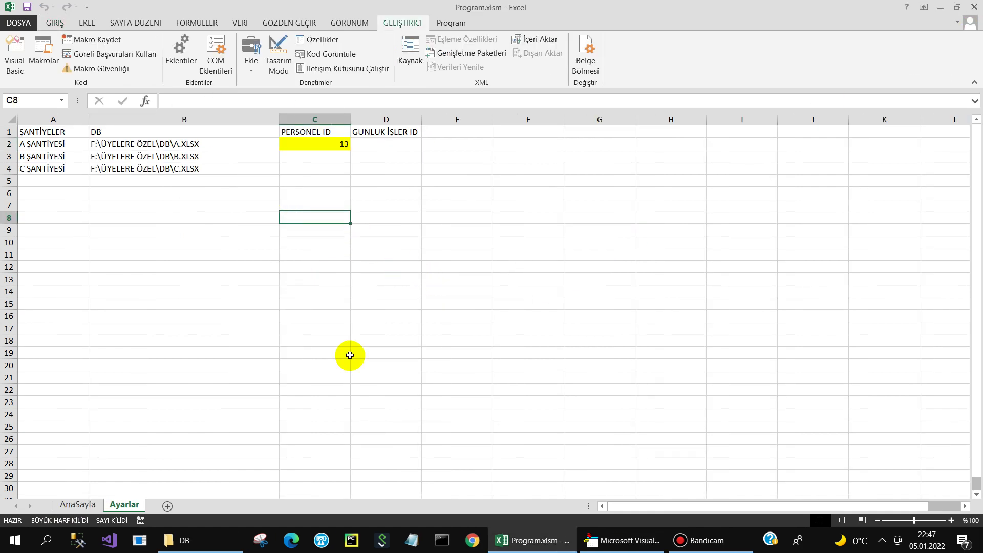
pyautogui.click(207, 542)
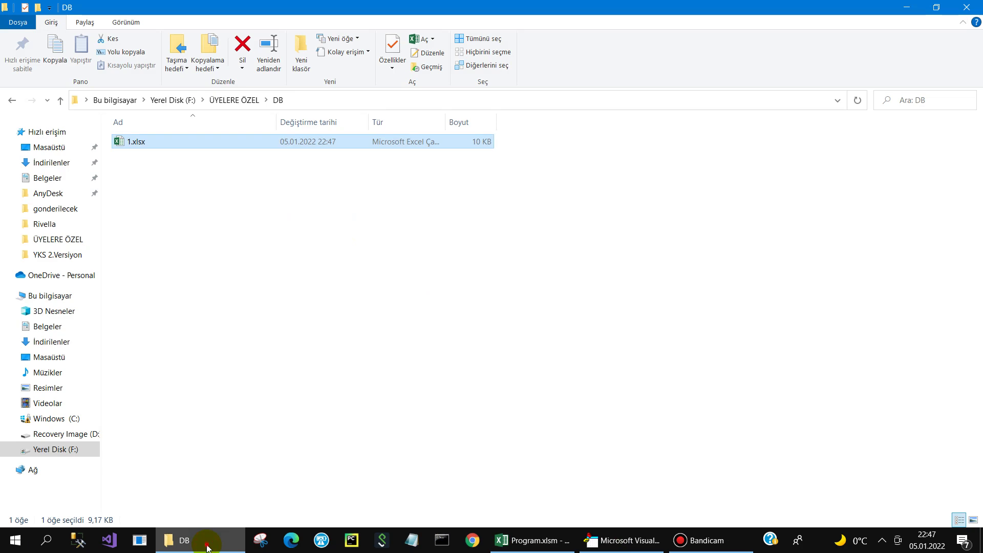
pyautogui.click(207, 545)
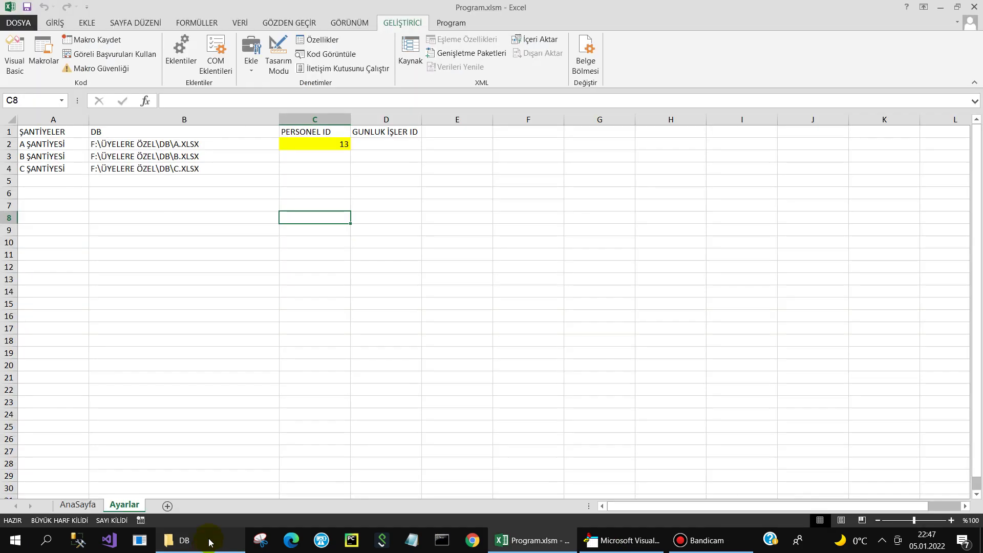
pyautogui.click(183, 145)
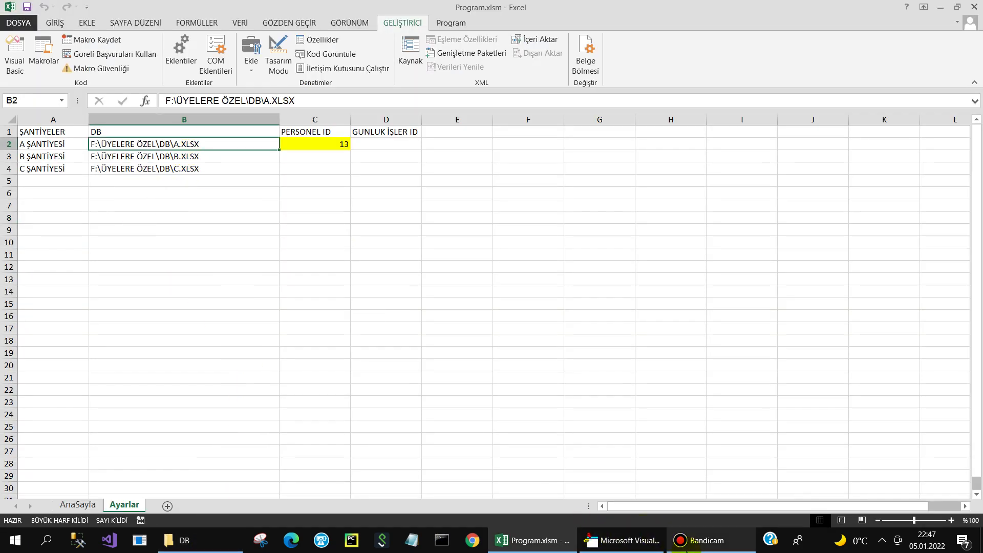
pyautogui.click(706, 540)
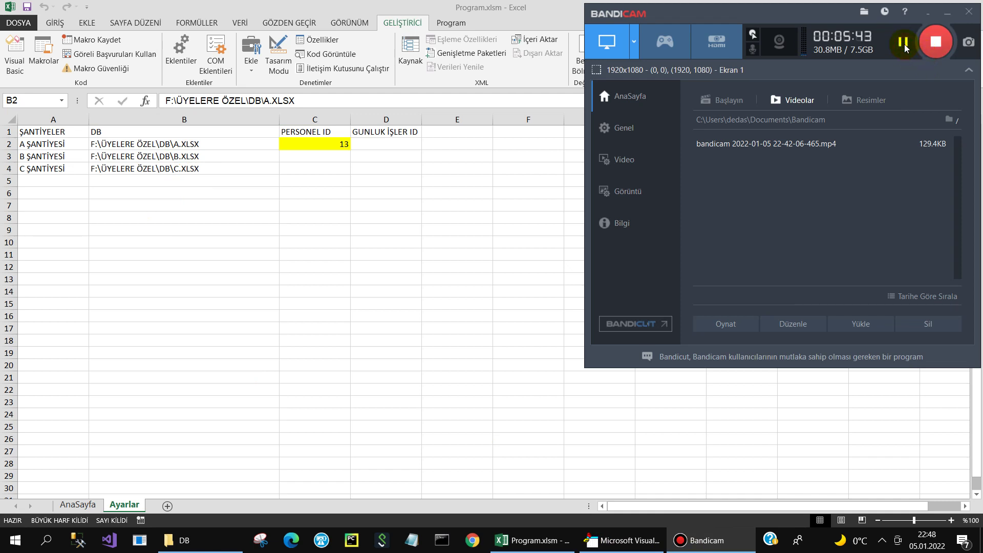
pyautogui.click(272, 223)
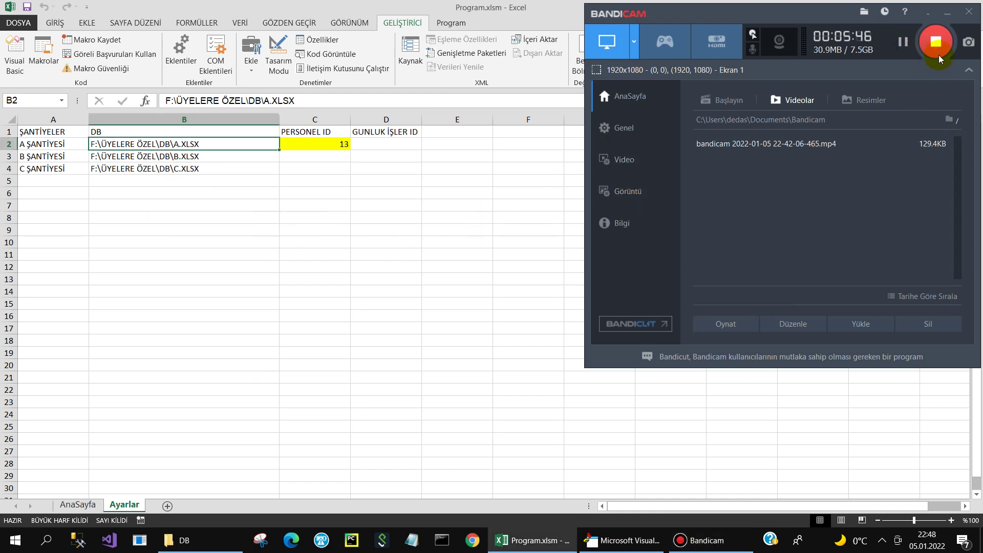
pyautogui.click(945, 15)
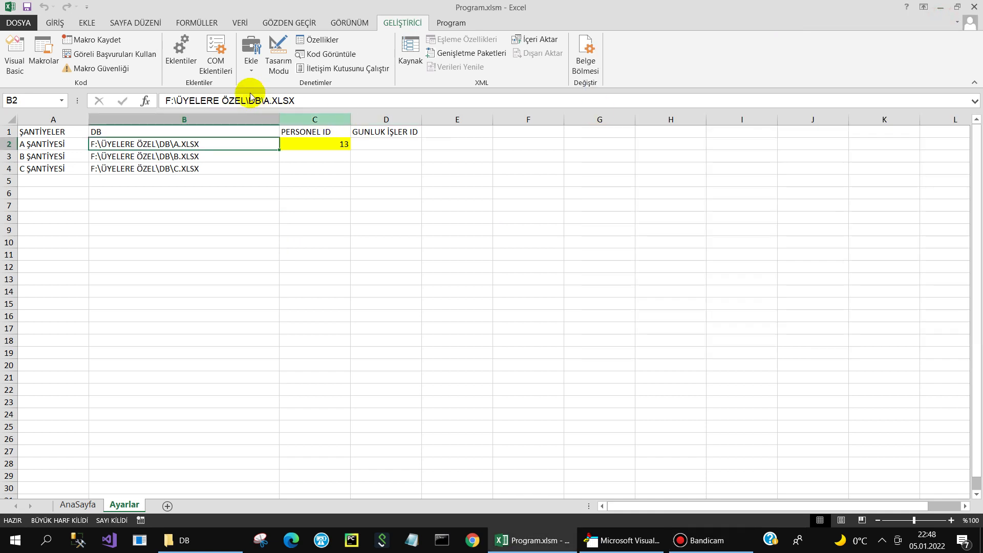
# Step: Change the B2 path from A.XLSX to 1.XLSX
pyautogui.doubleClick(177, 143)
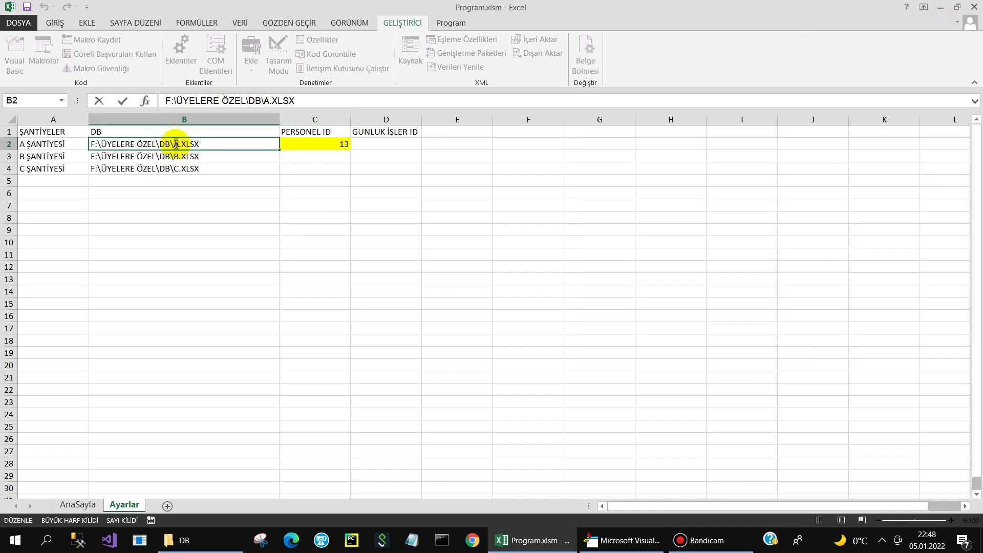
pyautogui.hotkey('shift', 'Right')
pyautogui.write('1')
pyautogui.click(102, 193)
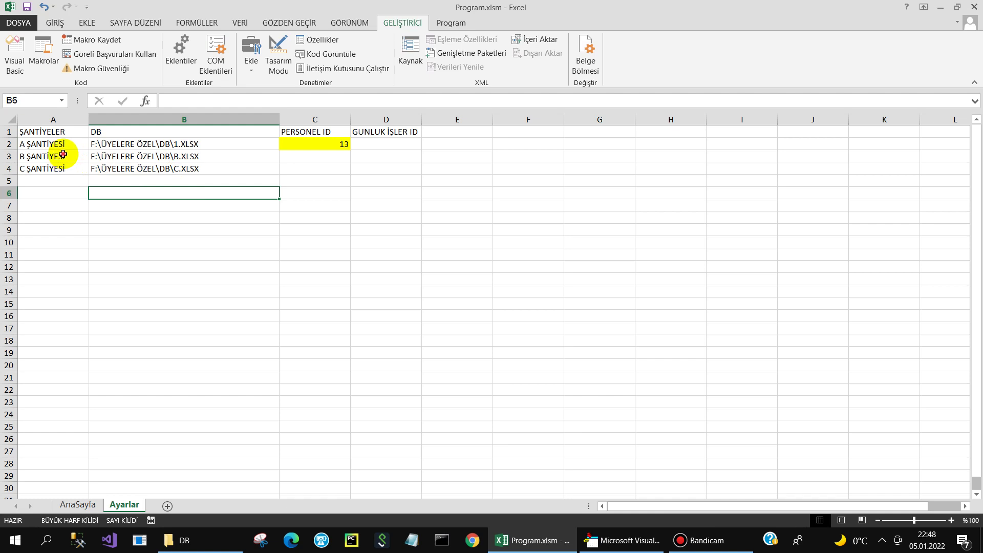
# Step: Clear the B and C şantiye rows in A3:B4 and switch to the AnaSayfa sheet
pyautogui.moveTo(63, 154); pyautogui.dragTo(155, 167)
pyautogui.press('Delete')
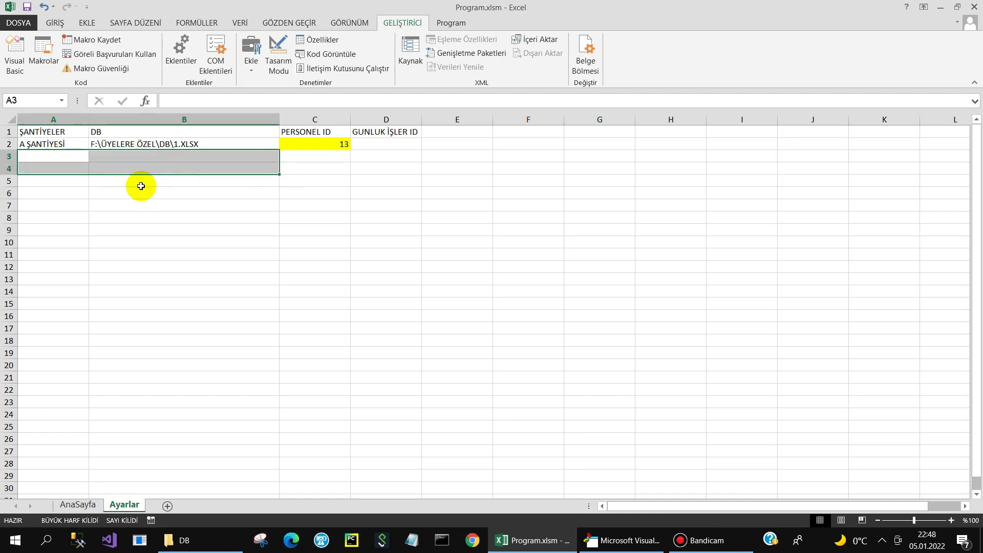
pyautogui.click(101, 179)
pyautogui.click(70, 180)
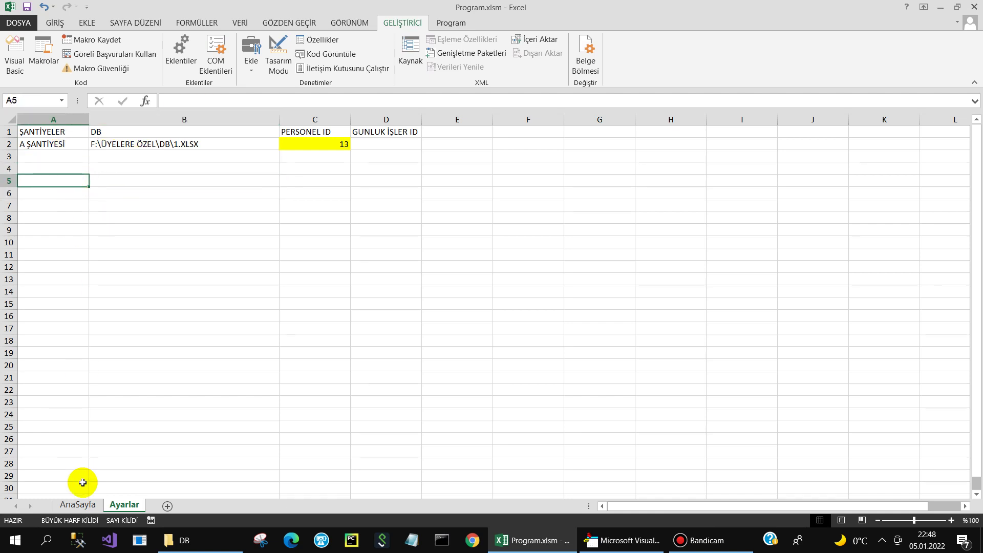
pyautogui.click(78, 504)
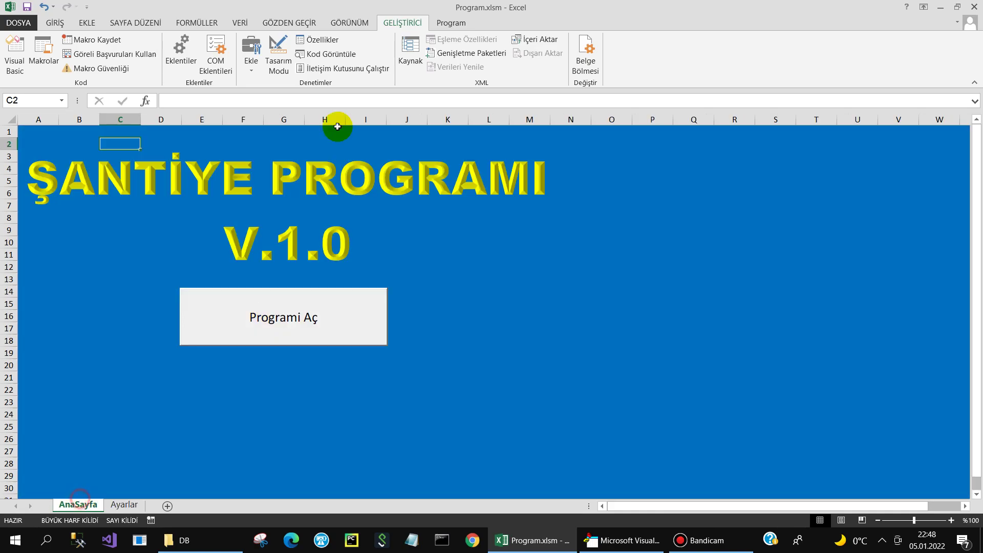
# Step: Set the Personel Tanımlama button's Accelerator to P
pyautogui.click(16, 56)
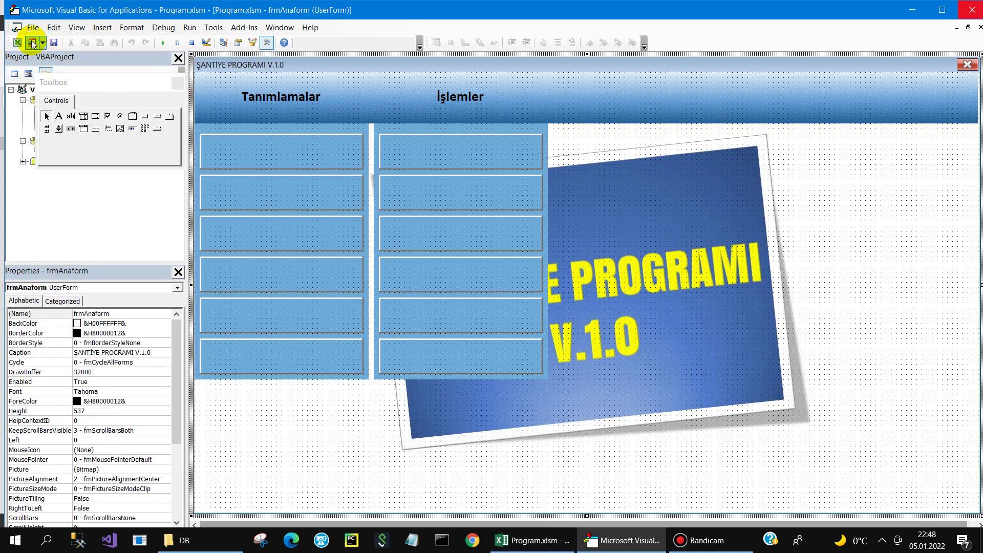
pyautogui.click(237, 154)
pyautogui.write('Personel Tanımlama')
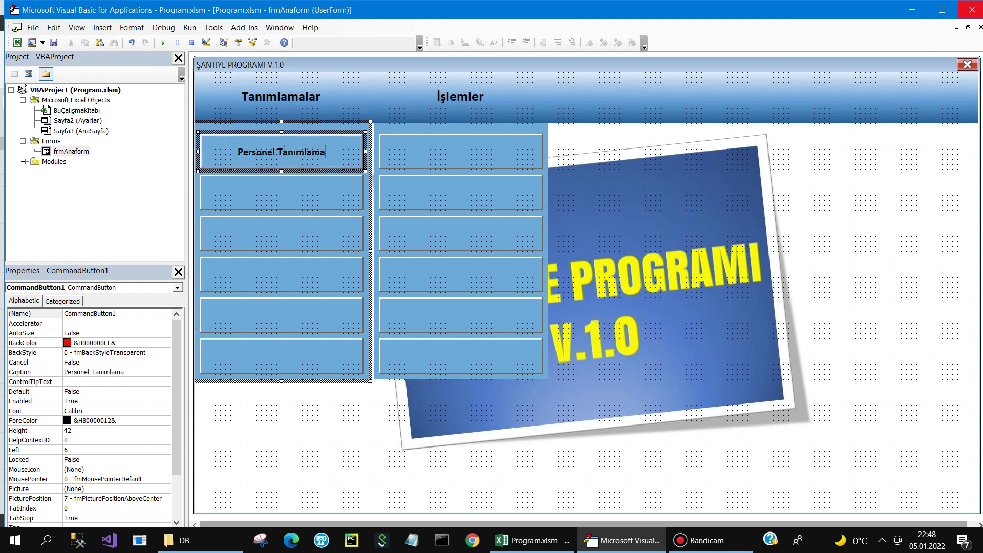
pyautogui.click(67, 323)
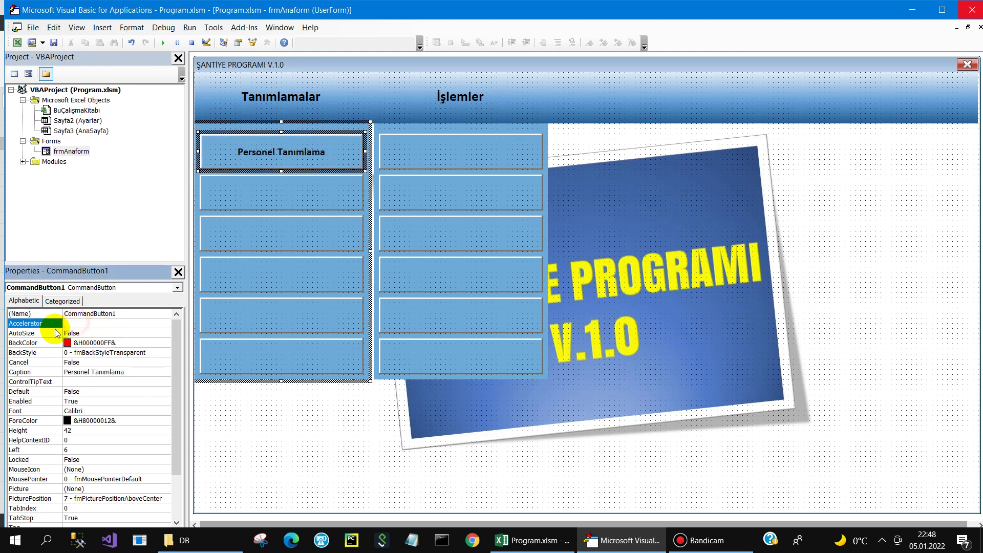
pyautogui.click(77, 325)
pyautogui.write('P')
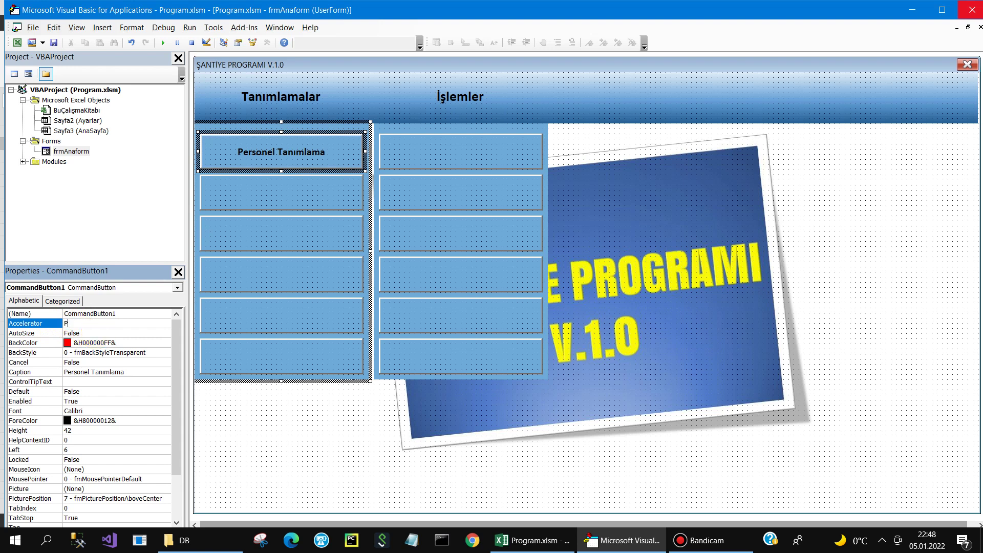
pyautogui.click(277, 447)
# Step: Set the six Tanımlamalar buttons' BackColor to blue from the Palette
pyautogui.click(256, 359)
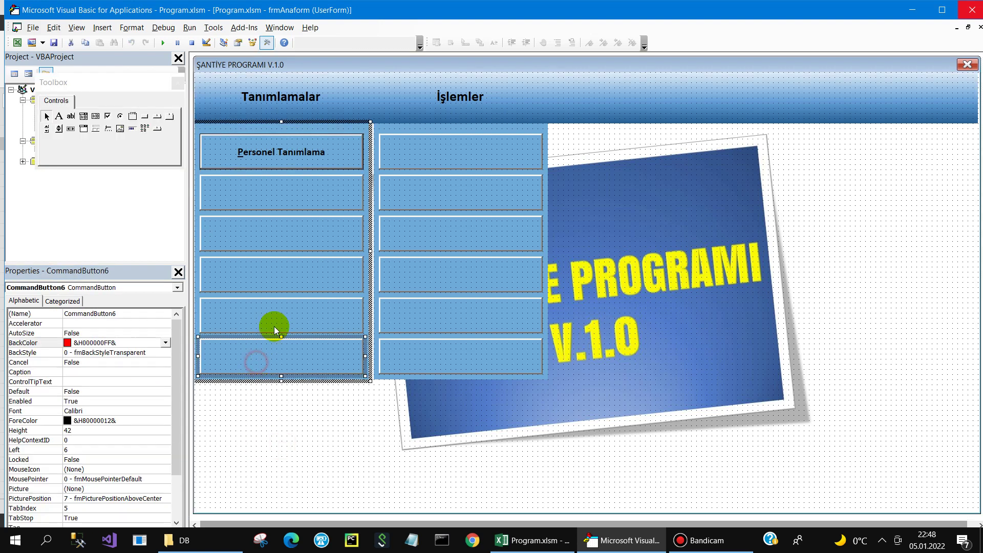
pyautogui.keyDown('shift'); pyautogui.click(305, 153); pyautogui.keyUp('shift')
pyautogui.click(165, 332)
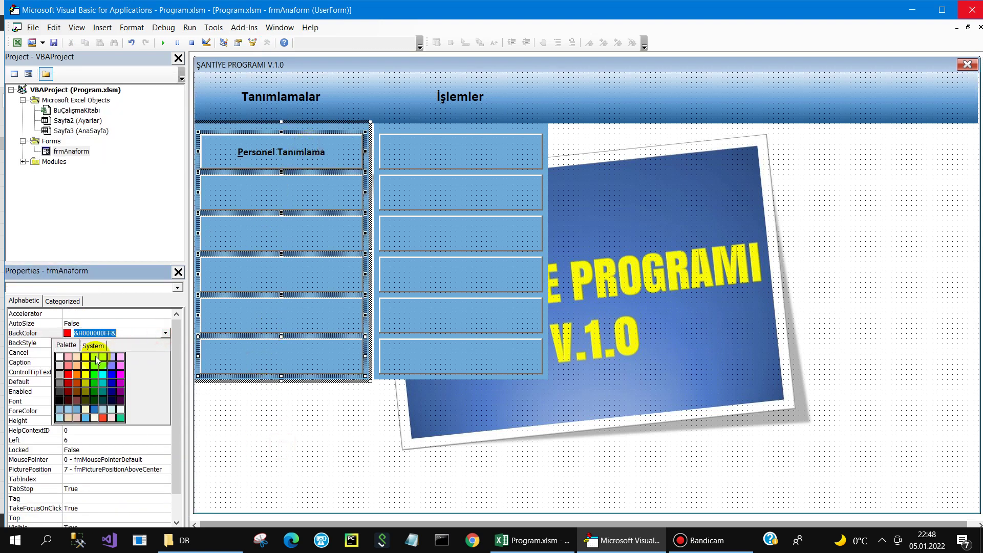
pyautogui.click(94, 413)
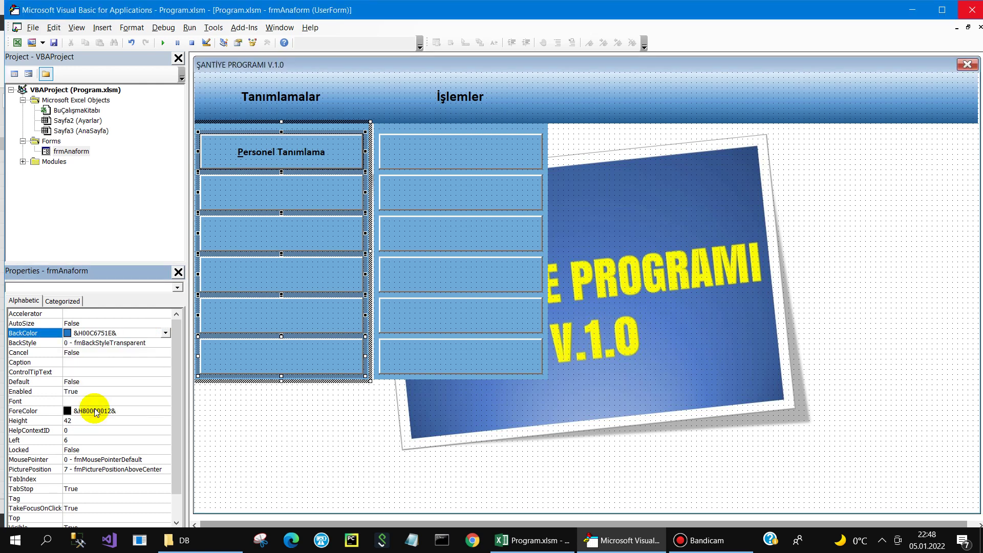
# Step: Test-run the form, view the İşlemler button menu, and close it
pyautogui.click(450, 158)
pyautogui.keyDown('shift'); pyautogui.click(439, 356); pyautogui.keyUp('shift')
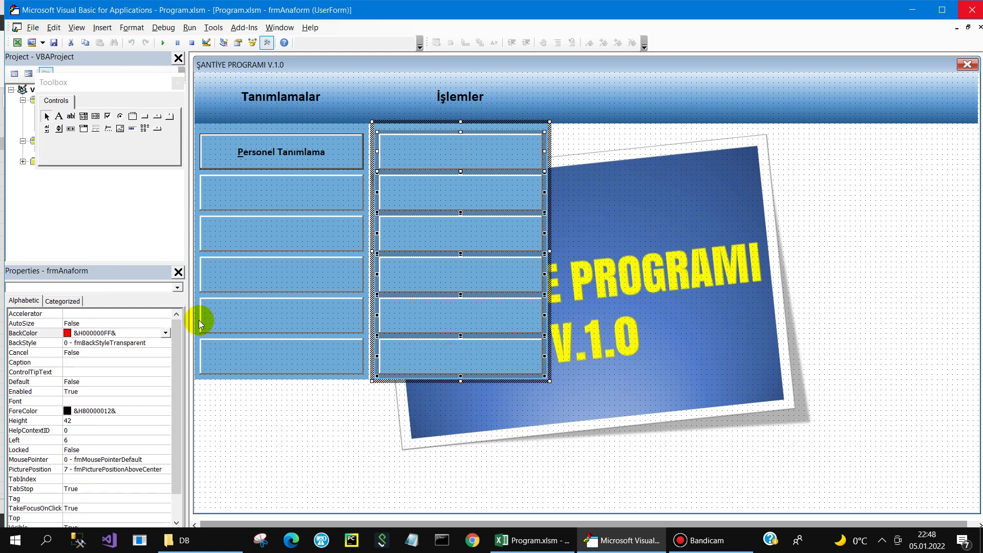
pyautogui.click(165, 332)
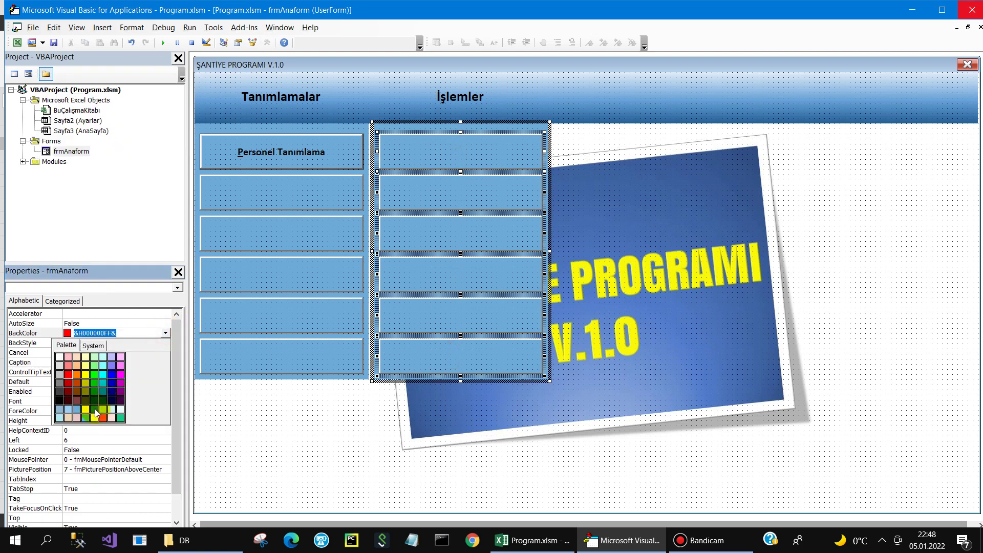
pyautogui.click(96, 412)
pyautogui.click(219, 412)
pyautogui.click(163, 43)
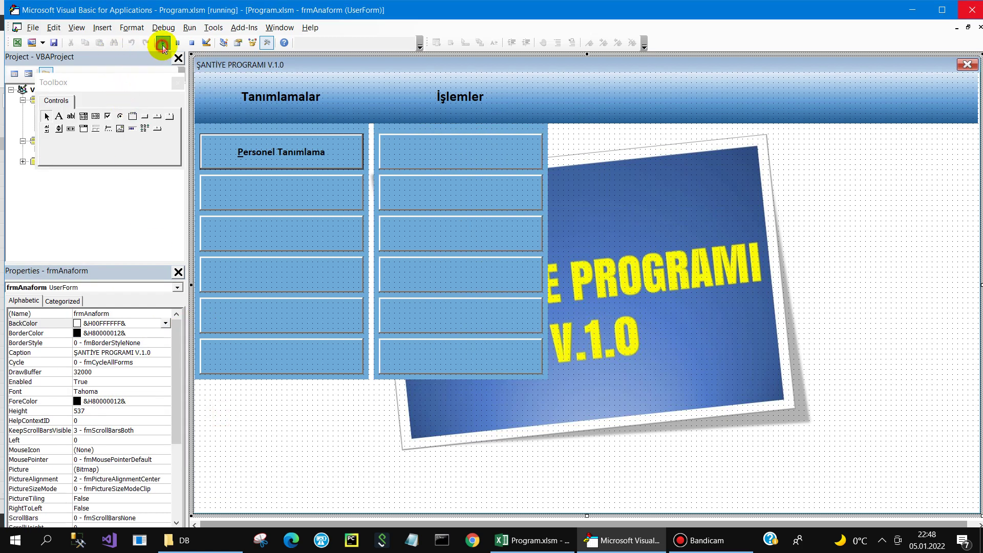
pyautogui.click(226, 41)
pyautogui.moveTo(266, 41)
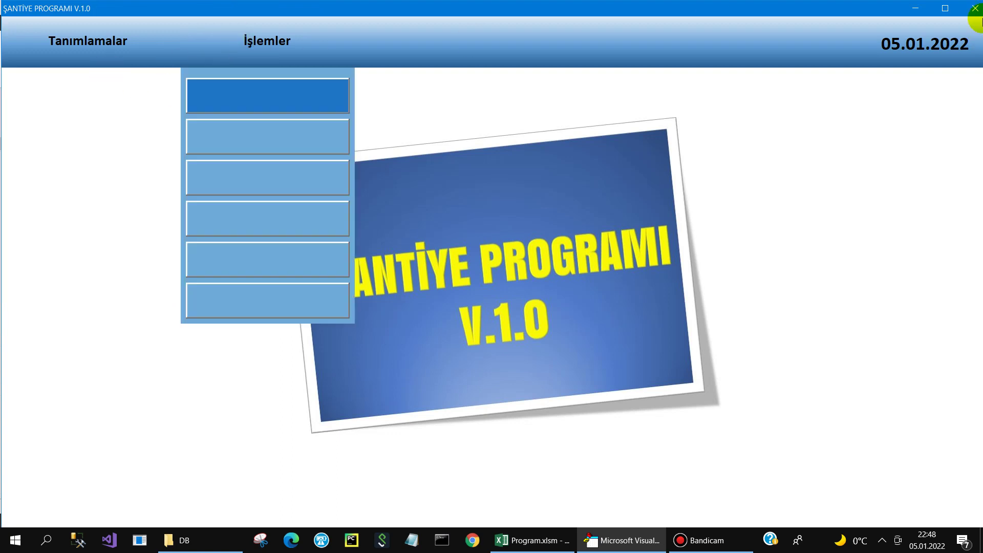
pyautogui.click(974, 10)
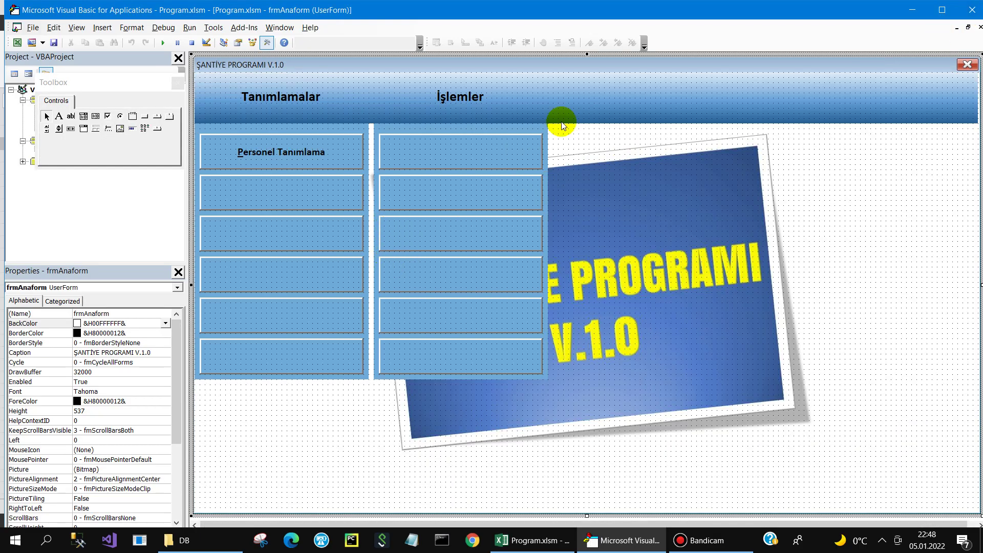
# Step: Add a banner MouseMove handler that calls MenuGizle
pyautogui.doubleClick(620, 85)
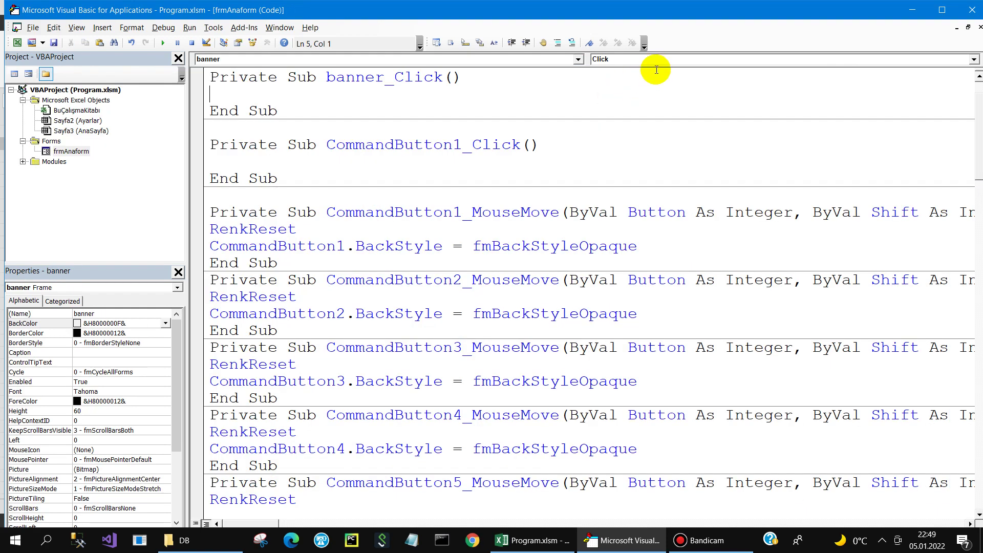
pyautogui.click(666, 54)
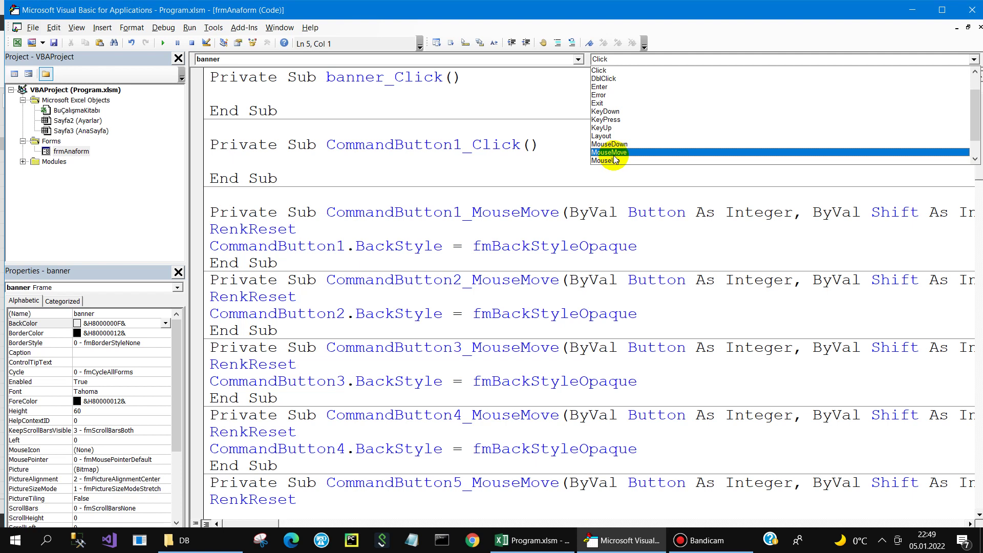
pyautogui.click(613, 152)
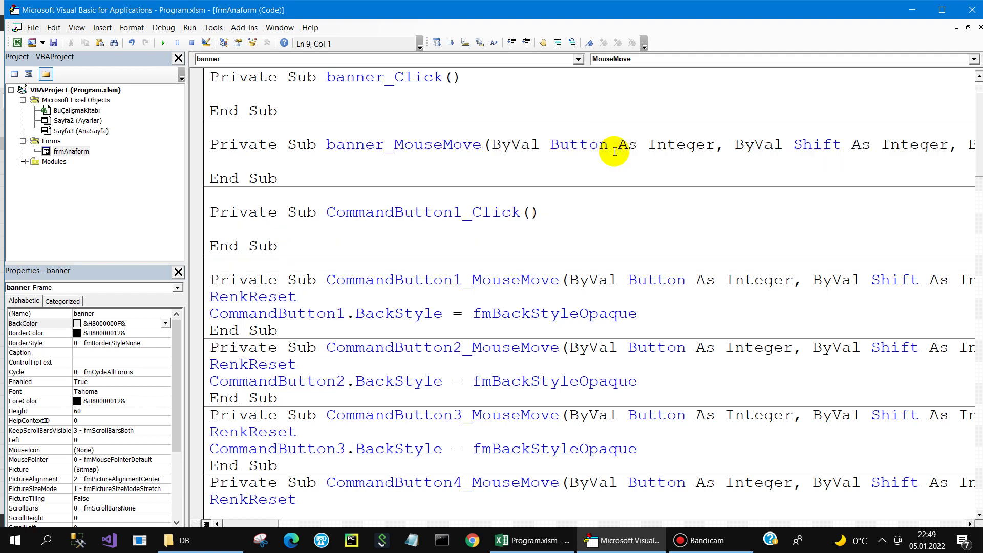
pyautogui.write('menu')
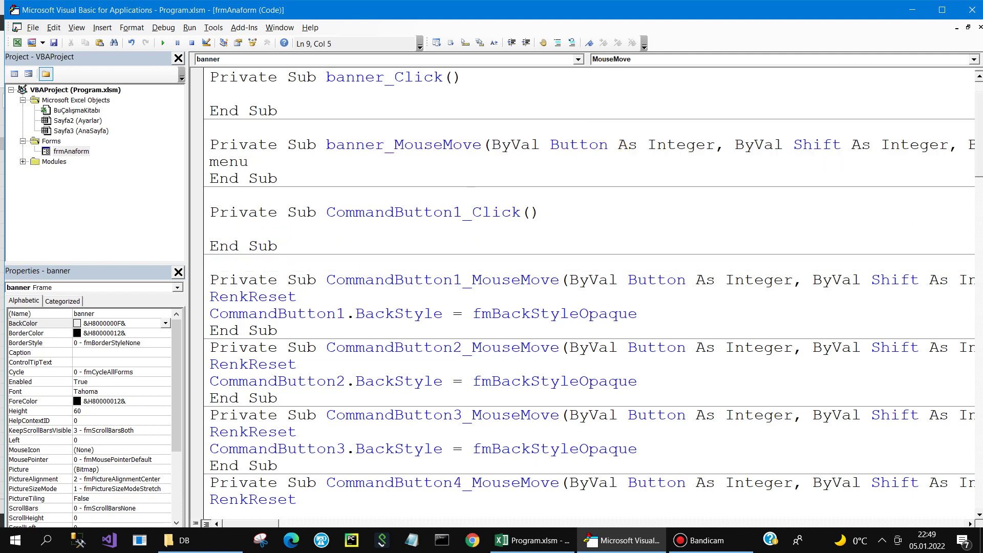
pyautogui.write('Gizle')
pyautogui.press('Return')
pyautogui.write('bg=0')
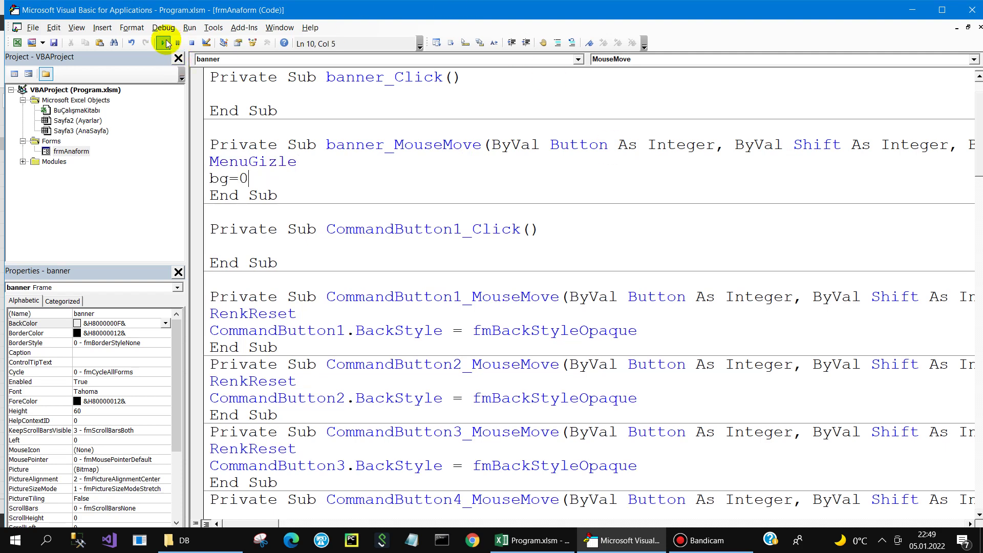
# Step: Fix the undefined bg variable to mg after the compile error and run the form again
pyautogui.click(162, 42)
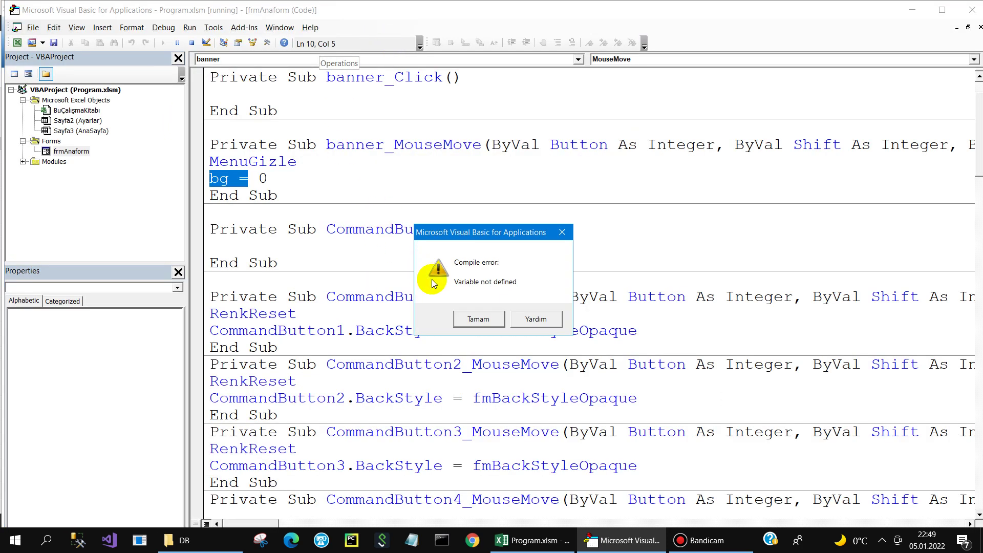
pyautogui.click(478, 319)
pyautogui.click(230, 178)
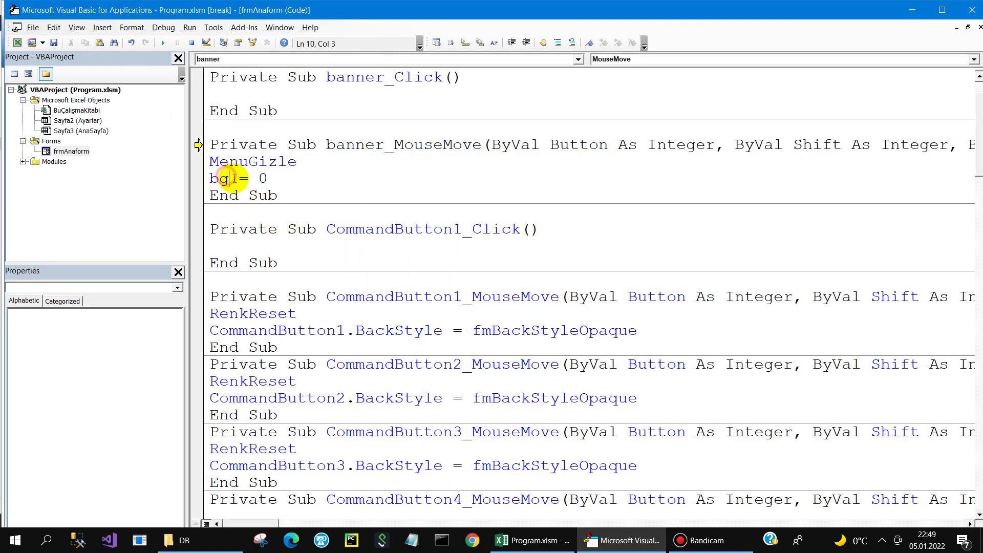
pyautogui.doubleClick(214, 179)
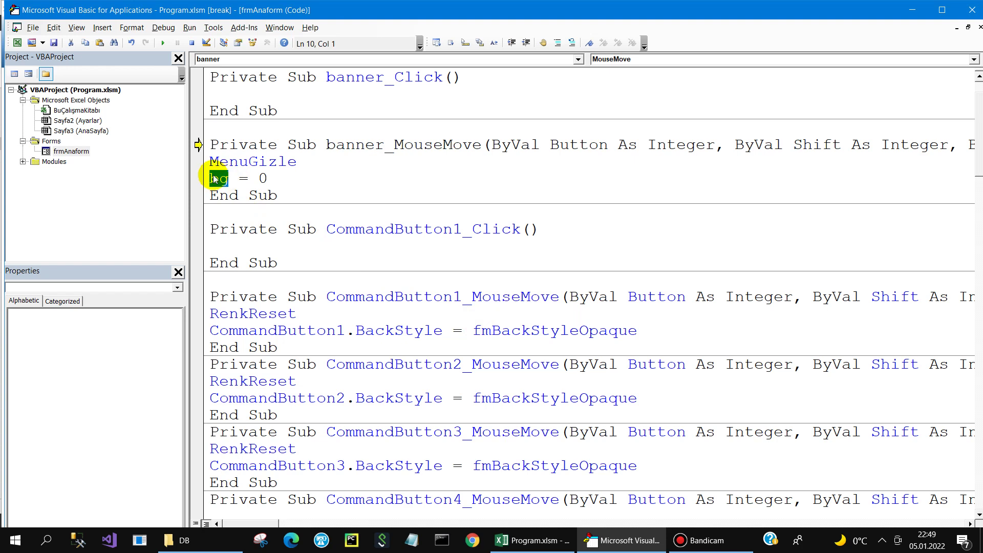
pyautogui.write('mg')
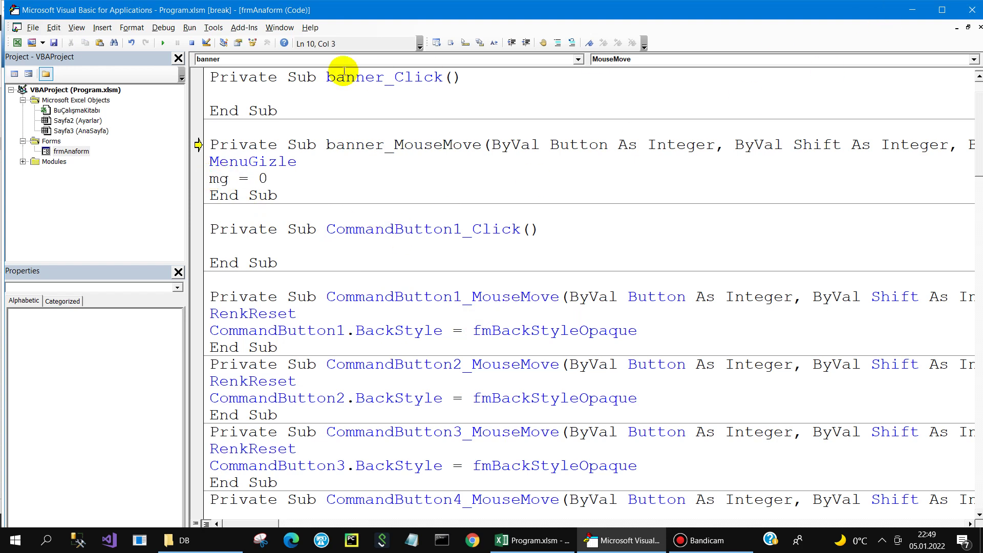
pyautogui.click(167, 45)
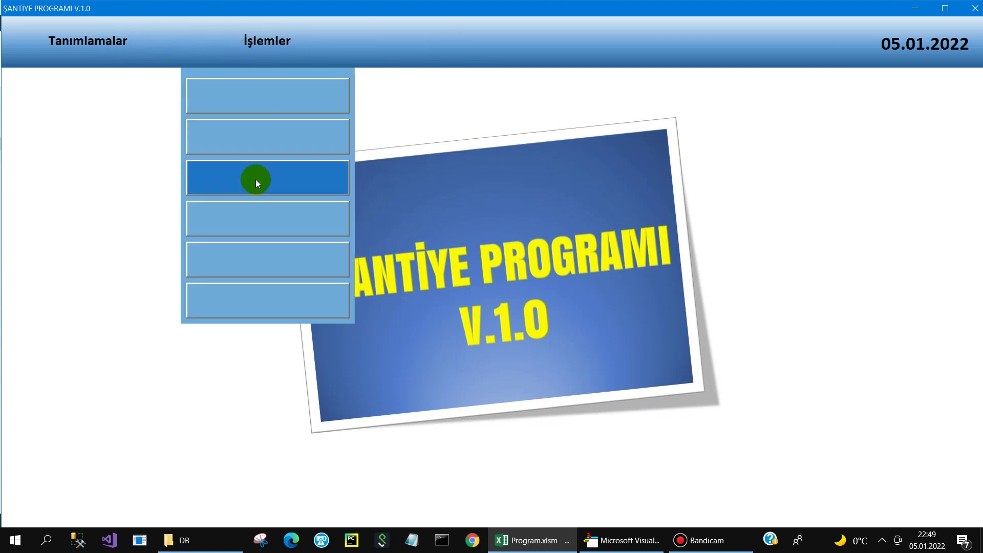
pyautogui.moveTo(88, 41)
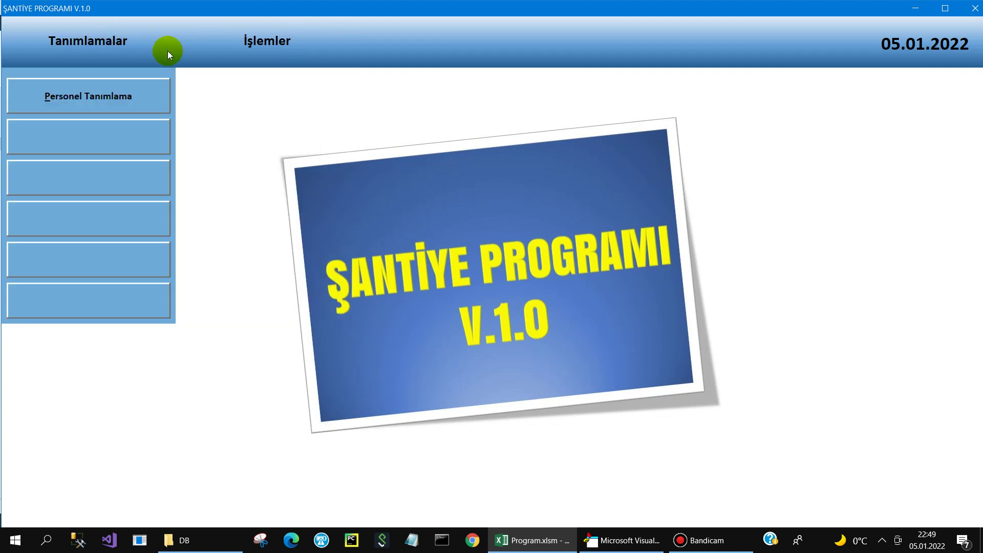
# Step: Insert a new UserForm1, enlarge it, and caption it PERSONEL TANIMLAMA FORMU
pyautogui.click(974, 8)
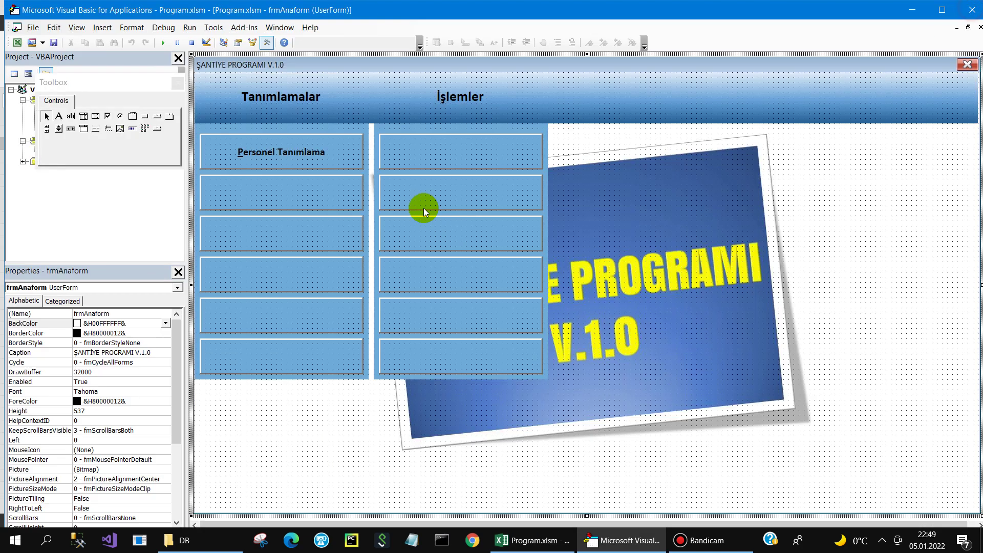
pyautogui.doubleClick(103, 81)
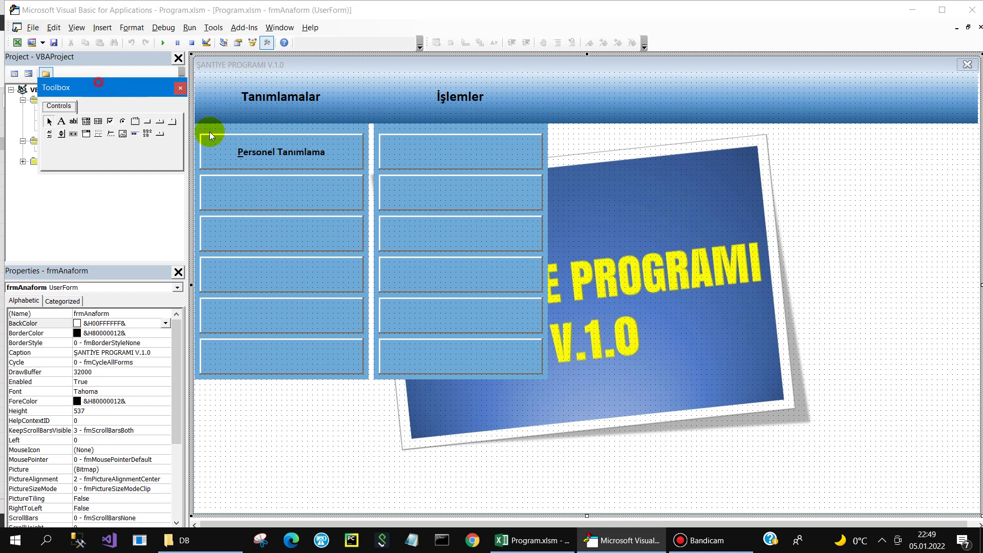
pyautogui.click(32, 42)
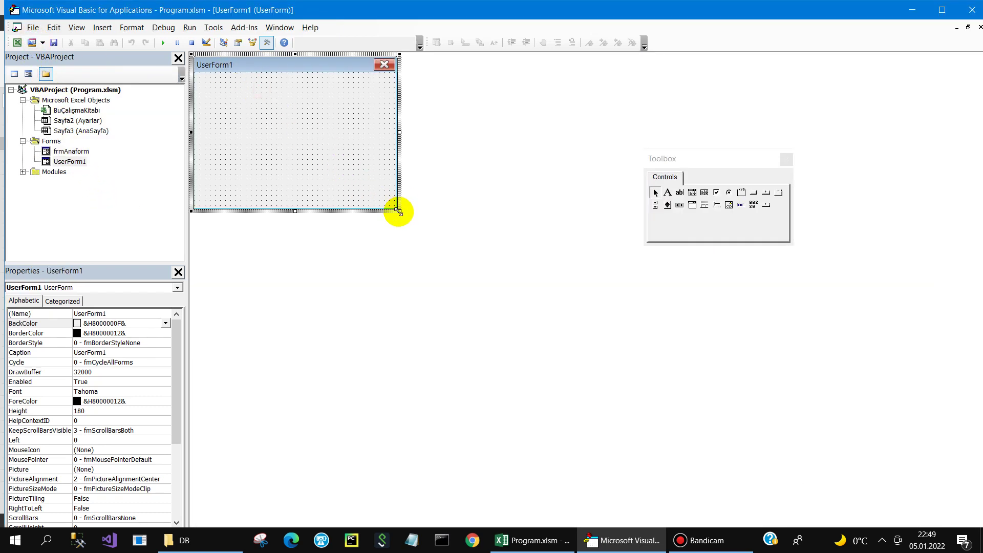
pyautogui.moveTo(399, 211)
pyautogui.mouseDown()
pyautogui.moveTo(708, 371)
pyautogui.moveTo(651, 354)
pyautogui.mouseUp()
pyautogui.click(124, 352)
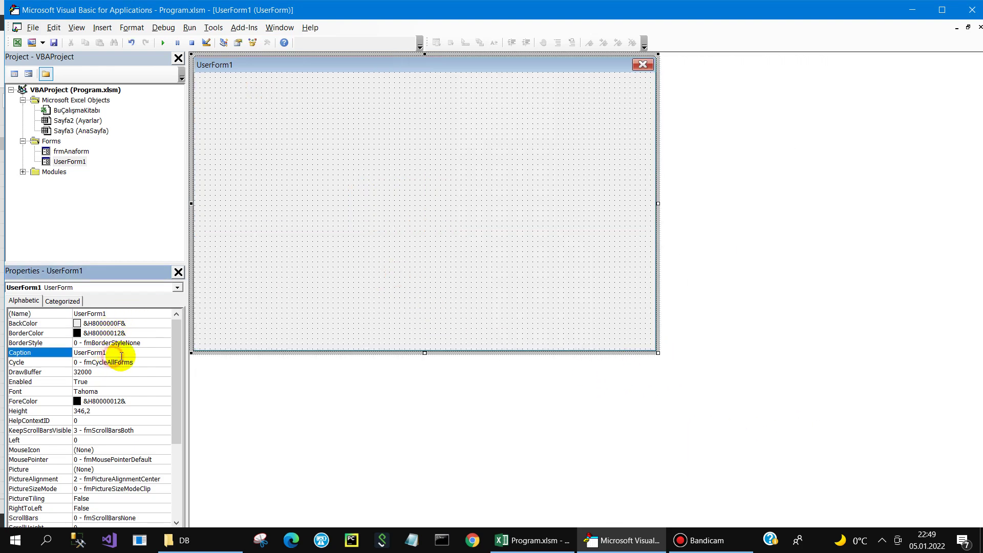
pyautogui.doubleClick(125, 352)
pyautogui.write('p')
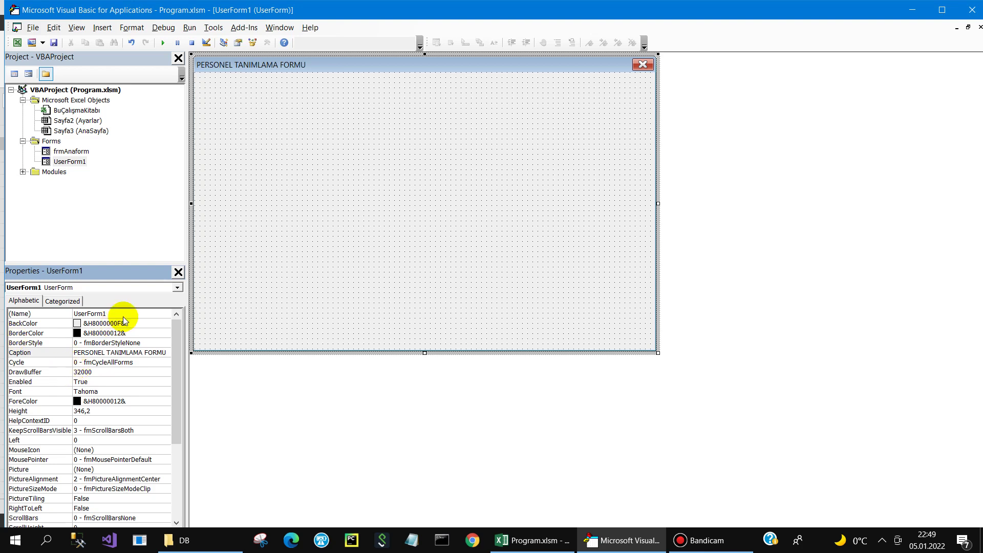
# Step: Place a label at the form's top-left with caption ŞANTİYE :
pyautogui.click(256, 97)
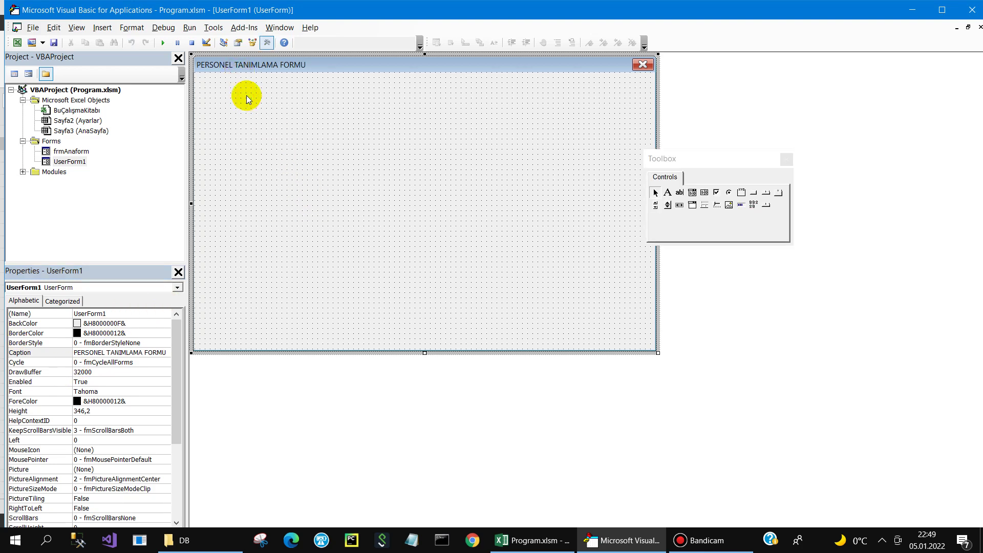
pyautogui.click(268, 100)
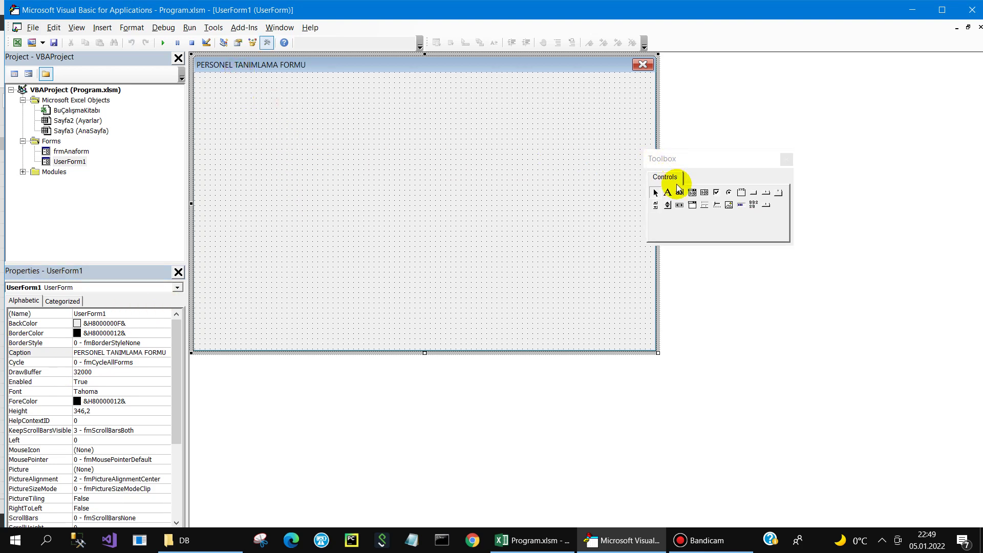
pyautogui.click(667, 193)
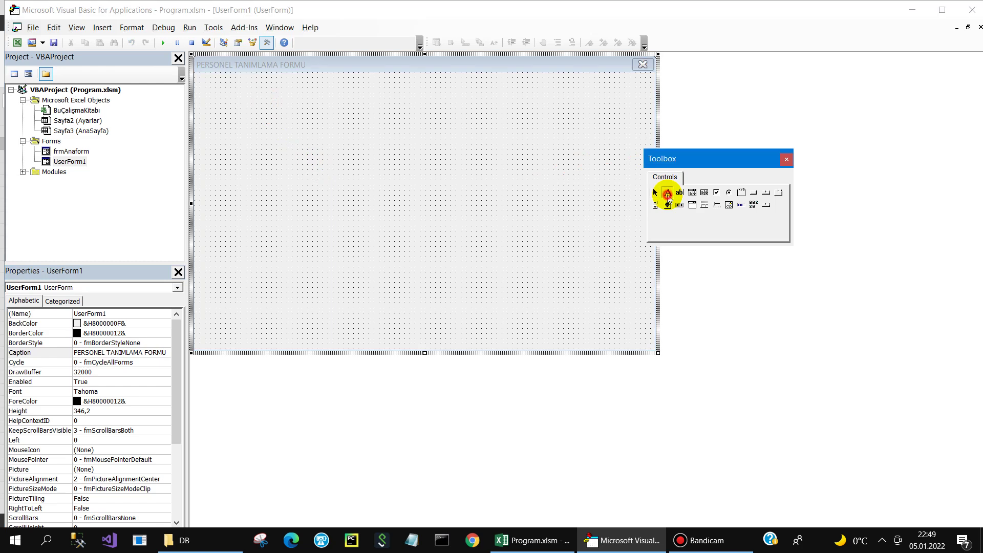
pyautogui.click(197, 78)
pyautogui.click(223, 90)
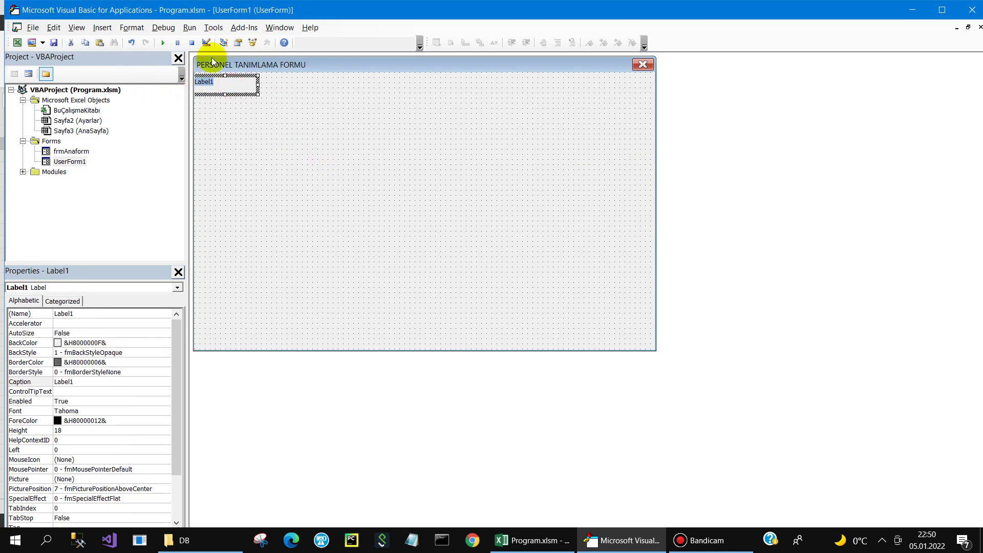
pyautogui.write('ŞANTİYE')
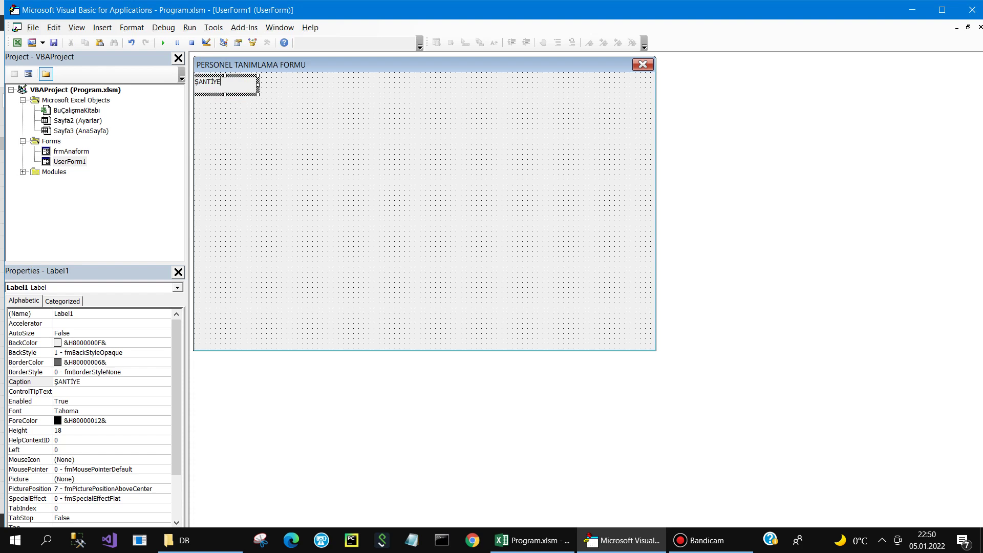
pyautogui.click(237, 125)
pyautogui.click(214, 84)
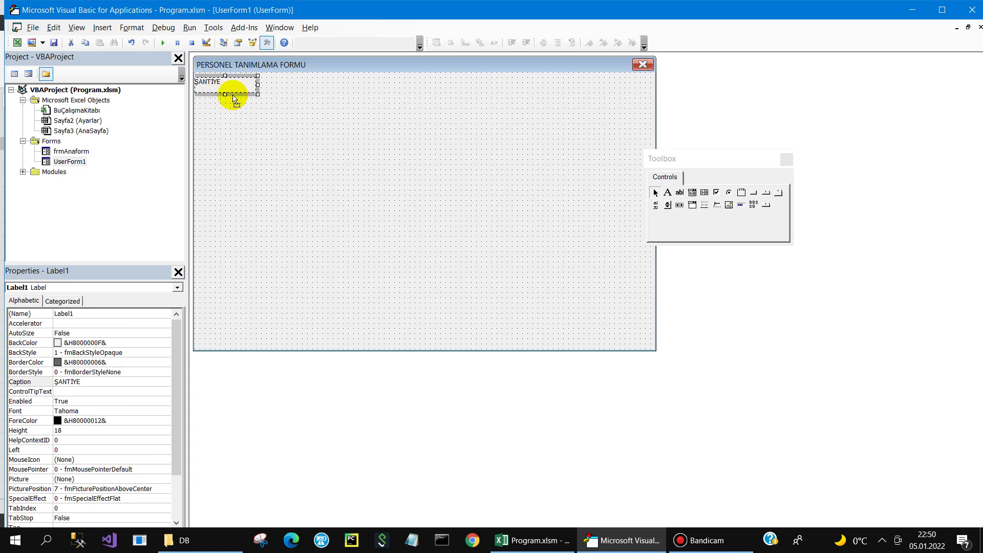
# Step: Set the label font to Calibri, bold, size 12
pyautogui.click(141, 411)
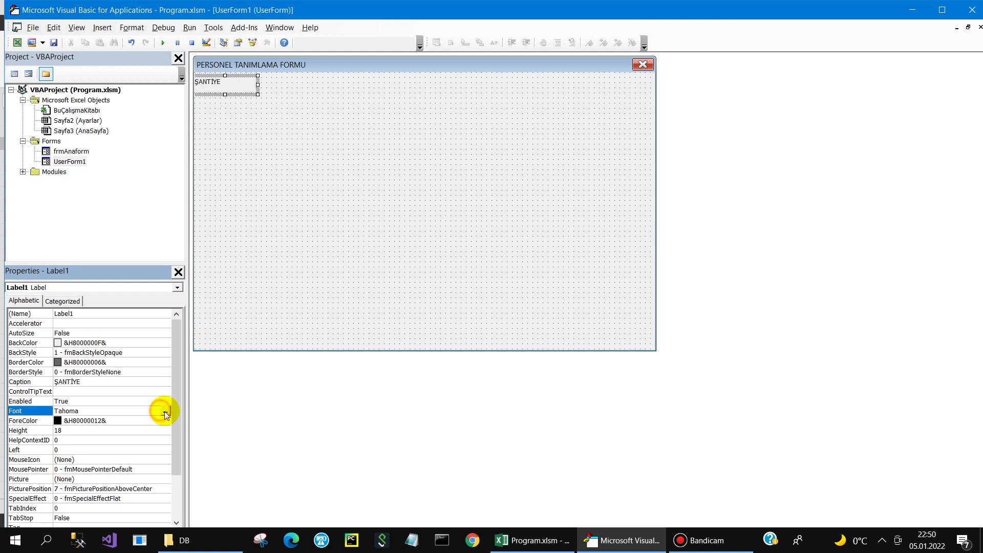
pyautogui.click(165, 411)
pyautogui.write('C')
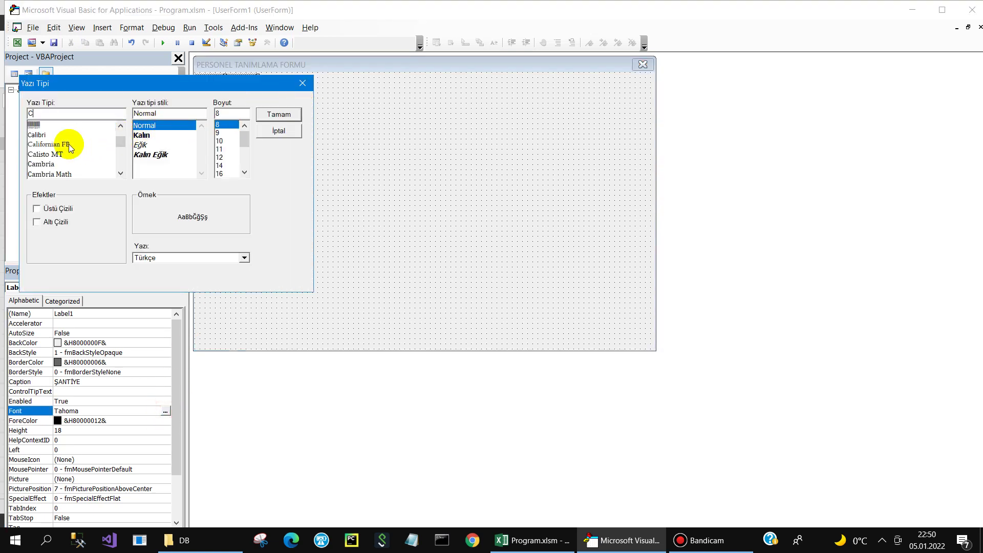
pyautogui.click(41, 134)
pyautogui.click(149, 164)
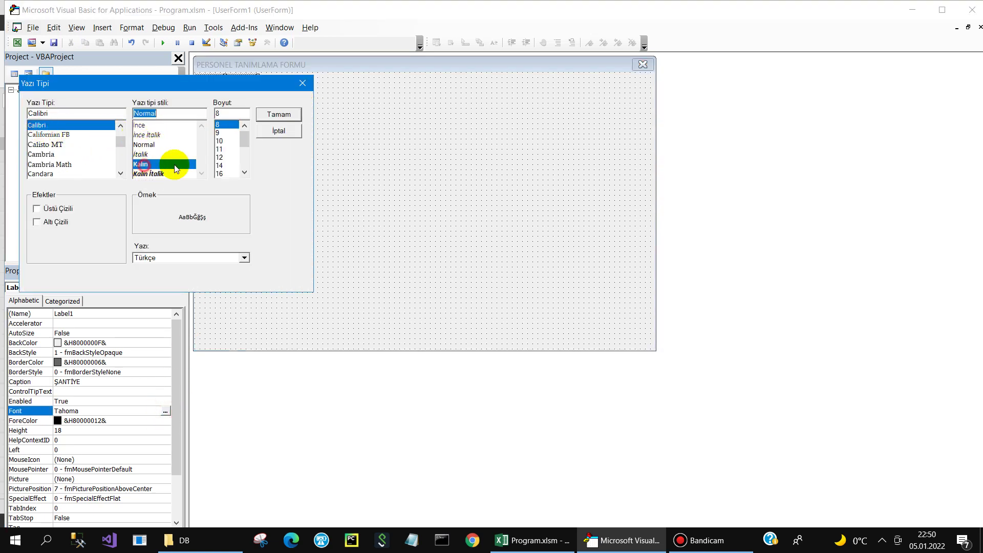
pyautogui.click(218, 157)
pyautogui.click(278, 114)
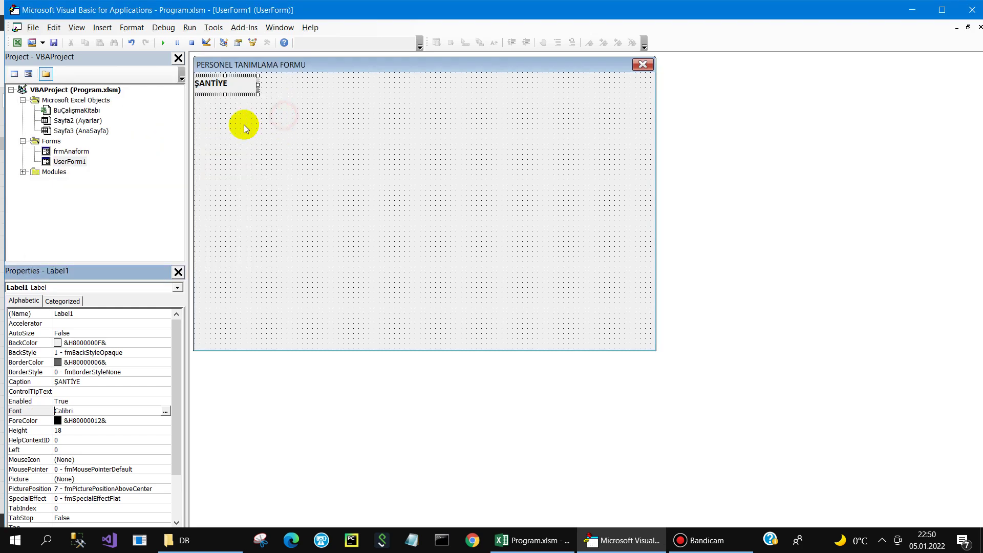
# Step: Widen the ŞANTİYE label and set its TextAlign to fmTextAlignRight
pyautogui.click(243, 83)
pyautogui.write(':')
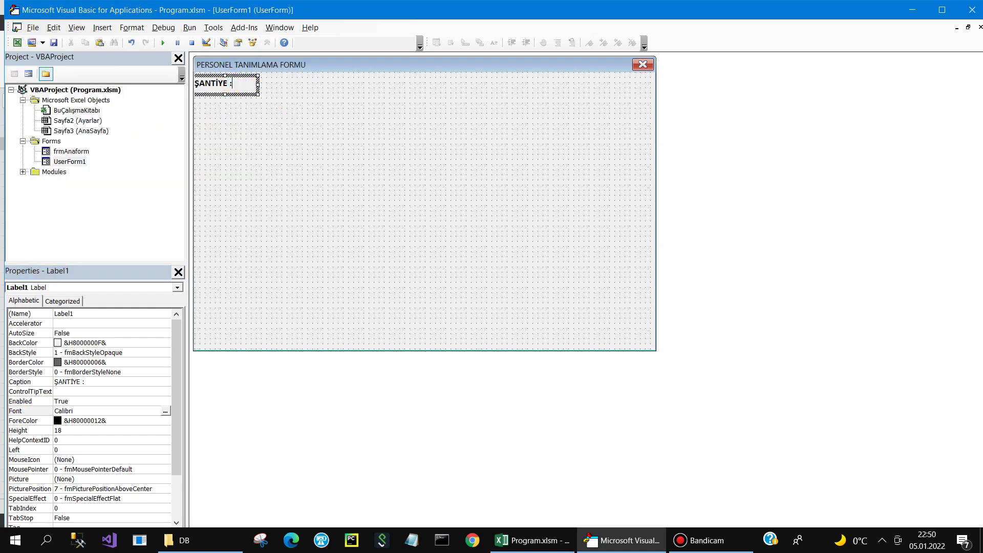
pyautogui.click(348, 179)
pyautogui.click(253, 91)
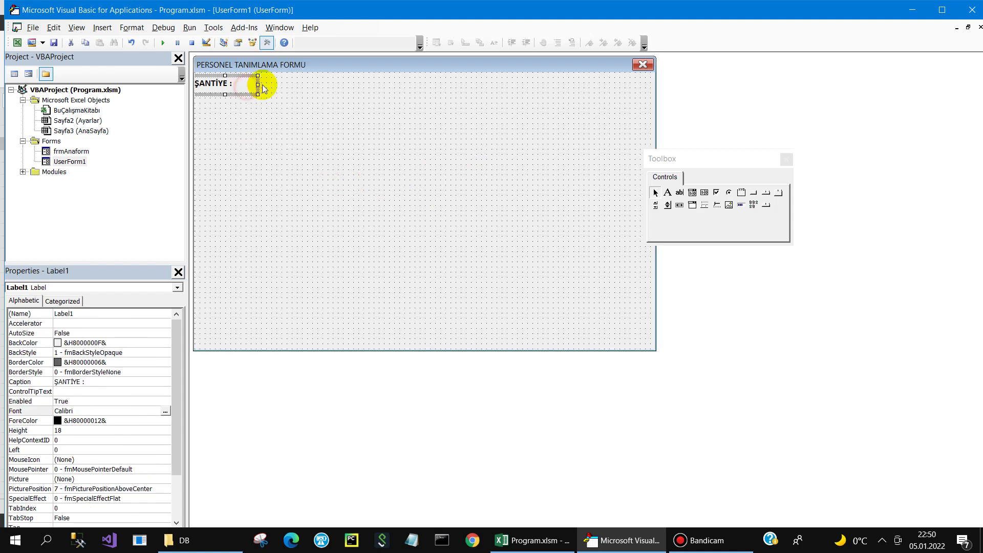
pyautogui.moveTo(257, 85); pyautogui.dragTo(284, 85)
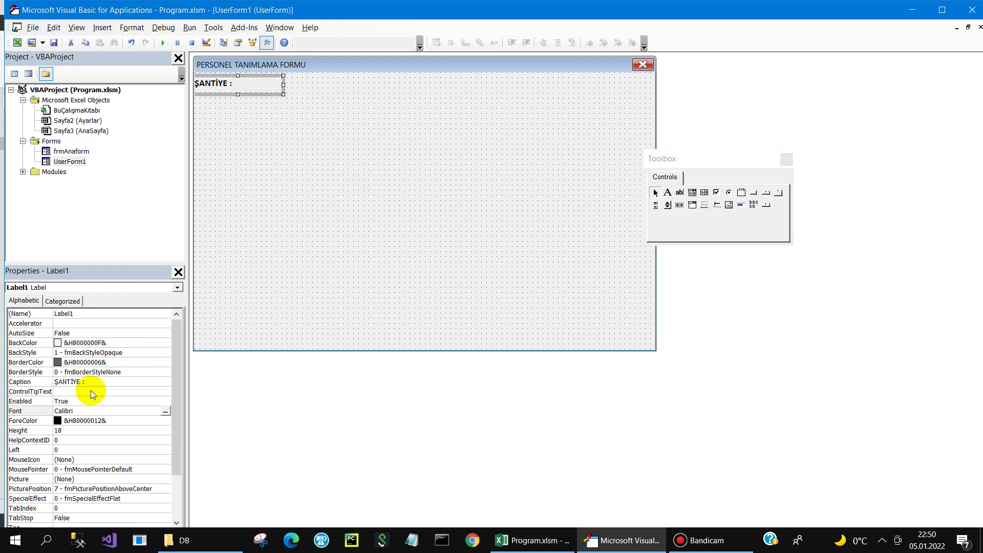
pyautogui.moveTo(175, 395); pyautogui.dragTo(176, 437)
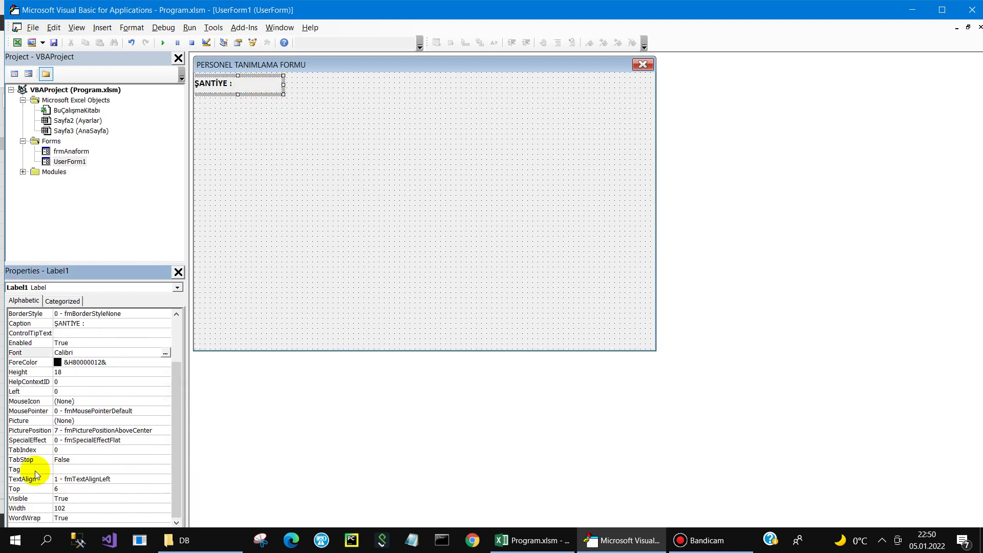
pyautogui.doubleClick(38, 481)
pyautogui.doubleClick(36, 479)
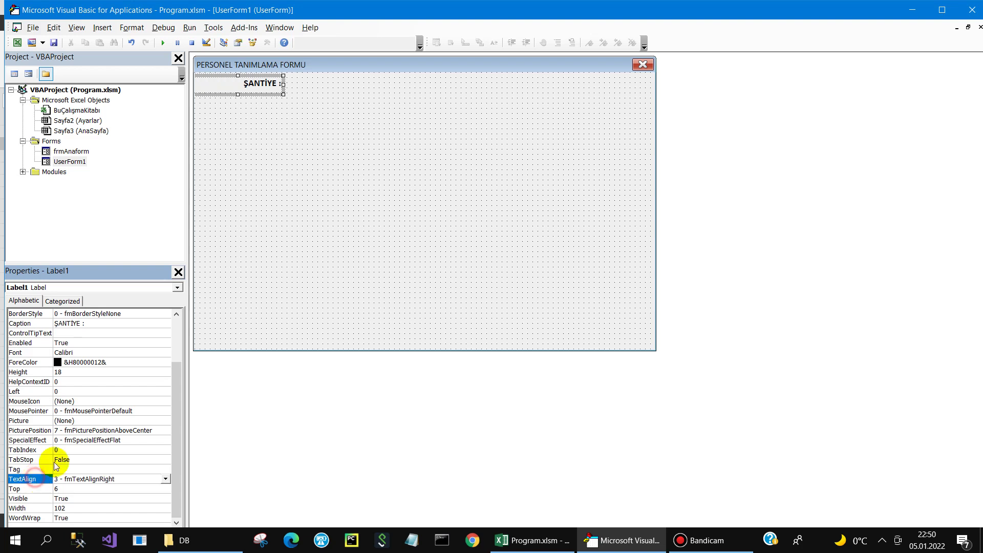
pyautogui.click(266, 146)
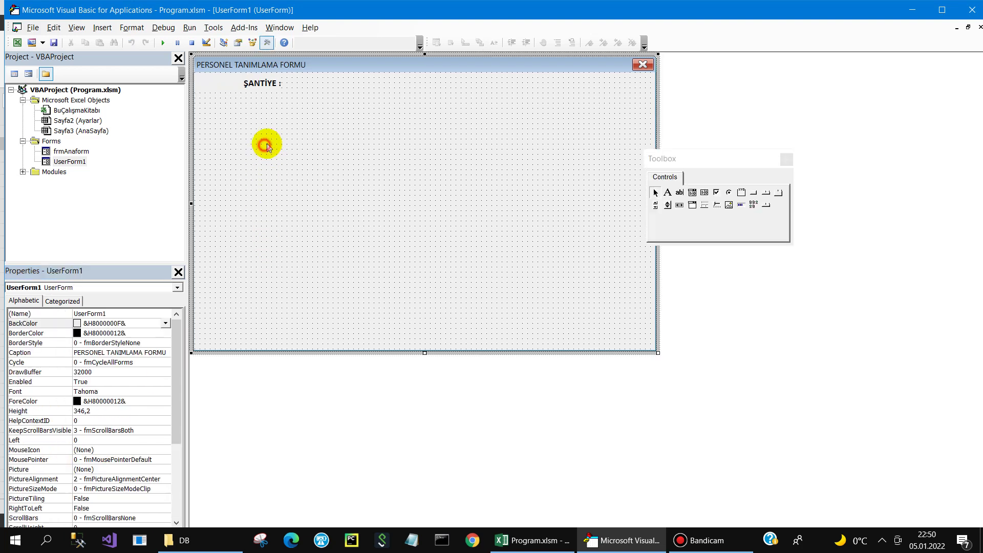
# Step: Add a widened ComboBox right of the ŞANTİYE label with Height 20
pyautogui.click(693, 192)
pyautogui.click(287, 76)
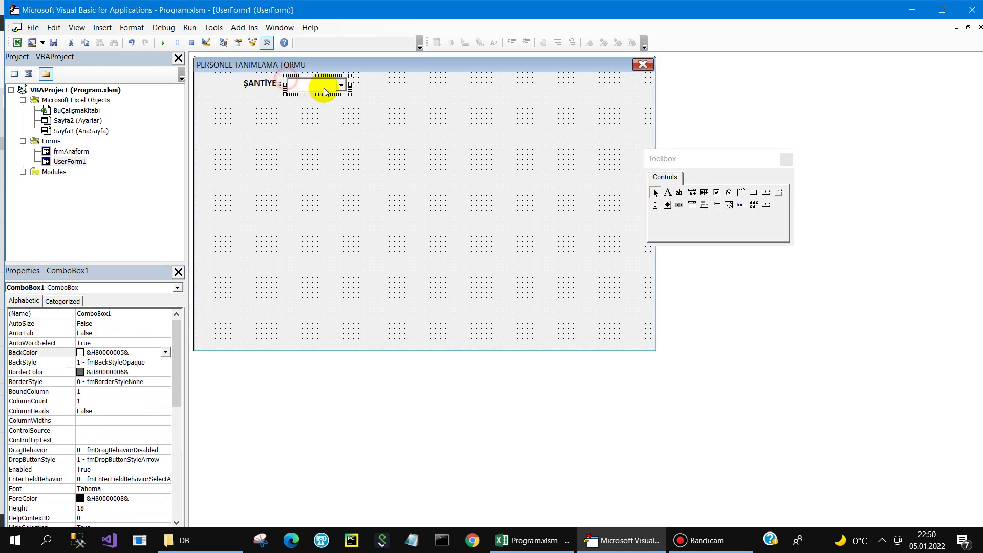
pyautogui.moveTo(350, 85); pyautogui.dragTo(422, 85)
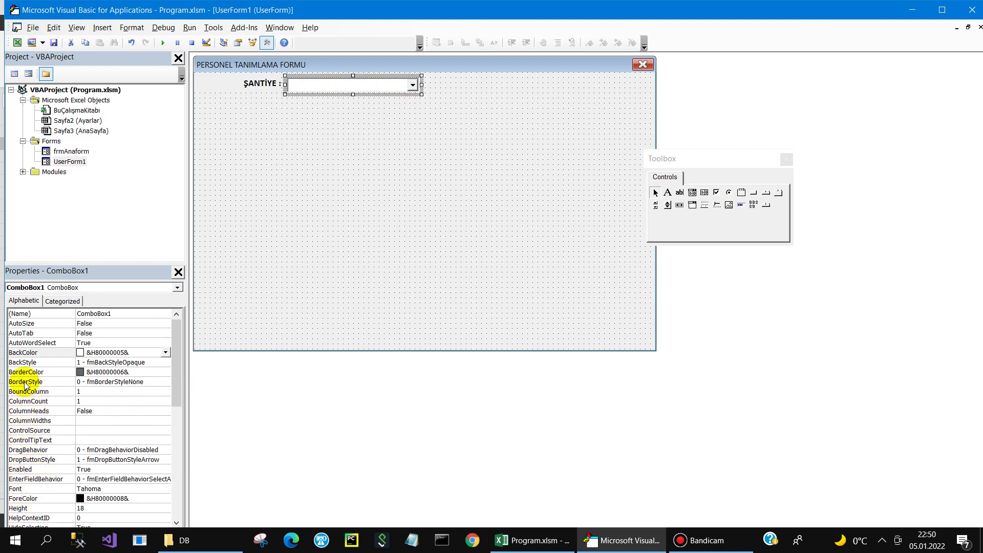
pyautogui.scroll(-2, 25, 379)
pyautogui.click(18, 450)
pyautogui.write('20')
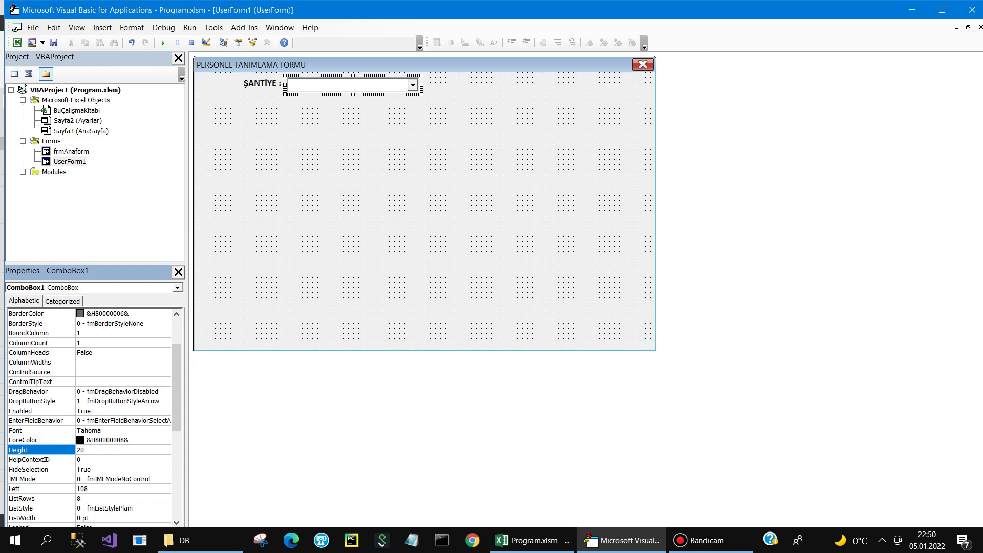
pyautogui.press('Return')
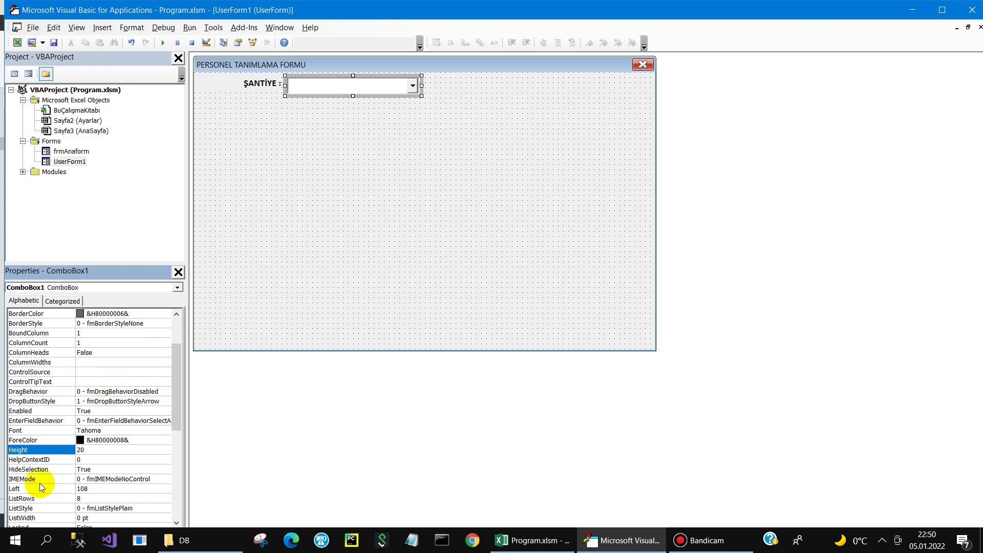
# Step: Set the combo box Style to fmStyleDropDownList and run the form
pyautogui.moveTo(176, 399); pyautogui.dragTo(194, 455)
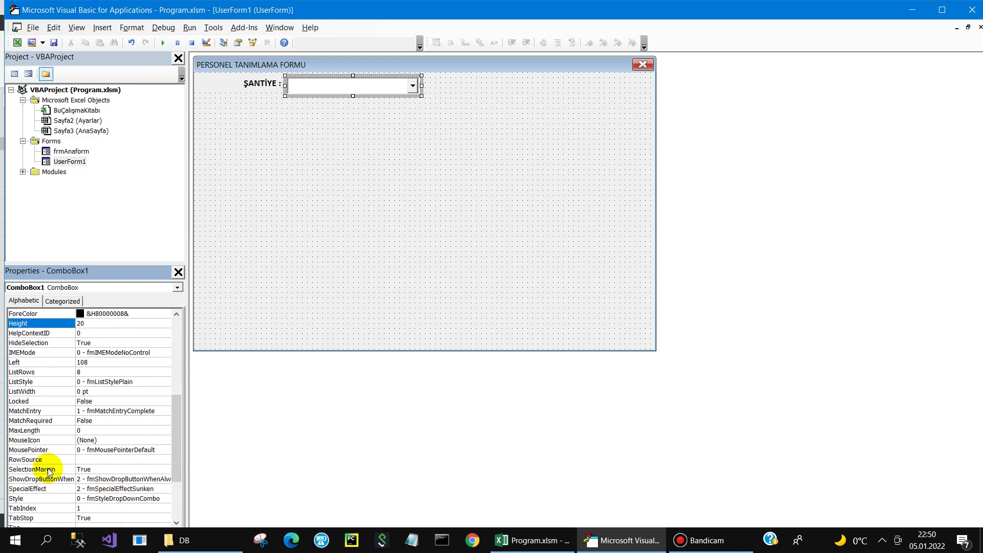
pyautogui.click(26, 498)
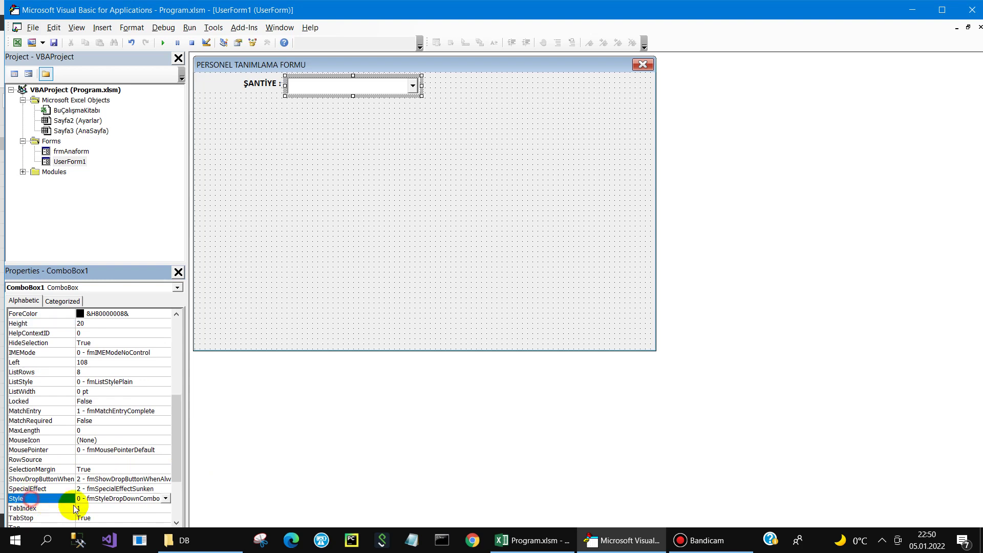
pyautogui.click(165, 498)
pyautogui.click(129, 520)
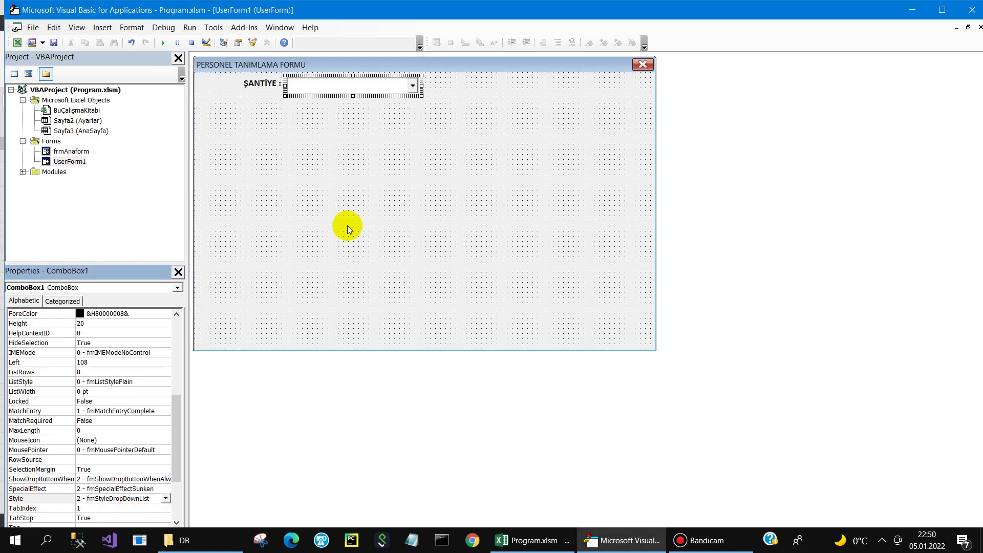
pyautogui.click(348, 225)
pyautogui.click(162, 45)
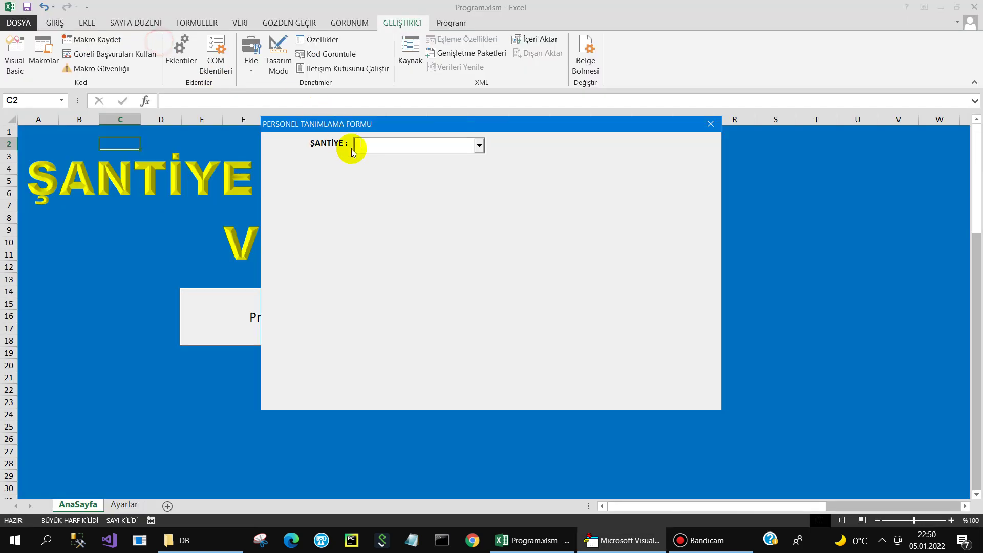
# Step: Check the empty ŞANTİYE list, close the test run, and inspect cell A2 on Excel's Ayarlar sheet
pyautogui.click(383, 145)
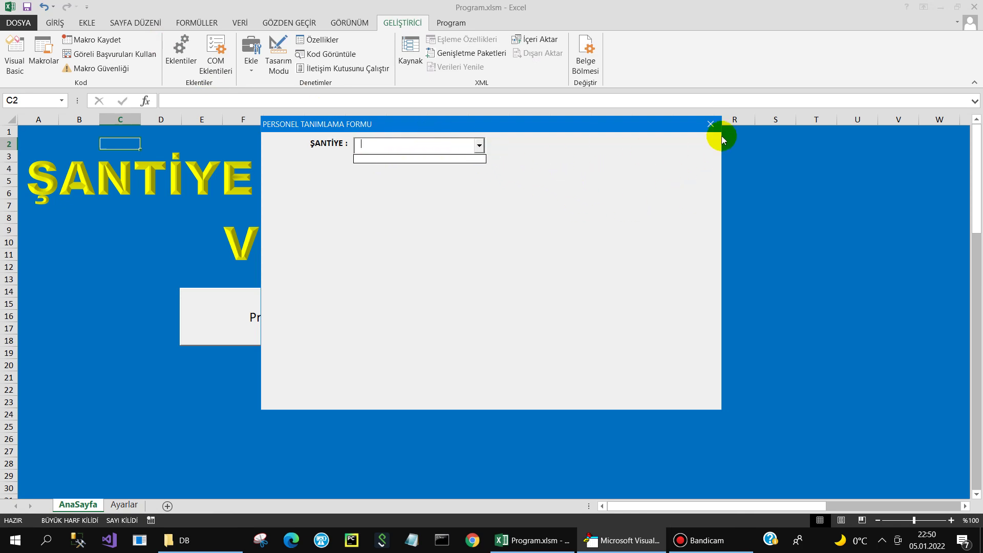
pyautogui.click(710, 124)
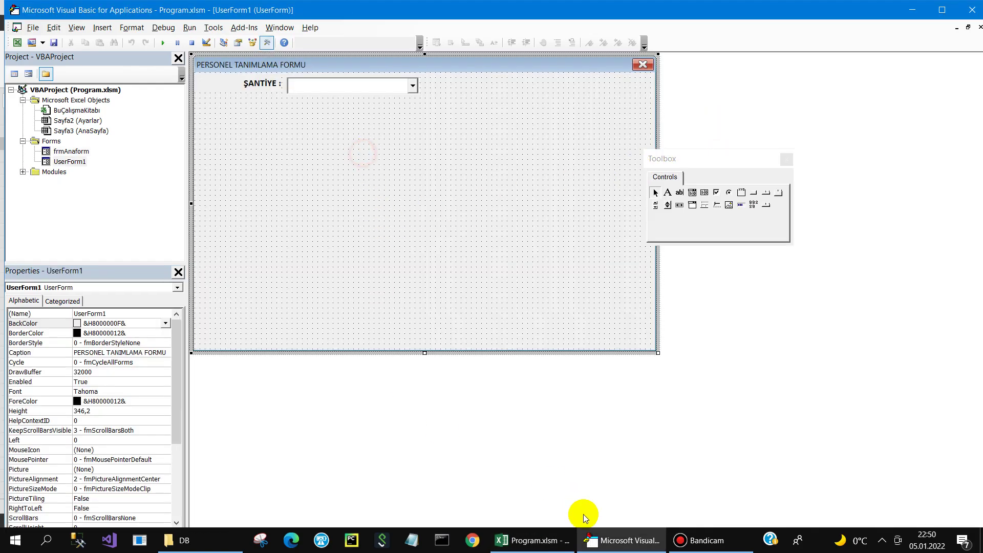
pyautogui.click(555, 541)
pyautogui.click(123, 505)
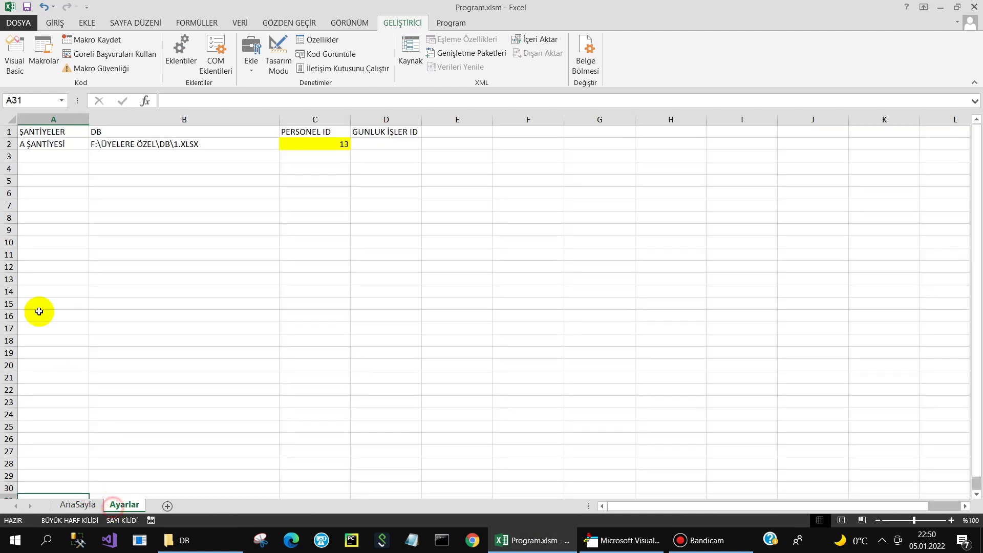
pyautogui.click(38, 144)
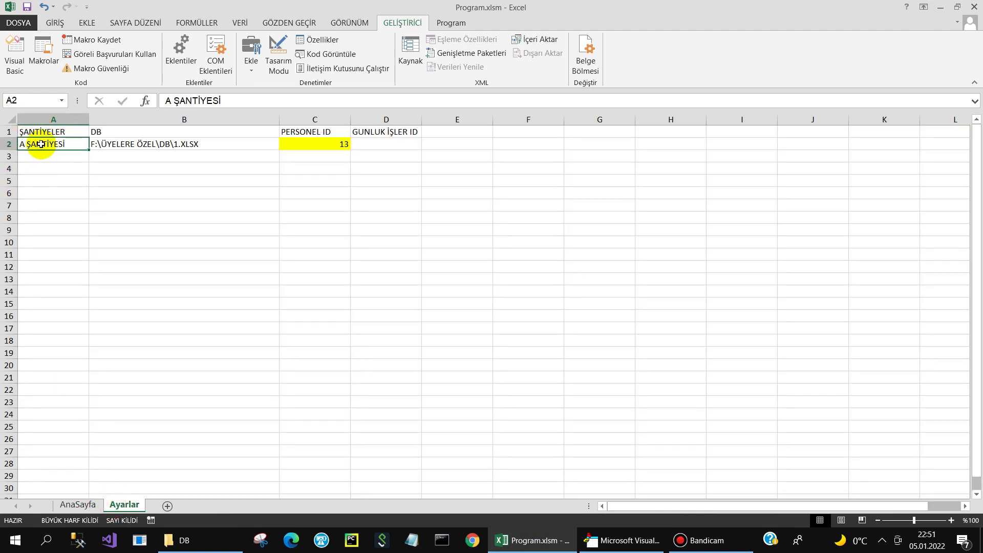
# Step: In UserForm1's code, declare Sub SantiyeListele() with Dim x As Byte
pyautogui.click(622, 532)
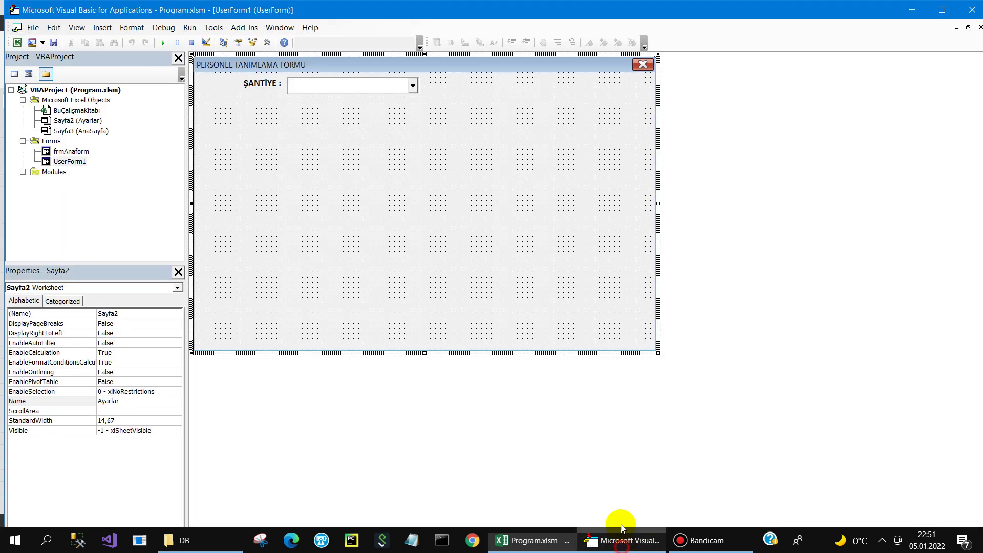
pyautogui.doubleClick(384, 136)
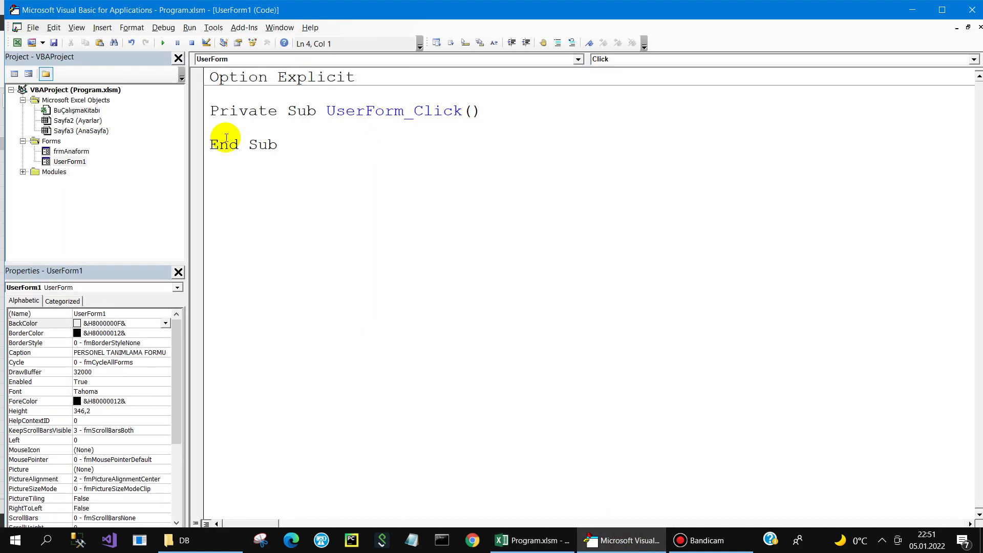
pyautogui.click(230, 176)
pyautogui.write('sub San')
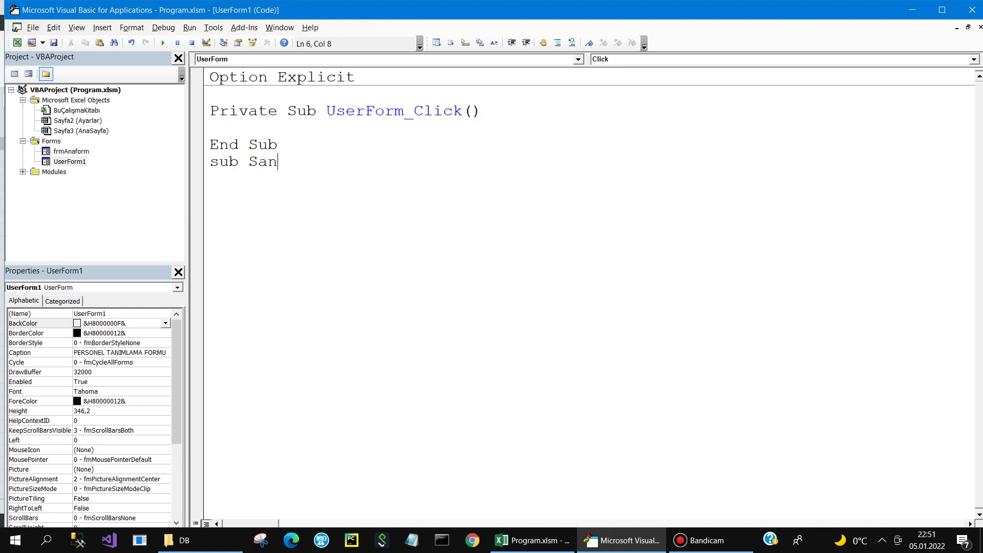
pyautogui.write('tiyeListele')
pyautogui.press('Return')
pyautogui.write('dim x')
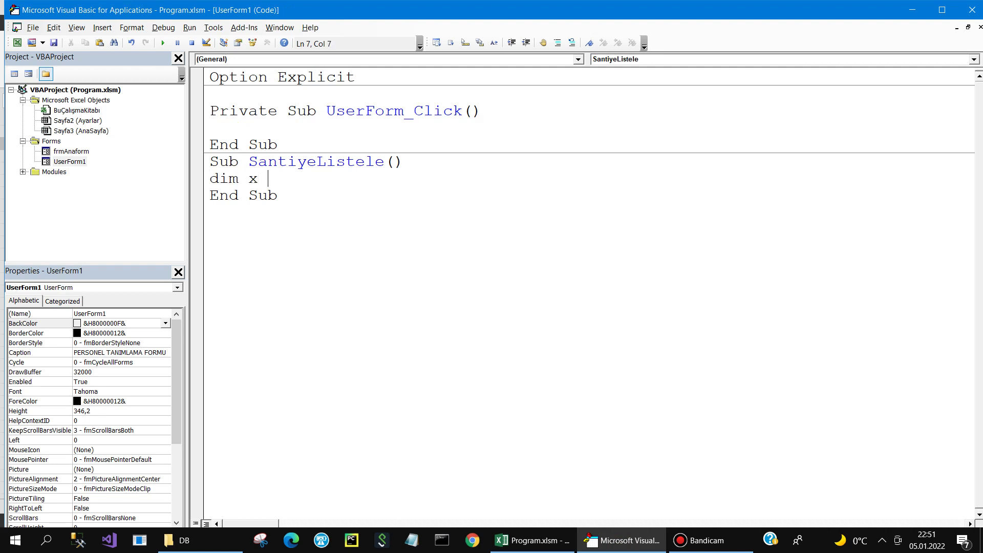
pyautogui.write('as by')
pyautogui.press('Return')
pyautogui.write('x=')
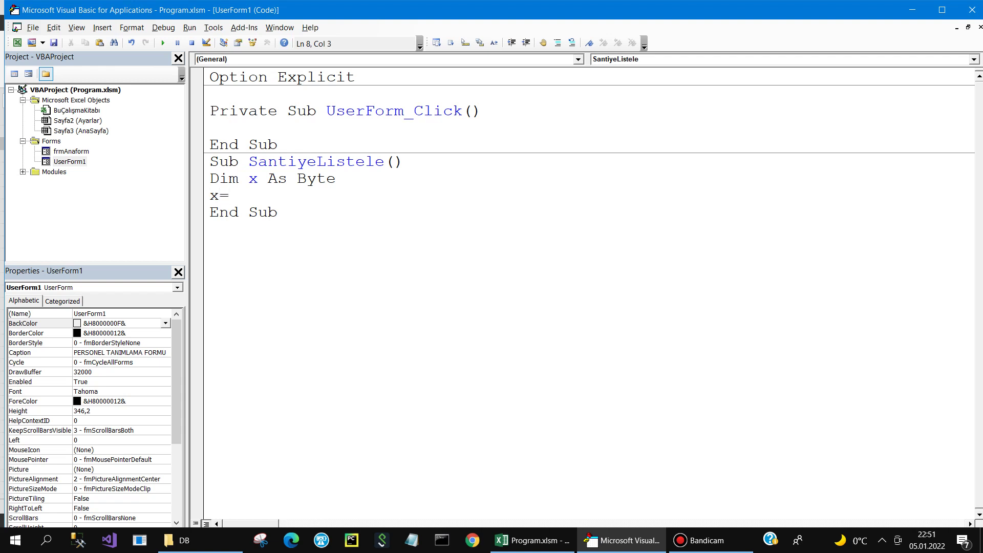
# Step: Set x = Sayfa2.Range("A50").End(xlUp).Row to find Ayarlar's last filled row
pyautogui.click(60, 120)
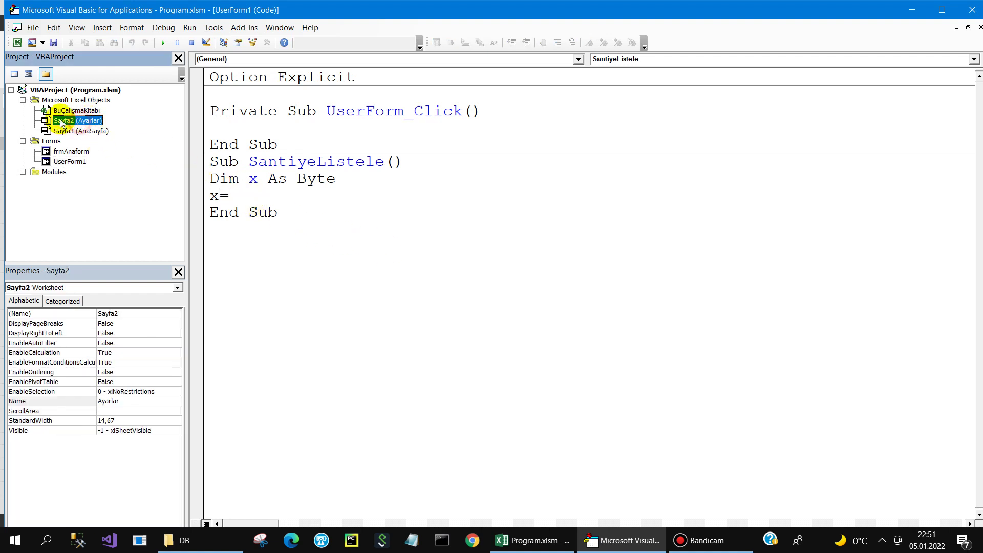
pyautogui.click(237, 195)
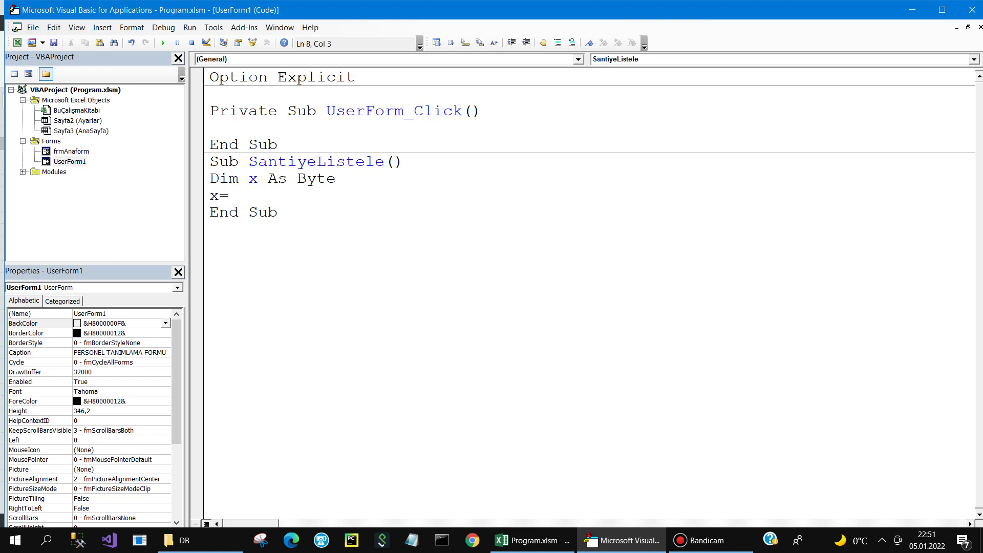
pyautogui.write('sayfa2.')
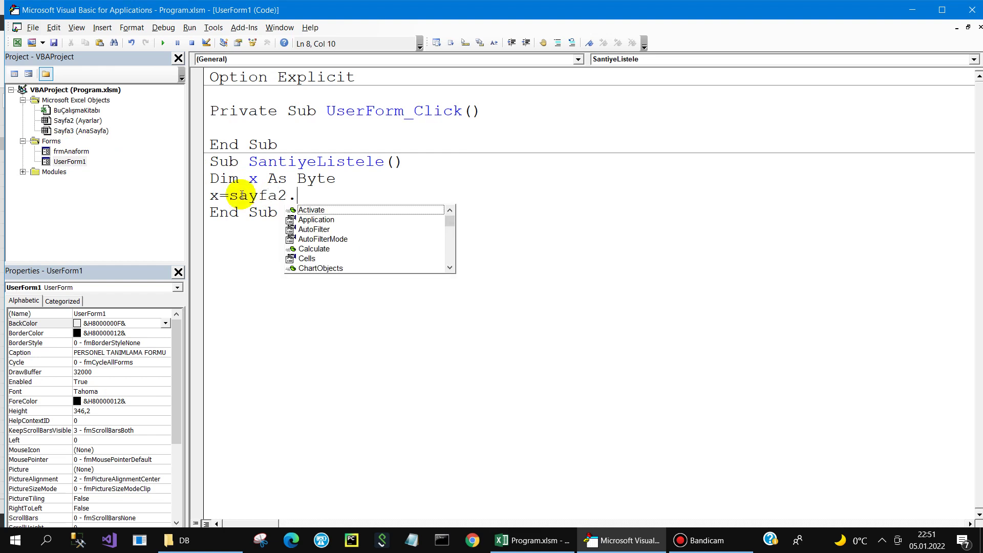
pyautogui.write('ra("A')
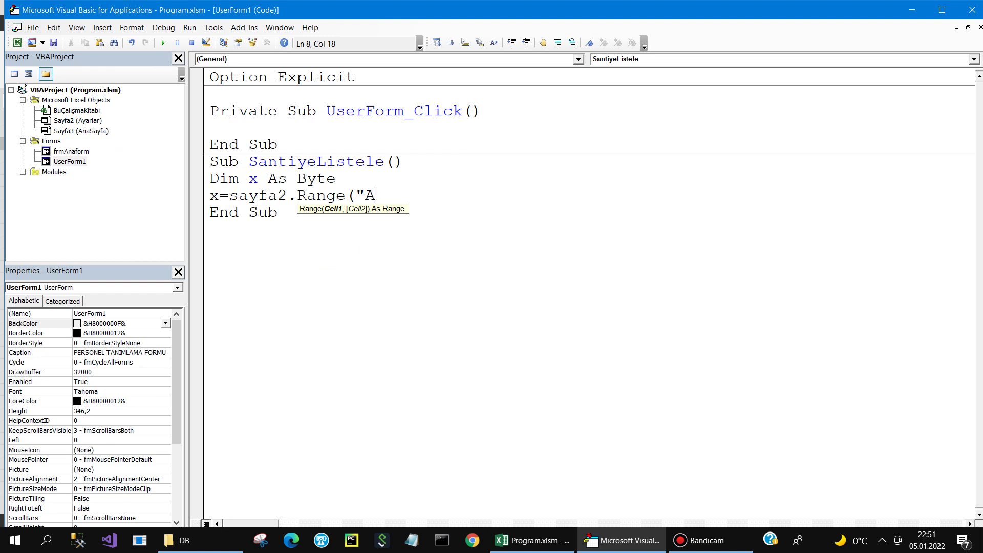
pyautogui.write('50')
pyautogui.write(').en')
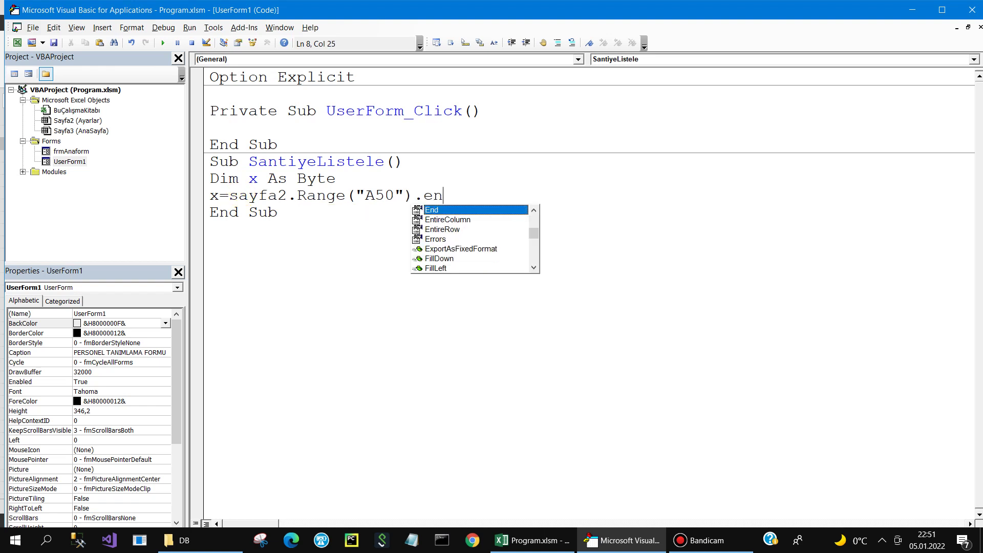
pyautogui.press('Tab')
pyautogui.write('(')
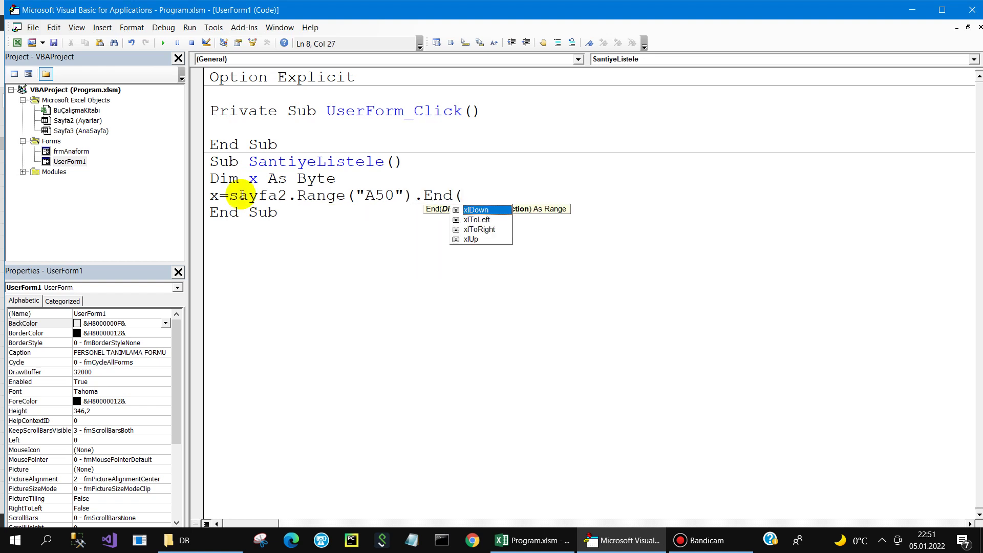
pyautogui.press('Down')
pyautogui.press('Down')
pyautogui.press('Down')
pyautogui.write(').ro')
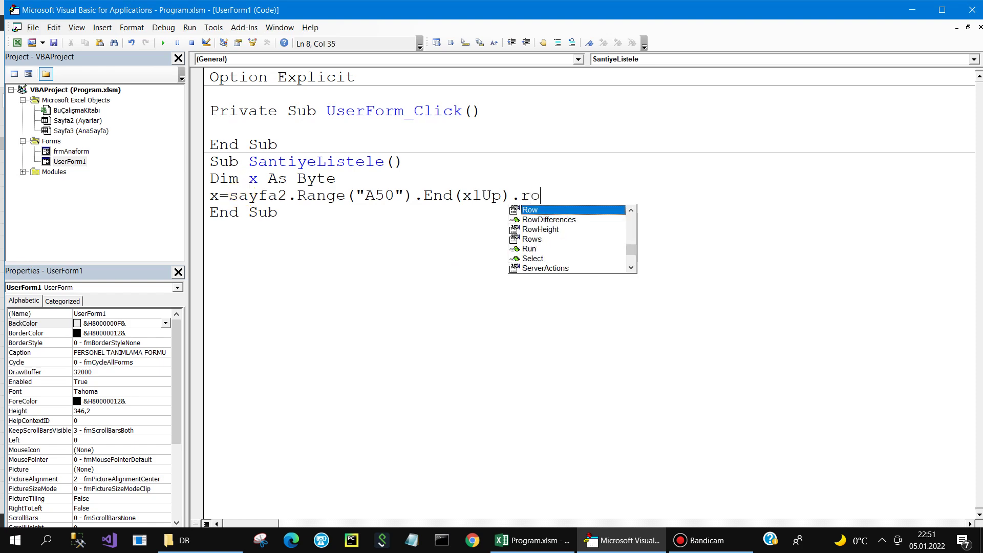
pyautogui.write('w')
pyautogui.press('Return')
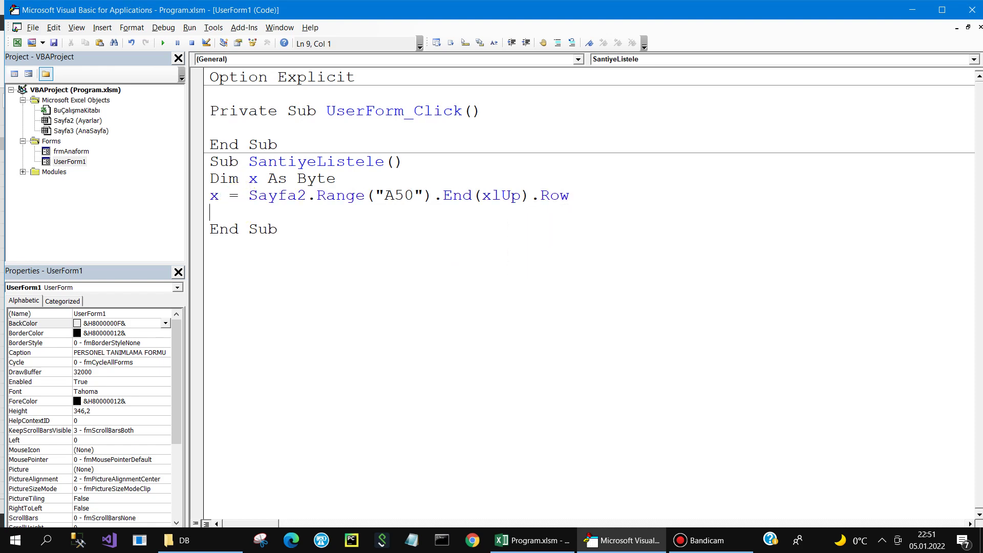
# Step: Rename the form's Şantiye combo box to cbSAntiyeler and return to the form's code
pyautogui.click(66, 162)
pyautogui.doubleClick(67, 162)
pyautogui.click(373, 85)
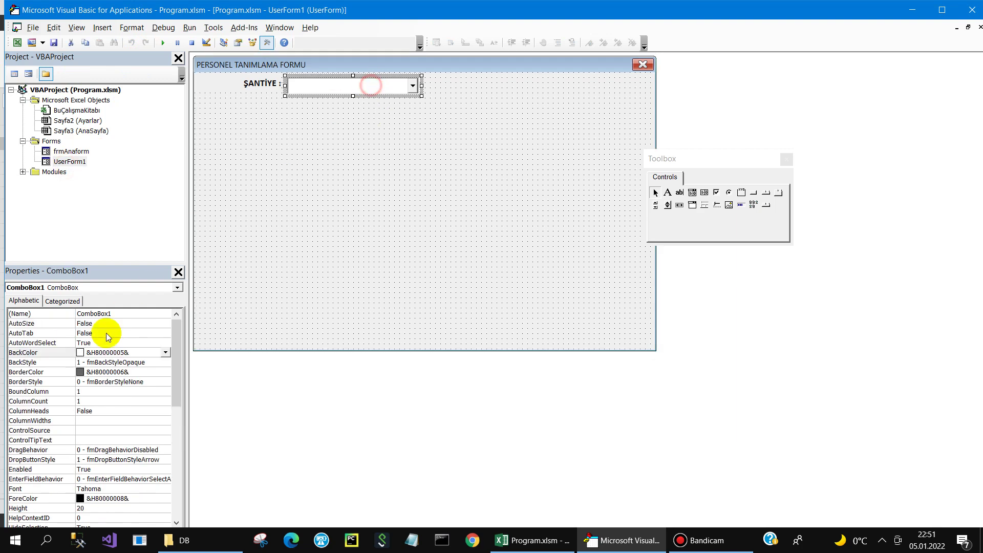
pyautogui.click(62, 301)
pyautogui.click(23, 300)
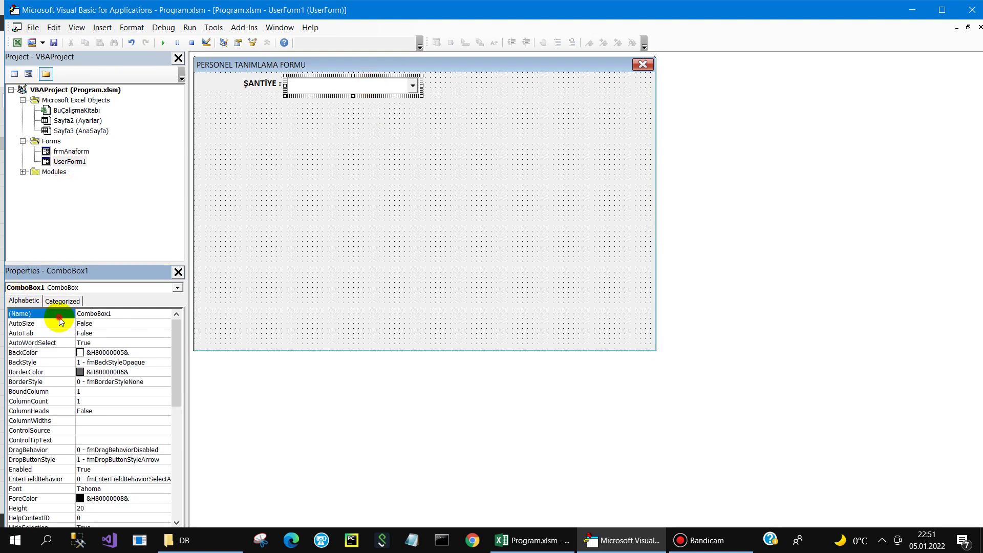
pyautogui.write('cbSAntiyeler')
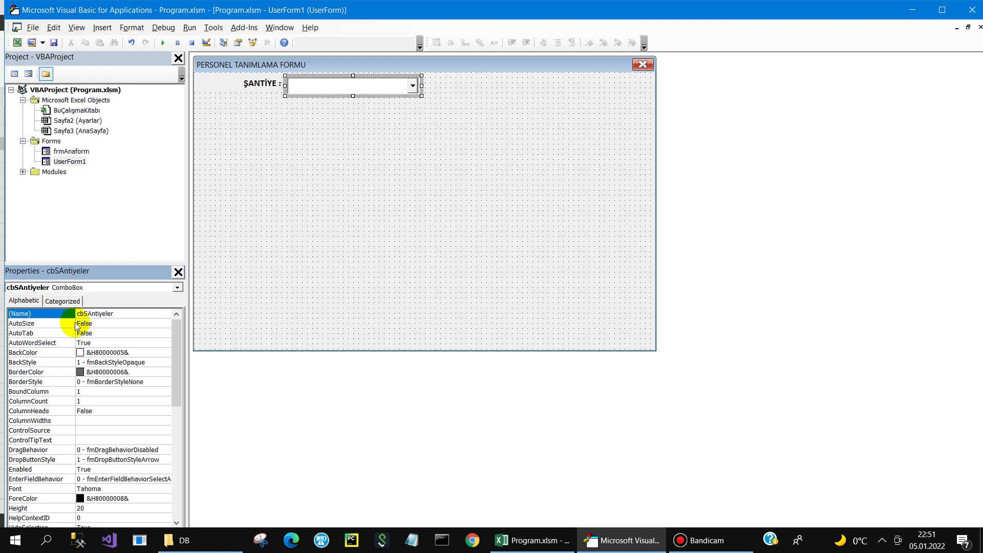
pyautogui.doubleClick(438, 175)
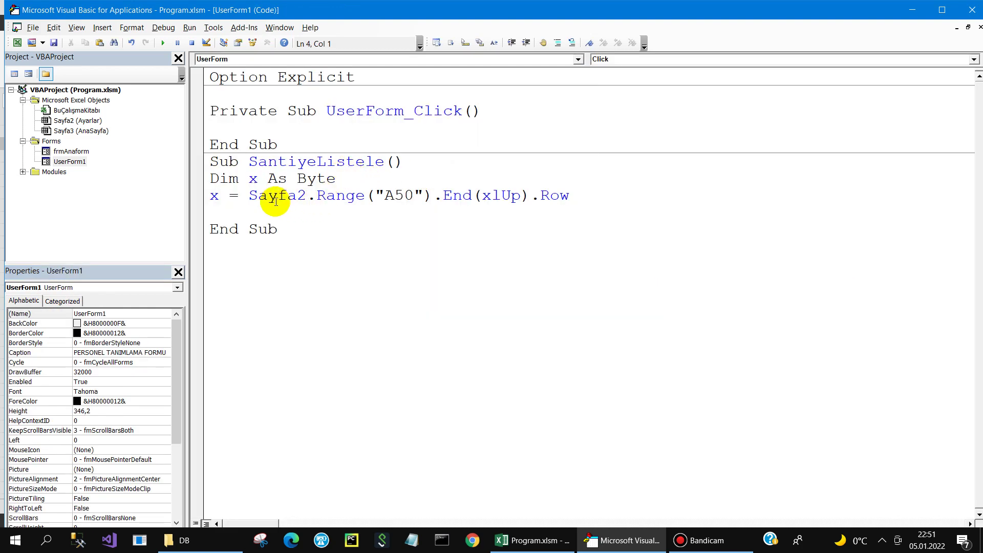
# Step: Add cbSAntiyeler.RowSource = "Sayfa2!A2:A" & x, fixing the compile error from the stray quote
pyautogui.click(215, 214)
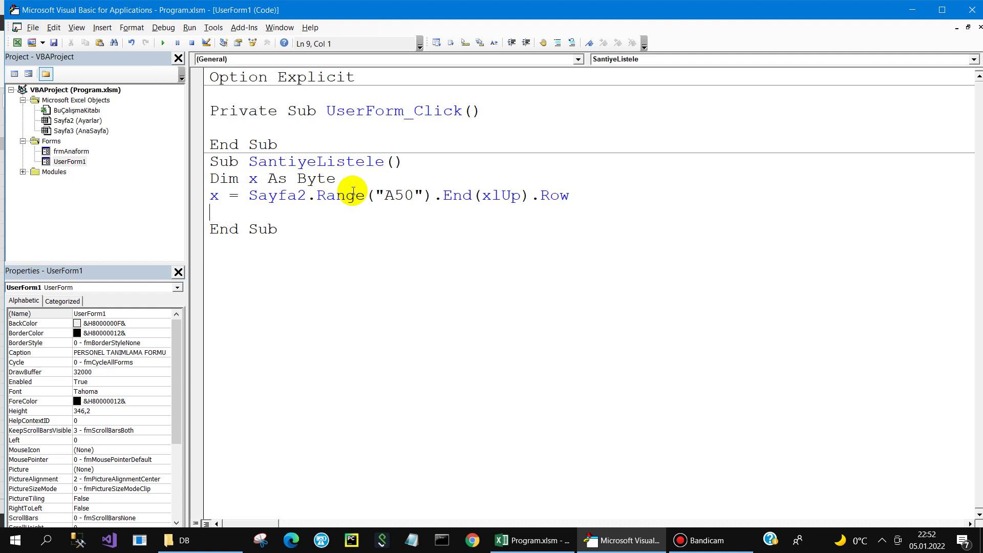
pyautogui.write('cbSAntiyeler')
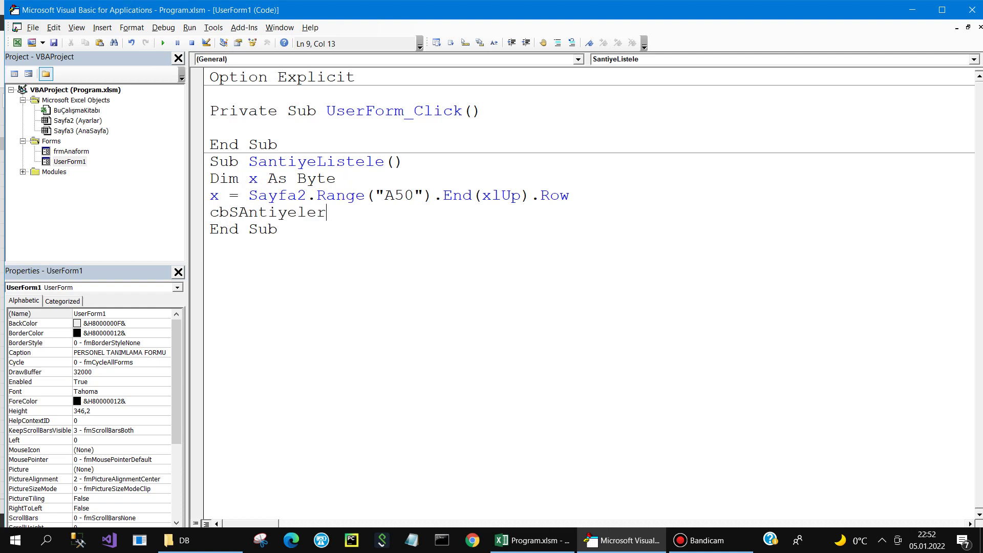
pyautogui.write('.row')
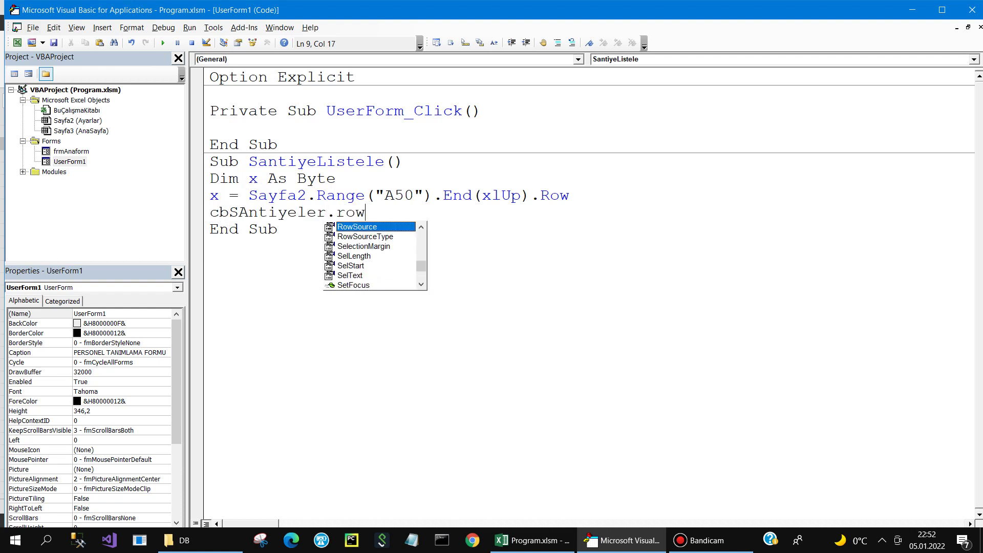
pyautogui.write('=')
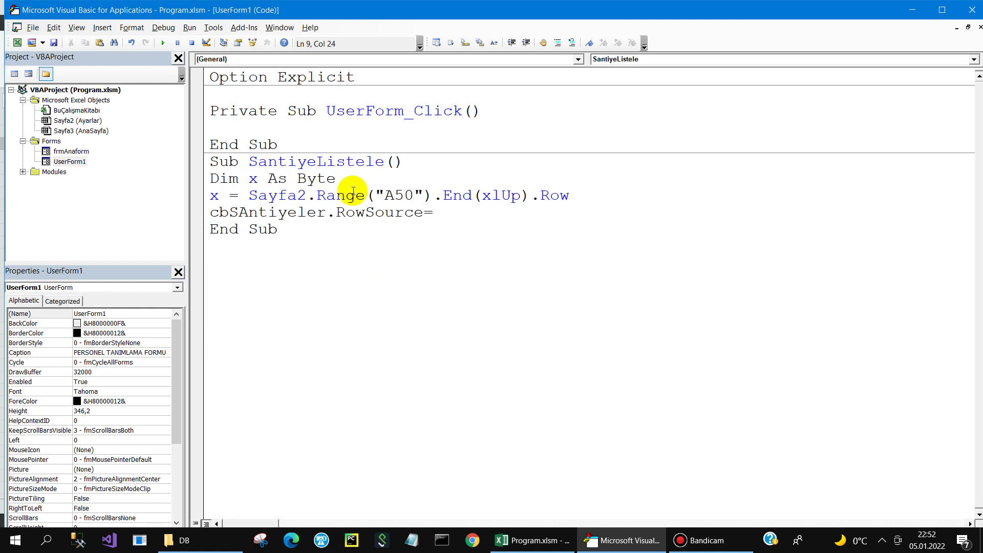
pyautogui.write('"S')
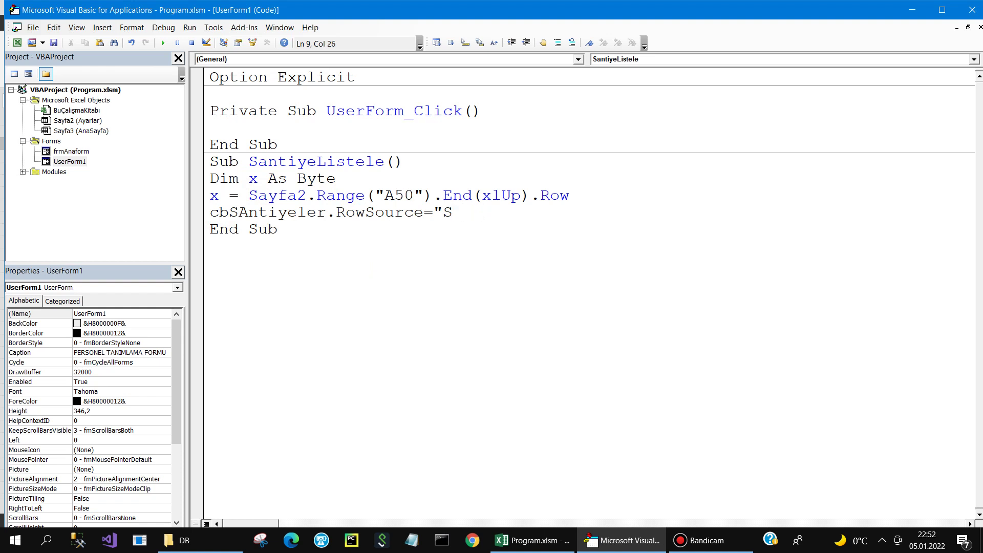
pyautogui.write('ayd')
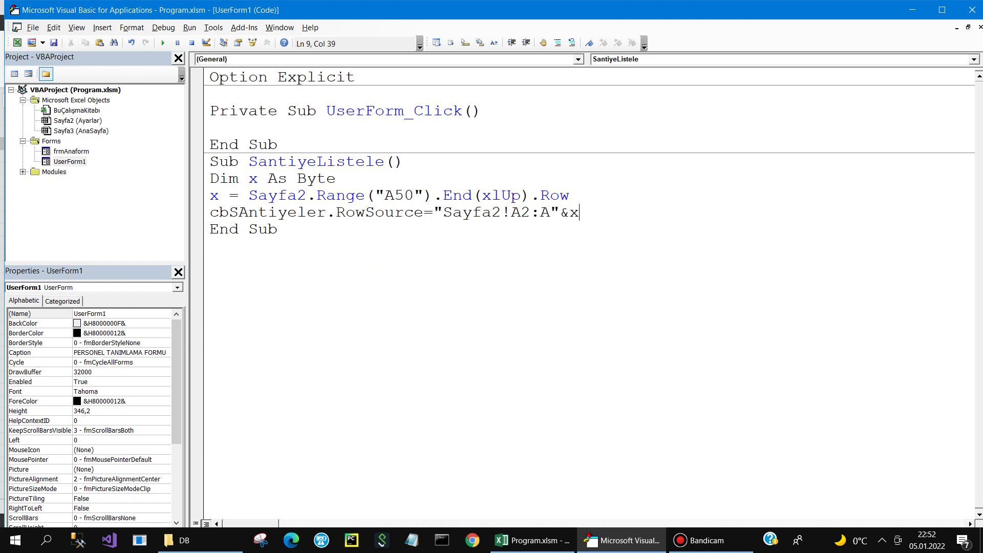
pyautogui.write(')')
pyautogui.press('Return')
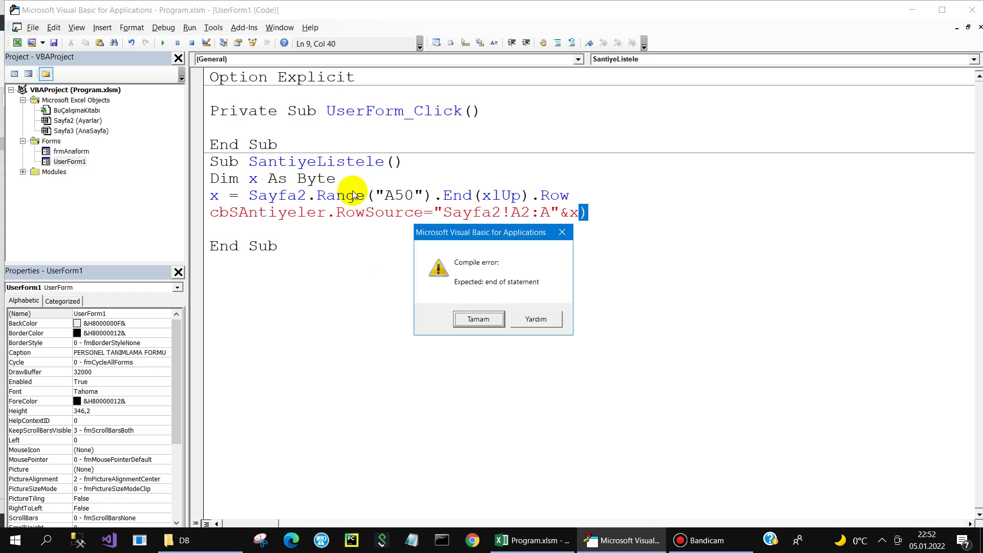
pyautogui.press('Return')
pyautogui.write('"')
pyautogui.press('Return')
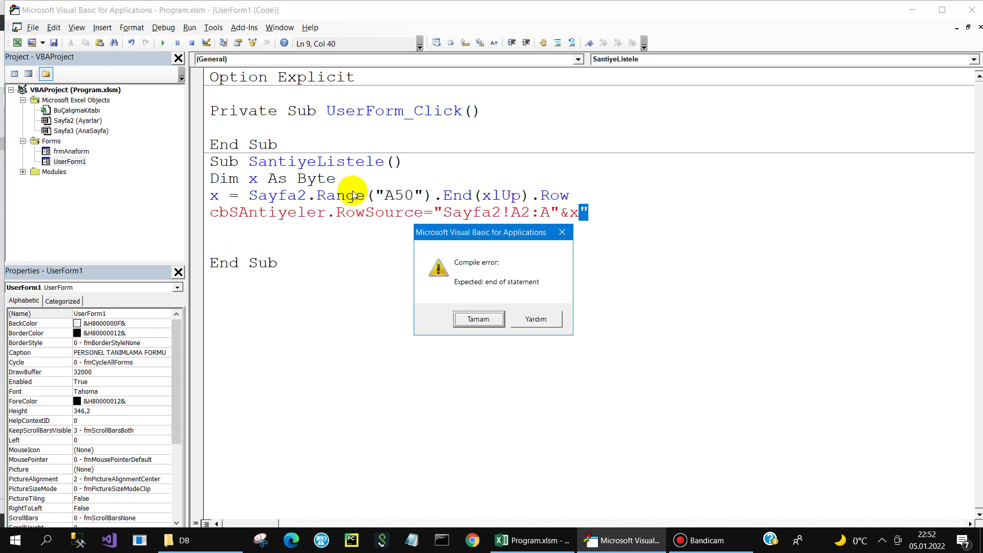
pyautogui.press('Return')
pyautogui.press('Left')
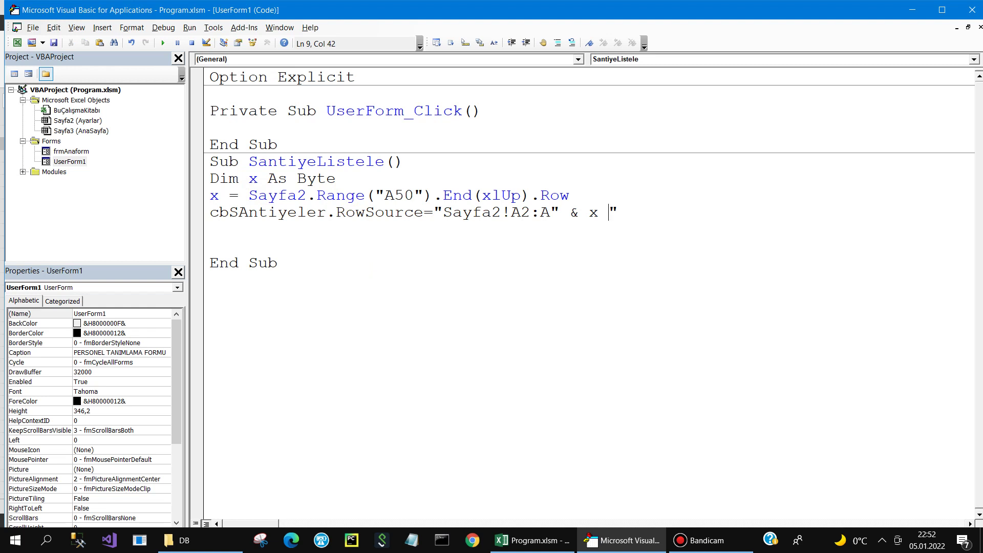
pyautogui.press('Return')
pyautogui.press('Return')
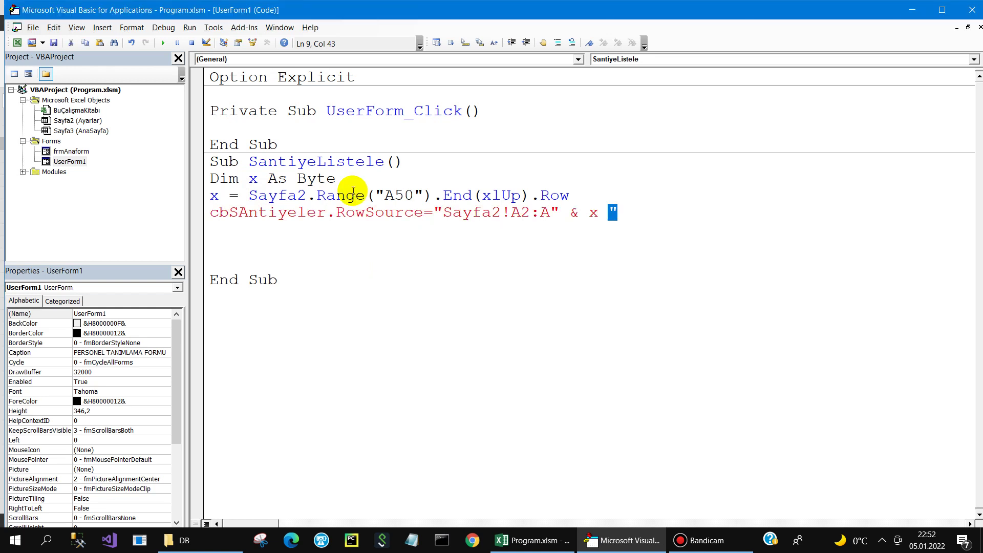
pyautogui.press('BackSpace')
pyautogui.press('Return')
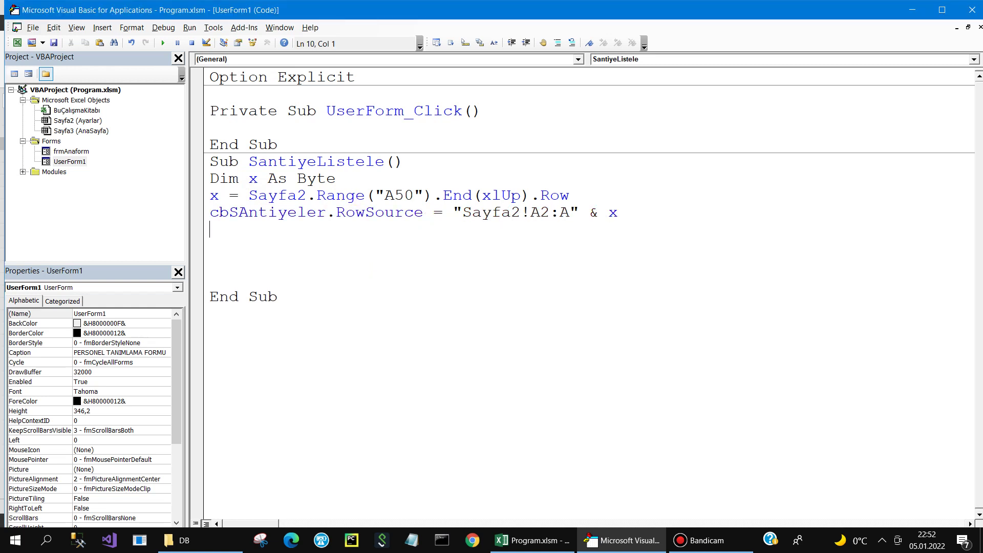
# Step: Test-run the form, finding the Şantiye list empty, then close it
pyautogui.click(163, 43)
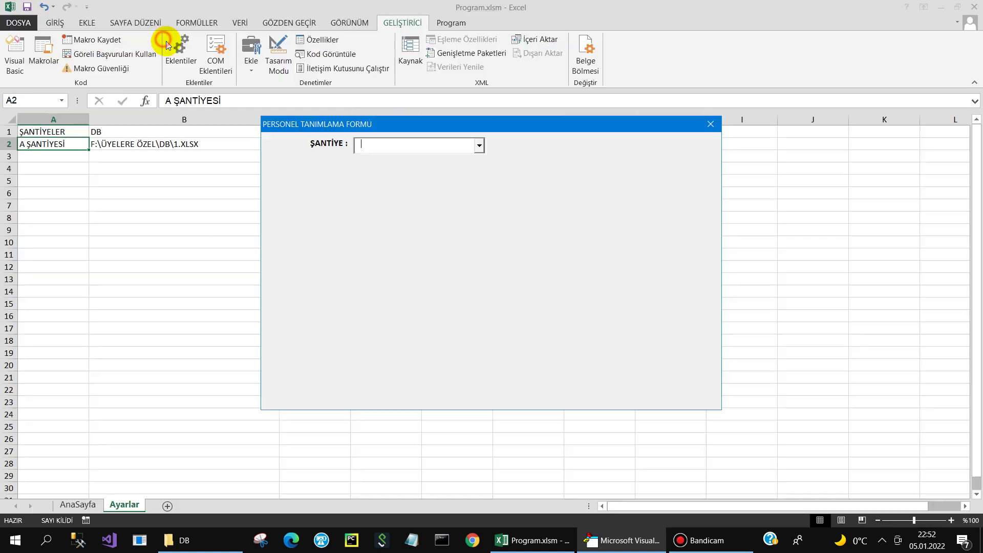
pyautogui.click(479, 146)
pyautogui.click(478, 145)
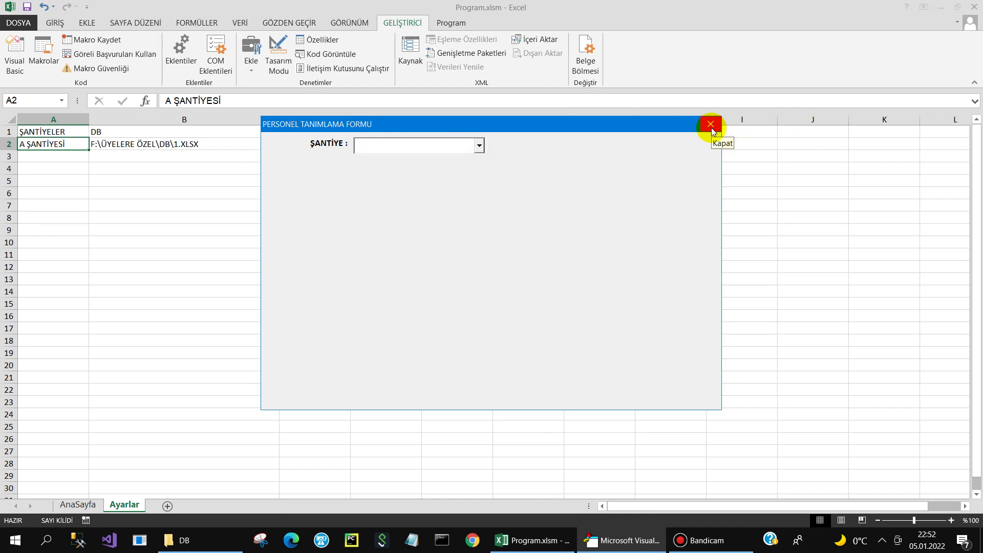
pyautogui.click(711, 125)
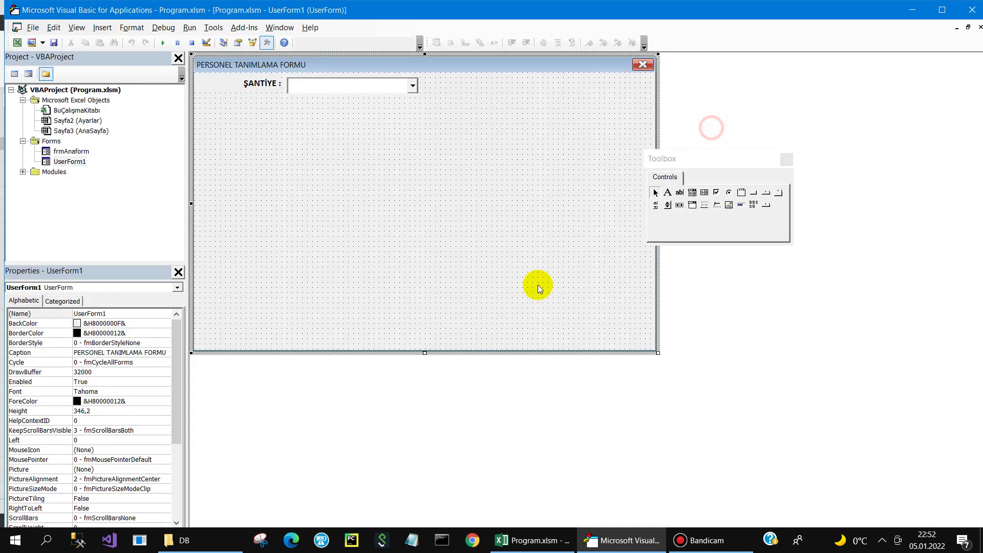
# Step: Add a MsgBox x check after the last-row line and test-run the form
pyautogui.doubleClick(392, 220)
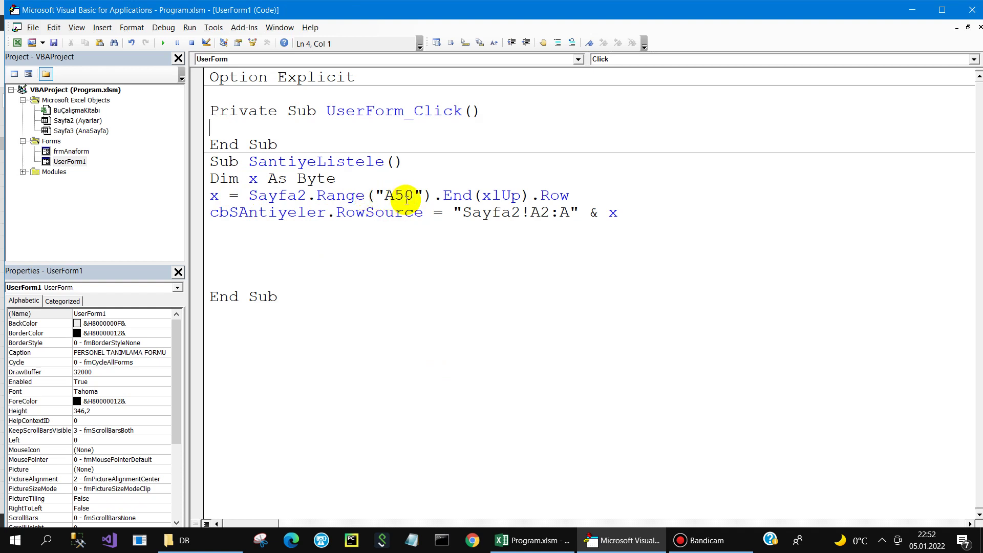
pyautogui.click(588, 196)
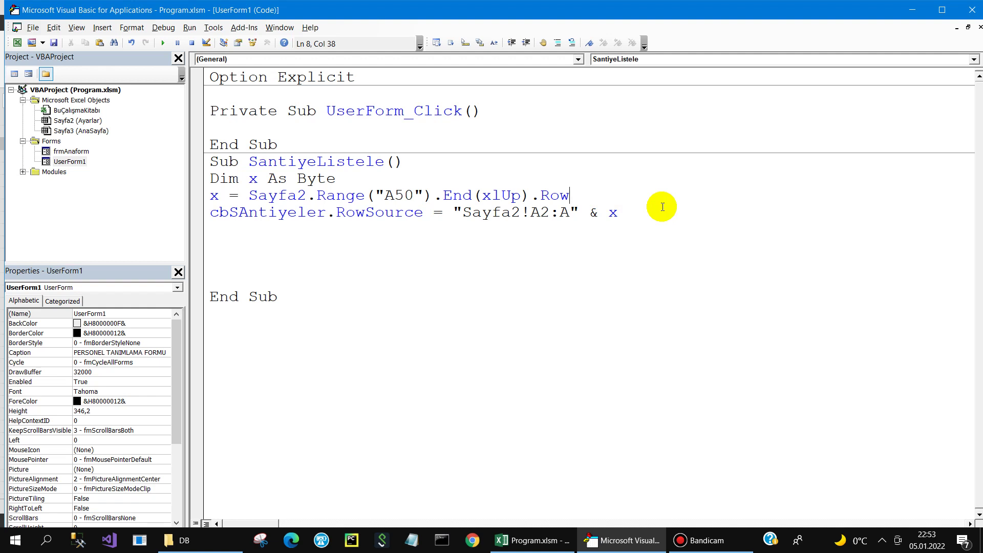
pyautogui.press('Return')
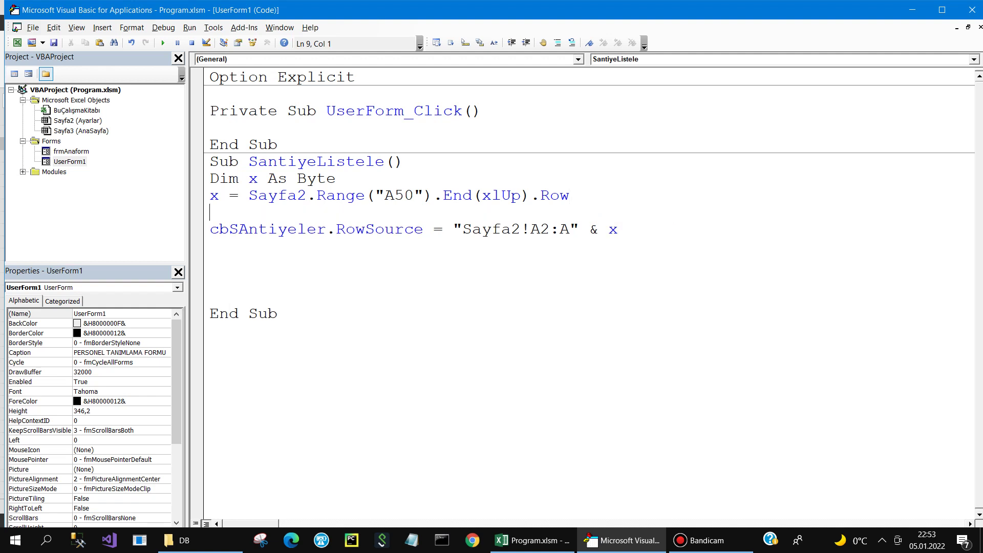
pyautogui.write('msgbox z')
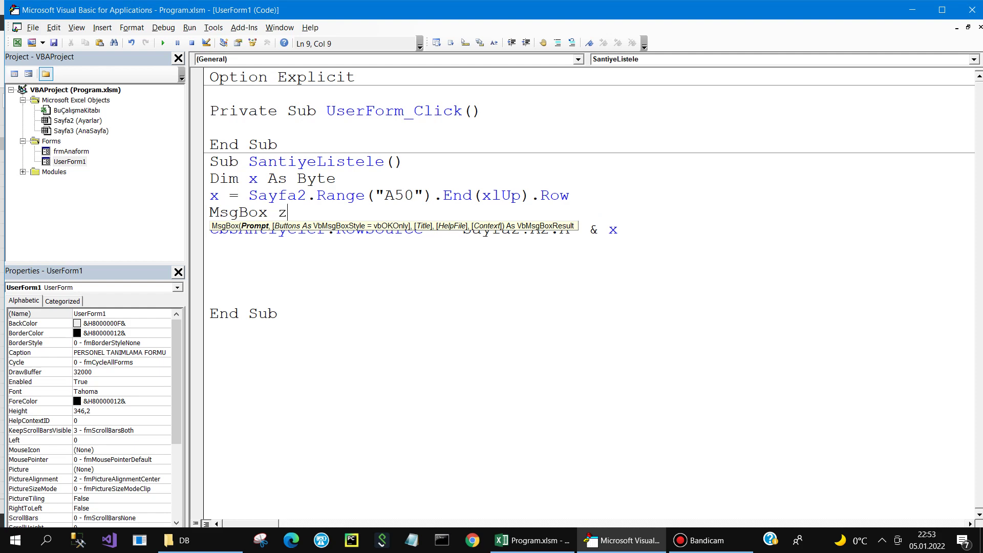
pyautogui.write('x')
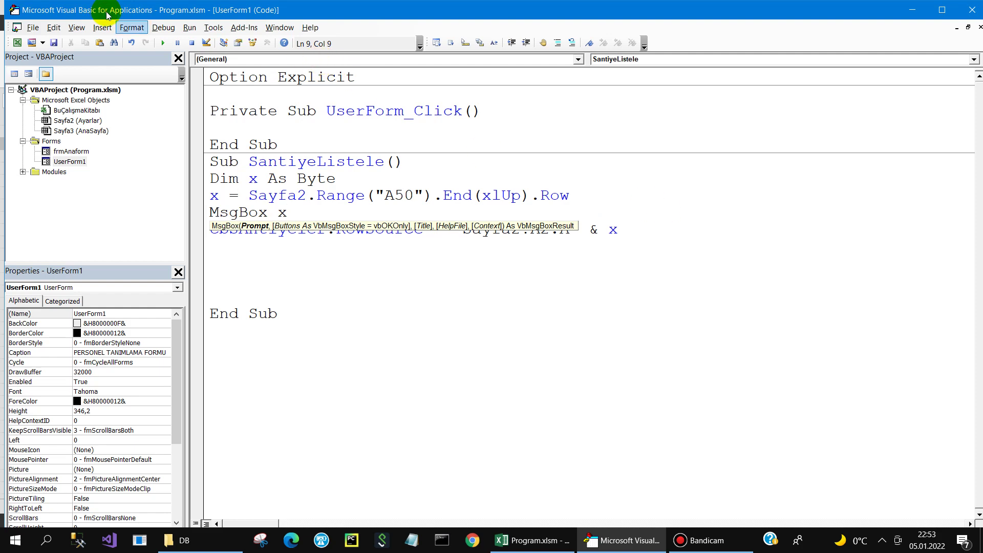
pyautogui.click(163, 42)
pyautogui.click(479, 147)
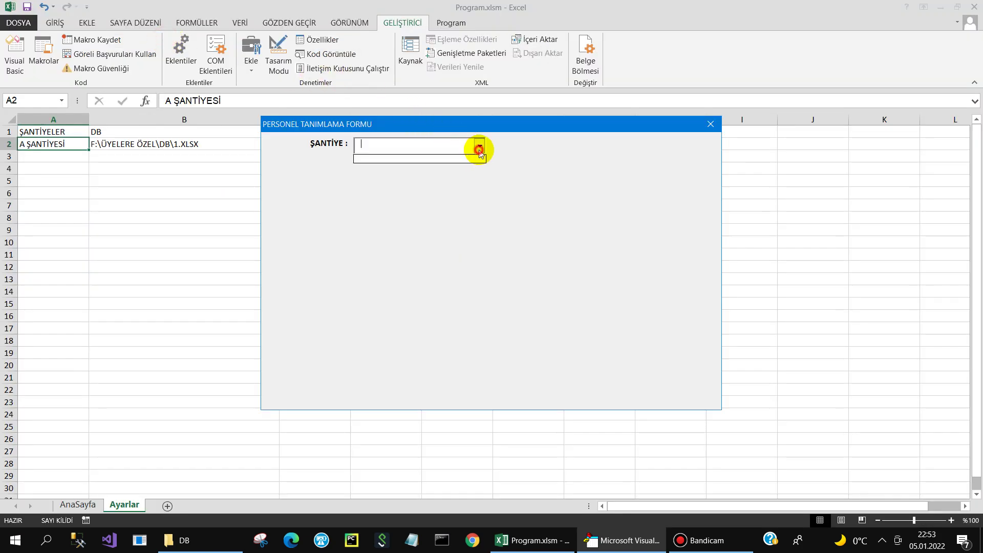
pyautogui.click(452, 154)
pyautogui.click(712, 125)
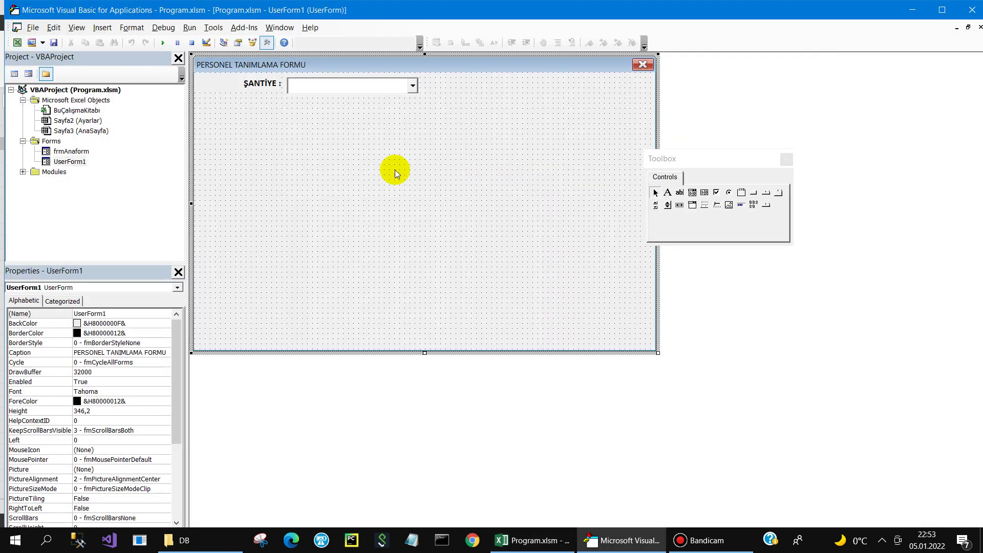
# Step: Delete the temporary MsgBox x line from SantiyeListele
pyautogui.doubleClick(390, 169)
pyautogui.moveTo(303, 210)
pyautogui.mouseDown()
pyautogui.moveTo(171, 204)
pyautogui.moveTo(161, 218)
pyautogui.mouseUp()
pyautogui.press('Delete')
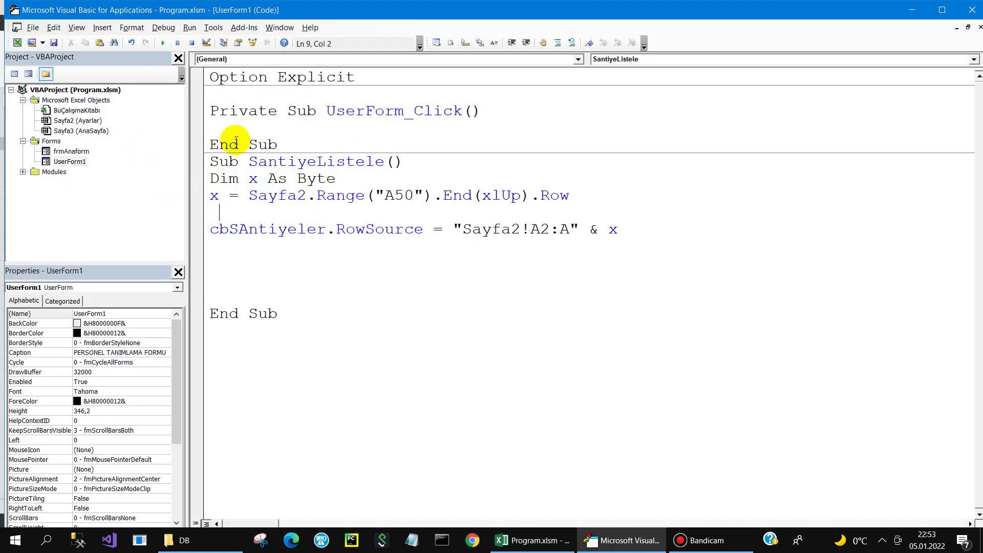
pyautogui.click(233, 127)
pyautogui.click(632, 59)
# Step: Create a UserForm_Activate procedure that calls SantiyeListele
pyautogui.scroll(2, 634, 81)
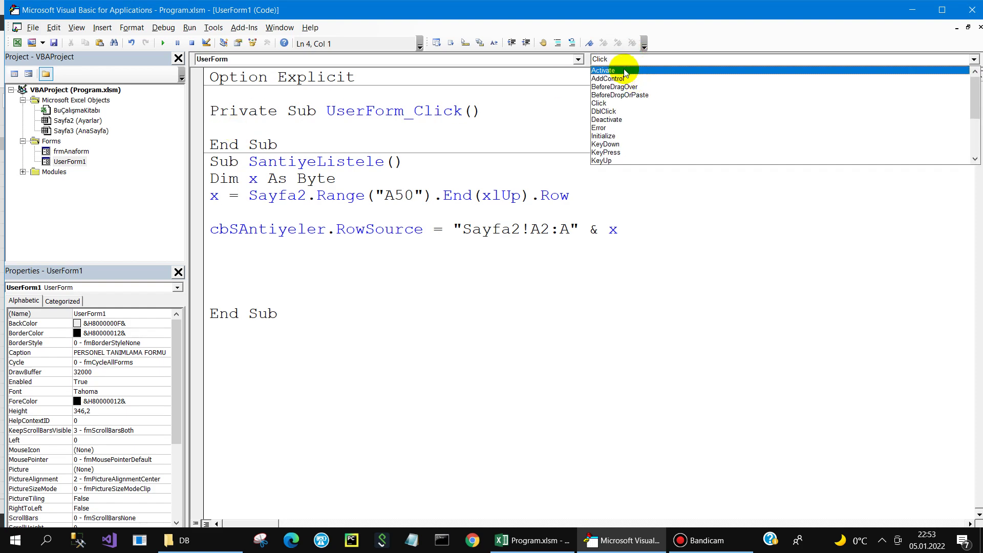
pyautogui.click(607, 70)
pyautogui.write('sa')
pyautogui.hotkey('ctrl', 'space')
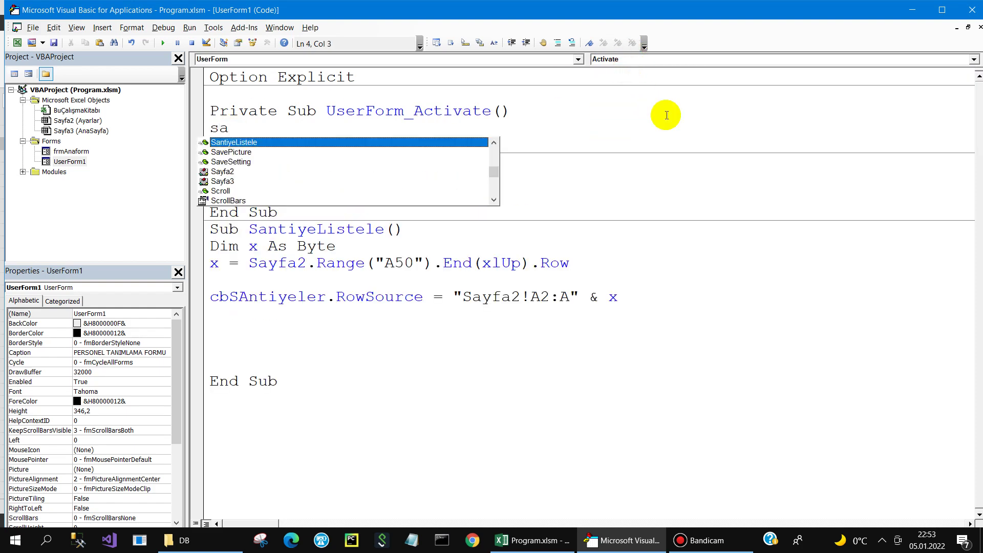
pyautogui.press('Tab')
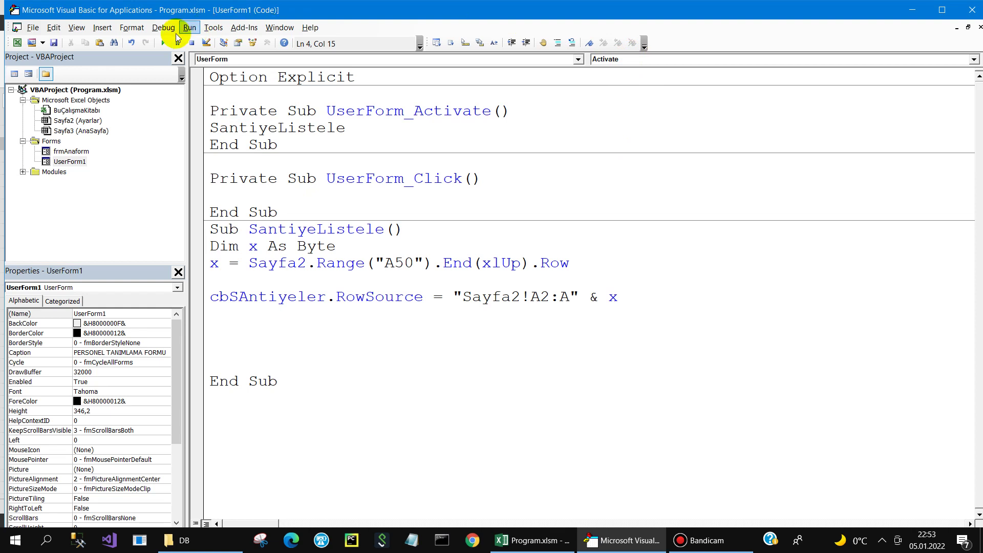
# Step: Run the form, debug the error by correcting the A in cbSAntiyeler, then reset
pyautogui.click(164, 42)
pyautogui.click(507, 244)
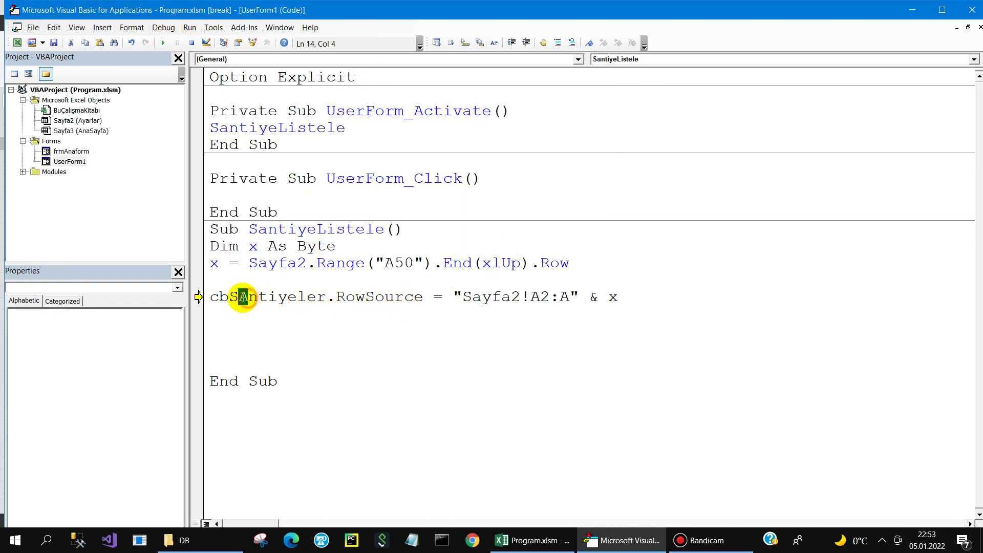
pyautogui.moveTo(239, 299); pyautogui.dragTo(246, 309)
pyautogui.write('a')
pyautogui.click(237, 328)
pyautogui.moveTo(272, 297)
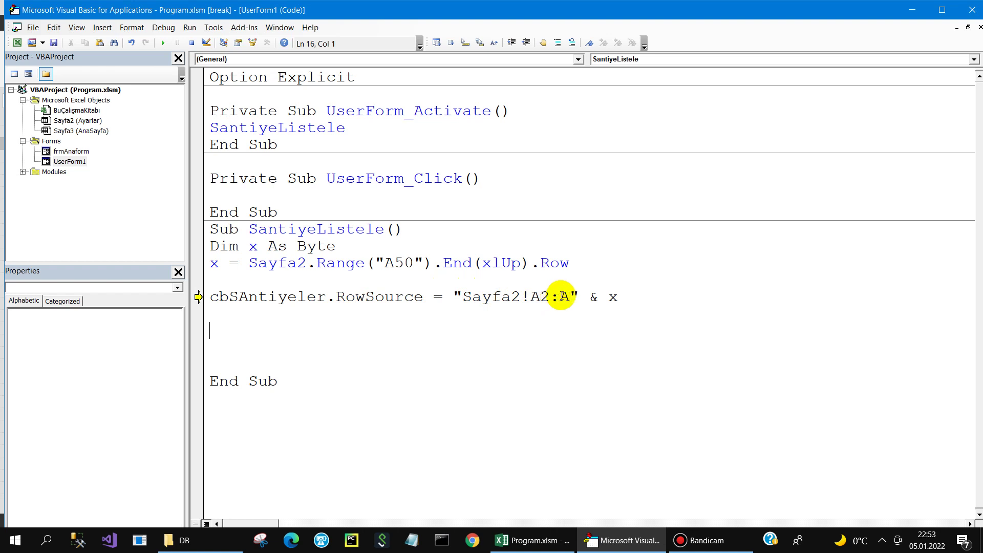
pyautogui.click(501, 342)
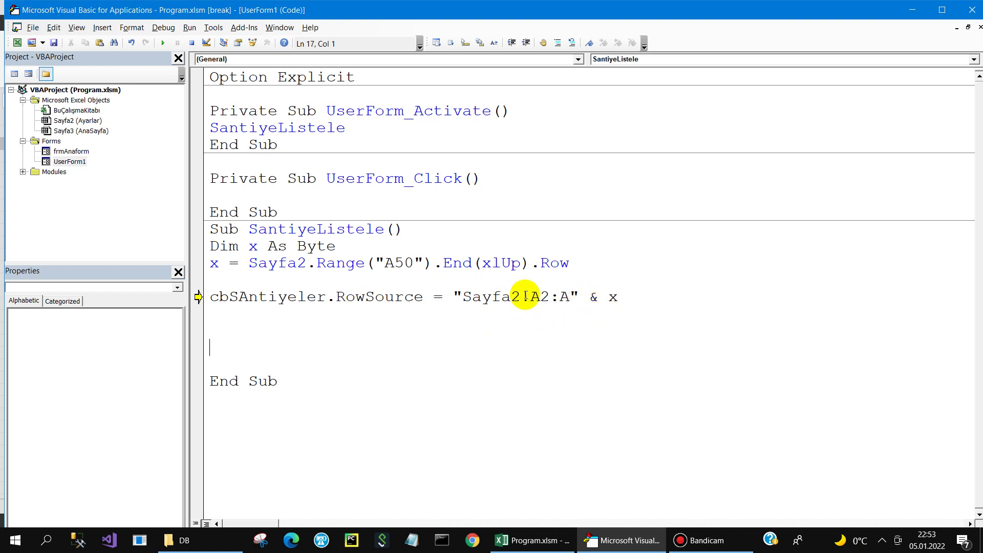
pyautogui.click(286, 333)
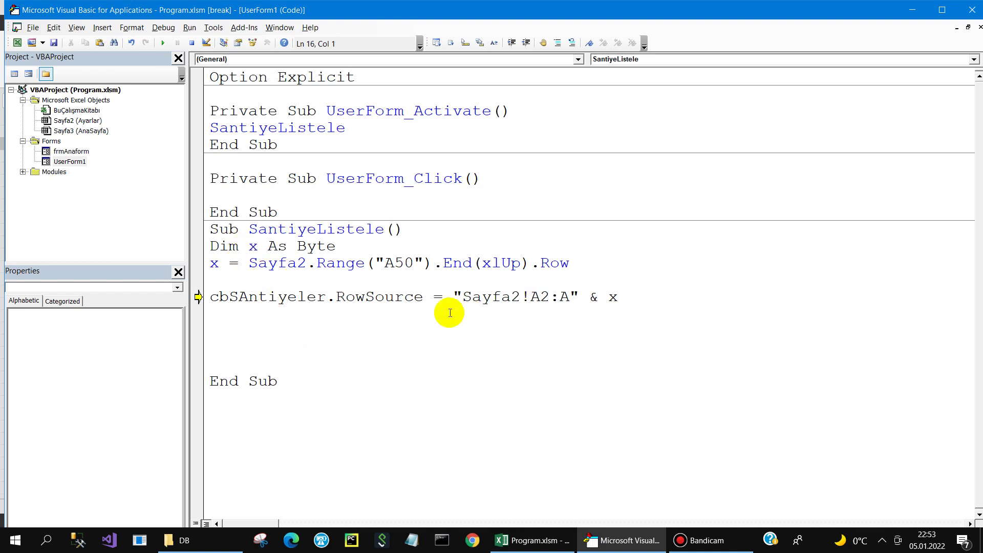
pyautogui.click(585, 323)
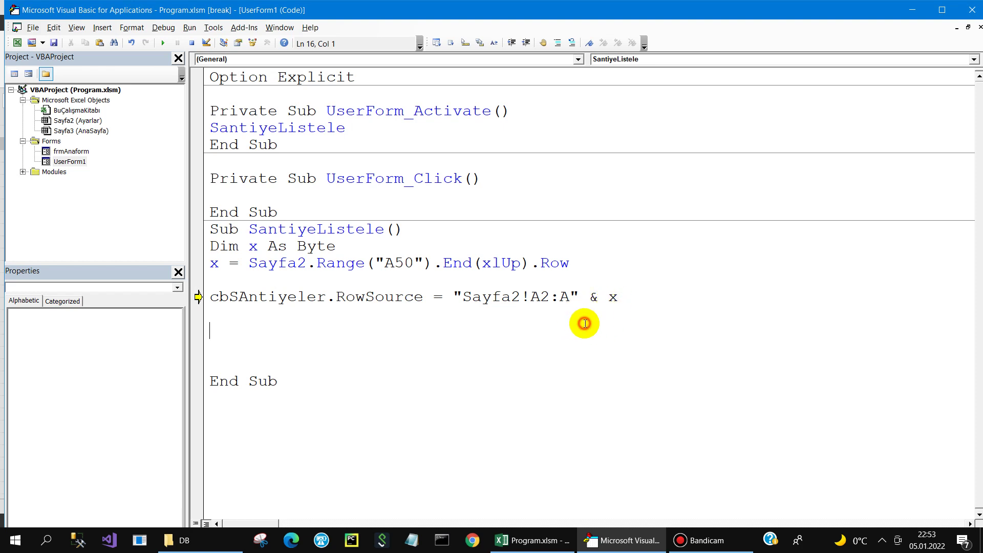
pyautogui.click(192, 43)
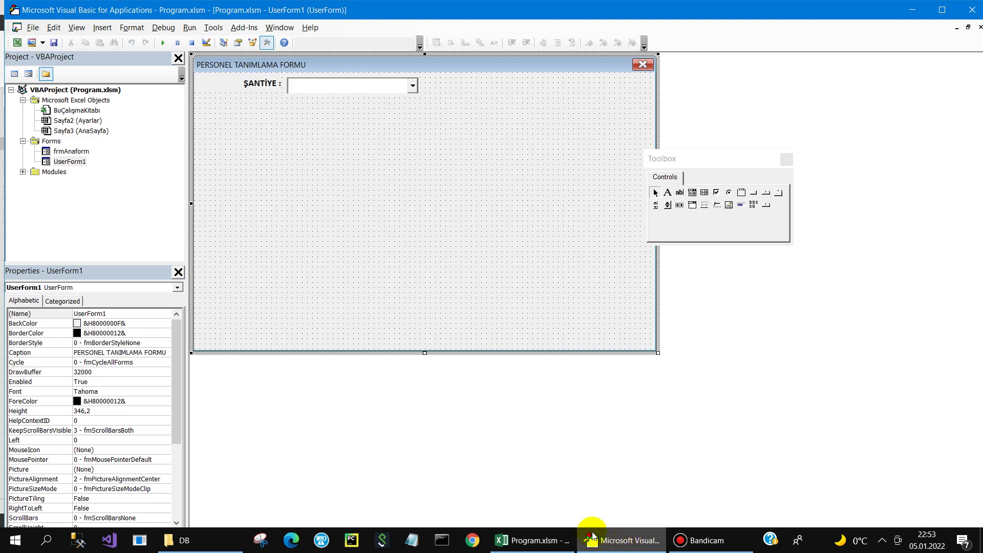
# Step: Replace Sayfa2 with Ayarlar in the RowSource string "Ayarlar!A2:A"
pyautogui.click(706, 540)
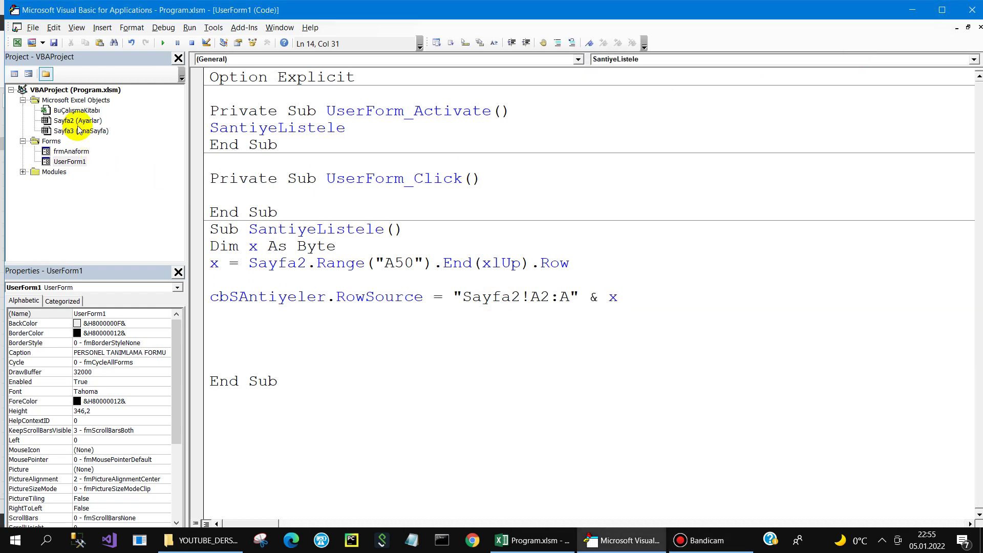
pyautogui.click(493, 297)
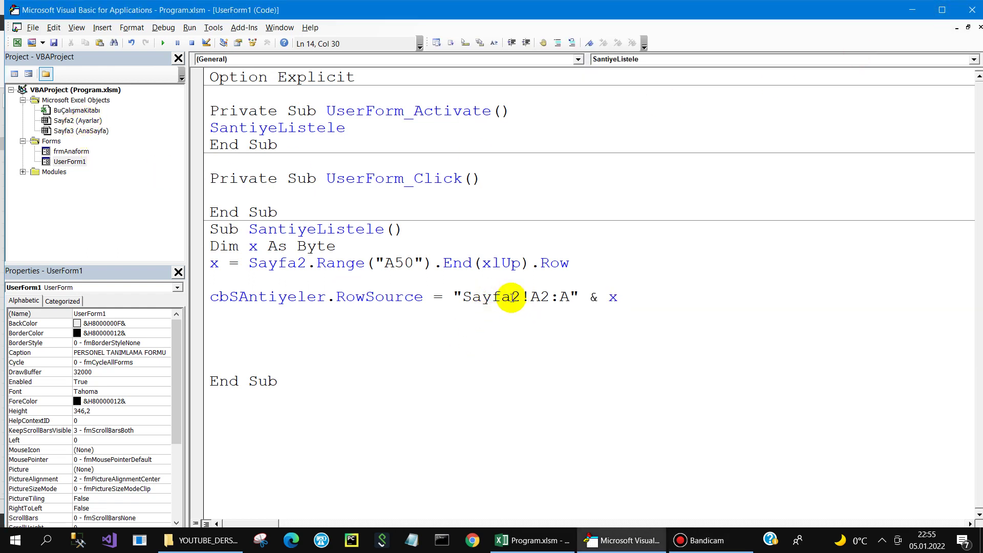
pyautogui.moveTo(519, 297); pyautogui.dragTo(463, 297)
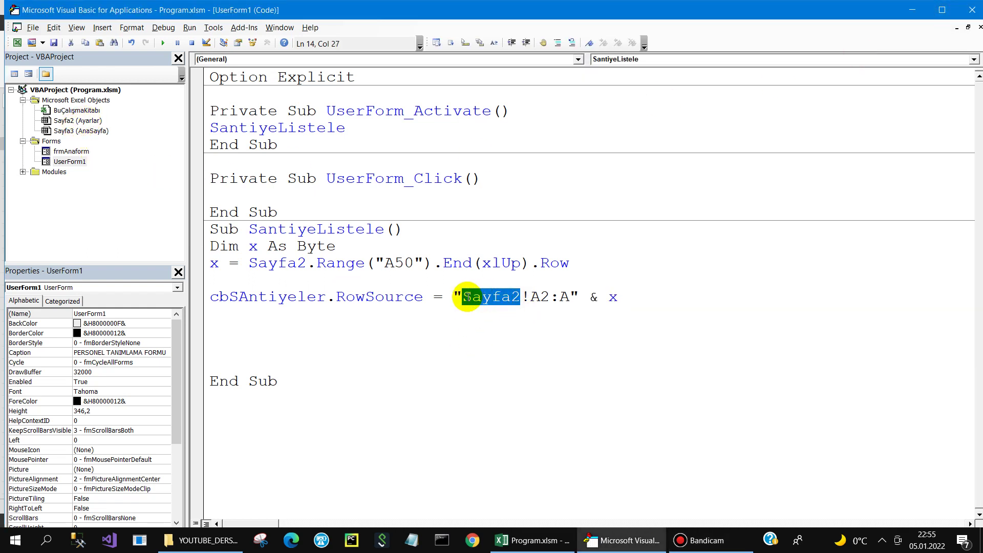
pyautogui.write('Ayarlar')
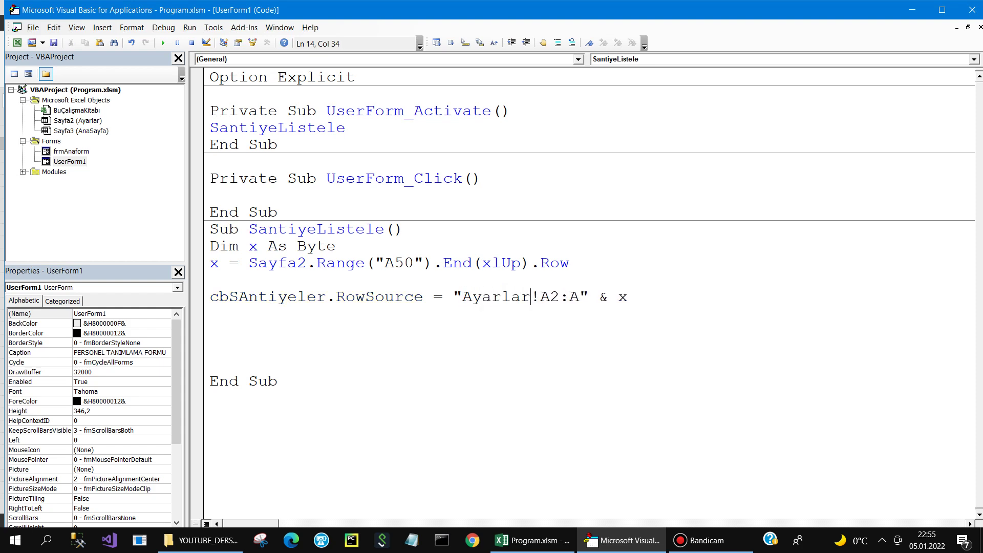
pyautogui.click(162, 43)
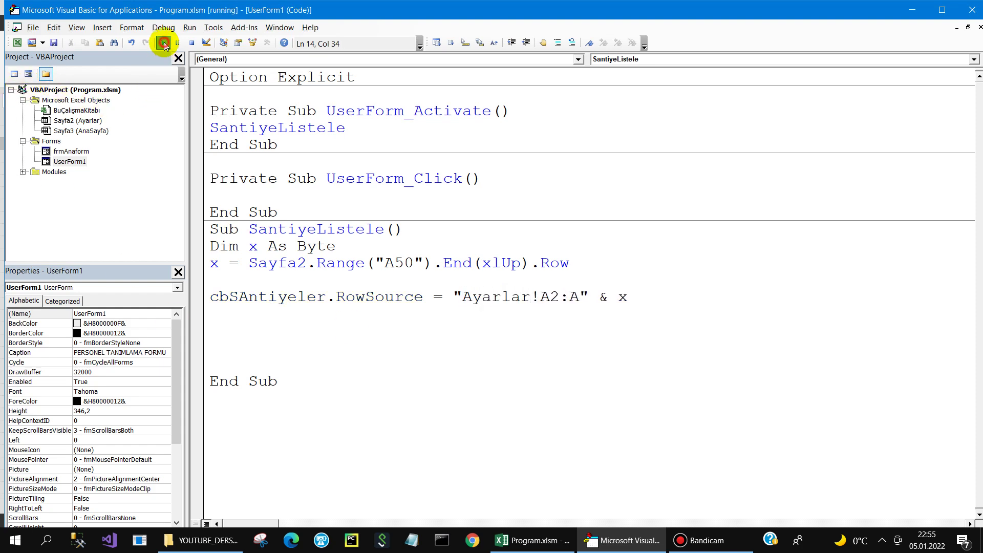
pyautogui.click(479, 146)
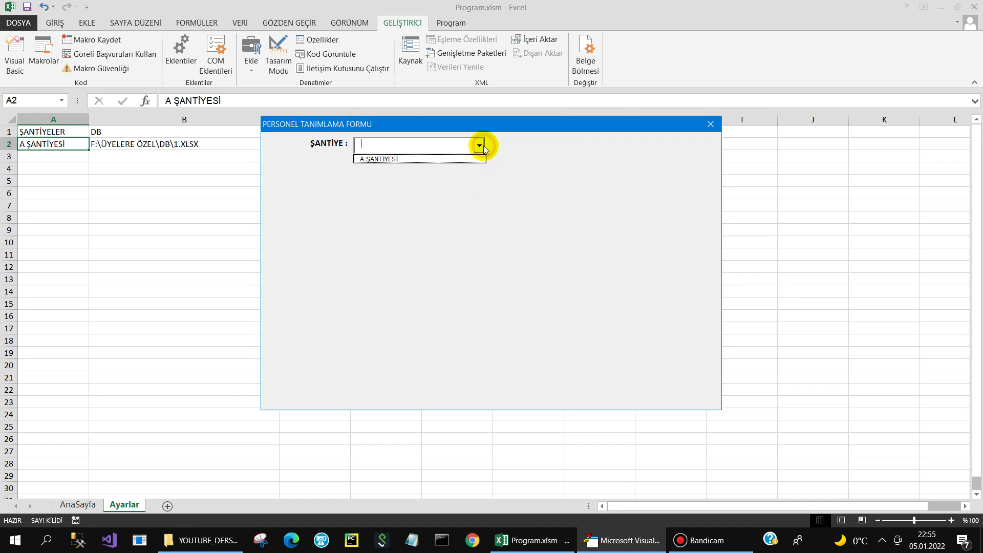
pyautogui.click(404, 160)
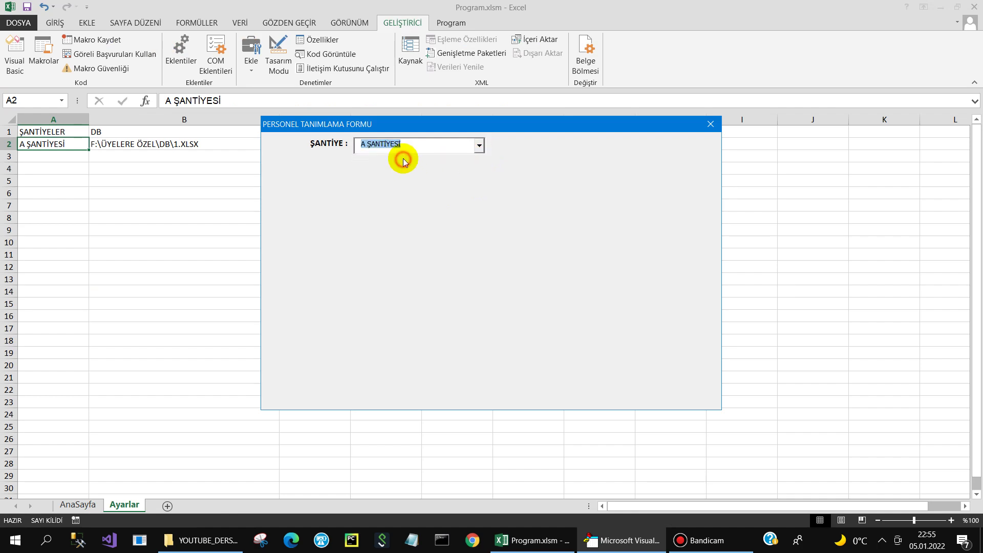
pyautogui.click(709, 125)
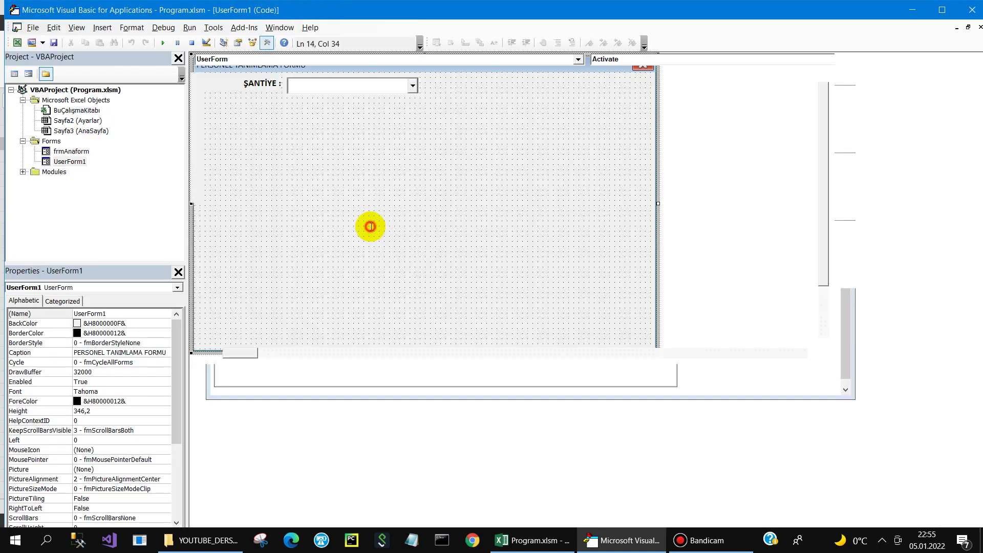
pyautogui.click(210, 316)
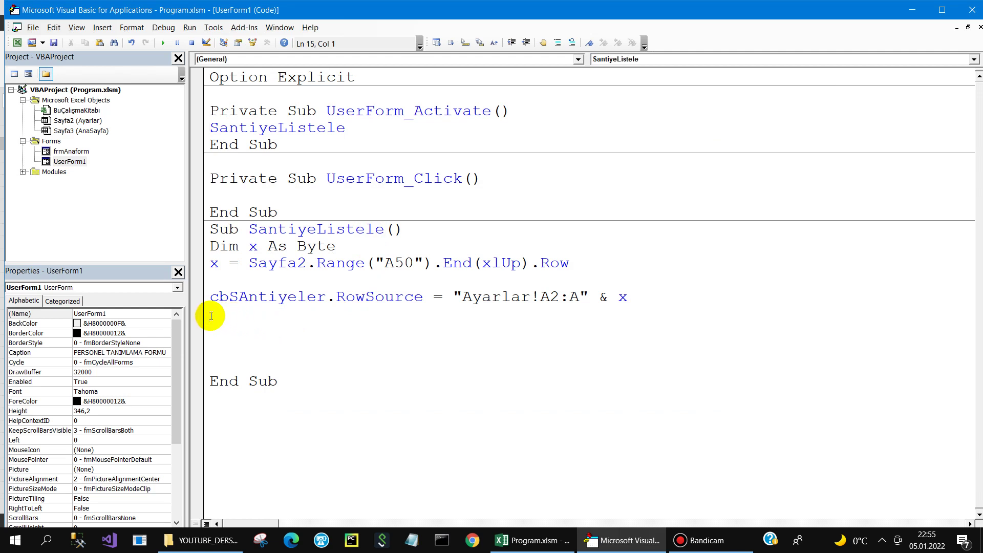
# Step: Tidy the blank lines around the If x > 1 block and RowSource line
pyautogui.write('i')
pyautogui.press('BackSpace')
pyautogui.press('BackSpace')
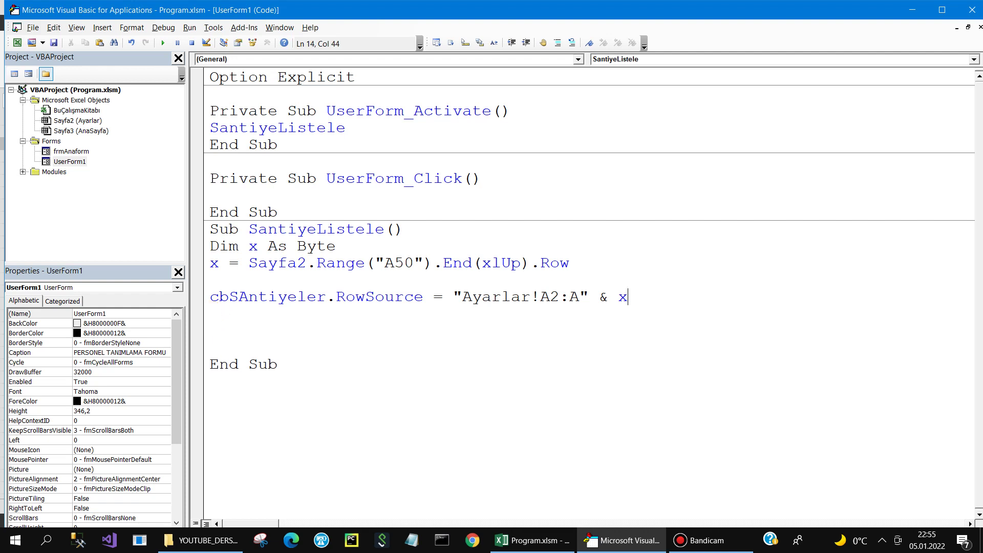
pyautogui.click(220, 282)
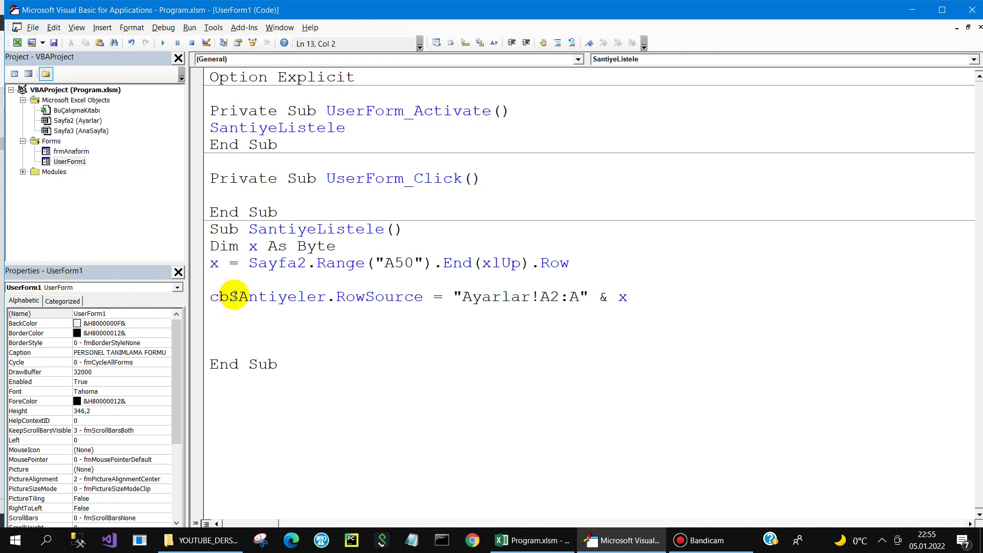
pyautogui.press('BackSpace')
pyautogui.write('if x>1 then')
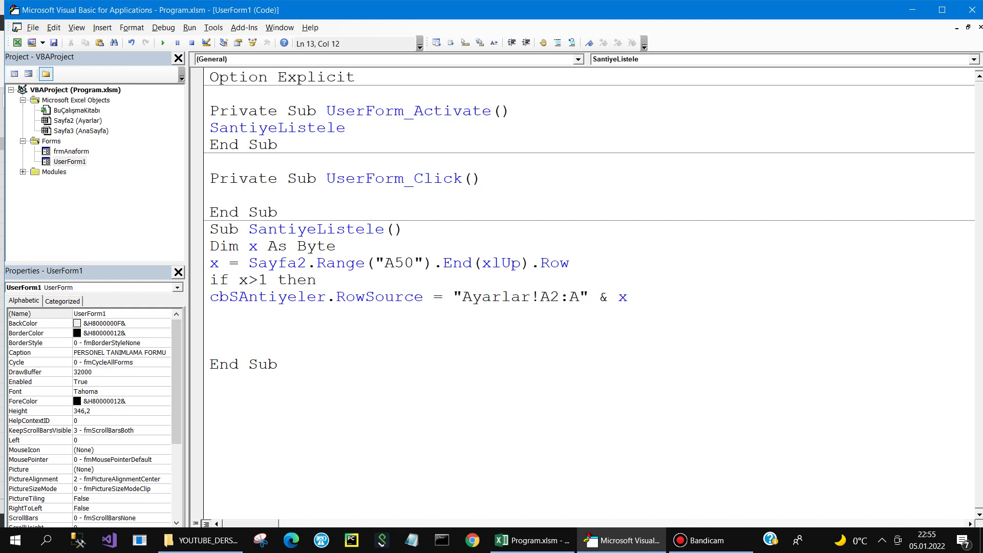
pyautogui.click(211, 314)
pyautogui.press('Return')
pyautogui.press('Return')
pyautogui.write('cbsa')
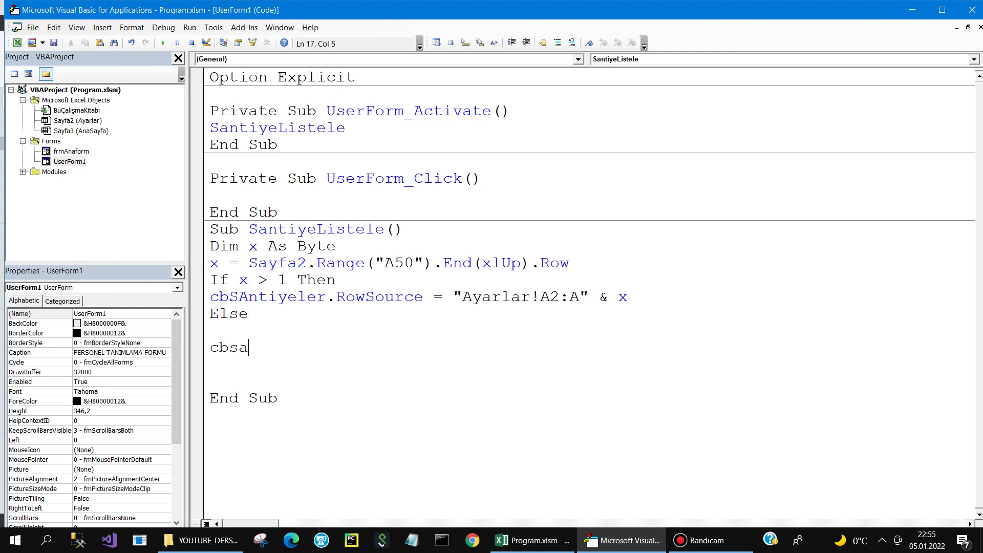
# Step: In the Else branch, add cbSAntiyeler.AddItem ("Tanımlı Şantiye yok"), fixing the missing parenthesis
pyautogui.hotkey('ctrl', 'space')
pyautogui.write('.ad')
pyautogui.press('Tab')
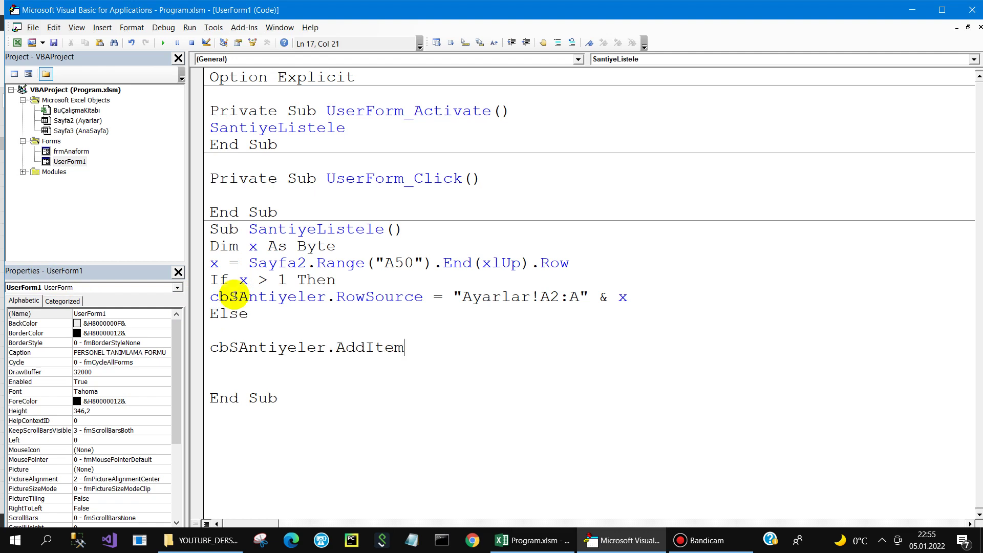
pyautogui.write('("Şantiye')
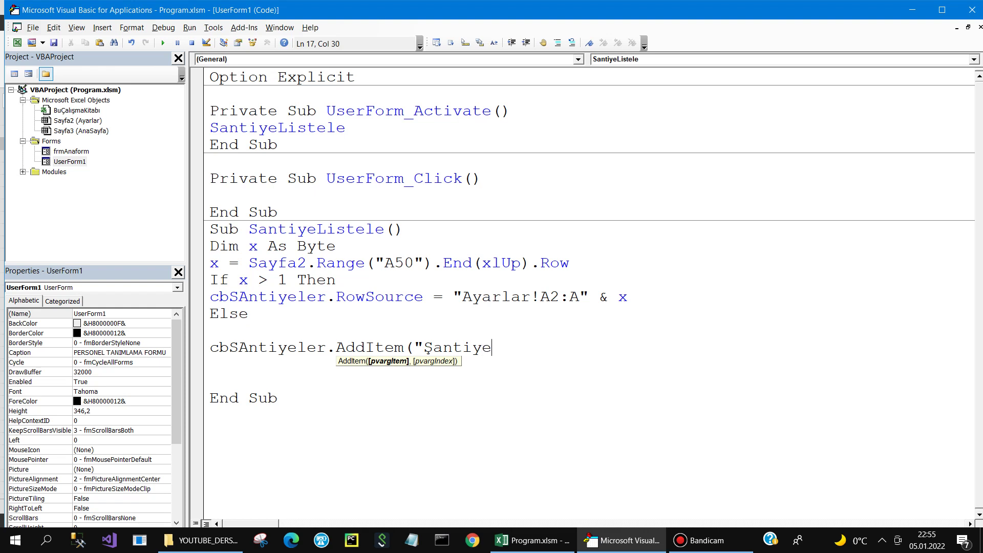
pyautogui.press('BackSpace')
pyautogui.press('BackSpace')
pyautogui.press('BackSpace')
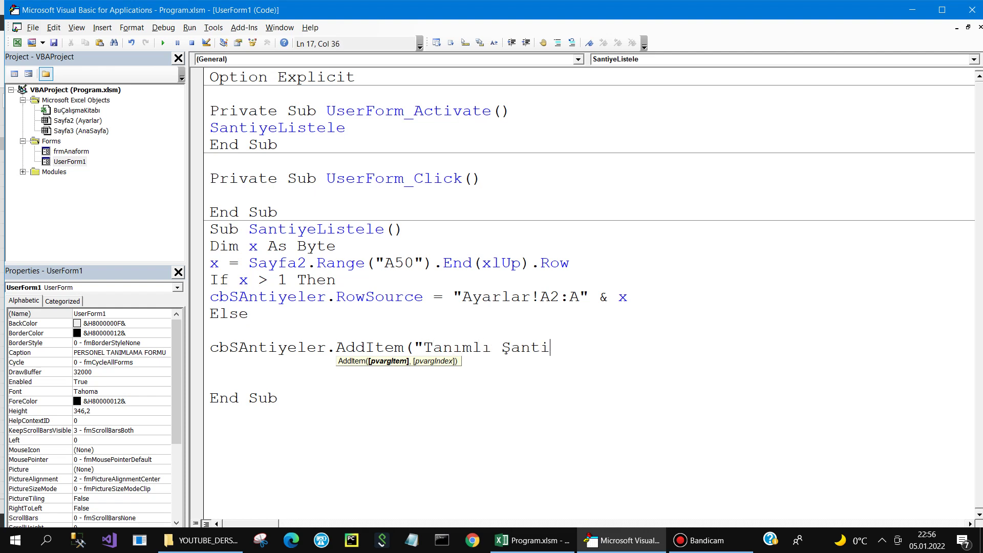
pyautogui.write('ye yok"')
pyautogui.click(235, 298)
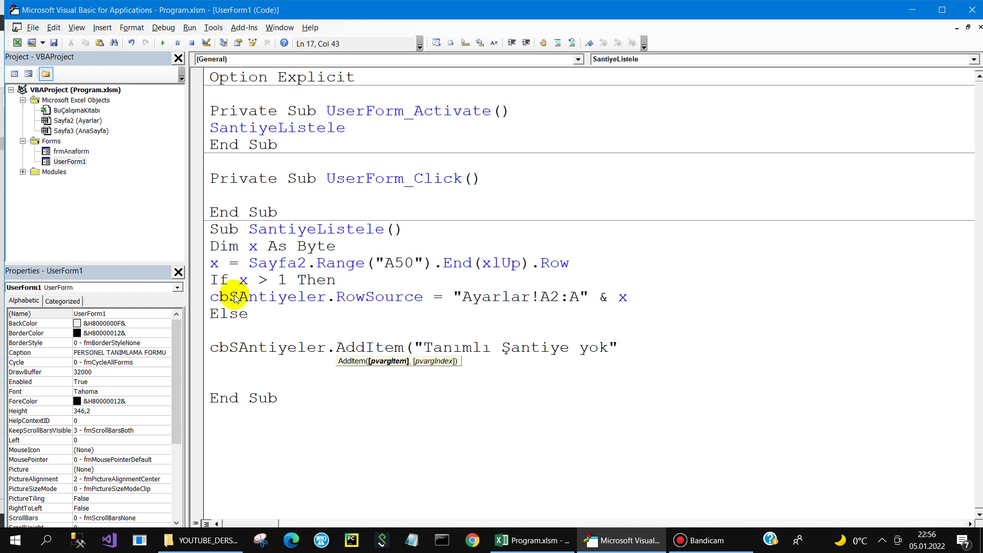
pyautogui.press('Return')
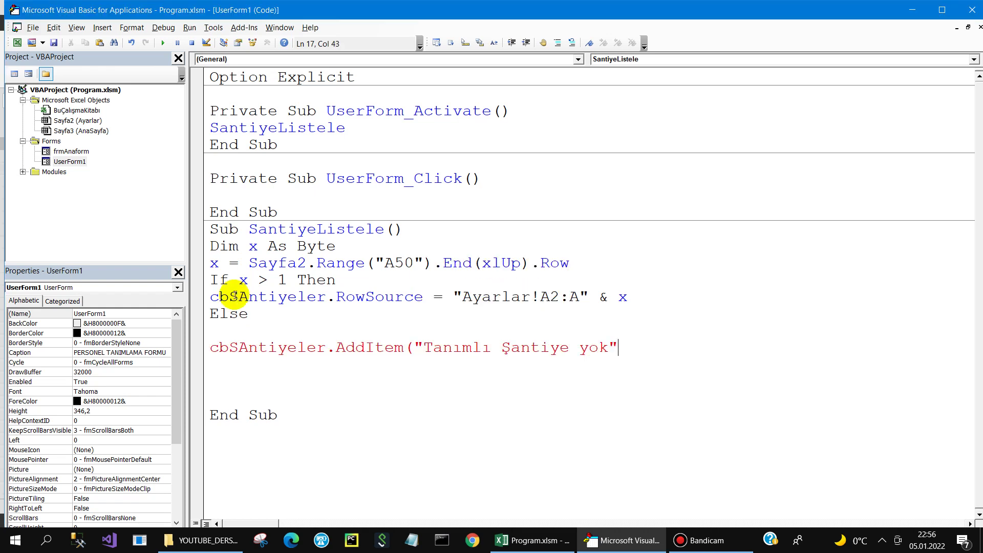
pyautogui.write(')')
pyautogui.press('Return')
pyautogui.write('end if')
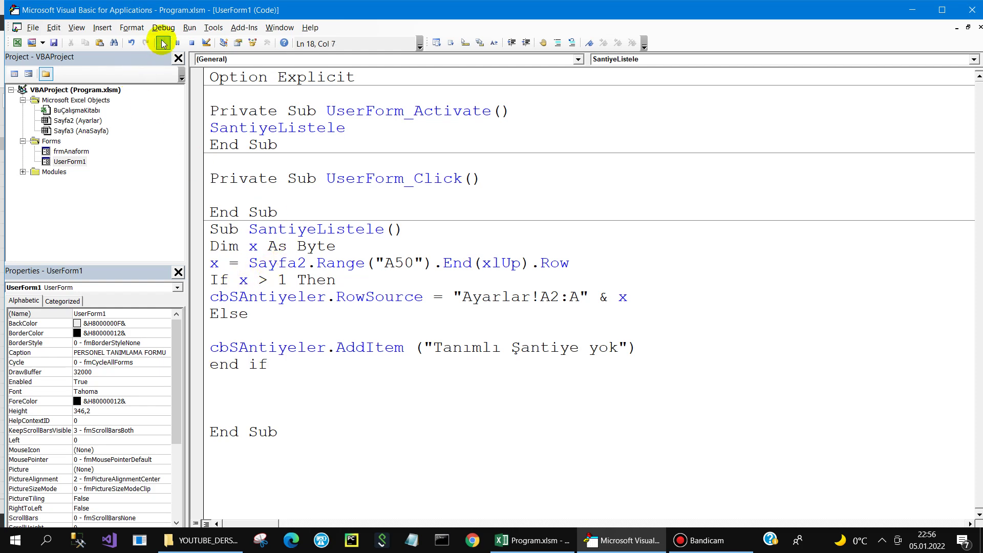
# Step: Test-run the form and pick A ŞANTİYESİ from the ŞANTİYE list
pyautogui.click(163, 43)
pyautogui.click(478, 145)
pyautogui.click(437, 165)
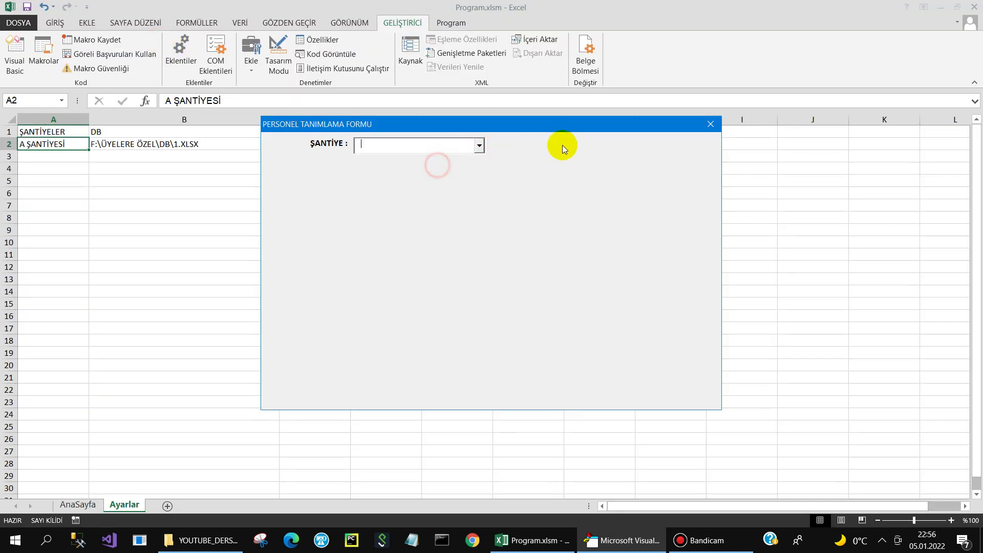
pyautogui.click(477, 146)
pyautogui.click(428, 159)
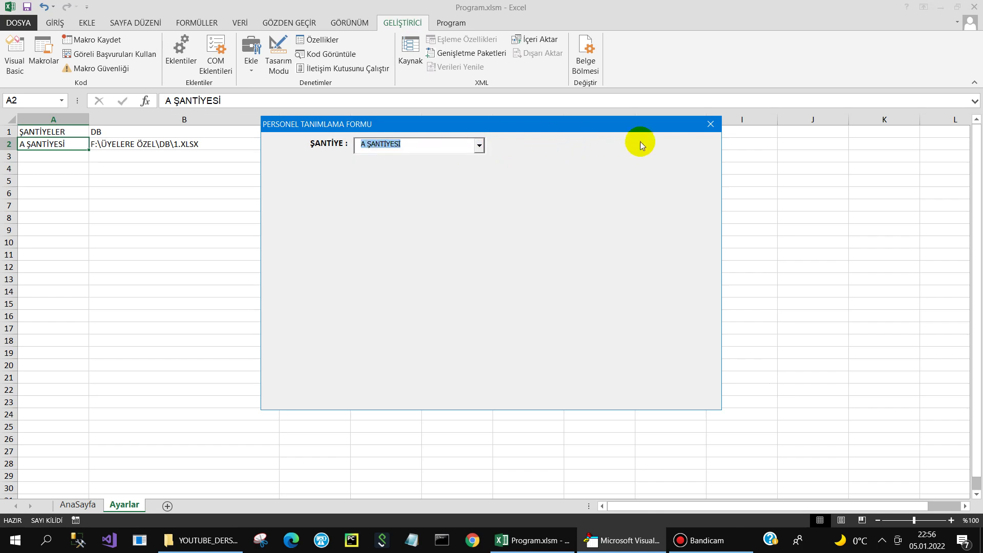
pyautogui.click(710, 124)
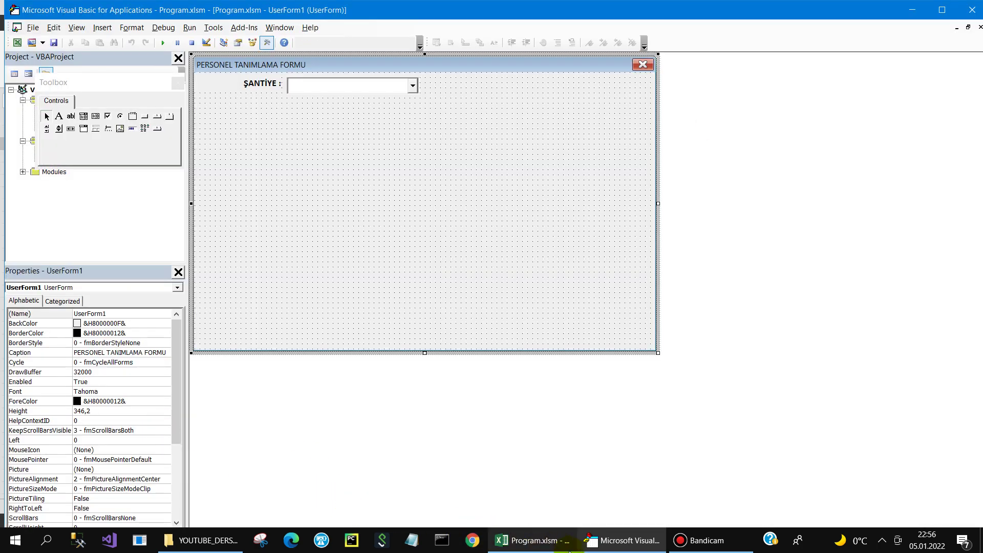
# Step: In Excel, clear the site name in cell A2 of the Ayarlar sheet
pyautogui.click(532, 541)
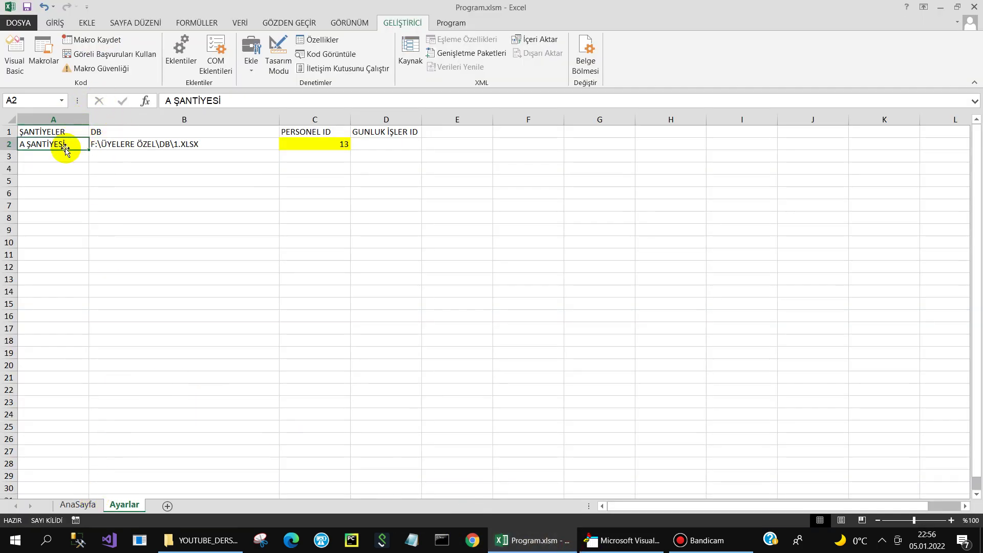
pyautogui.press('Delete')
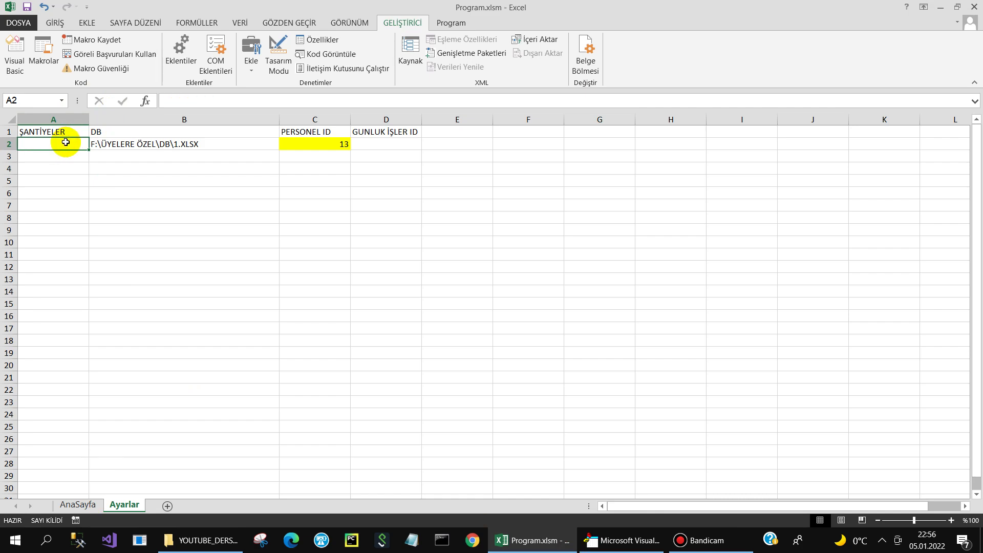
pyautogui.click(50, 205)
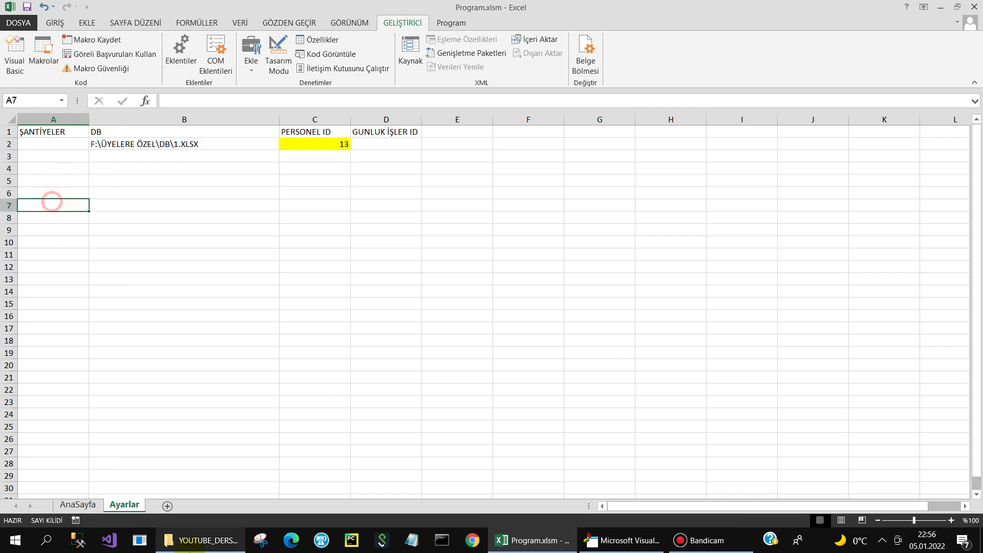
pyautogui.click(555, 540)
# Step: Rerun the form and confirm the ŞANTİYE list offers only "Tanımlı Şantiye yok"
pyautogui.click(166, 44)
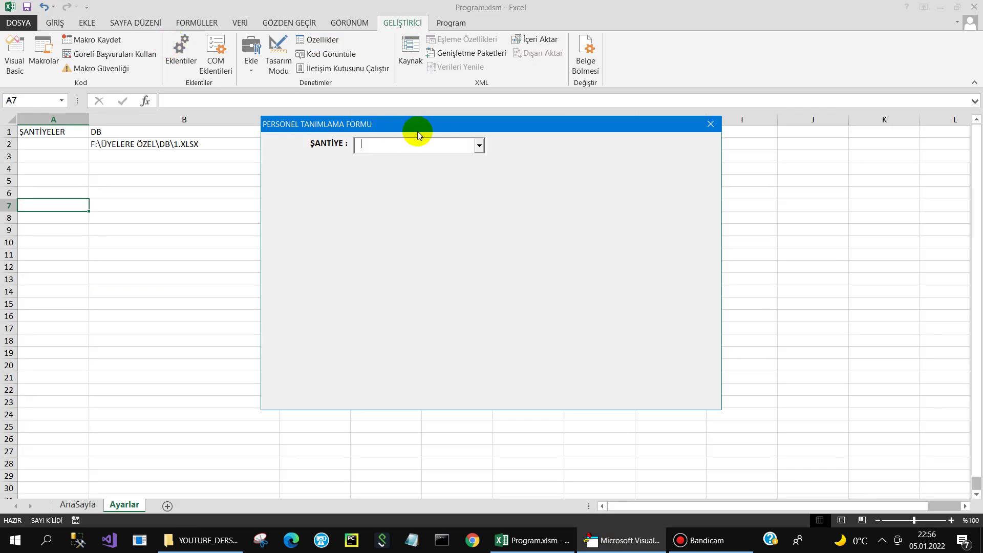
pyautogui.click(477, 146)
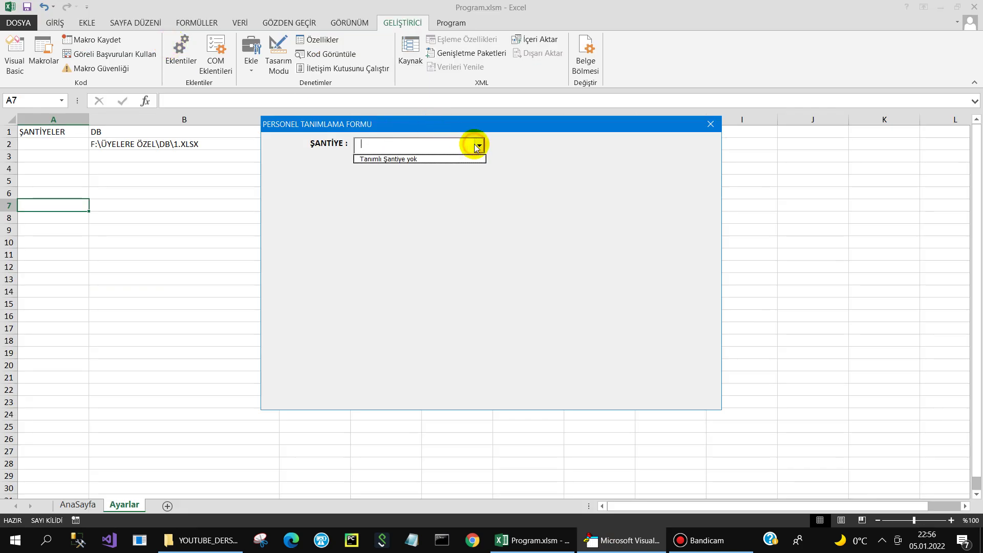
pyautogui.click(422, 158)
pyautogui.click(408, 148)
pyautogui.click(406, 158)
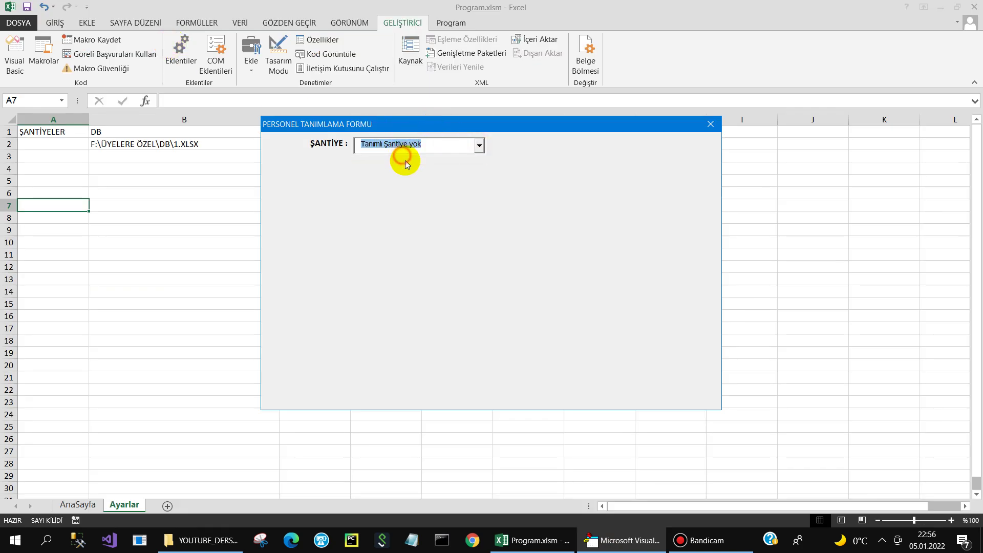
# Step: Set the cbSAntiyeler combo box font to Calibri, bold (Kalın), size 11
pyautogui.click(710, 124)
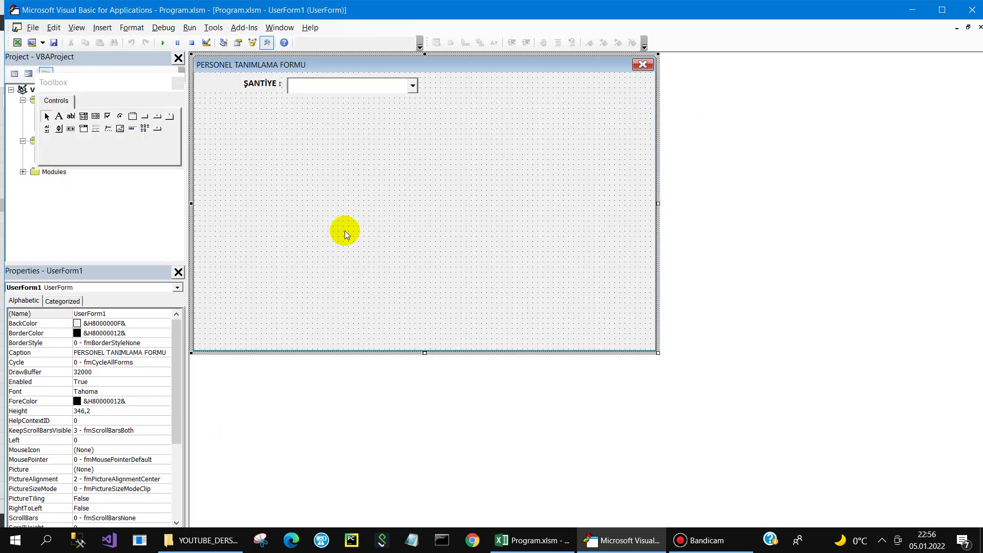
pyautogui.click(330, 86)
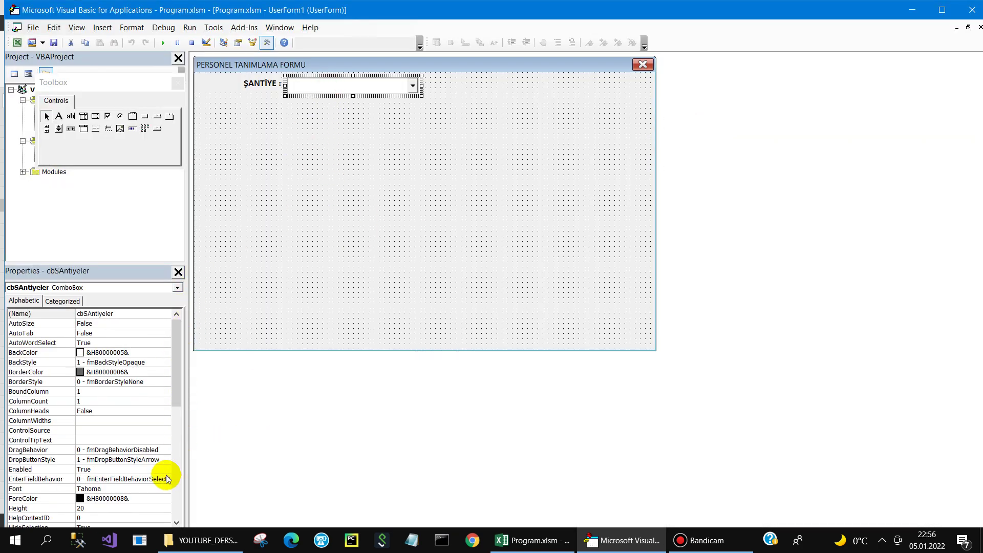
pyautogui.click(149, 489)
pyautogui.click(165, 488)
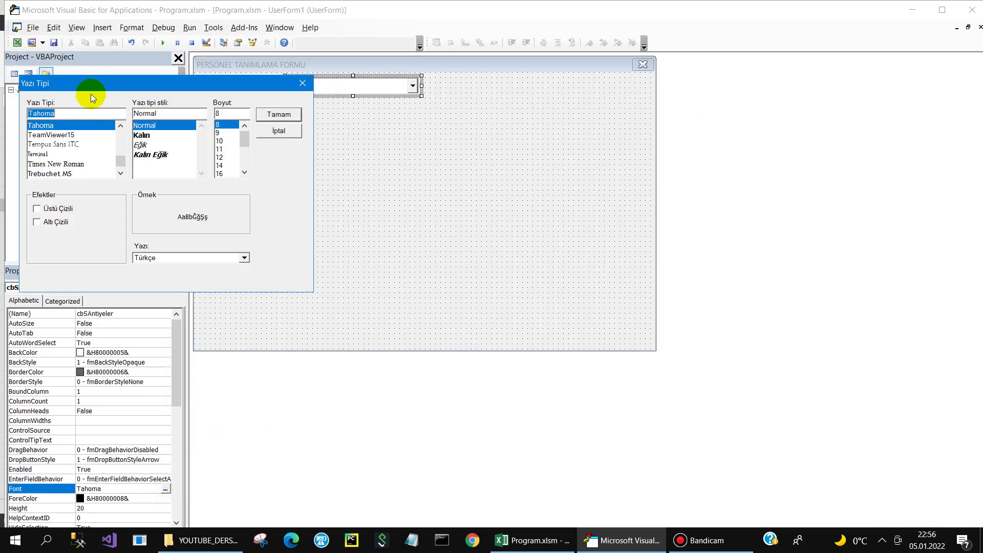
pyautogui.write('f')
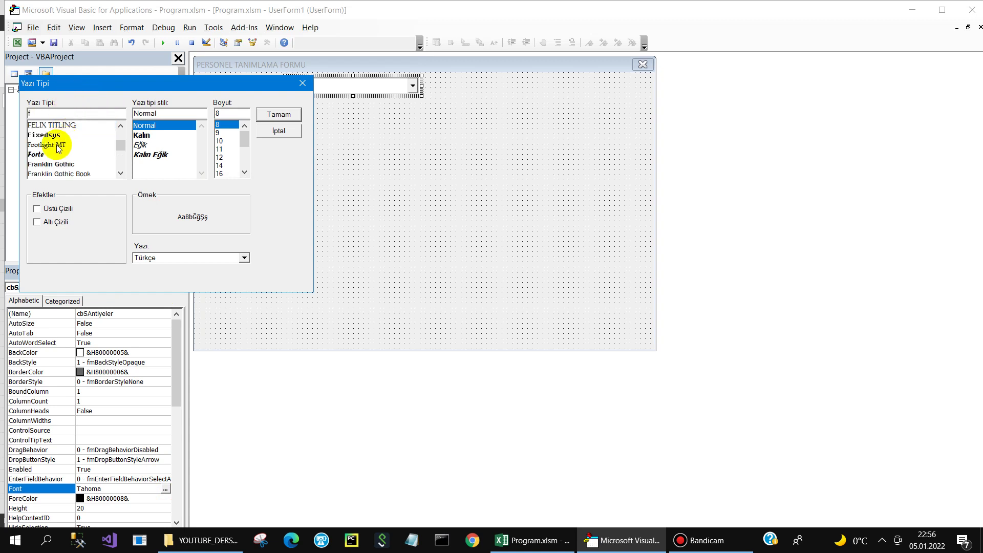
pyautogui.press('BackSpace')
pyautogui.write('ca')
pyautogui.click(65, 125)
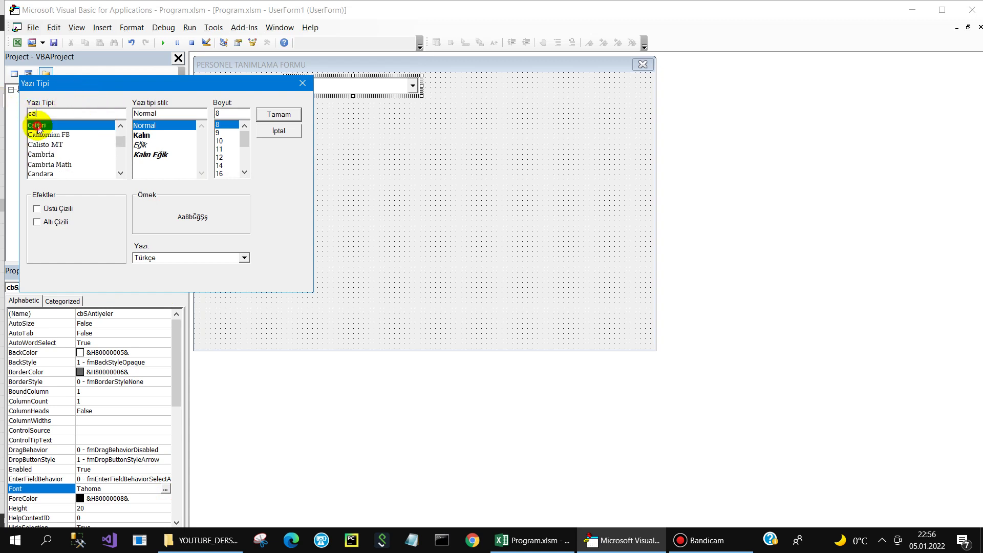
pyautogui.click(145, 165)
pyautogui.click(219, 149)
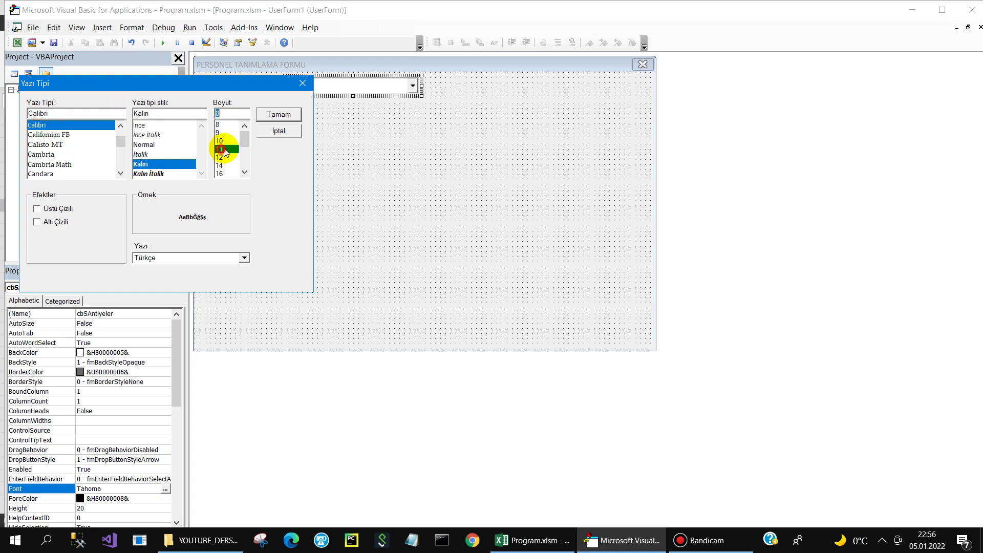
pyautogui.click(279, 115)
# Step: Test-run the form to check "Tanımlı Şantiye yok" appears in bold
pyautogui.click(324, 135)
pyautogui.click(163, 28)
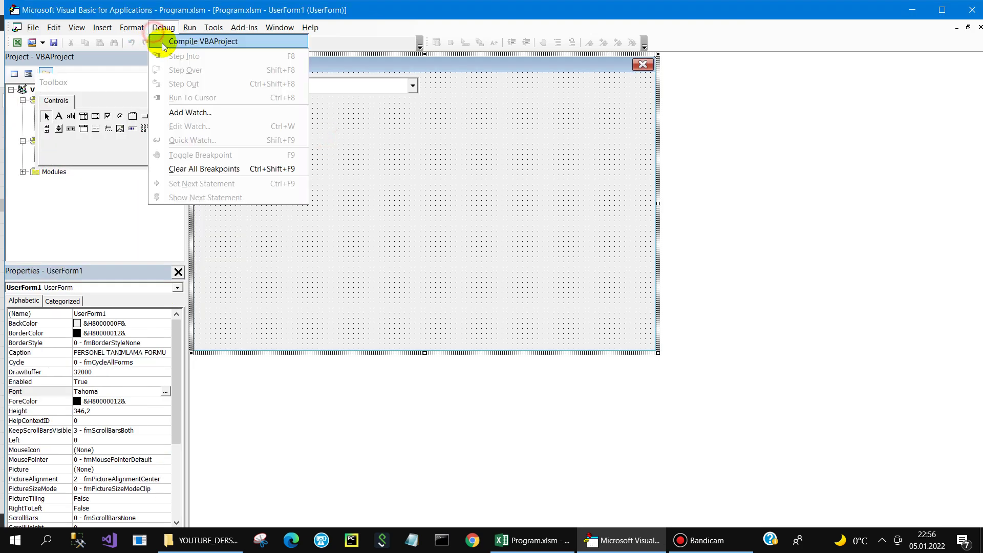
pyautogui.click(325, 132)
pyautogui.click(160, 43)
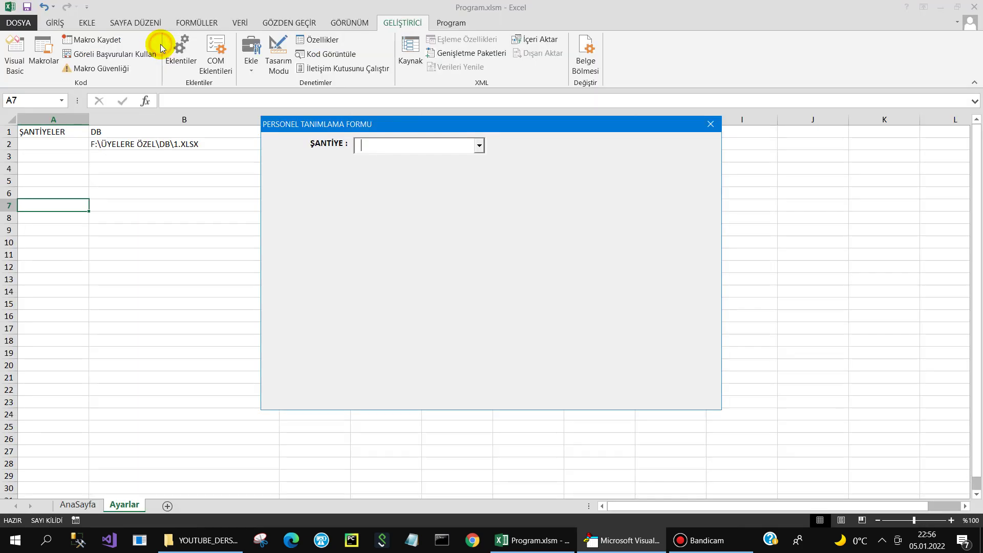
pyautogui.click(478, 145)
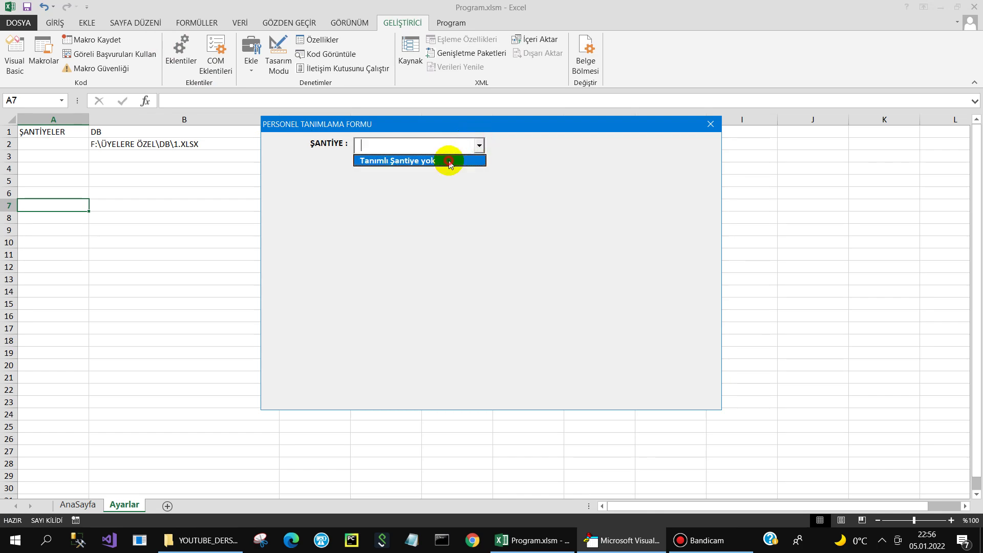
pyautogui.click(448, 160)
pyautogui.click(715, 123)
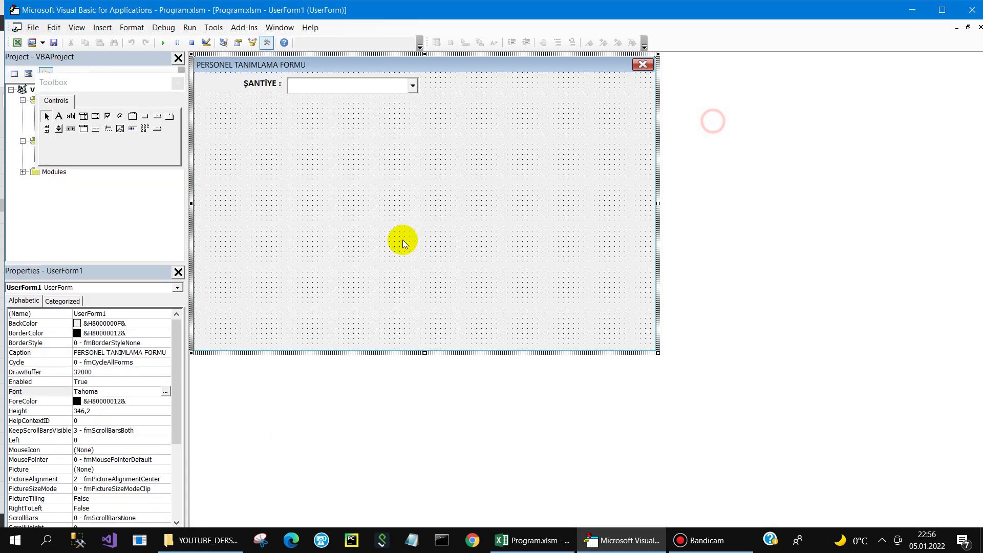
# Step: In the form's code, add a blank line after the SantiyeListele call in UserForm_Activate
pyautogui.doubleClick(362, 173)
pyautogui.click(213, 404)
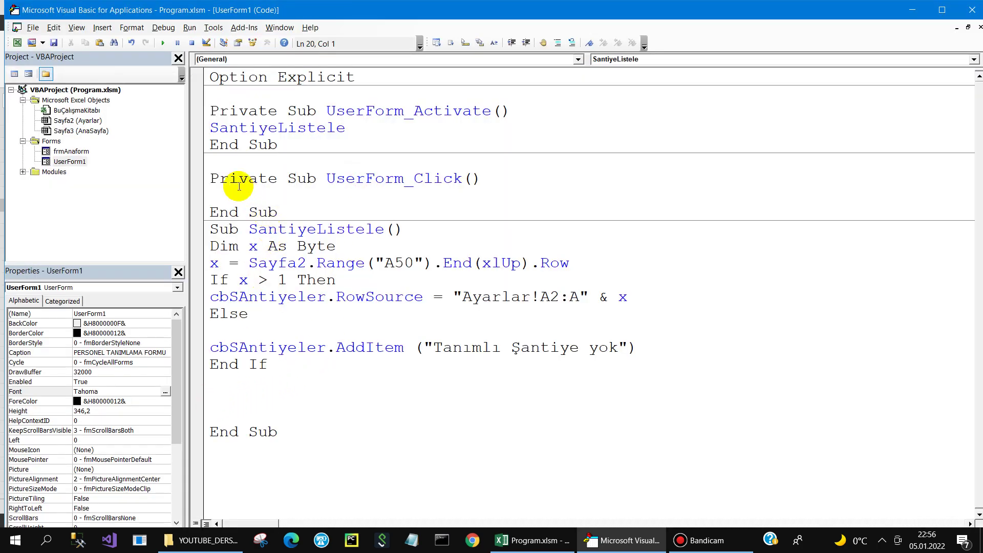
pyautogui.click(367, 129)
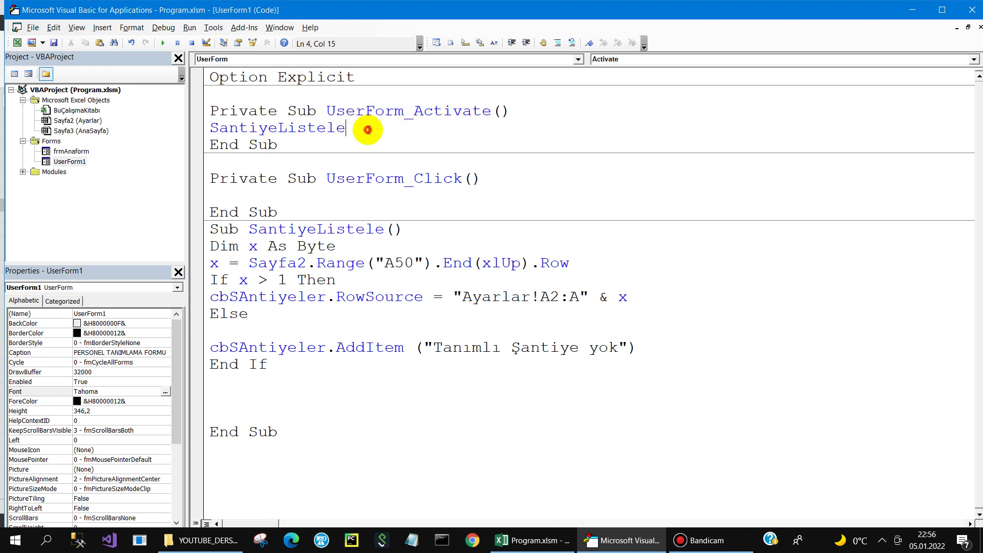
pyautogui.press('Return')
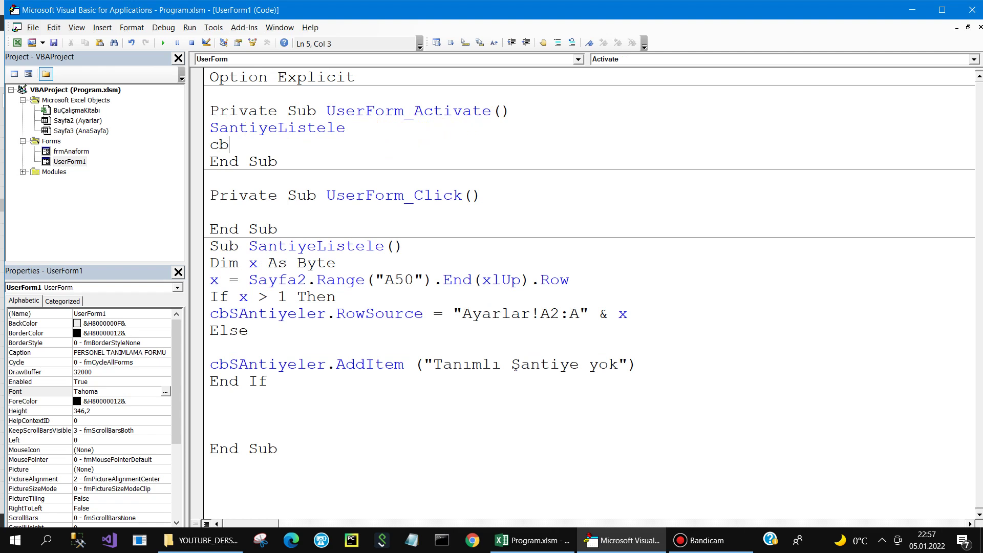
# Step: Add cbSAntiyeler.ListIndex = 0 after SantiyeListele in UserForm_Activate, then run the form
pyautogui.hotkey('ctrl', 'space')
pyautogui.press('Down')
pyautogui.write('.')
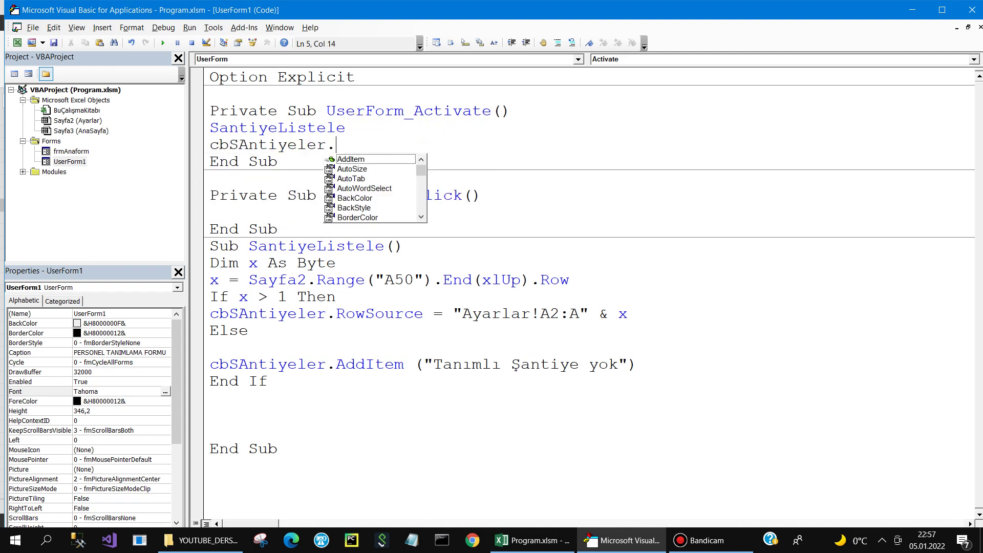
pyautogui.write('li')
pyautogui.press('Down')
pyautogui.press('Down')
pyautogui.press('Down')
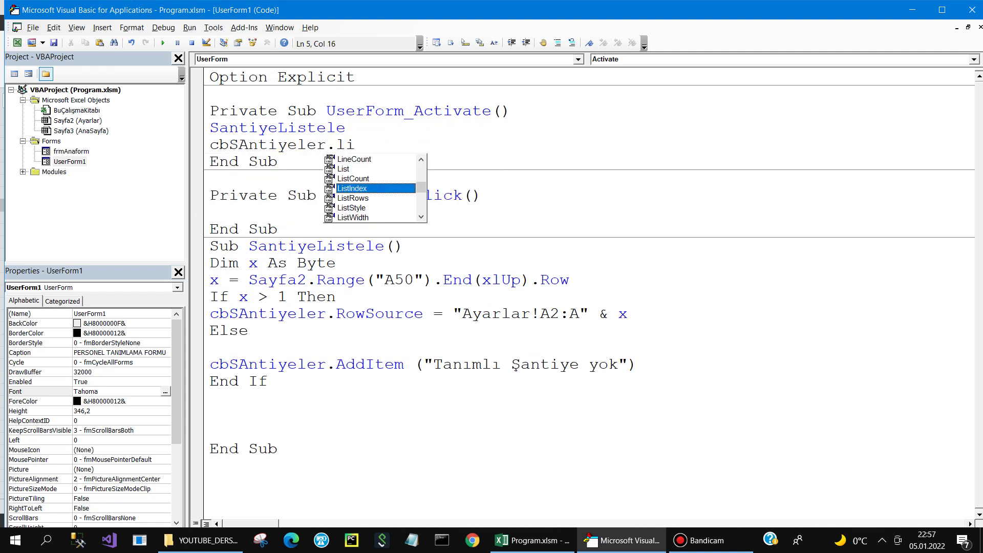
pyautogui.write('=0')
pyautogui.click(329, 194)
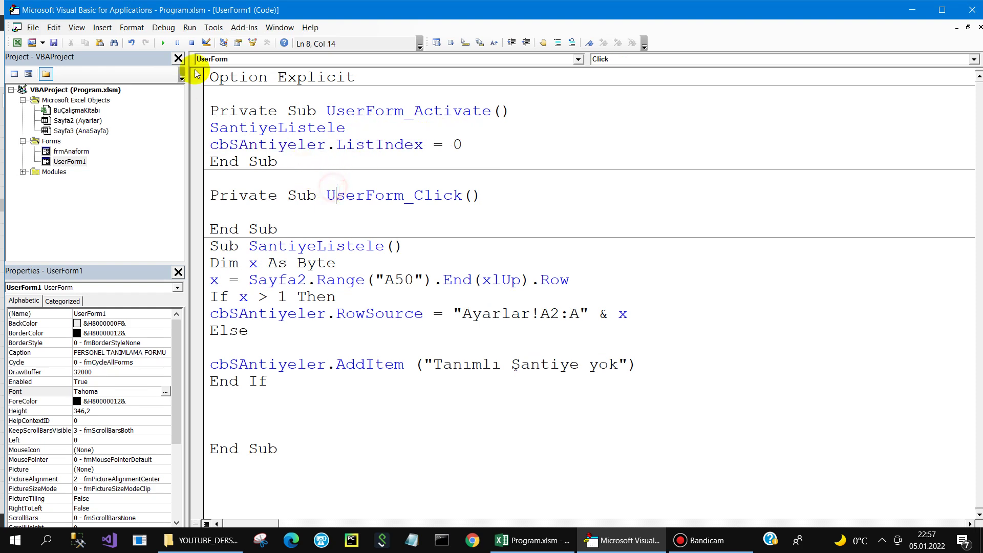
# Step: Run the personnel form and inspect its ŞANTİYE site list
pyautogui.click(163, 43)
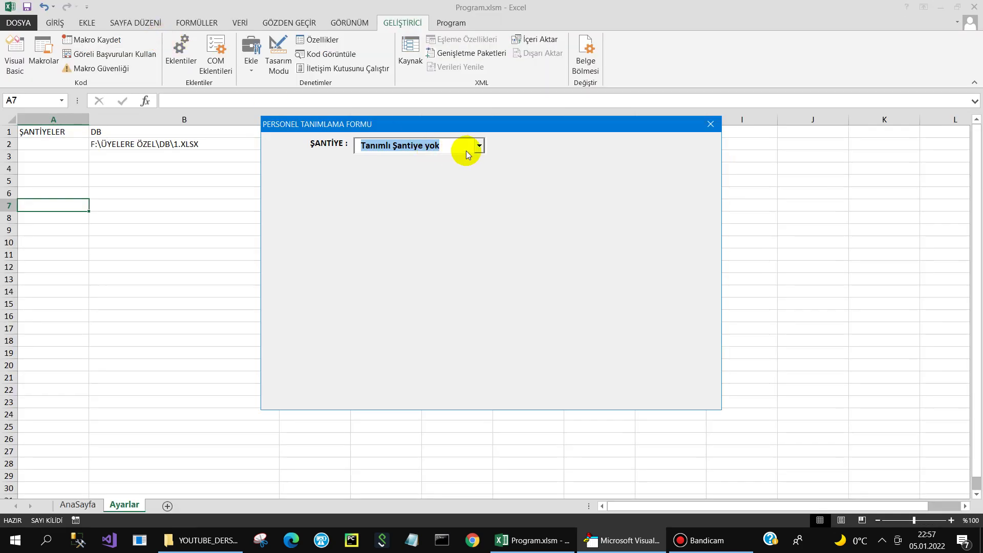
pyautogui.click(376, 147)
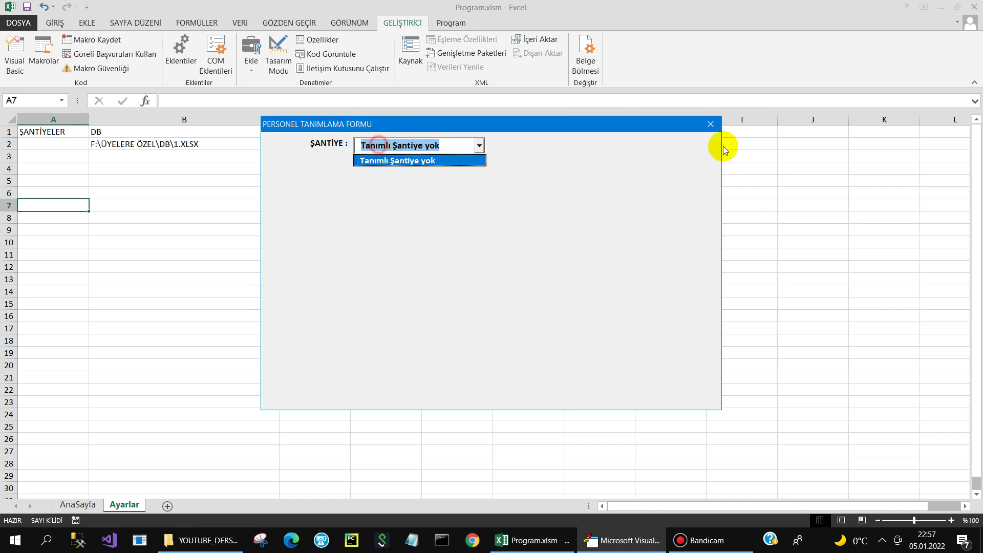
pyautogui.click(709, 124)
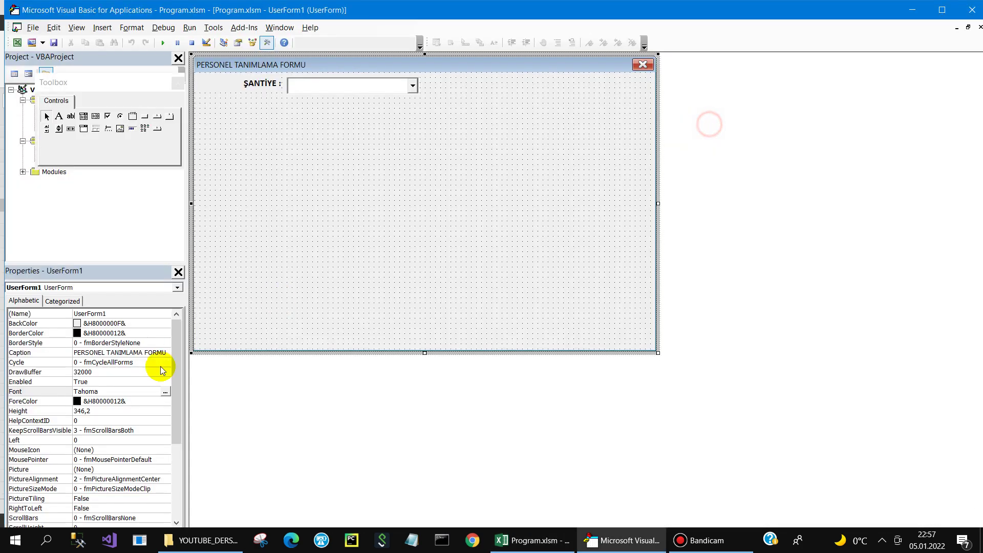
pyautogui.click(533, 537)
# Step: Enter A ŞANTİYESİ in cell A2 of the Ayarlar sheet
pyautogui.click(56, 144)
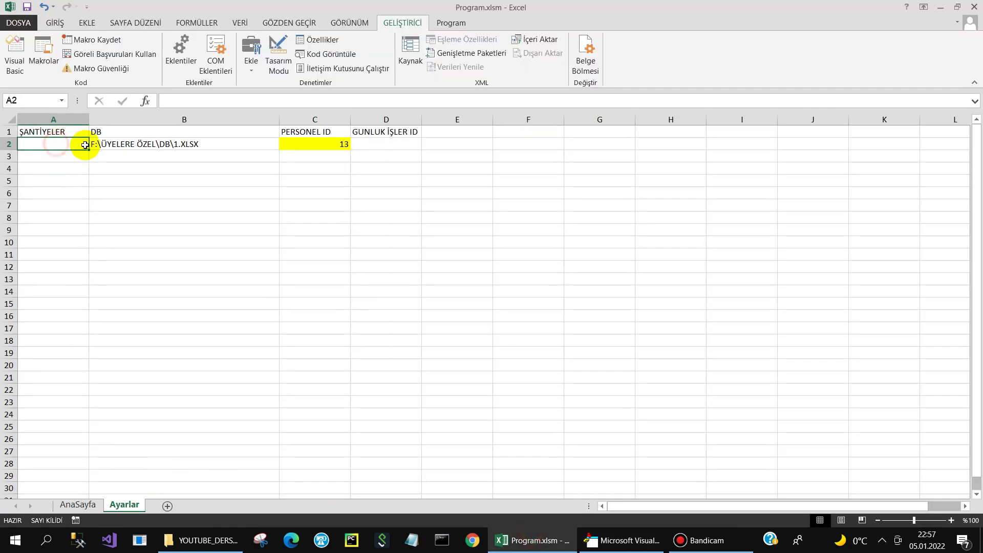
pyautogui.doubleClick(85, 144)
pyautogui.write('ŞANTİYESİ')
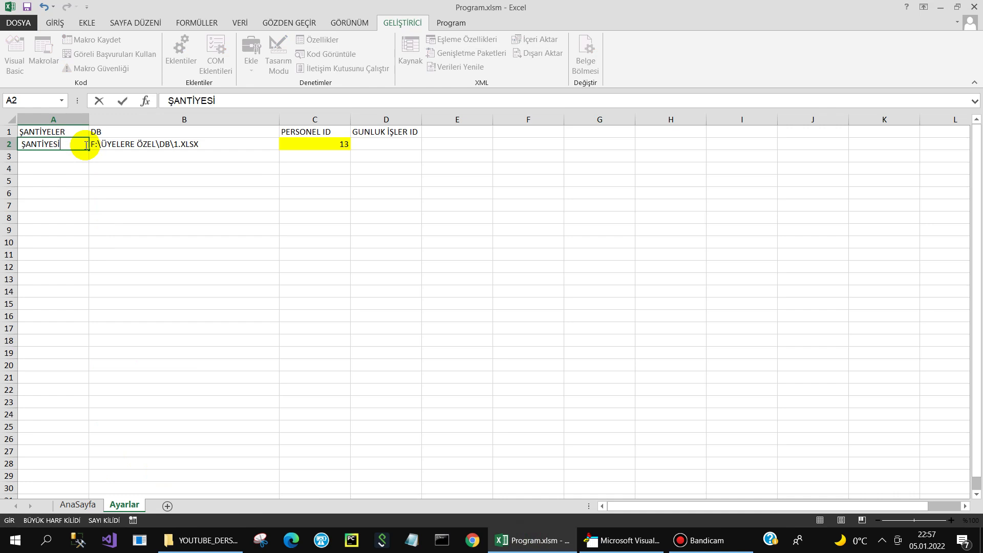
pyautogui.click(88, 144)
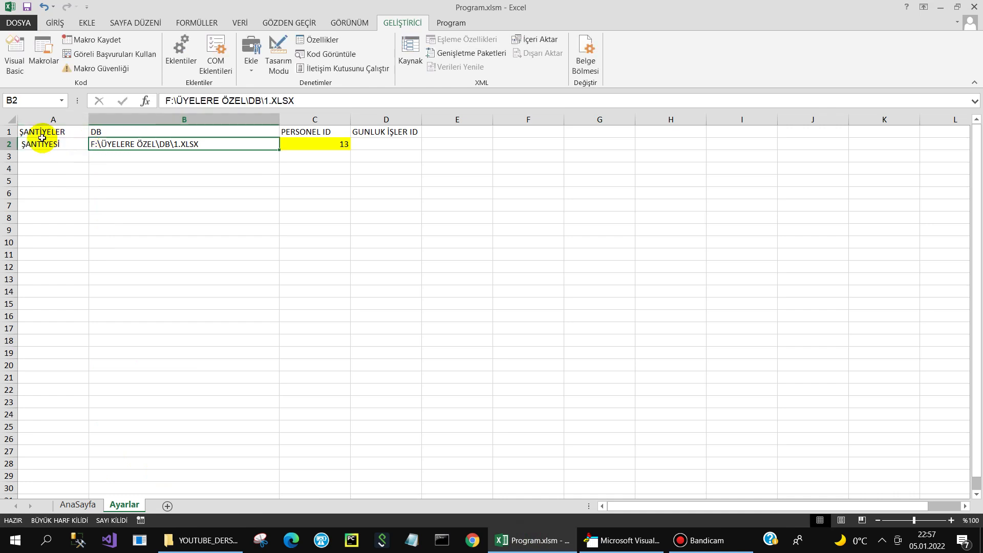
pyautogui.click(23, 145)
pyautogui.doubleClick(68, 147)
pyautogui.write('A')
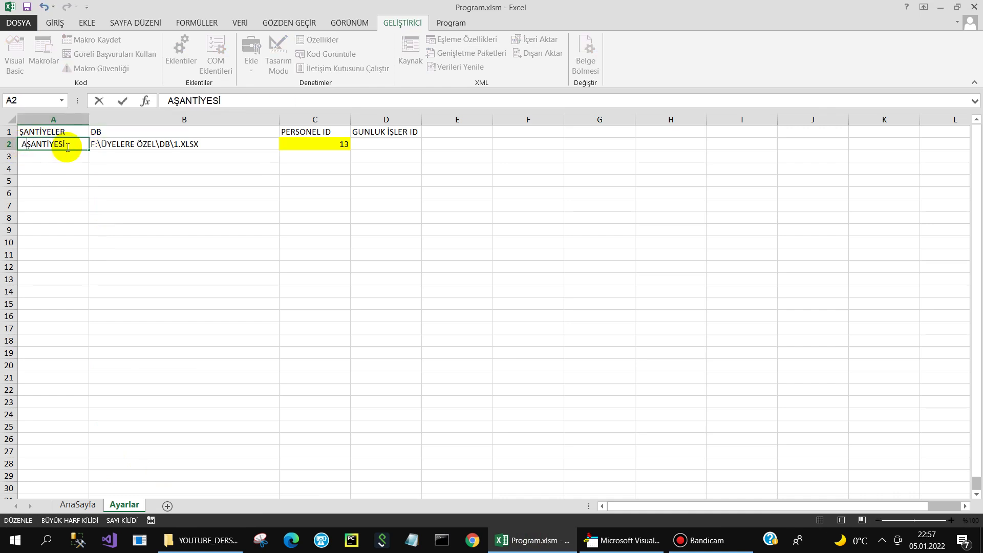
pyautogui.click(33, 202)
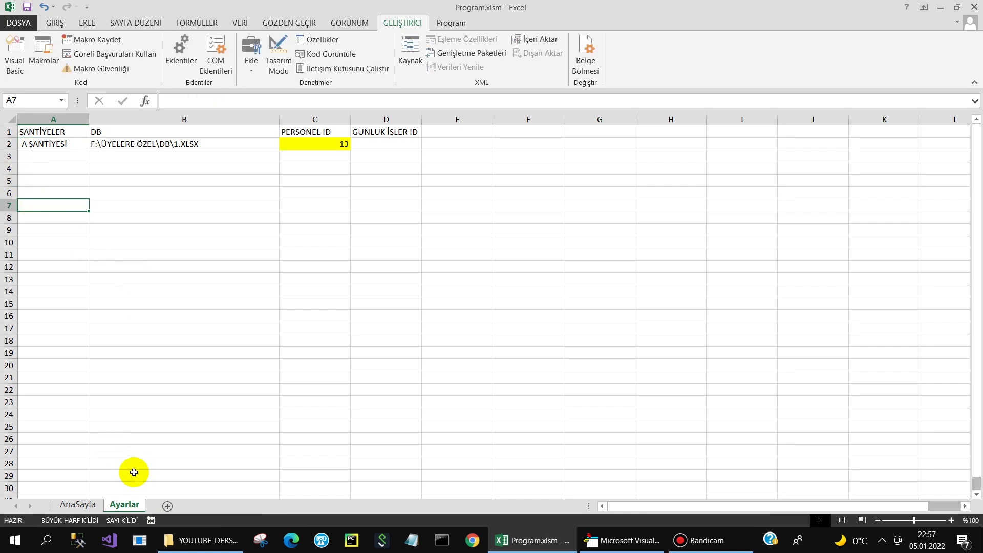
# Step: Rerun the form to check that A ŞANTİYESİ appears in the site list
pyautogui.click(621, 542)
pyautogui.click(164, 41)
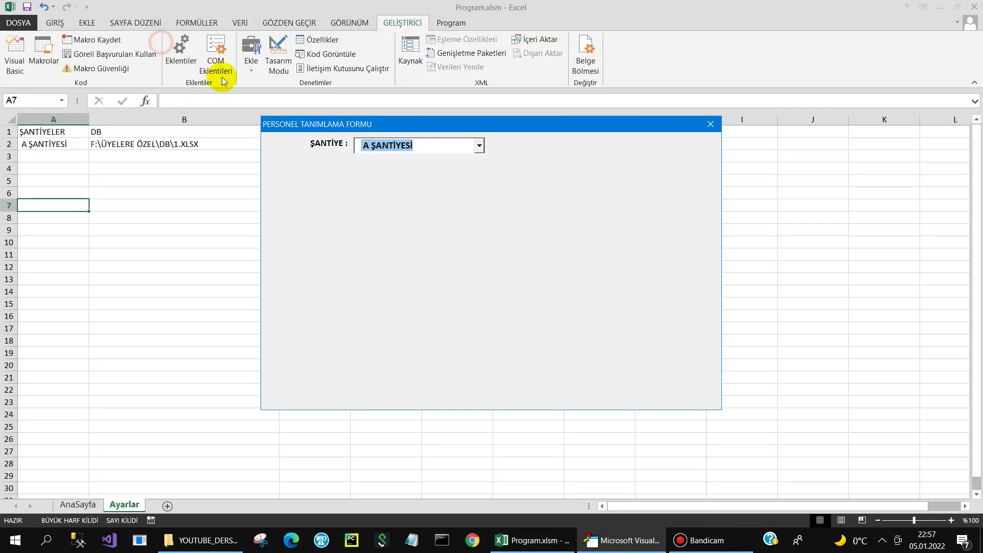
pyautogui.click(410, 144)
pyautogui.click(417, 144)
pyautogui.click(711, 122)
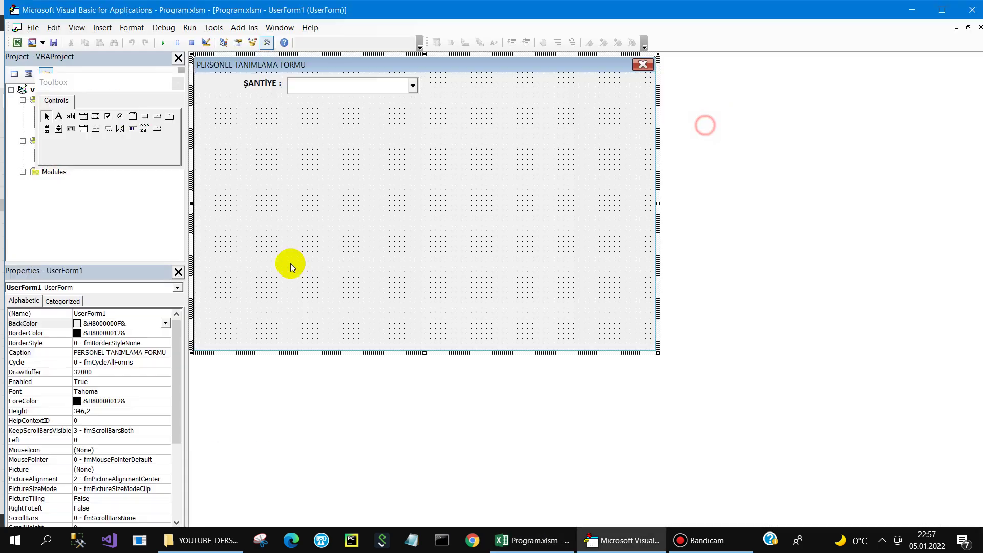
pyautogui.click(533, 540)
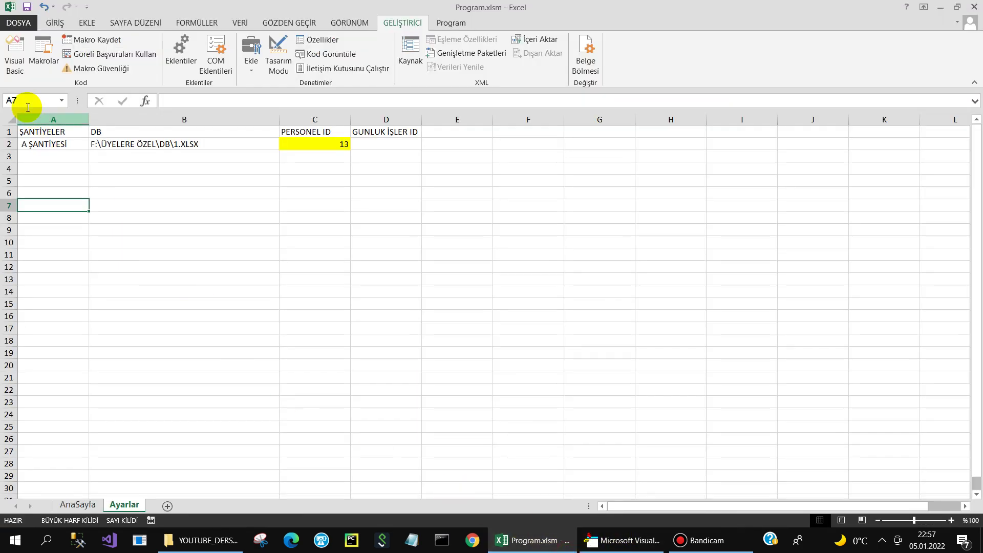
# Step: Copy A2:B2 into row 3 and change A3 to B ŞANTİYESİ
pyautogui.moveTo(46, 144)
pyautogui.mouseDown()
pyautogui.moveTo(162, 135)
pyautogui.moveTo(158, 143)
pyautogui.mouseUp()
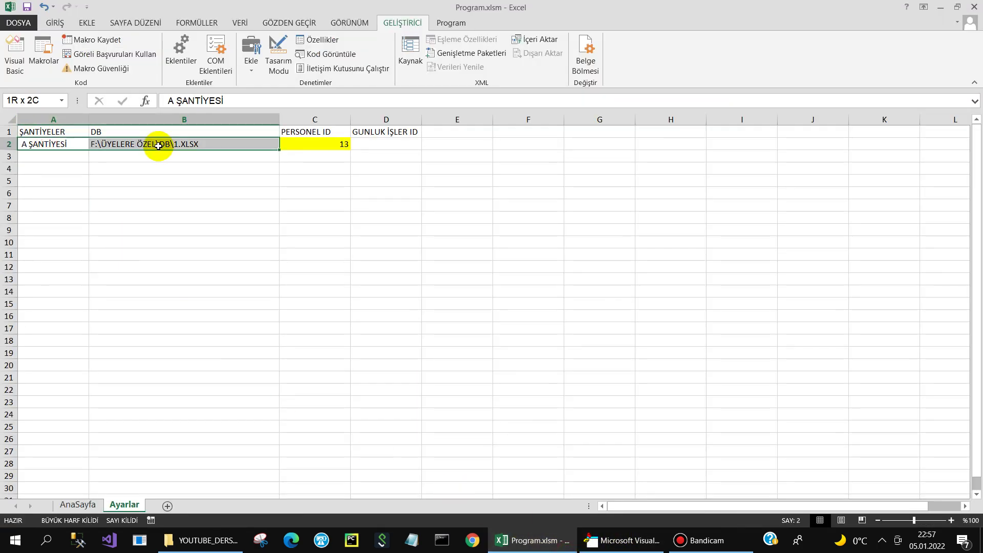
pyautogui.hotkey('ctrl', 'c')
pyautogui.click(63, 156)
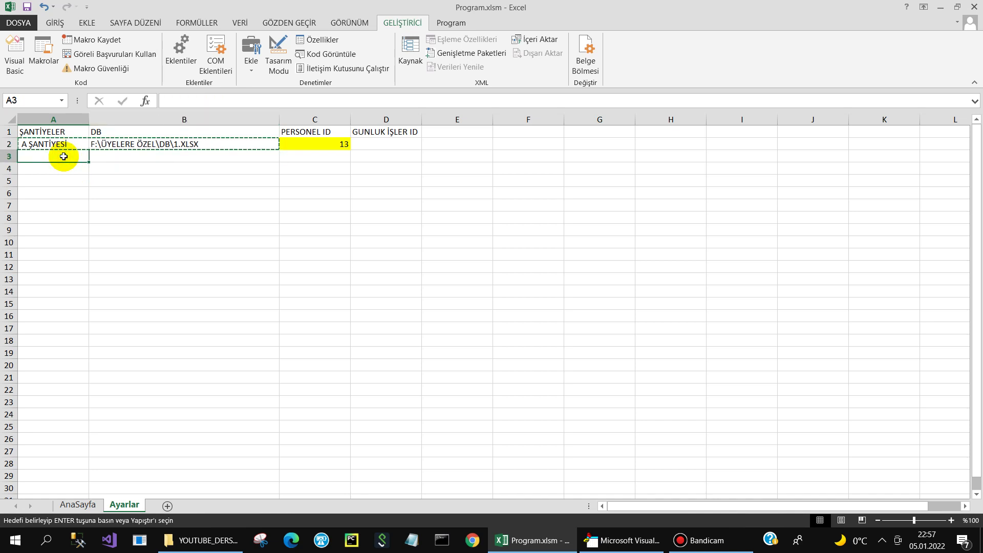
pyautogui.hotkey('ctrl', 'v')
pyautogui.click(77, 195)
pyautogui.doubleClick(27, 156)
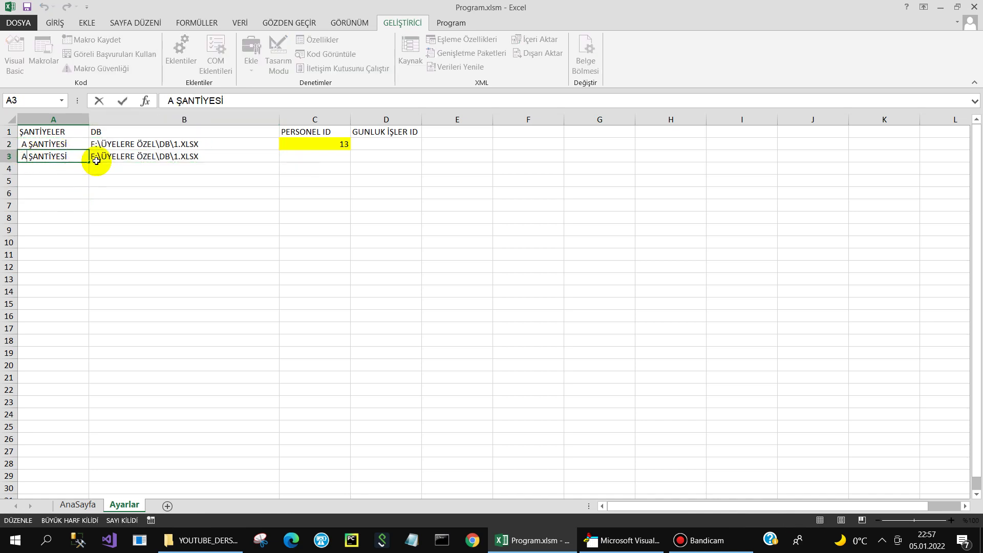
pyautogui.press('BackSpace')
pyautogui.write('B')
pyautogui.click(123, 241)
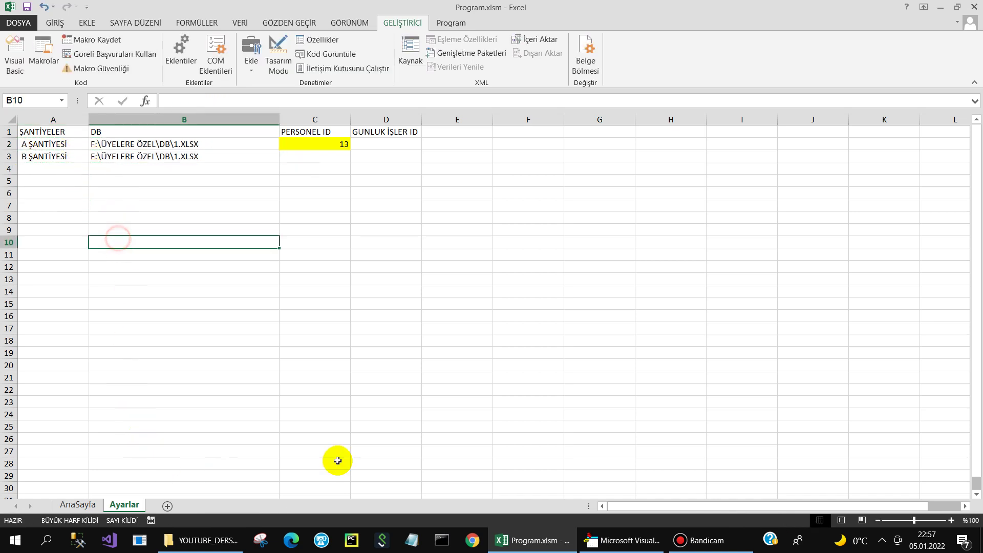
# Step: Run the form and switch the site list between B ŞANTİYESİ and A ŞANTİYESİ
pyautogui.click(622, 541)
pyautogui.click(158, 39)
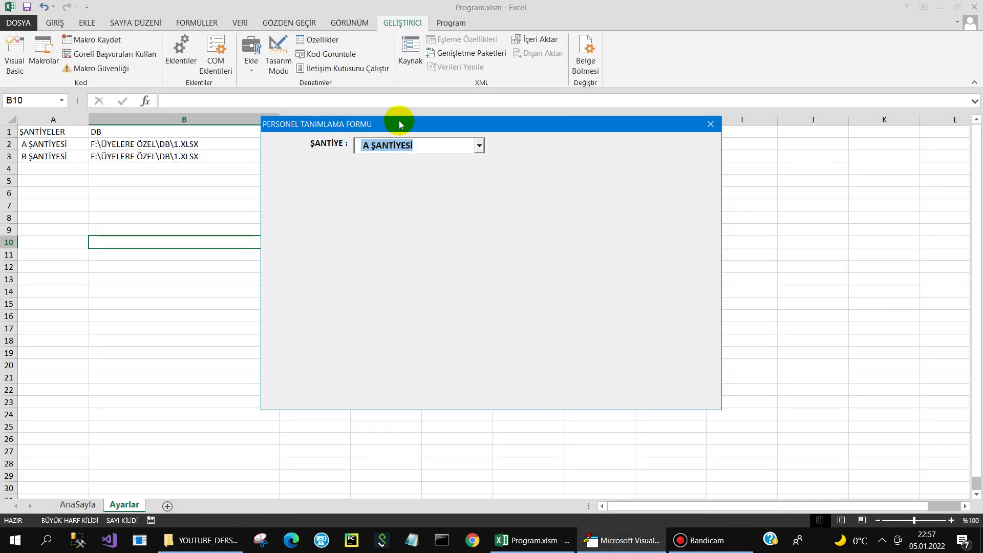
pyautogui.click(427, 146)
pyautogui.click(424, 171)
pyautogui.click(419, 143)
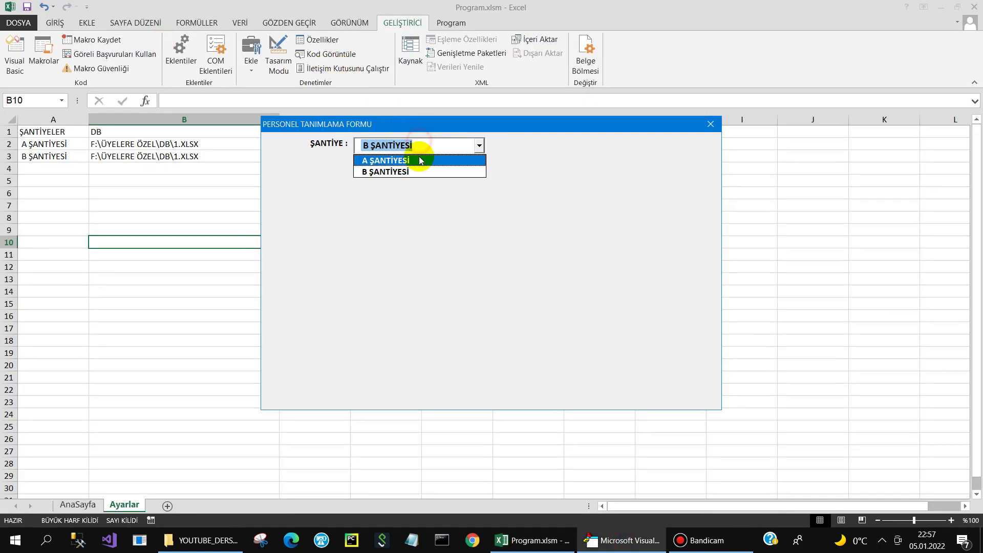
pyautogui.click(420, 160)
# Step: Draw a frame under the ŞANTİYE box and caption it Personel Bilgileri
pyautogui.click(710, 125)
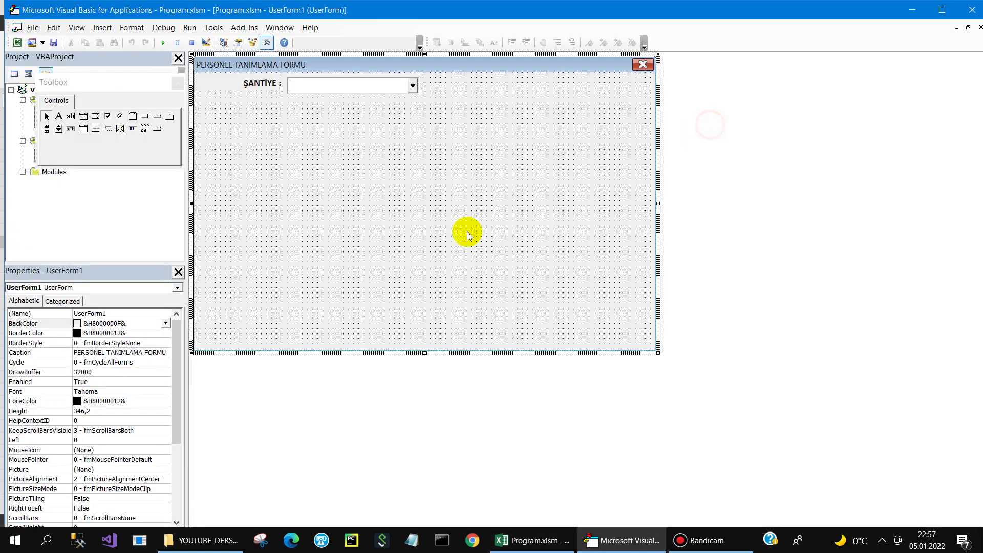
pyautogui.click(252, 113)
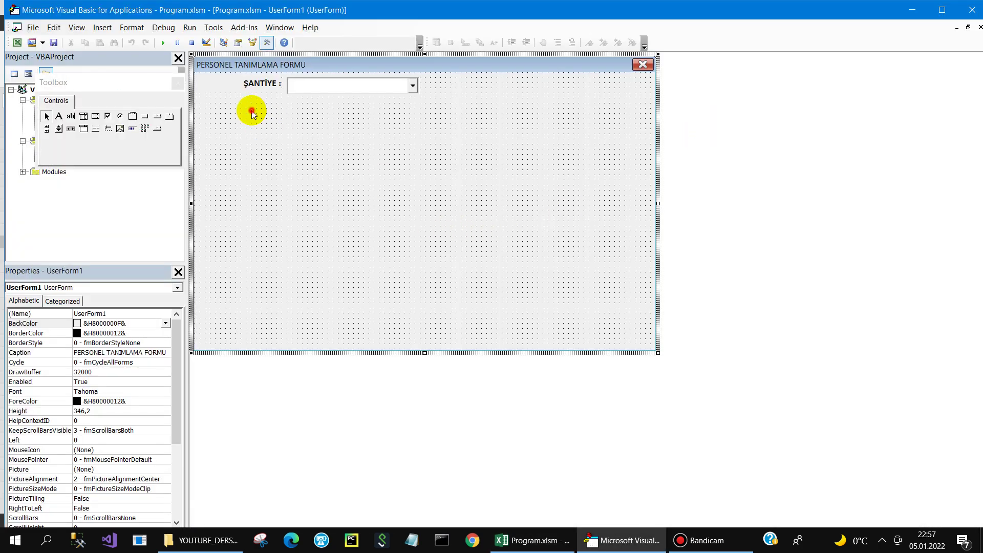
pyautogui.click(131, 117)
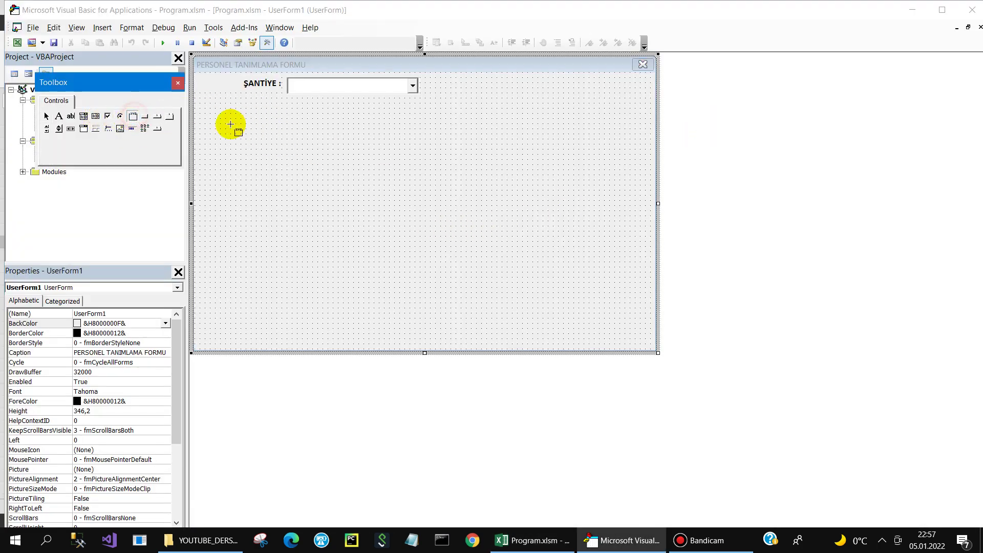
pyautogui.moveTo(201, 101); pyautogui.dragTo(549, 268)
pyautogui.click(125, 353)
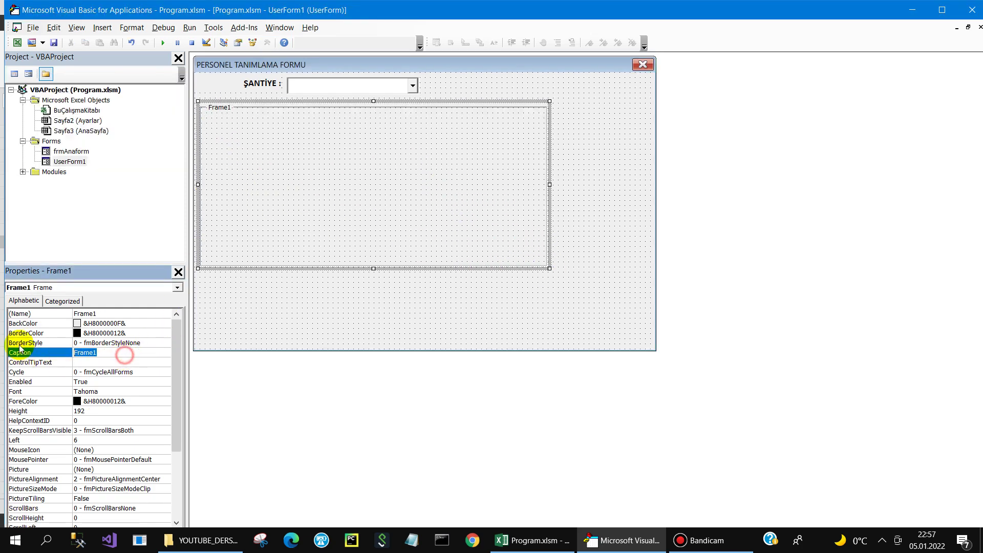
pyautogui.write('Per')
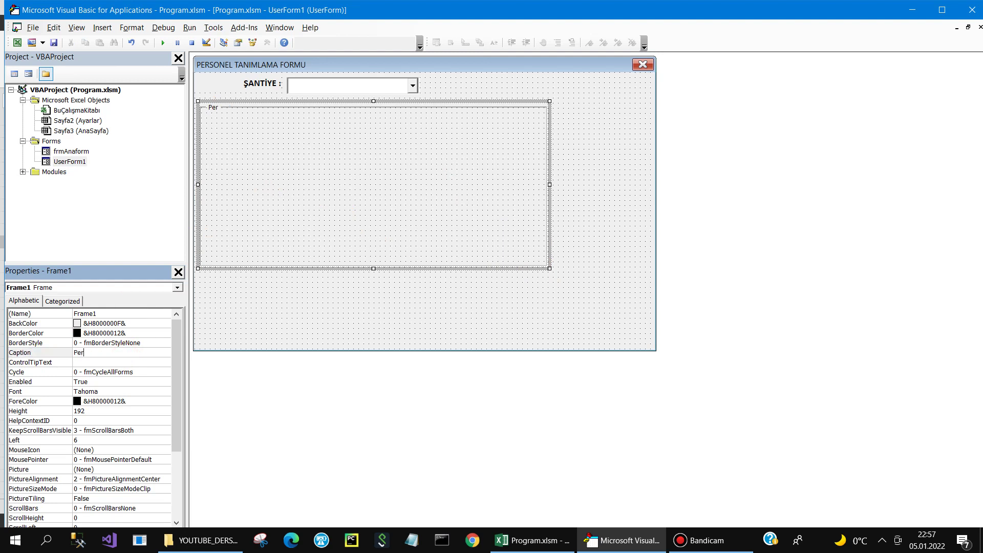
pyautogui.write('sonel Bilgileri')
pyautogui.click(270, 295)
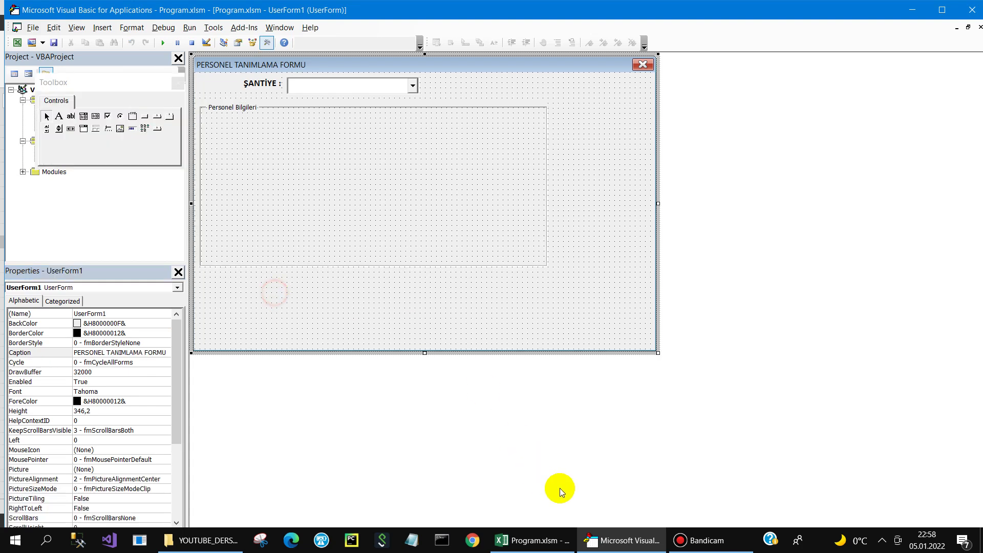
pyautogui.click(712, 540)
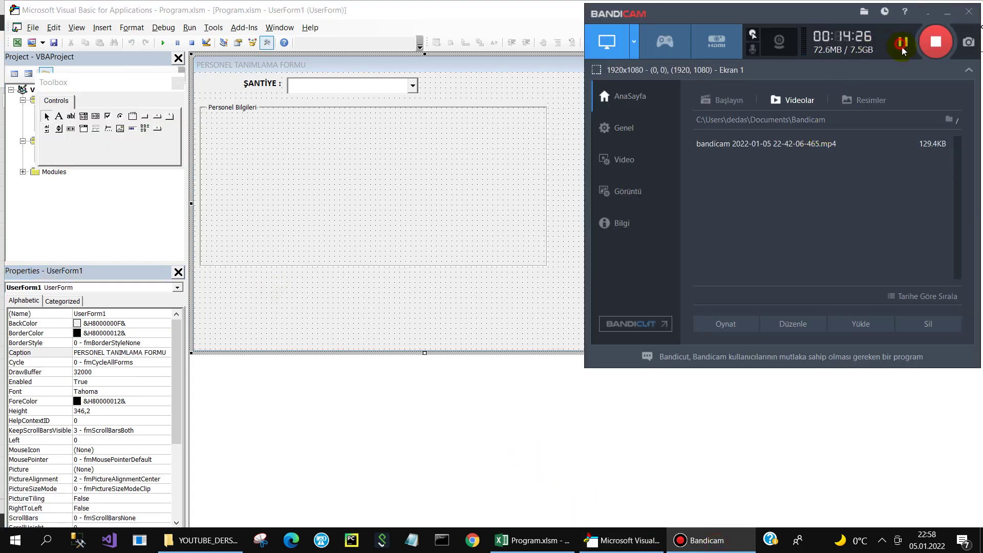
# Step: Narrow the Personel Bilgileri frame, shift the Kaydet and İptal buttons, and shrink the form
pyautogui.click(947, 11)
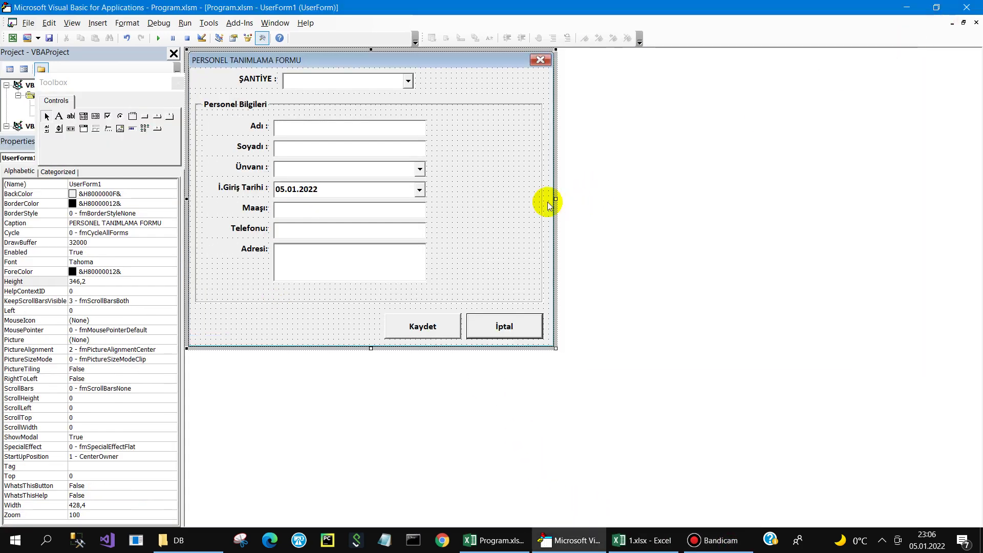
pyautogui.click(535, 188)
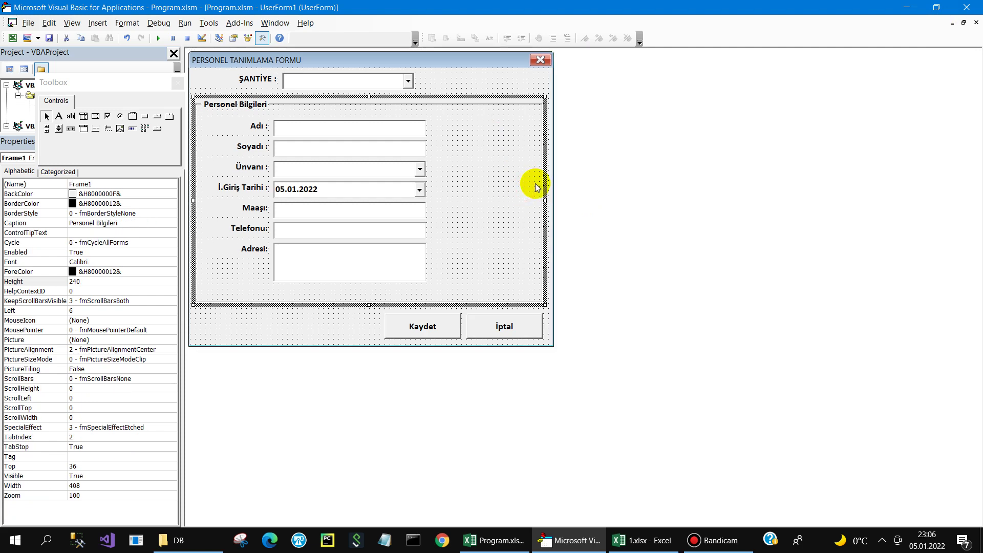
pyautogui.moveTo(544, 201); pyautogui.dragTo(446, 203)
pyautogui.moveTo(351, 325)
pyautogui.mouseDown()
pyautogui.moveTo(500, 326)
pyautogui.moveTo(412, 327)
pyautogui.mouseUp()
pyautogui.click(483, 315)
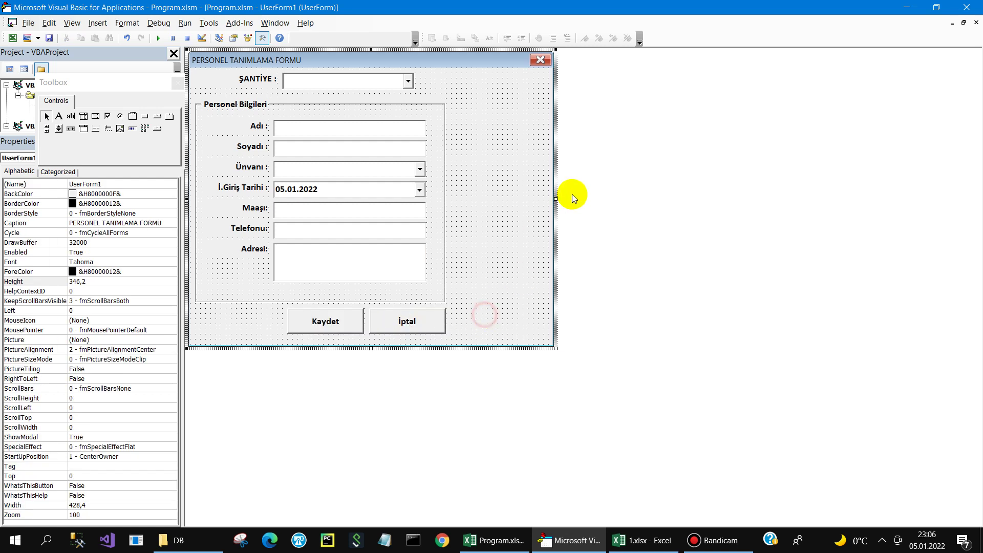
pyautogui.moveTo(555, 198); pyautogui.dragTo(455, 205)
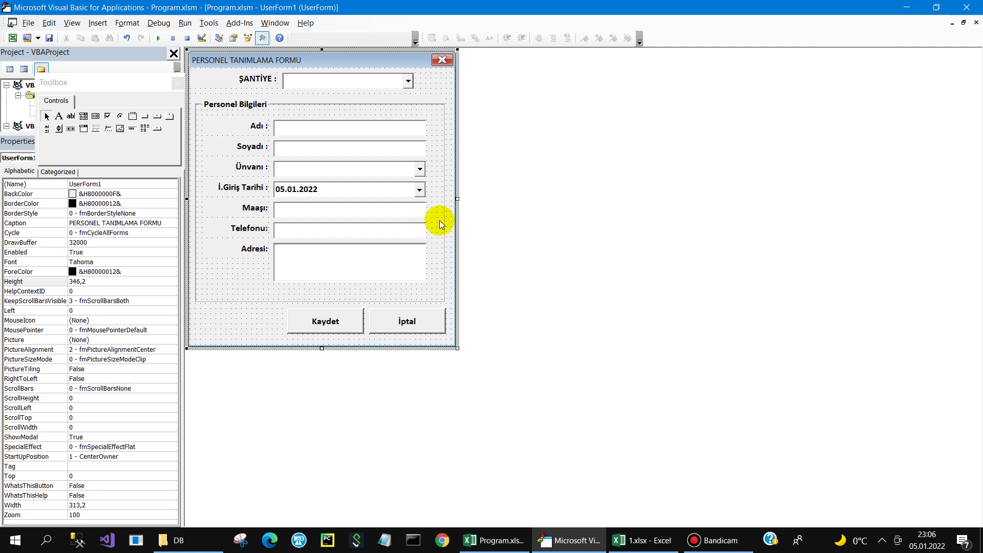
# Step: Set the Accelerator to P for İptal and K for Kaydet
pyautogui.click(428, 330)
pyautogui.click(66, 193)
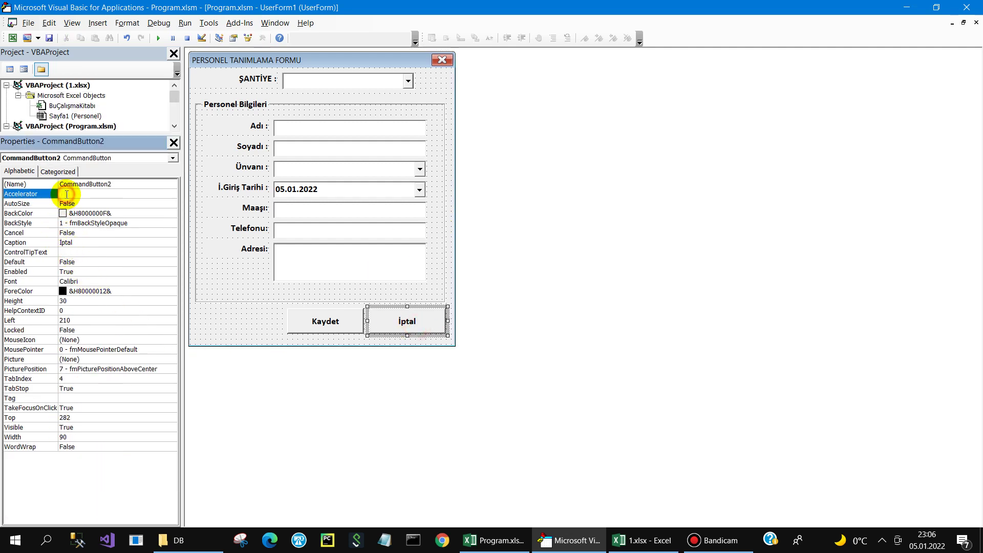
pyautogui.write('P')
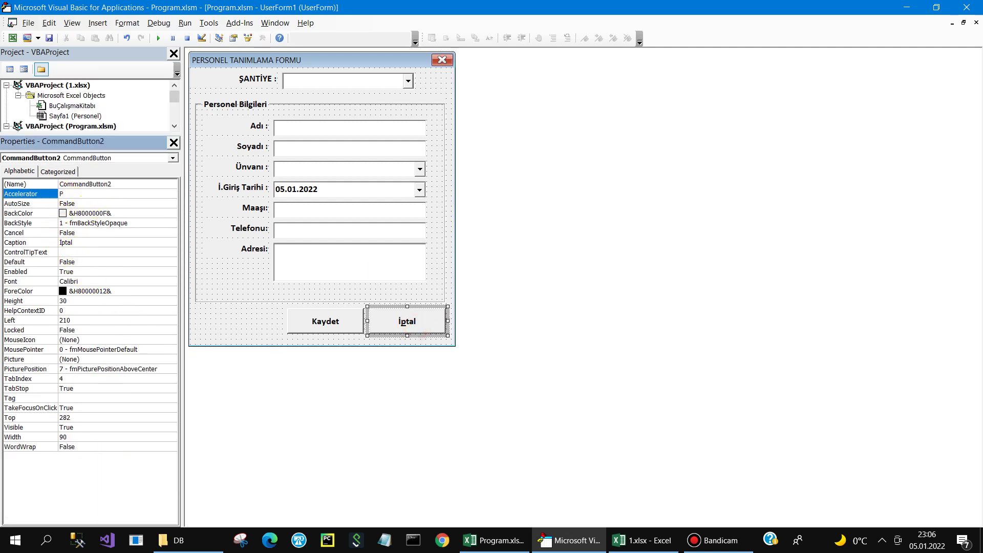
pyautogui.click(324, 324)
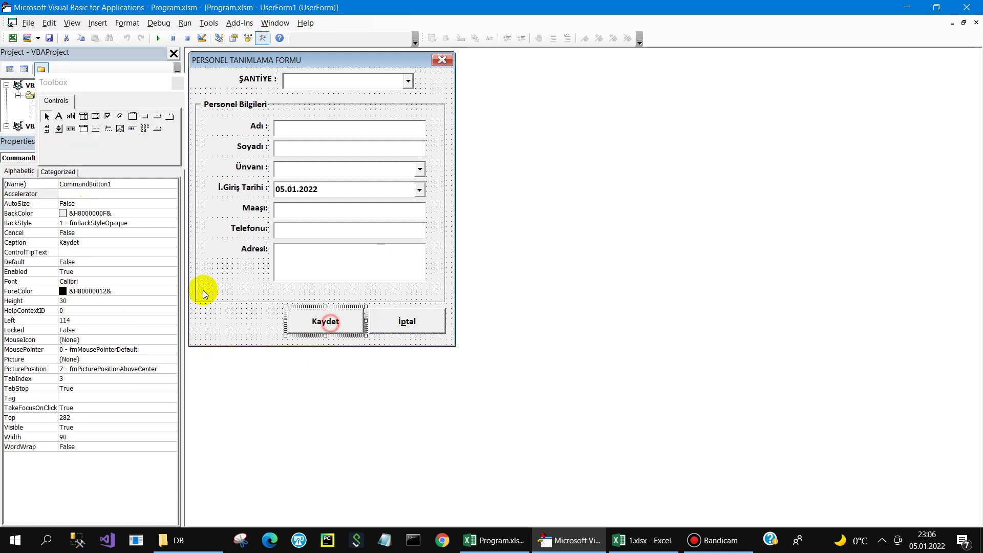
pyautogui.click(77, 193)
pyautogui.write('K')
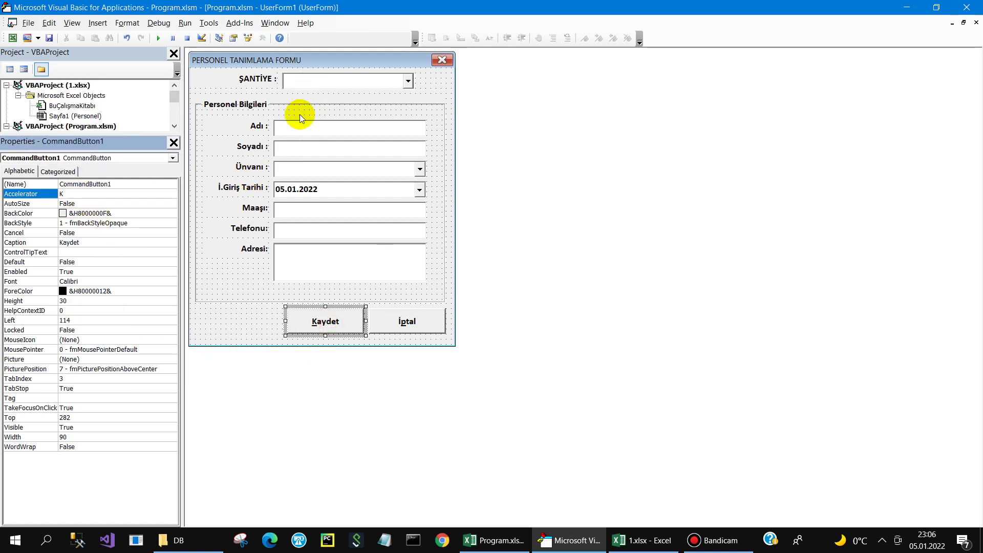
# Step: Rename the Adı, Soyadı and Ünvanı controls with txt/cb prefixes, e.g. txtSoyad
pyautogui.click(305, 80)
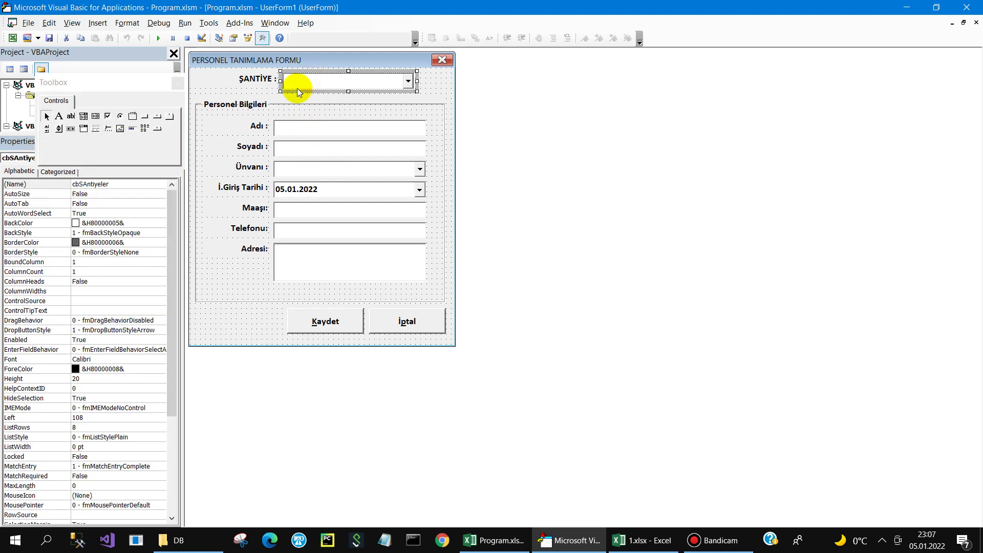
pyautogui.click(297, 125)
pyautogui.click(51, 186)
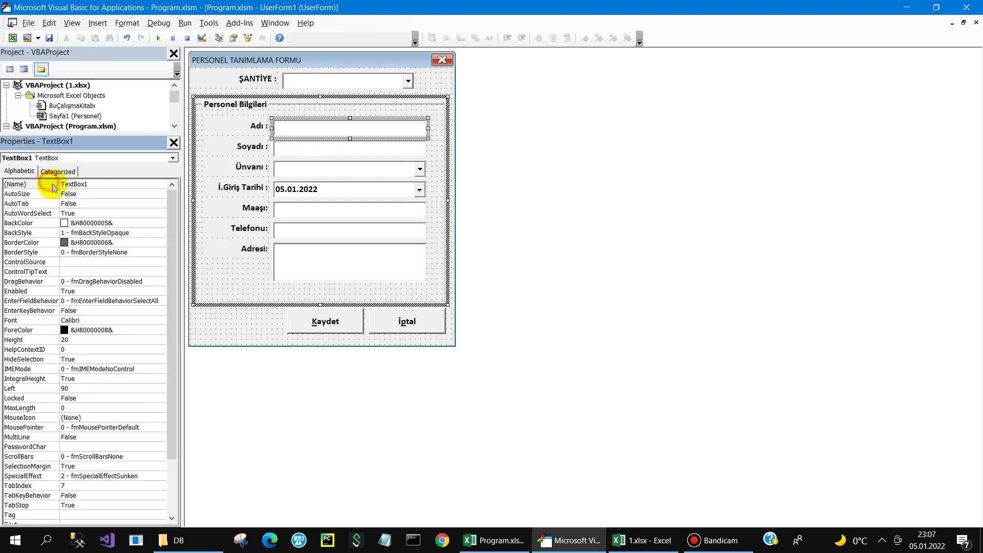
pyautogui.write('txAd')
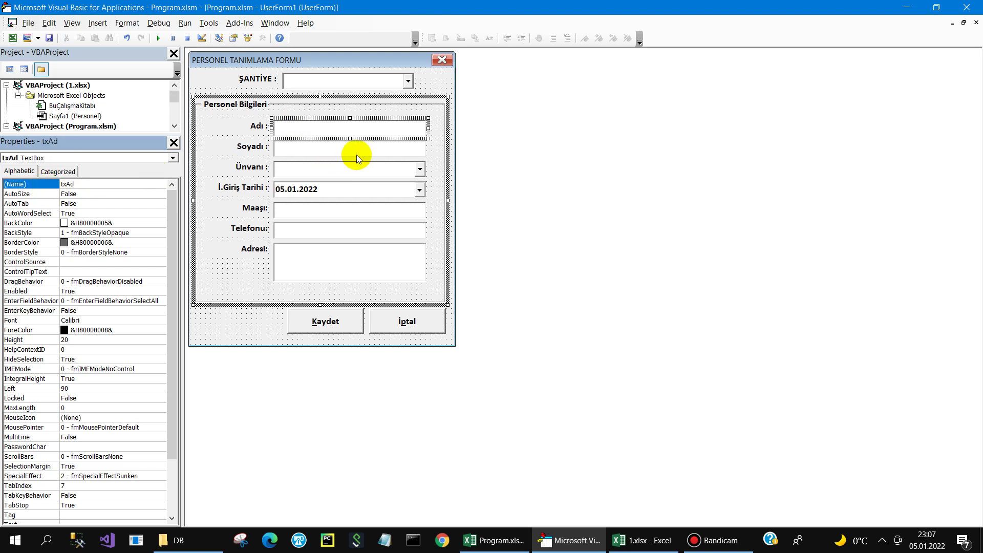
pyautogui.click(356, 154)
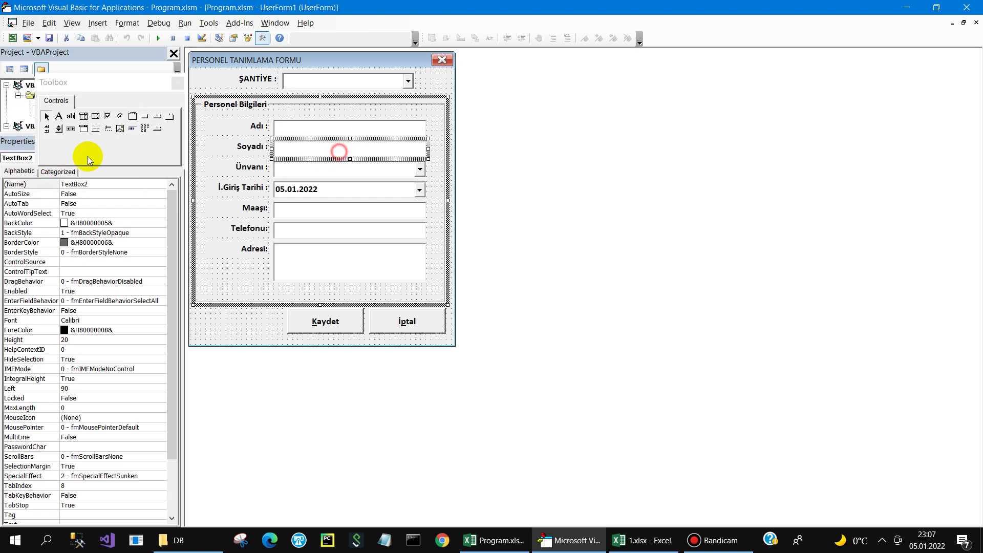
pyautogui.click(48, 183)
pyautogui.write('txtSoyad')
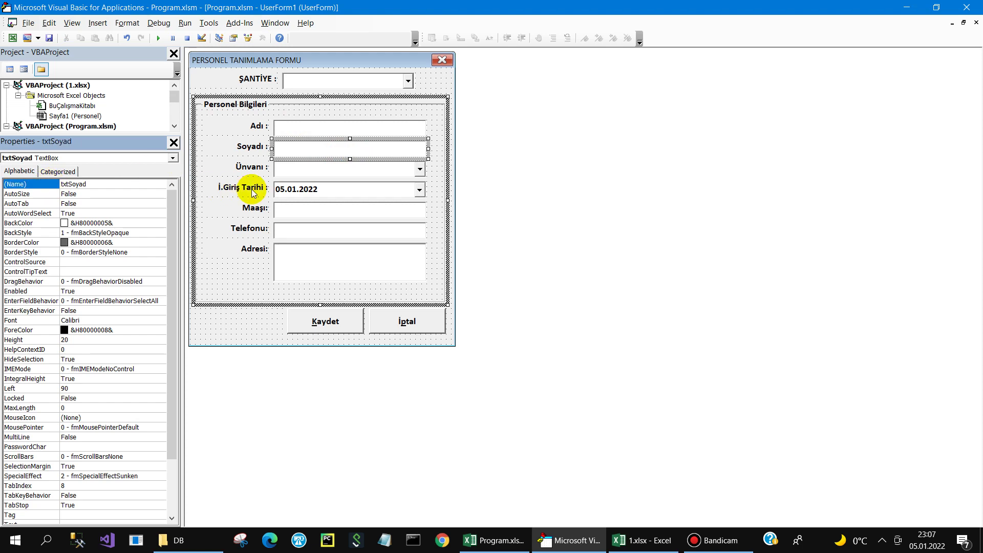
pyautogui.click(303, 169)
pyautogui.click(53, 181)
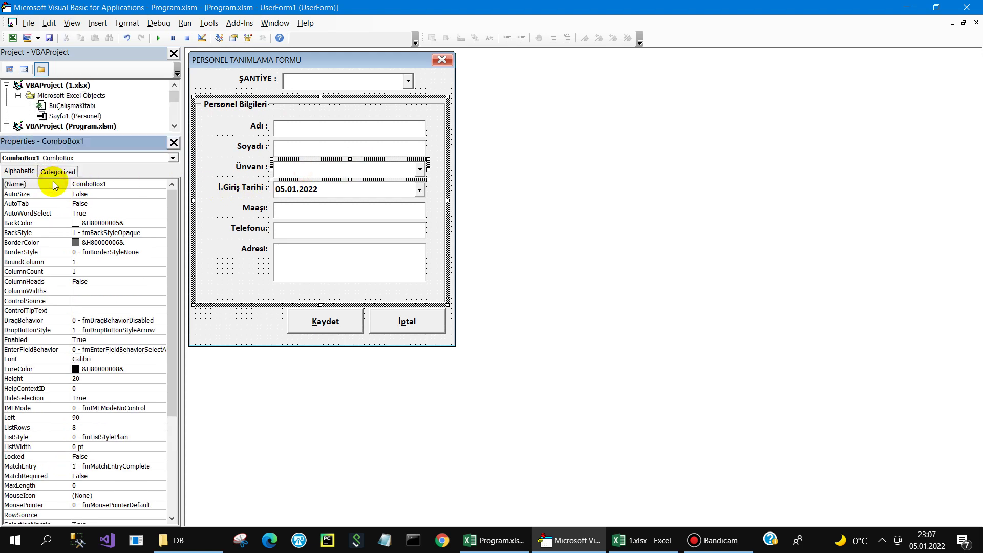
pyautogui.write('cbUnvan')
# Step: Rename the date picker dtTarih, salary txtMaas, phone txtTelefon and address txtAdres
pyautogui.click(319, 195)
pyautogui.click(44, 187)
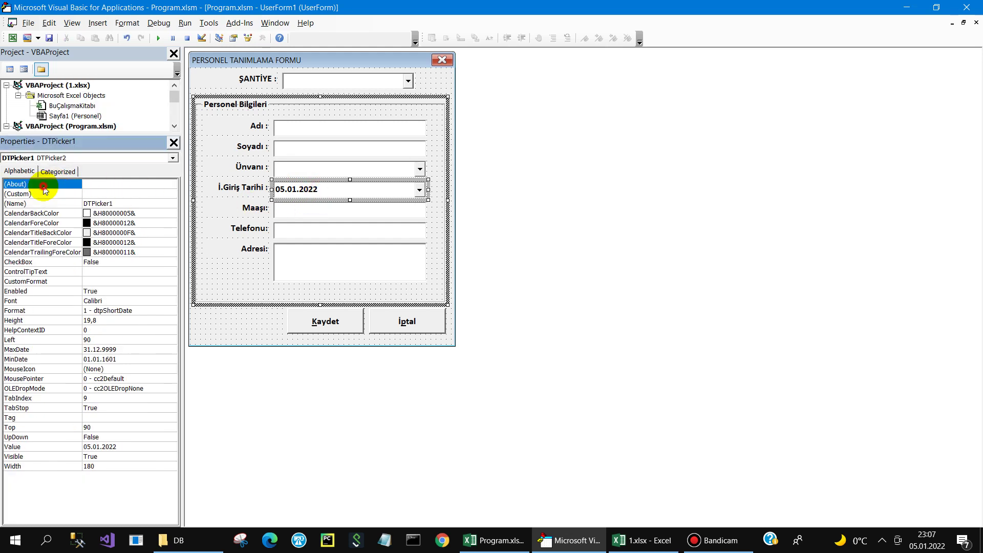
pyautogui.click(44, 204)
pyautogui.write('dtTarih')
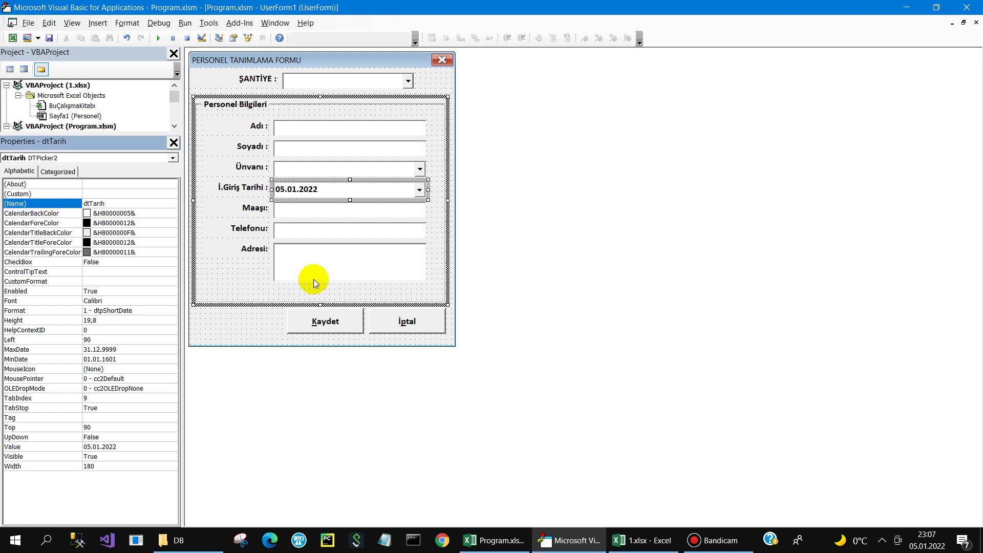
pyautogui.click(306, 212)
pyautogui.click(42, 185)
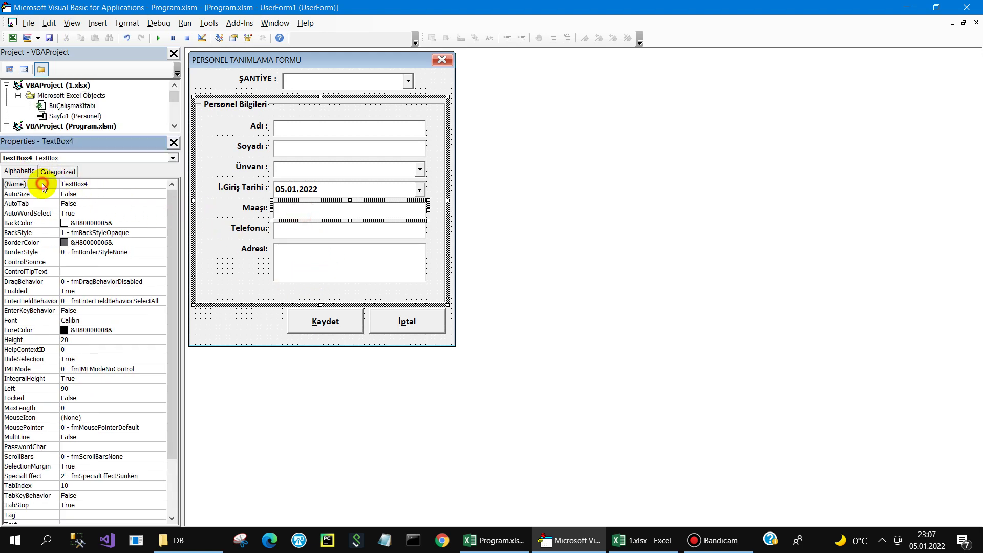
pyautogui.write('txt')
pyautogui.write('aas')
pyautogui.press('Return')
pyautogui.click(305, 232)
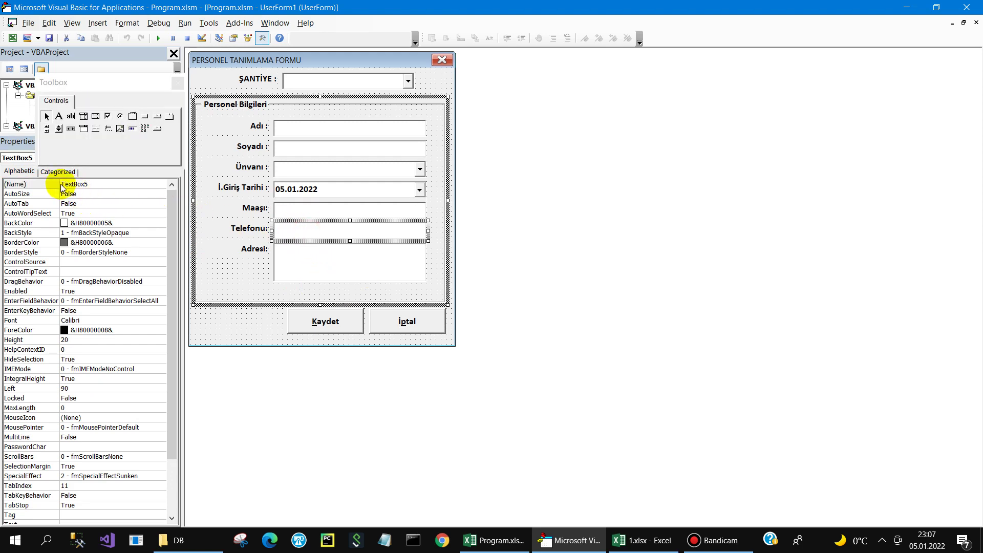
pyautogui.click(57, 189)
pyautogui.write('txtTelefon')
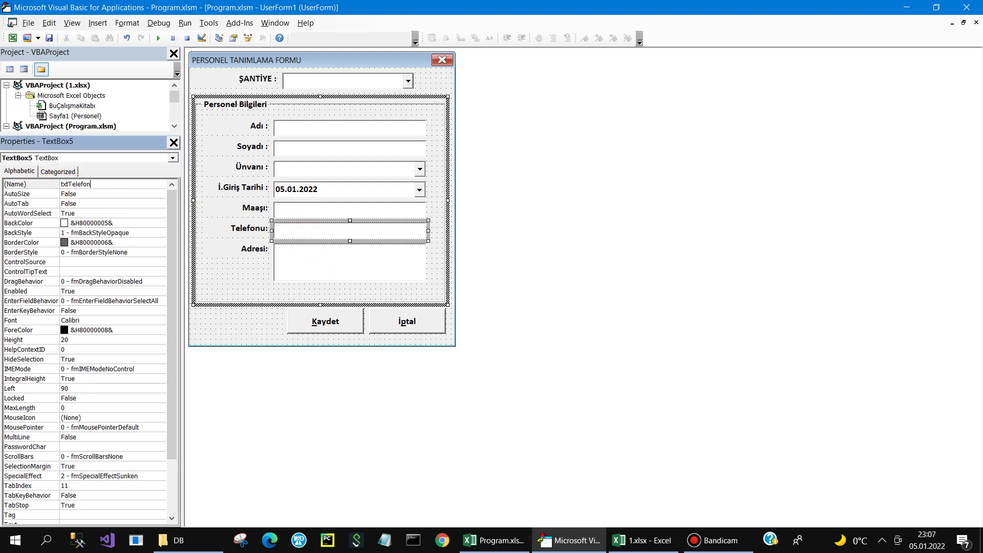
pyautogui.click(56, 188)
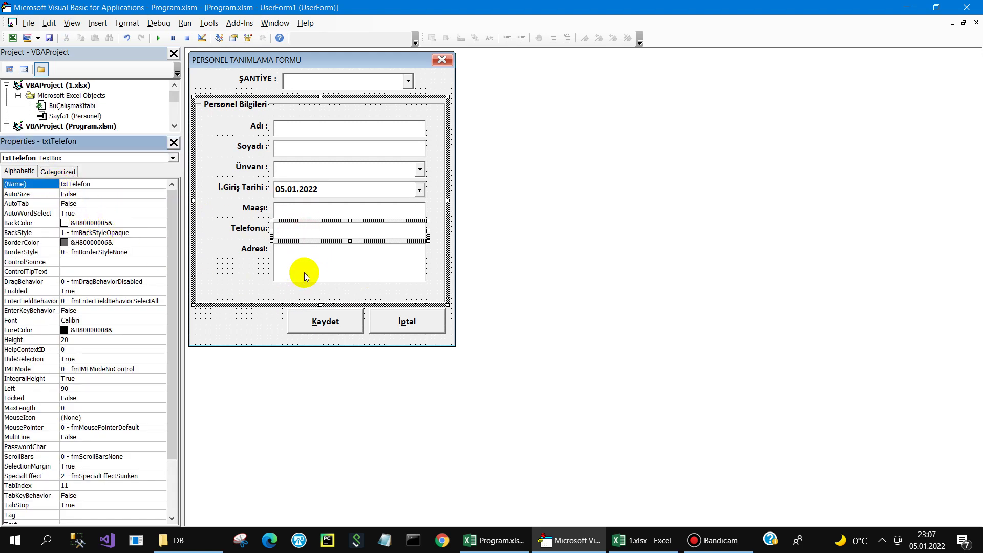
pyautogui.click(302, 271)
pyautogui.click(45, 187)
pyautogui.write('txt')
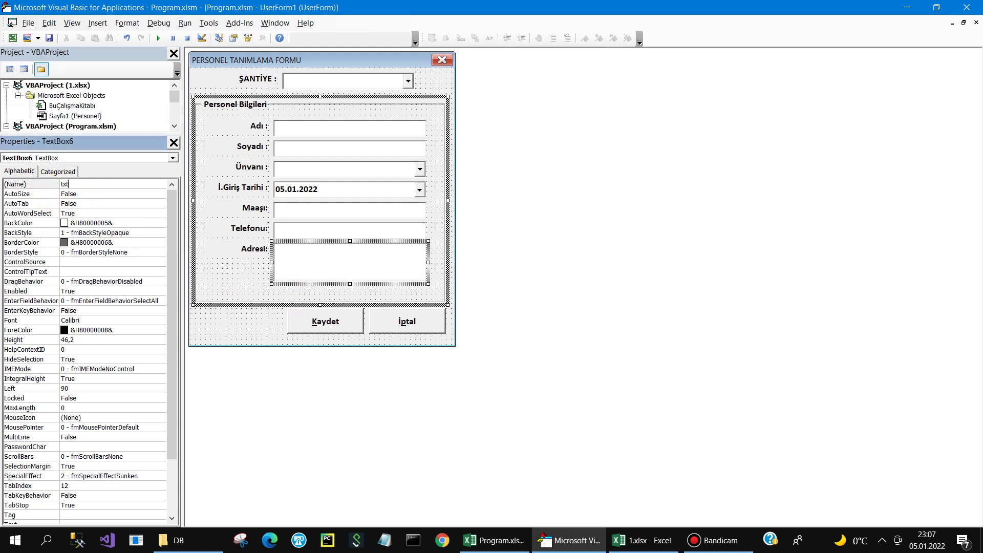
pyautogui.write('Adres')
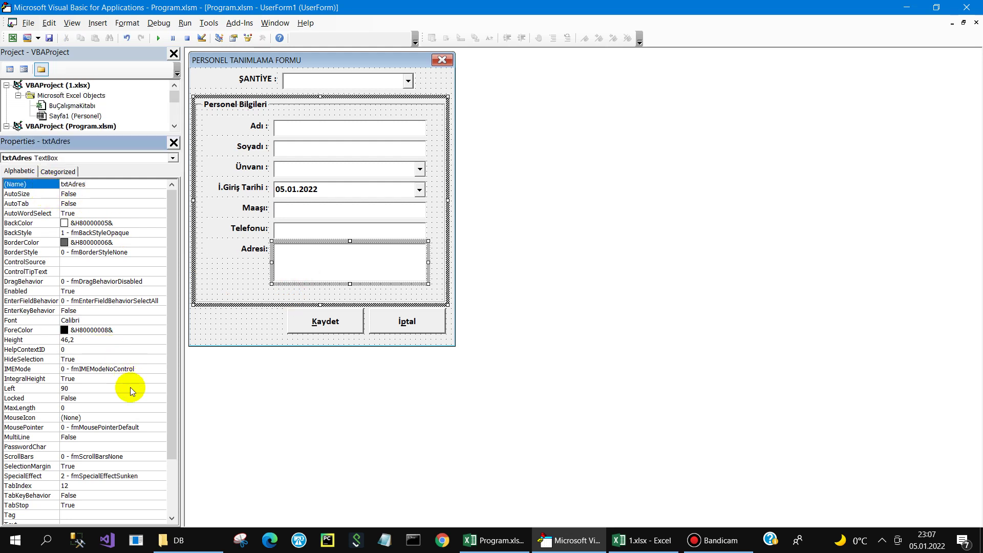
# Step: Set txtAdres ScrollBars to 2 - fmScrollBarsVertical and MultiLine to True
pyautogui.click(34, 455)
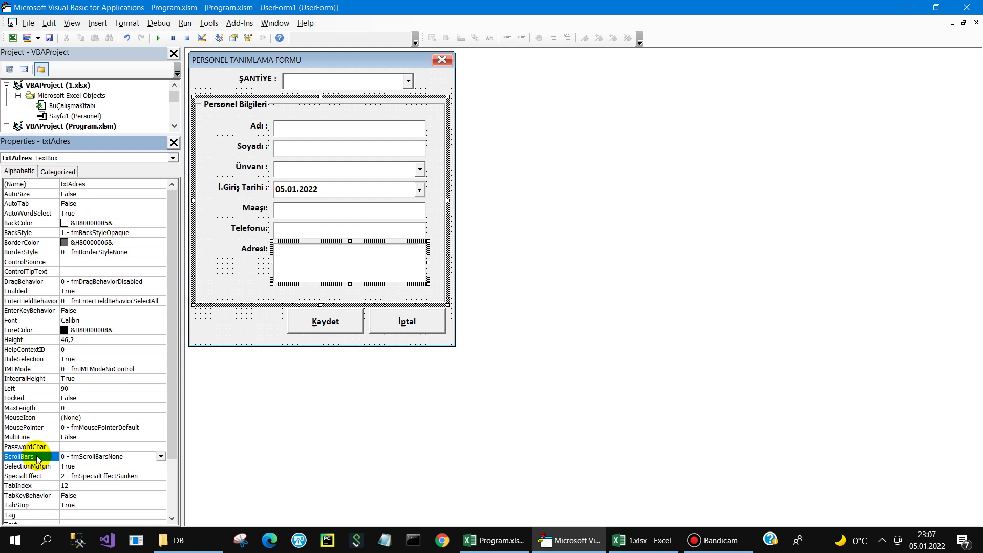
pyautogui.click(161, 456)
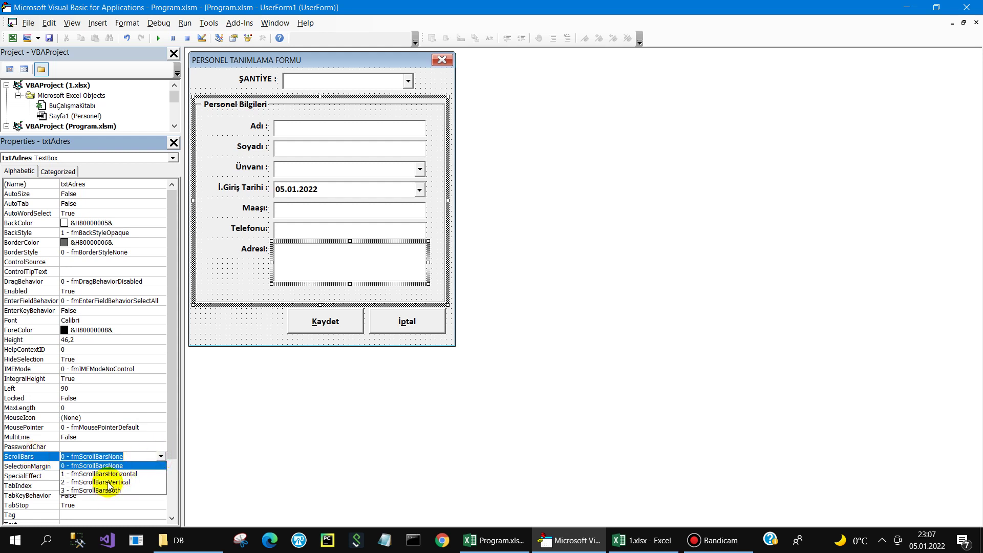
pyautogui.click(116, 482)
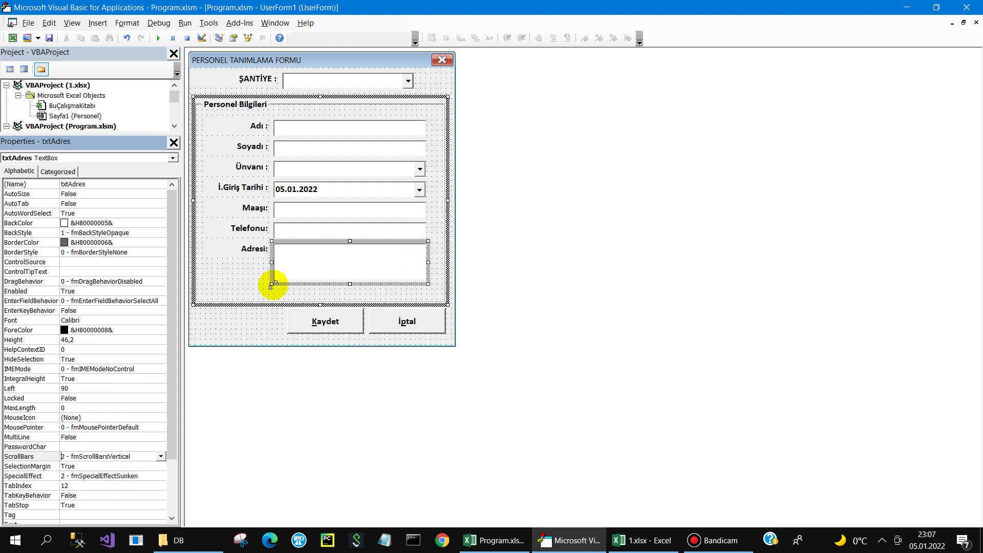
pyautogui.click(32, 438)
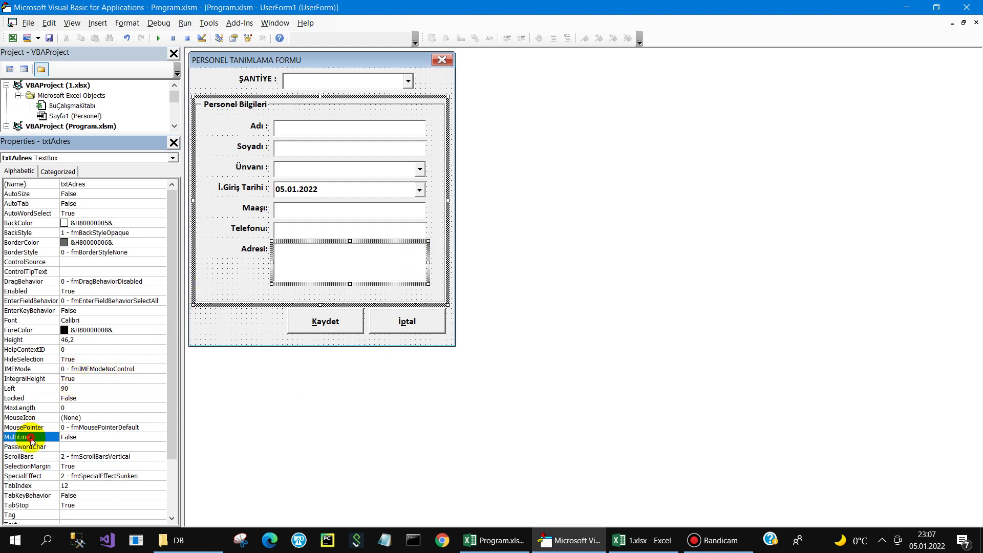
pyautogui.click(247, 310)
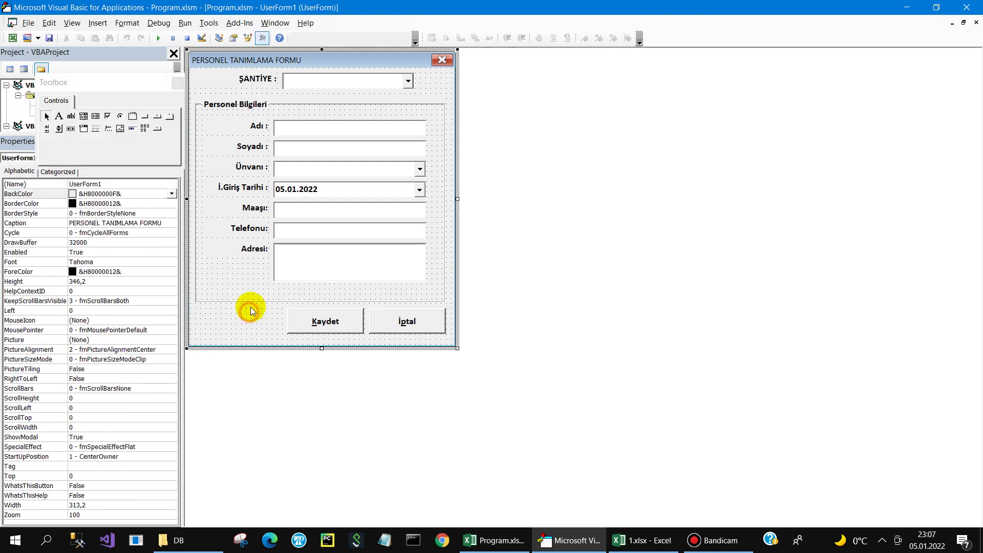
pyautogui.click(296, 167)
pyautogui.click(247, 337)
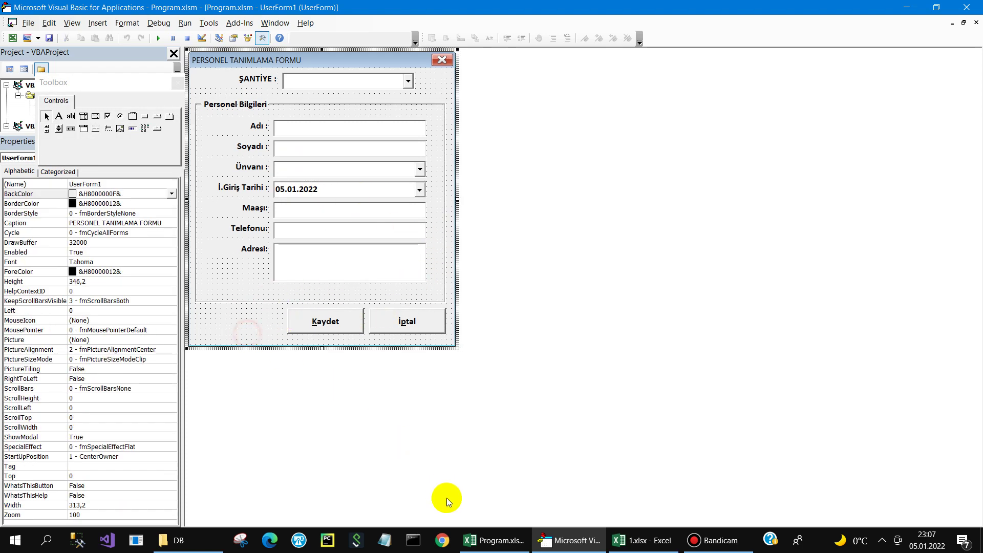
pyautogui.click(517, 547)
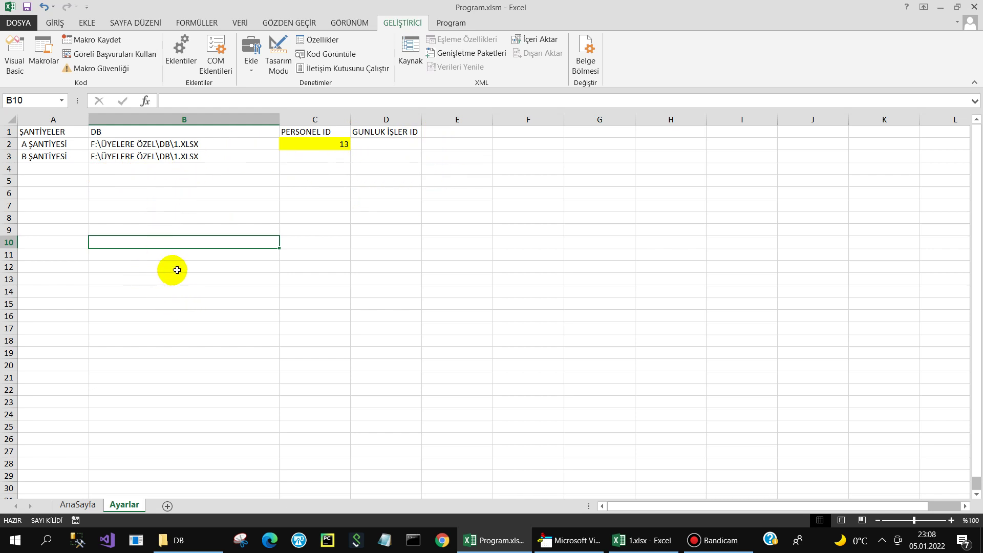
# Step: Rearrange the ID cells: PERSONEL ID in C1 with 13 in D1, GUNLUK İŞLER ID in C2
pyautogui.click(368, 129)
pyautogui.moveTo(386, 131); pyautogui.dragTo(318, 166)
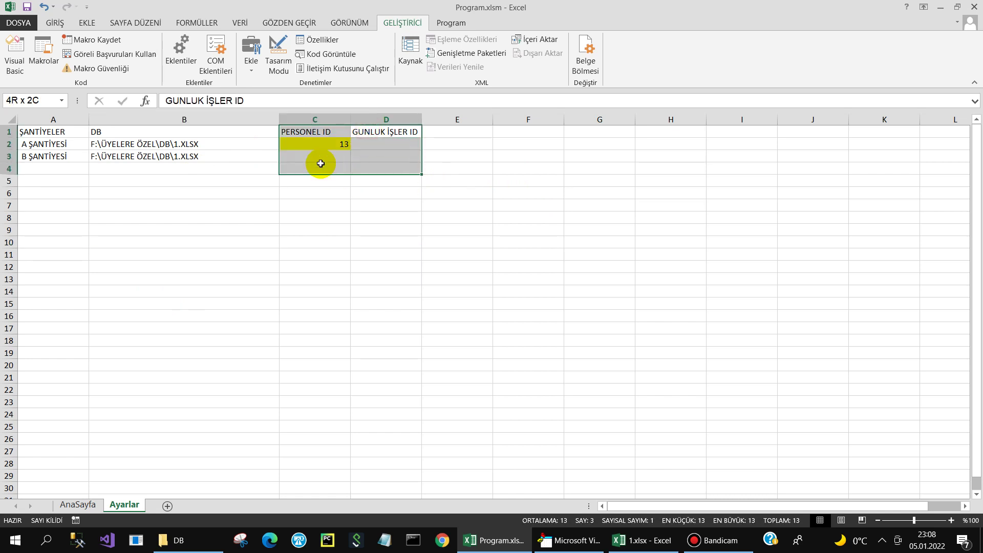
pyautogui.click(402, 156)
pyautogui.click(379, 132)
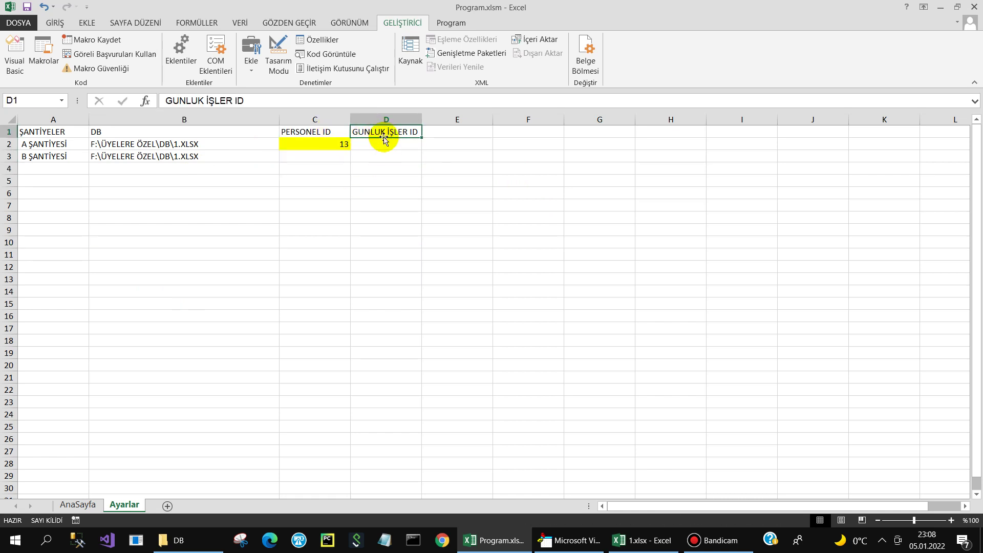
pyautogui.moveTo(385, 139); pyautogui.dragTo(321, 167)
pyautogui.click(328, 147)
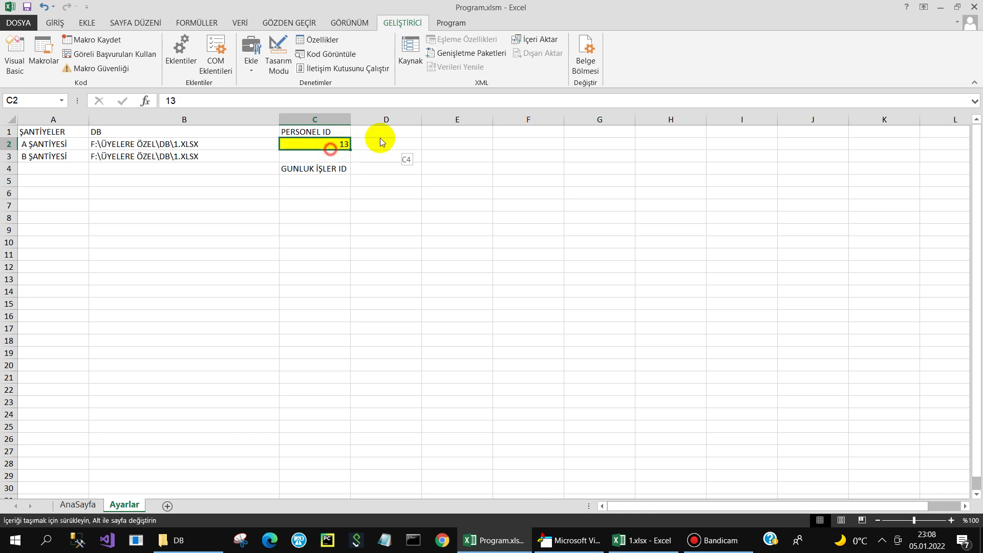
pyautogui.moveTo(381, 142); pyautogui.dragTo(384, 132)
pyautogui.click(319, 176)
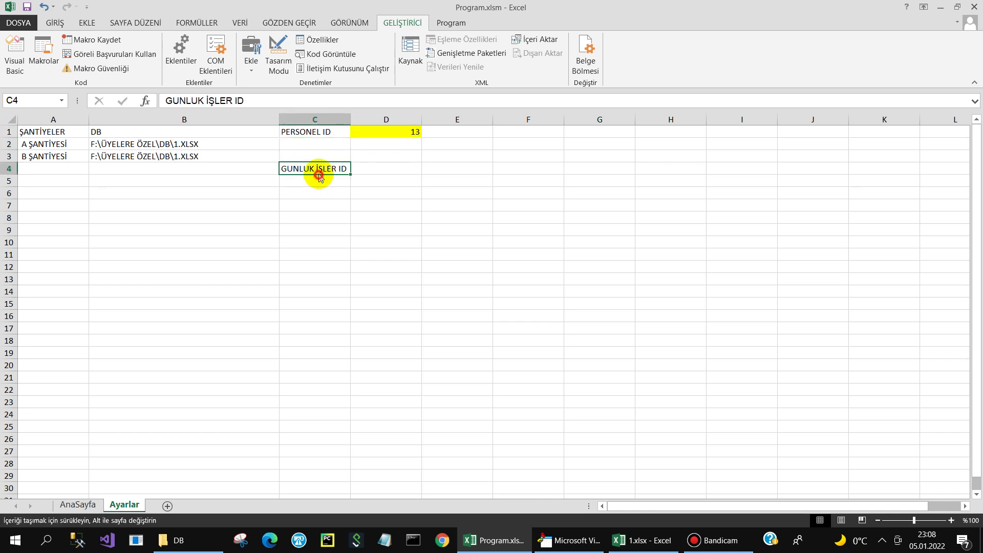
pyautogui.moveTo(319, 175); pyautogui.dragTo(318, 153)
pyautogui.click(482, 129)
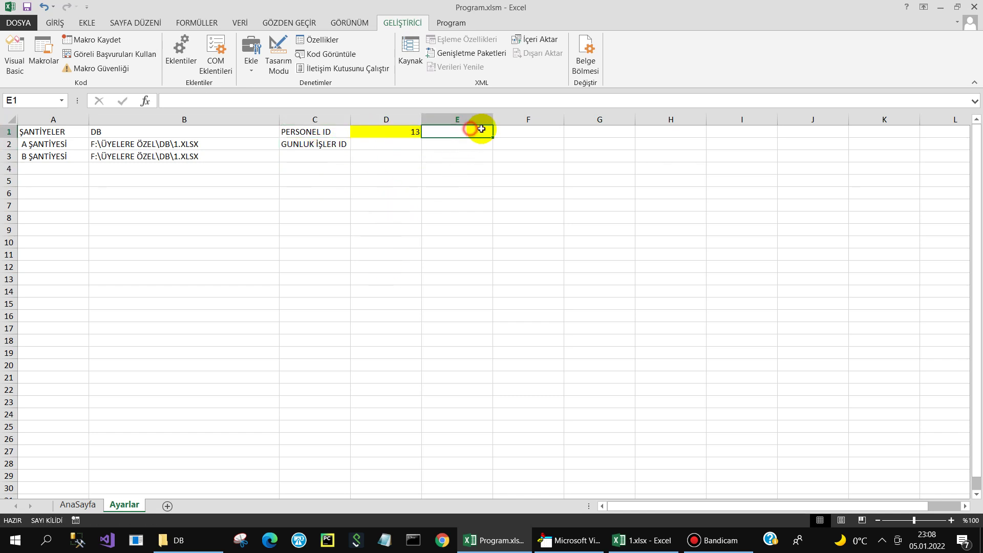
# Step: Enter ÜNVANLAR in E1 and USTA, TEKNİKER, MÜHENDİS, SORUMLU, ŞEF in E2:E6
pyautogui.write('ü')
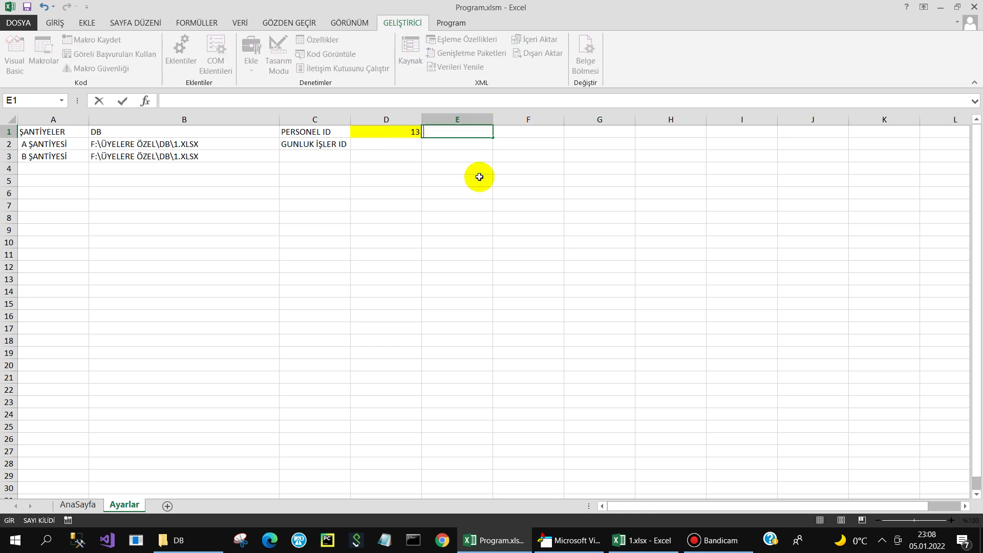
pyautogui.write('LAR')
pyautogui.press('Tab')
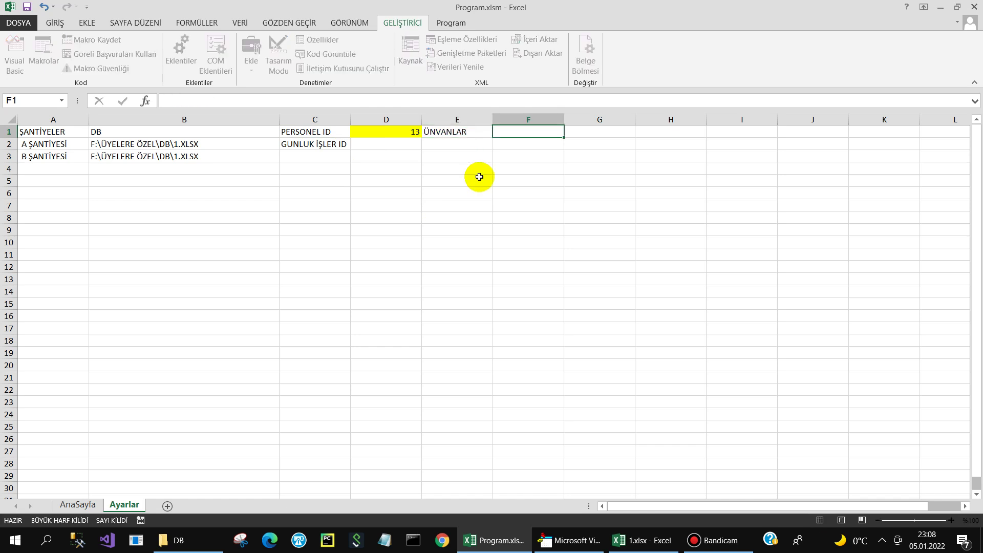
pyautogui.click(465, 146)
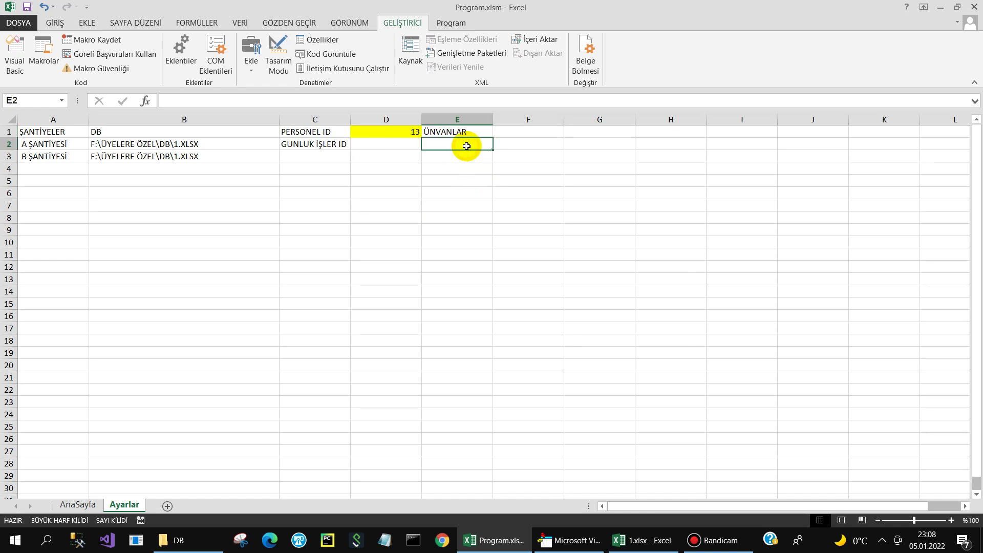
pyautogui.write('USTA')
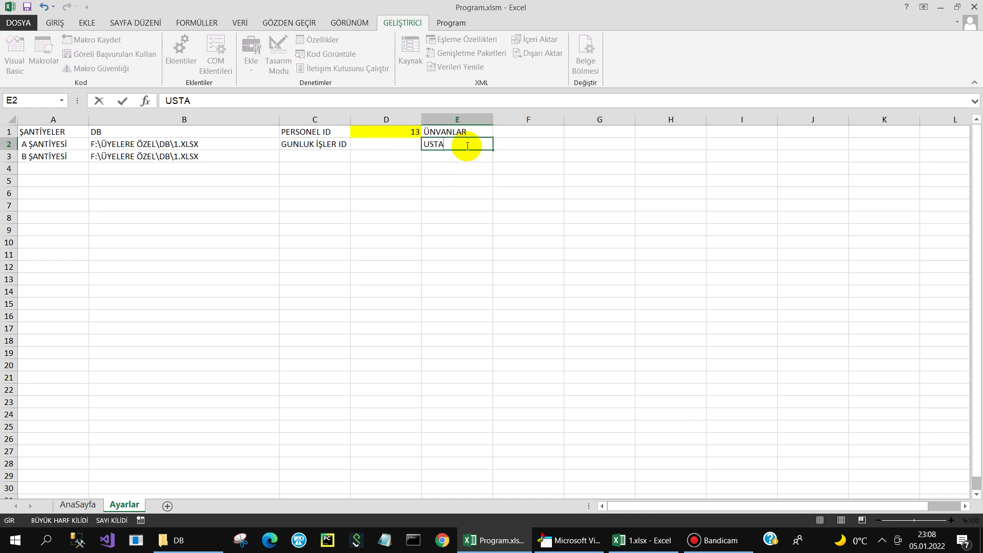
pyautogui.press('Return')
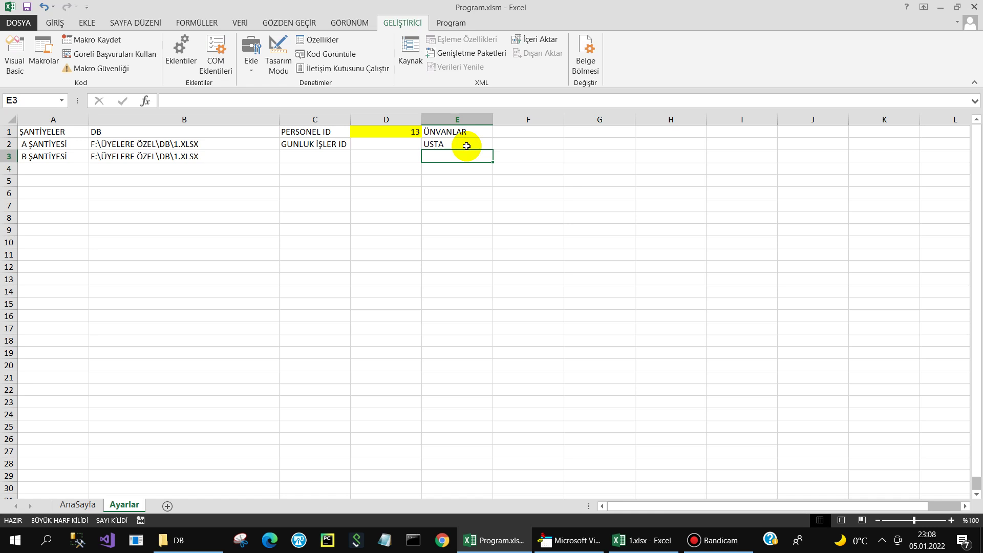
pyautogui.write('TEKNİKER')
pyautogui.press('Return')
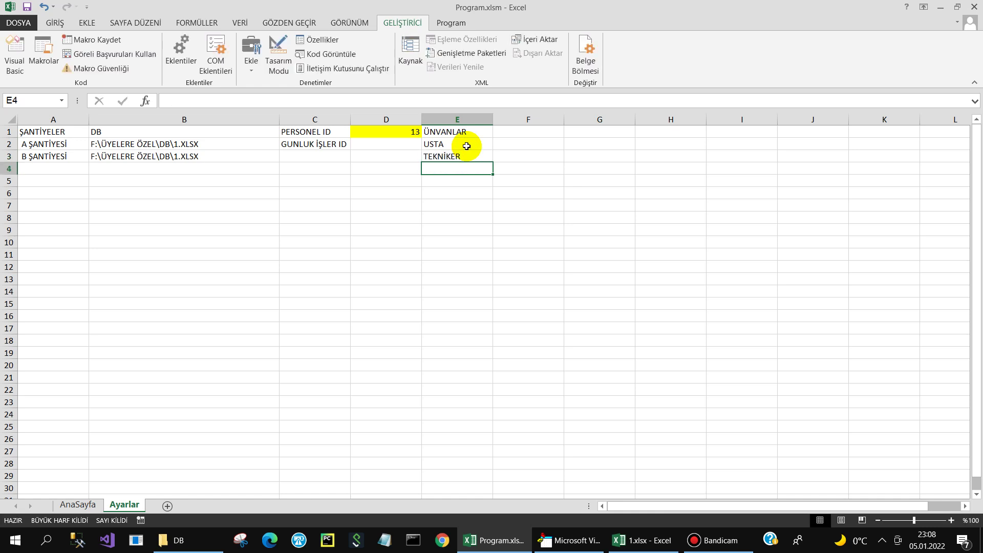
pyautogui.write('MÜHENDİS')
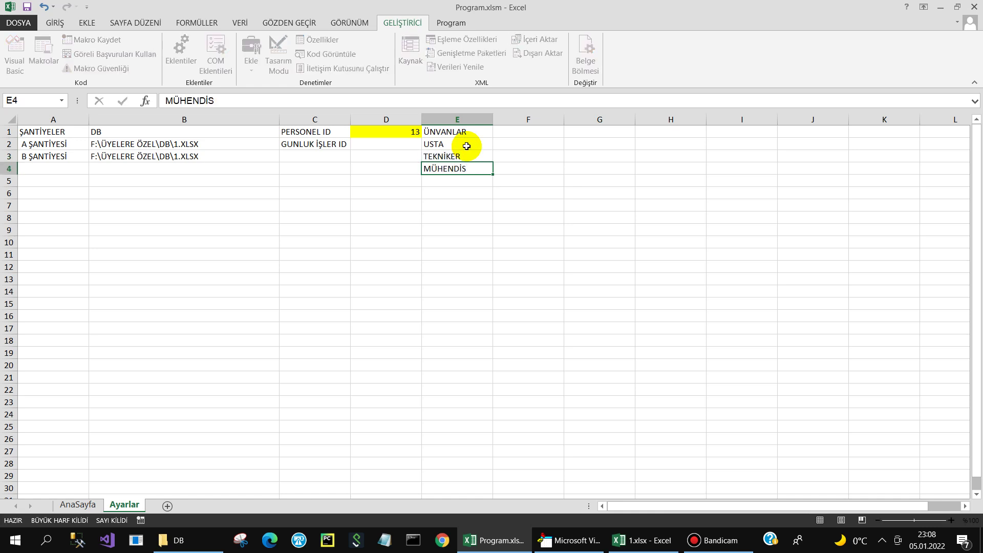
pyautogui.press('Return')
pyautogui.write('SORUMLU')
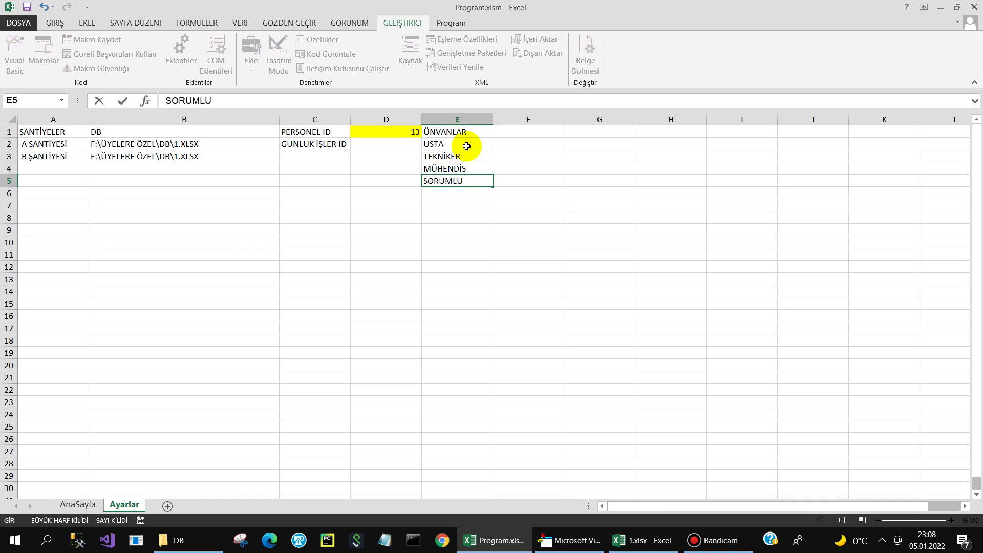
pyautogui.press('Return')
pyautogui.write('ŞEF')
pyautogui.press('Return')
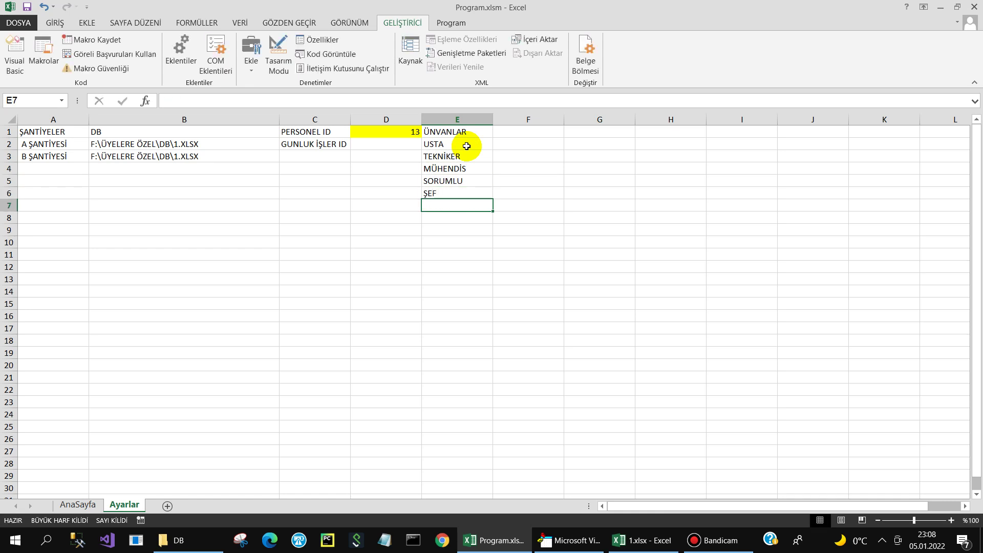
# Step: Format the ÜNVANLAR heading with blue fill, bold white text and centre alignment
pyautogui.click(466, 146)
pyautogui.click(465, 131)
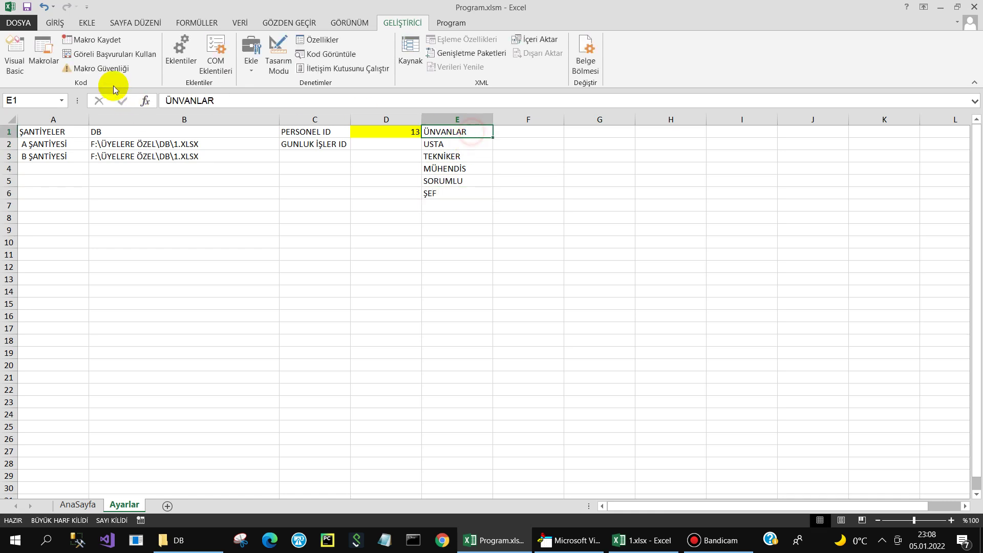
pyautogui.click(51, 24)
pyautogui.click(181, 63)
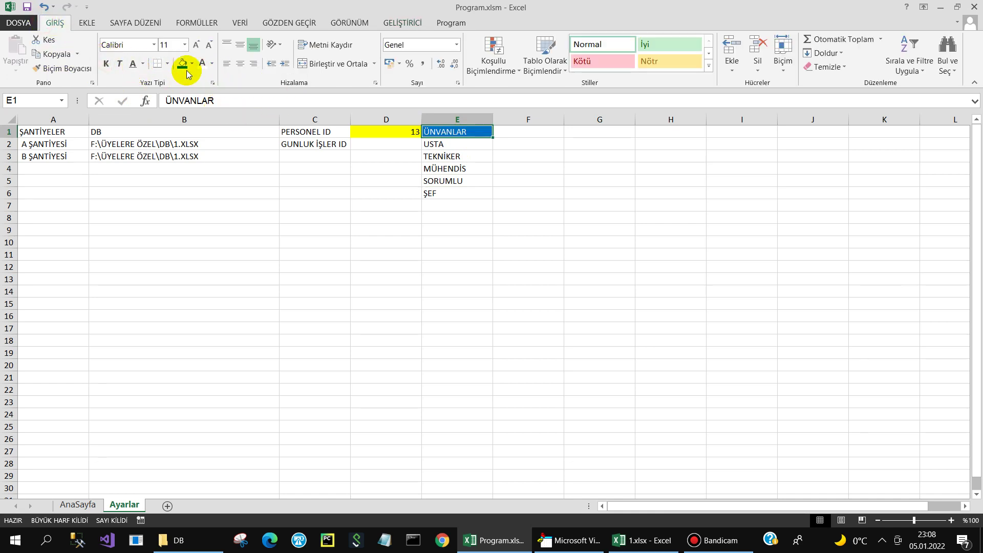
pyautogui.click(107, 63)
pyautogui.click(203, 64)
pyautogui.click(239, 63)
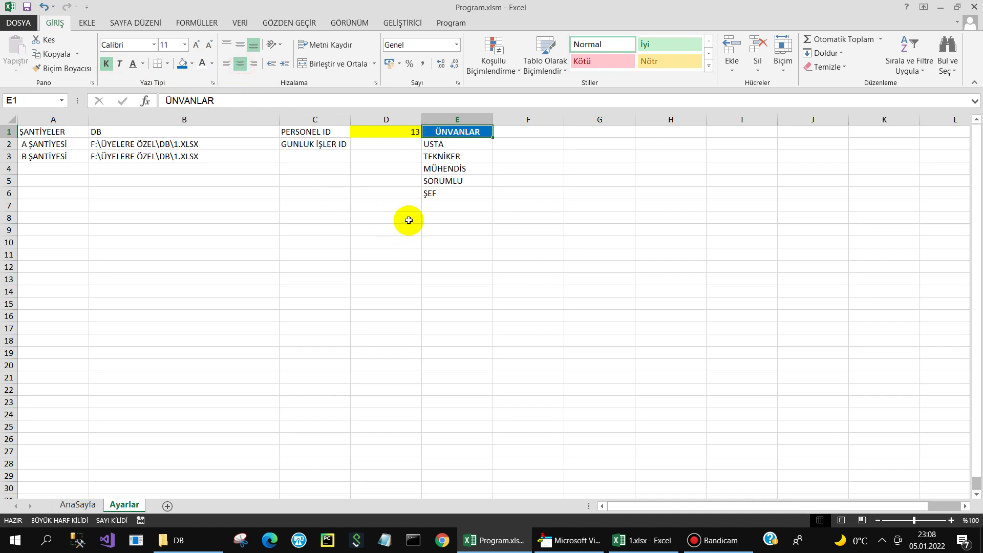
pyautogui.click(465, 221)
# Step: Copy the site-listing code and paste it under a new UnvanListele line
pyautogui.click(568, 540)
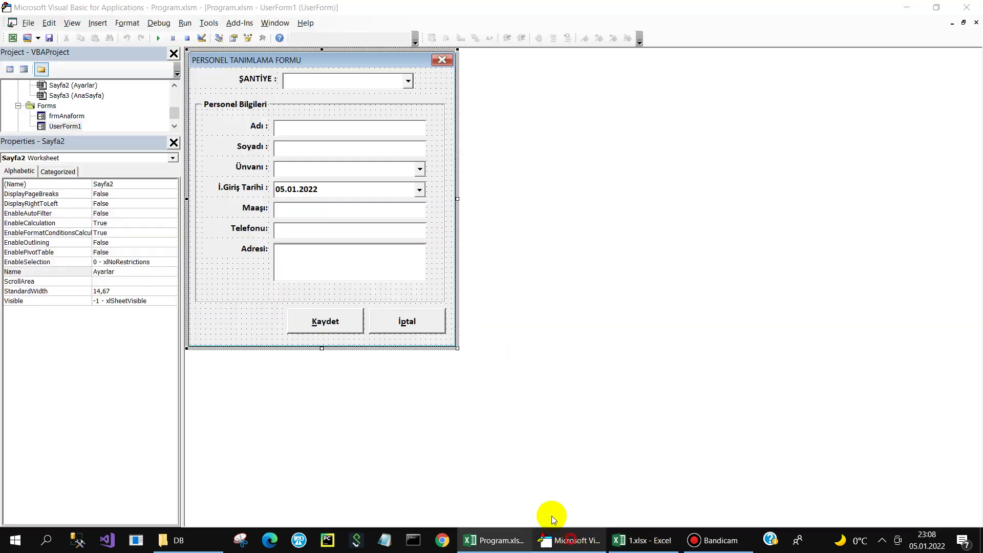
pyautogui.doubleClick(450, 193)
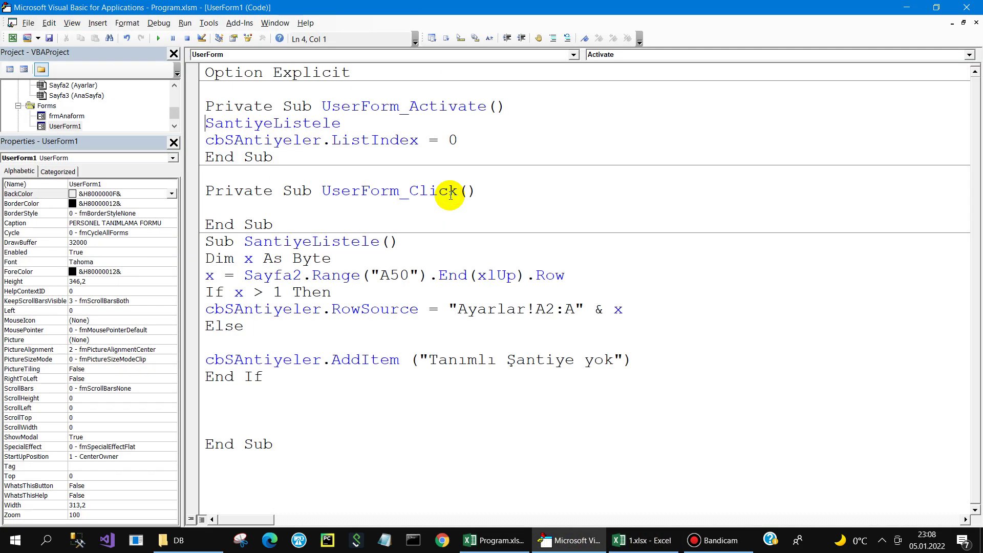
pyautogui.moveTo(264, 381); pyautogui.dragTo(166, 260)
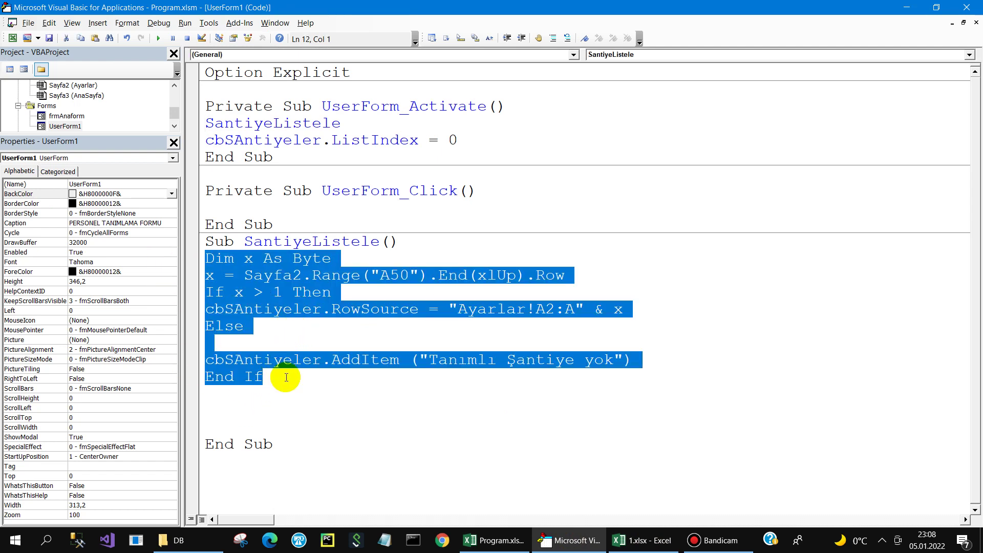
pyautogui.click(224, 463)
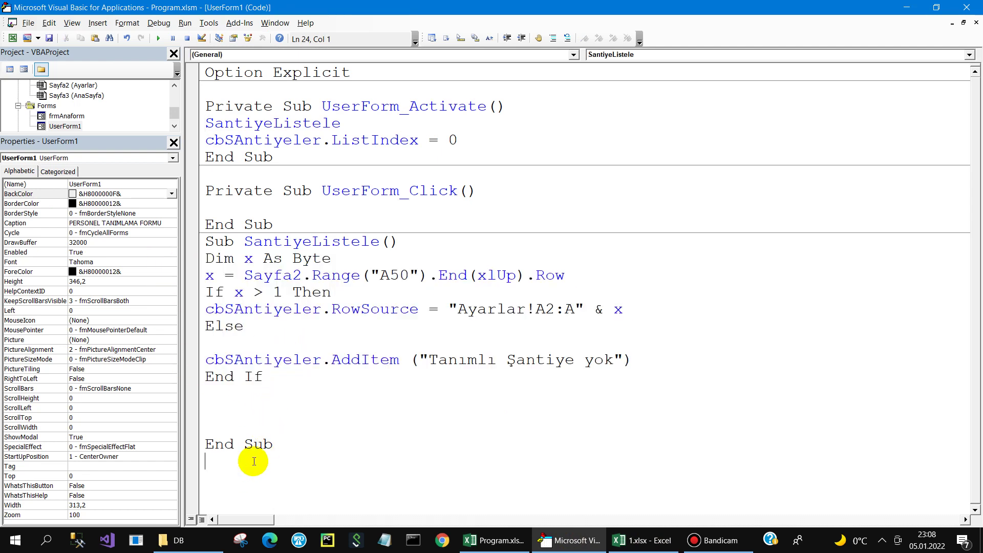
pyautogui.write('un')
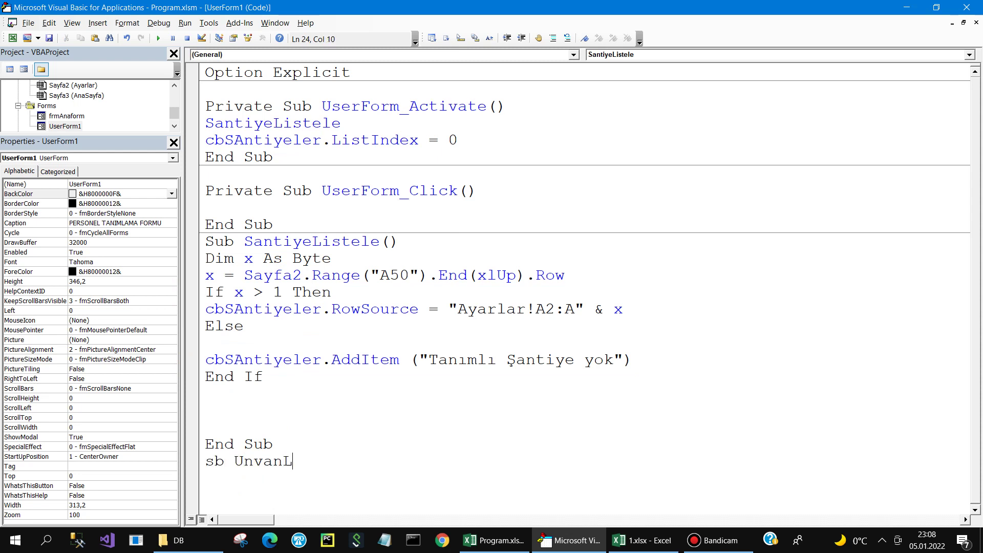
pyautogui.write('Dim x As Byte x = Sayfa2.Range("A50").End(xlUp).Row If x > 1 Then cbSAntiyeler.RowSource = "Ayarlar!A2:A" & x Else  cbSAntiyeler.AddItem ("Tanımlı Şantiye yok") End If')
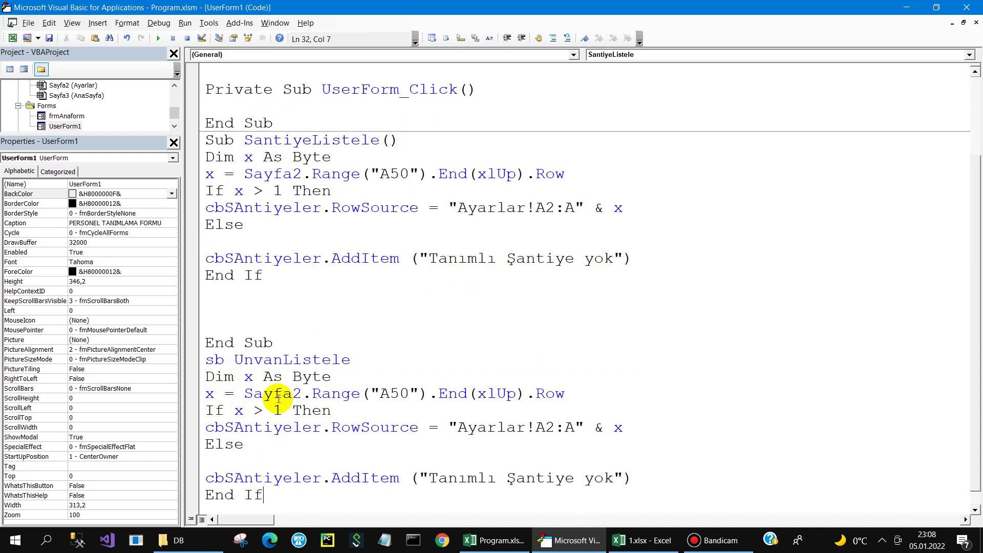
# Step: Change the A50 reference to column E after checking the Ayarlar sheet
pyautogui.click(390, 393)
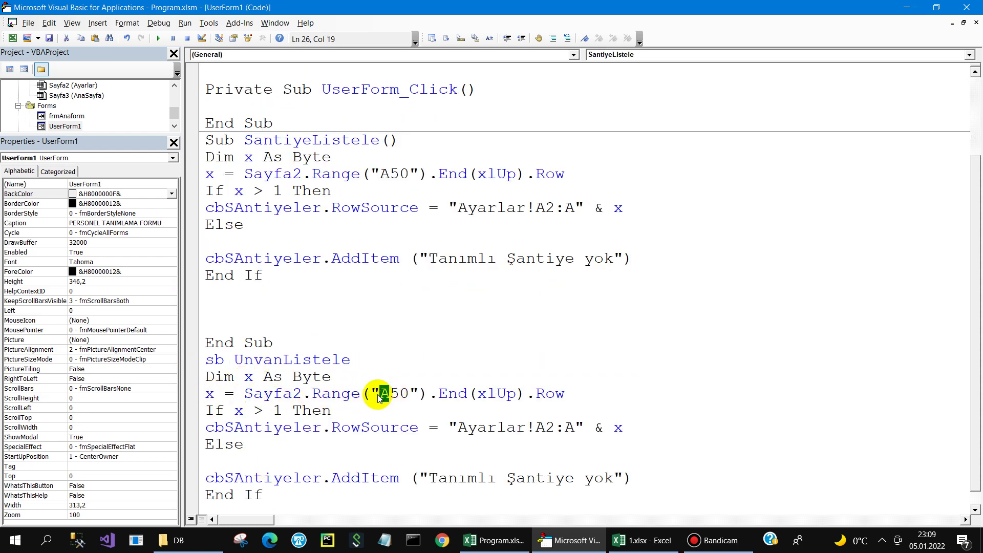
pyautogui.write('E')
pyautogui.click(628, 540)
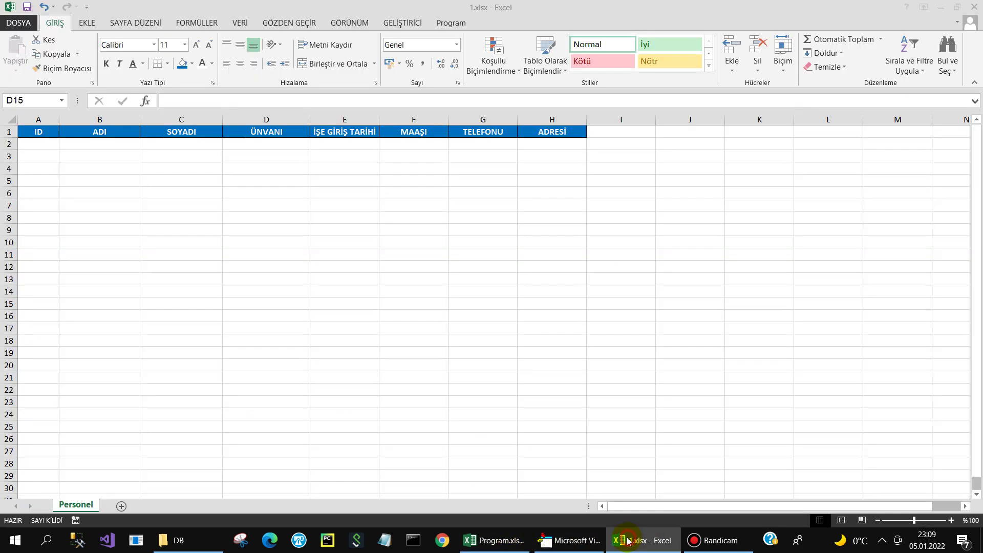
pyautogui.click(494, 540)
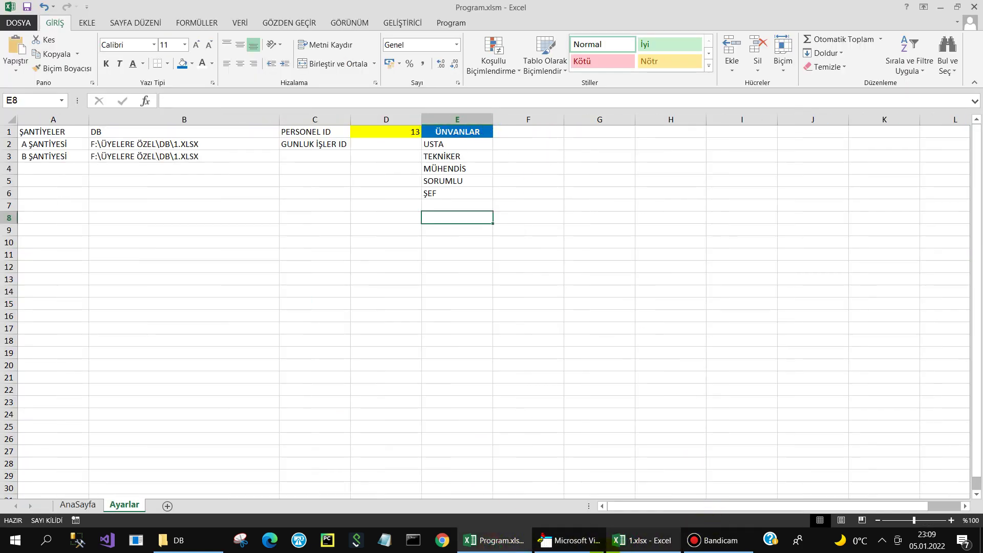
pyautogui.click(568, 540)
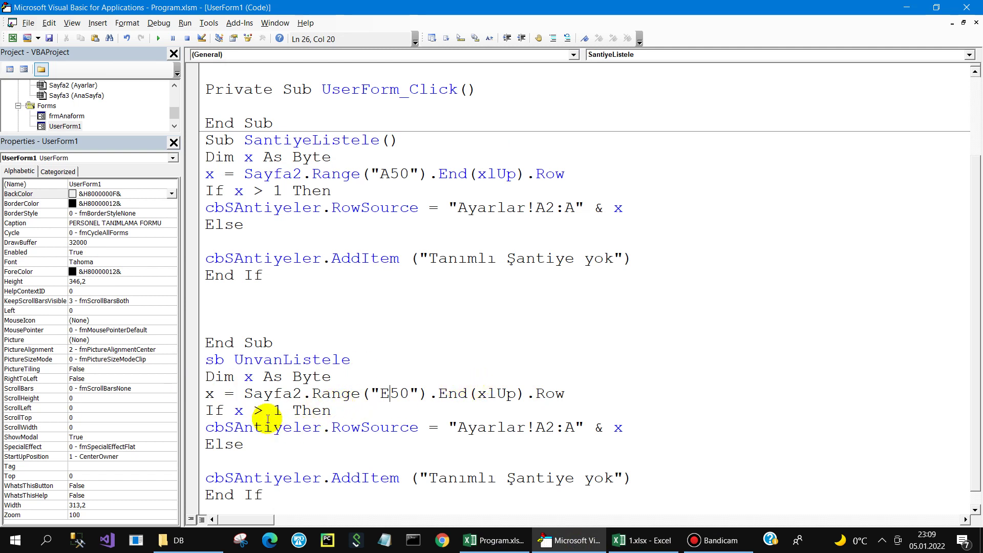
# Step: Replace cbSAntiyeler with cbUnvan and change the range to Ayarlar!E2:E
pyautogui.doubleClick(248, 432)
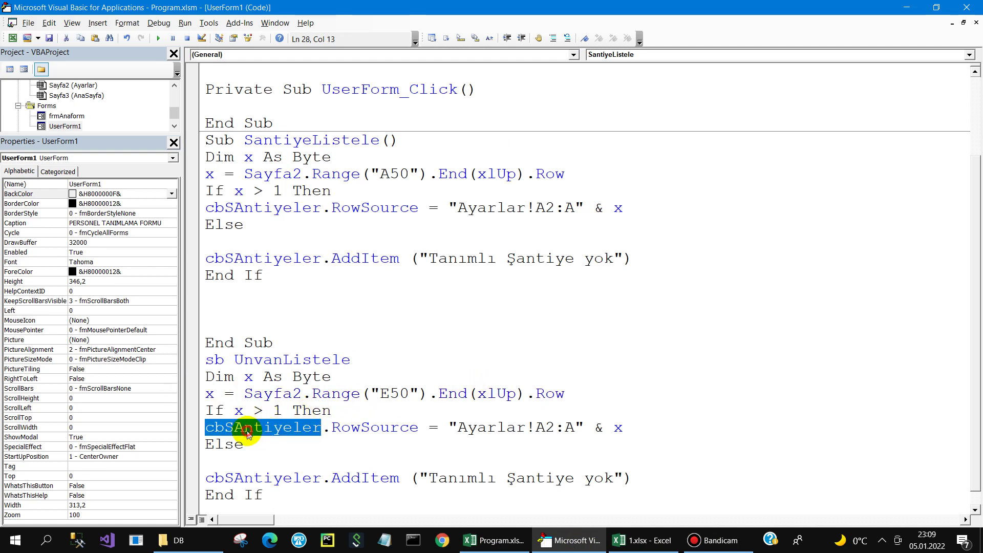
pyautogui.write('cab')
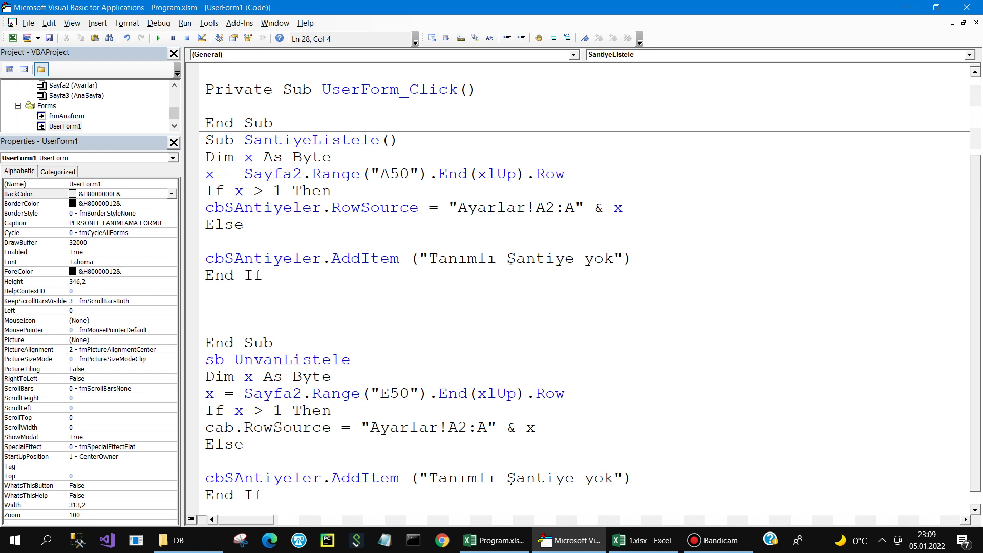
pyautogui.press('BackSpace')
pyautogui.press('BackSpace')
pyautogui.write('b')
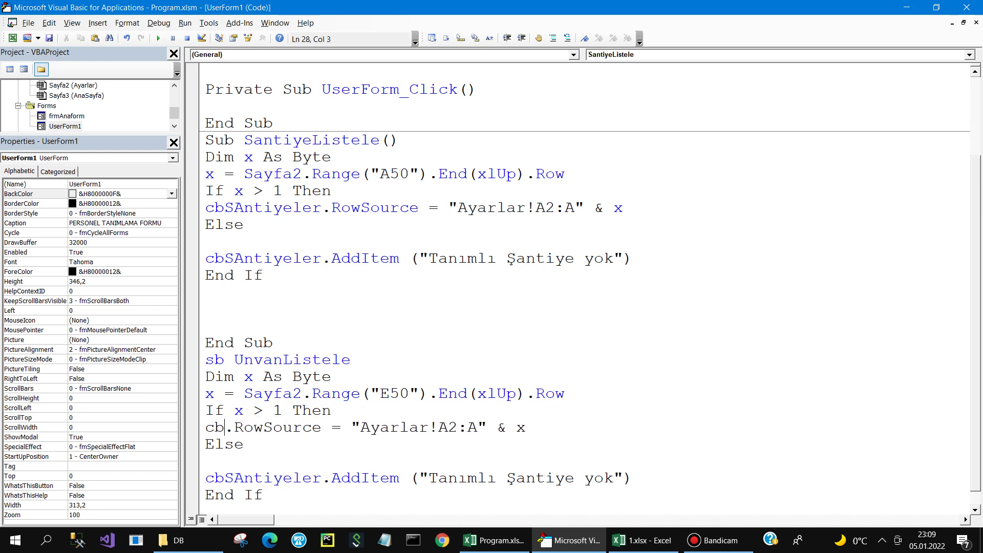
pyautogui.write('Unvan')
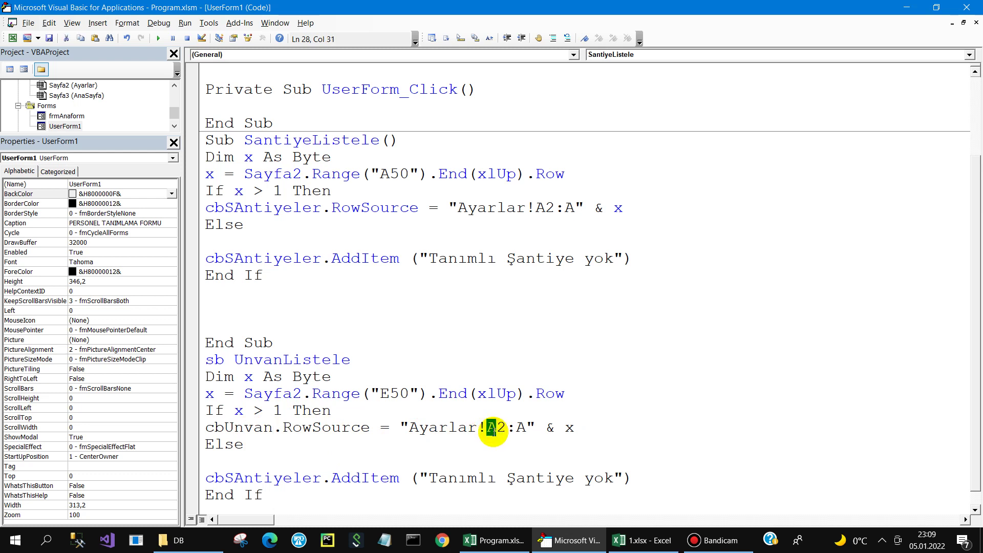
pyautogui.write('E')
pyautogui.doubleClick(521, 428)
pyautogui.write('E')
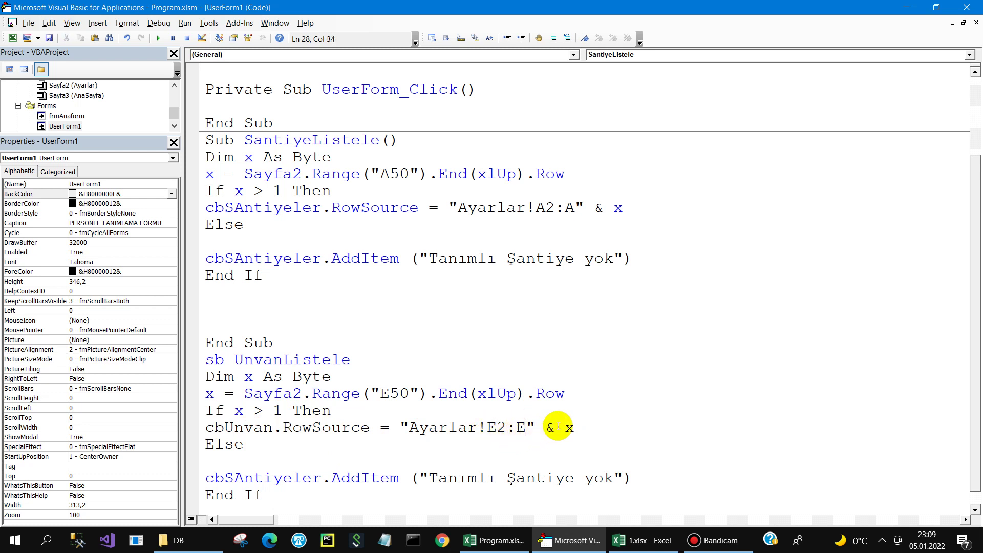
pyautogui.doubleClick(250, 479)
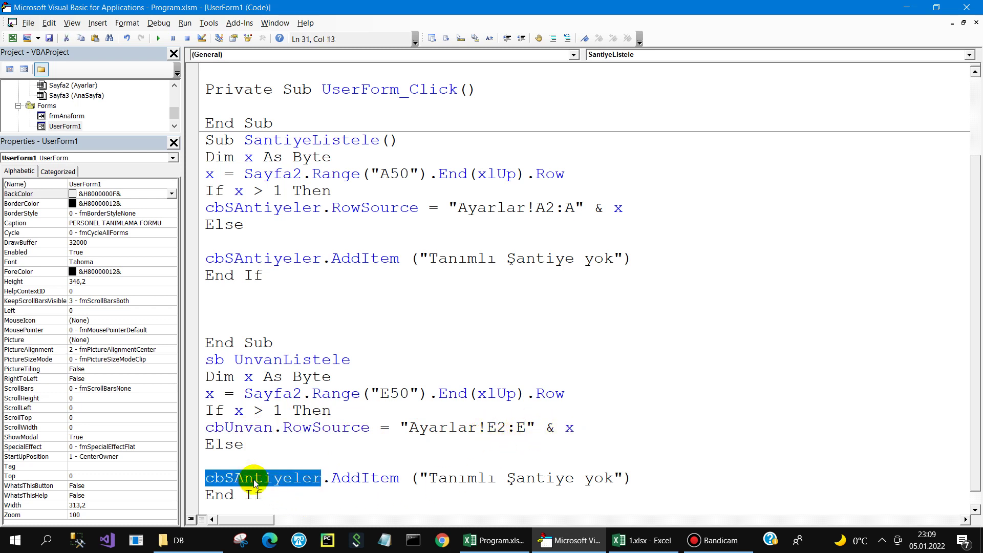
pyautogui.write('cbUnvan')
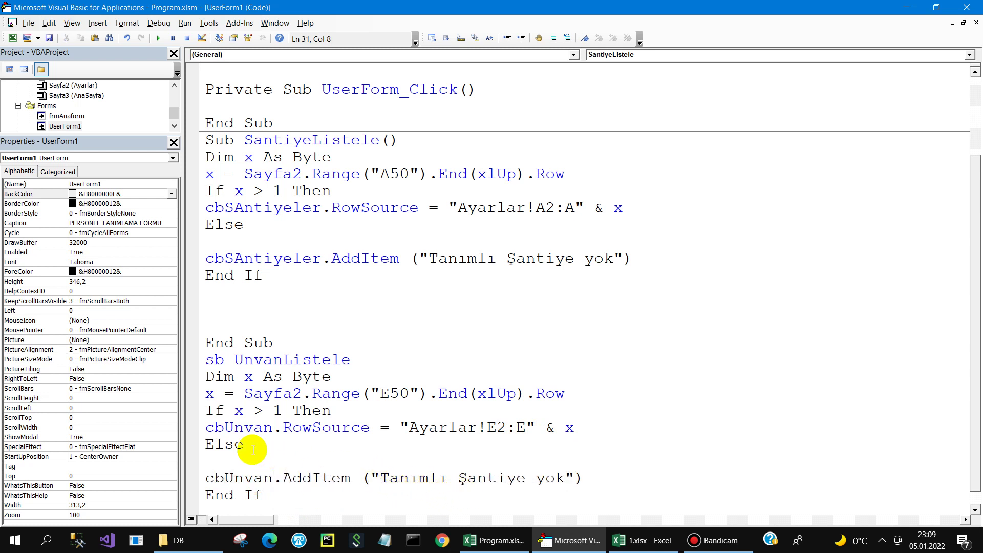
# Step: Replace the fallback AddItem message with "Tanımlı Ünvan Yok"
pyautogui.moveTo(380, 478)
pyautogui.mouseDown()
pyautogui.moveTo(558, 492)
pyautogui.moveTo(568, 479)
pyautogui.mouseUp()
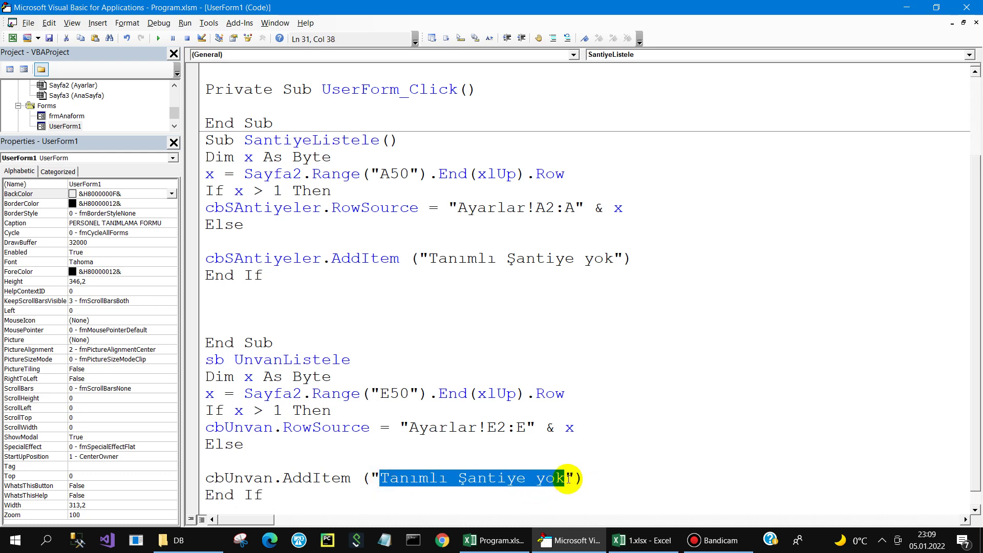
pyautogui.write('T')
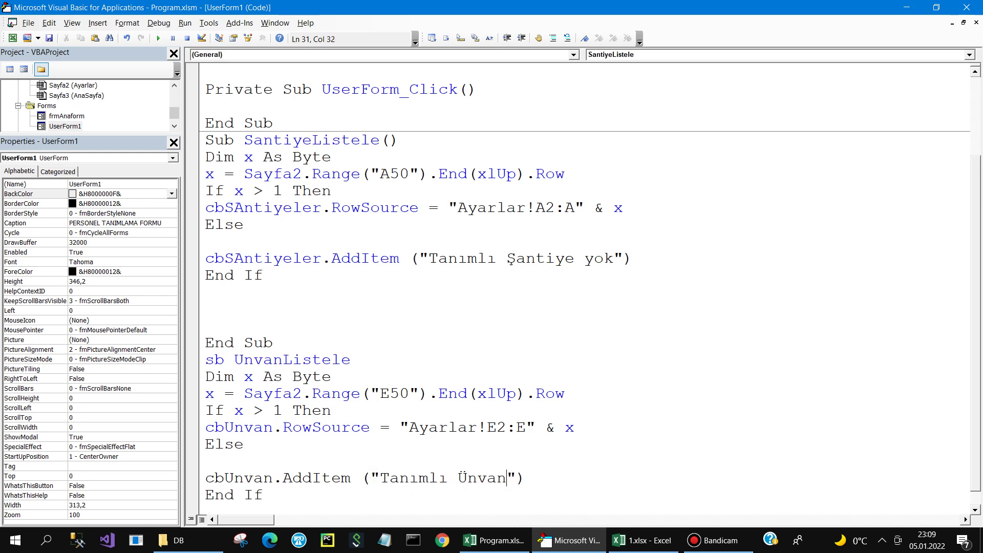
pyautogui.write('Yok')
pyautogui.click(377, 322)
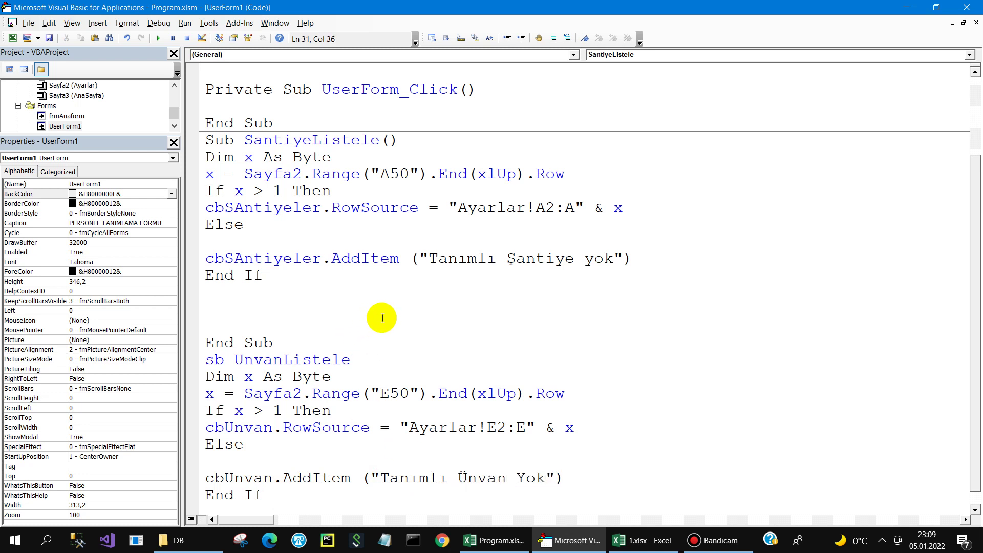
pyautogui.scroll(2, 310, 129)
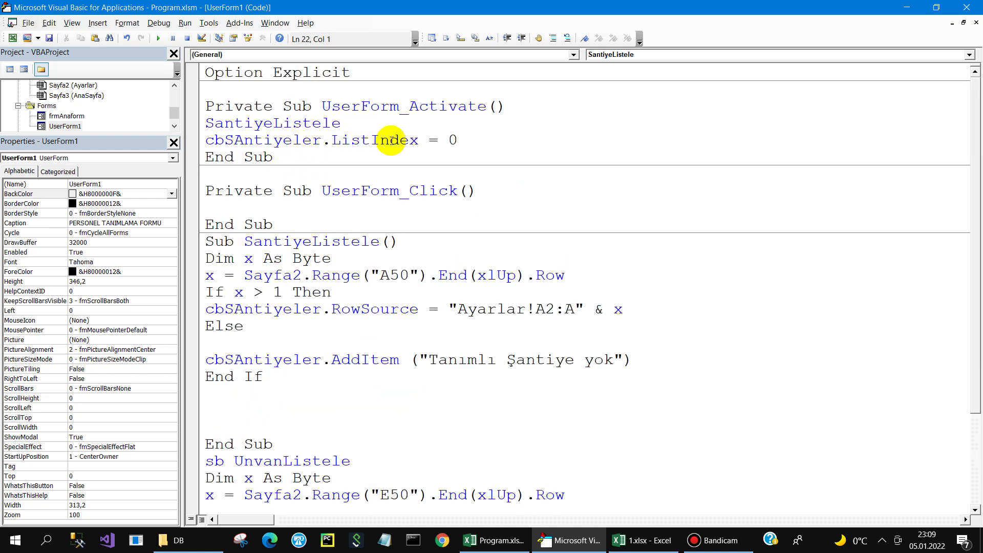
# Step: Begin an UnvanListele call on a new line below the SantiyeListele call
pyautogui.click(405, 122)
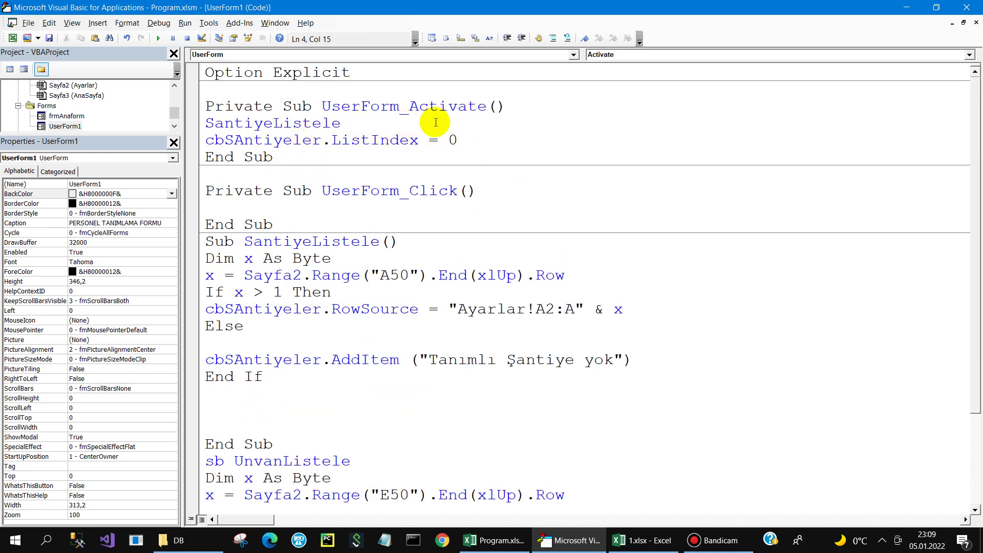
pyautogui.press('Return')
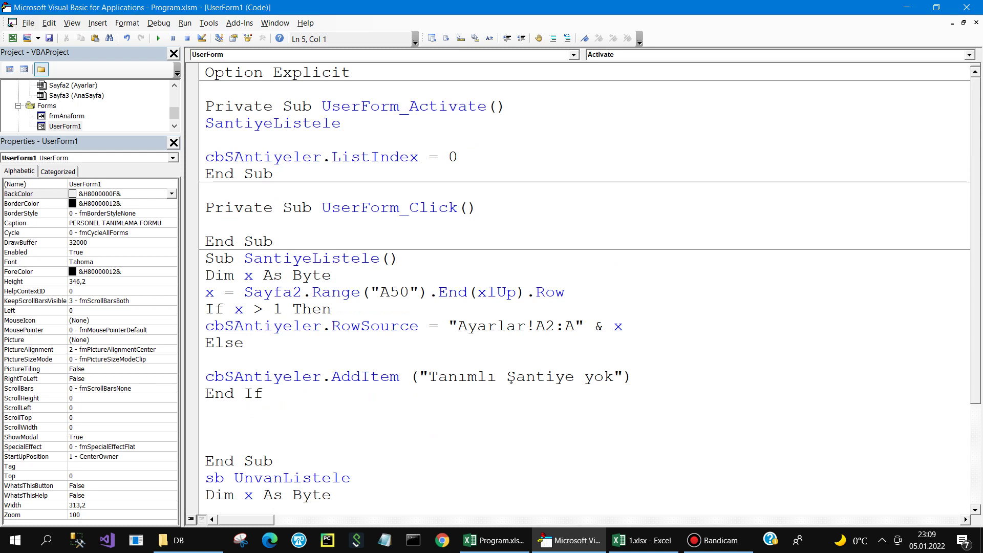
pyautogui.write('un')
pyautogui.hotkey('ctrl', 'space')
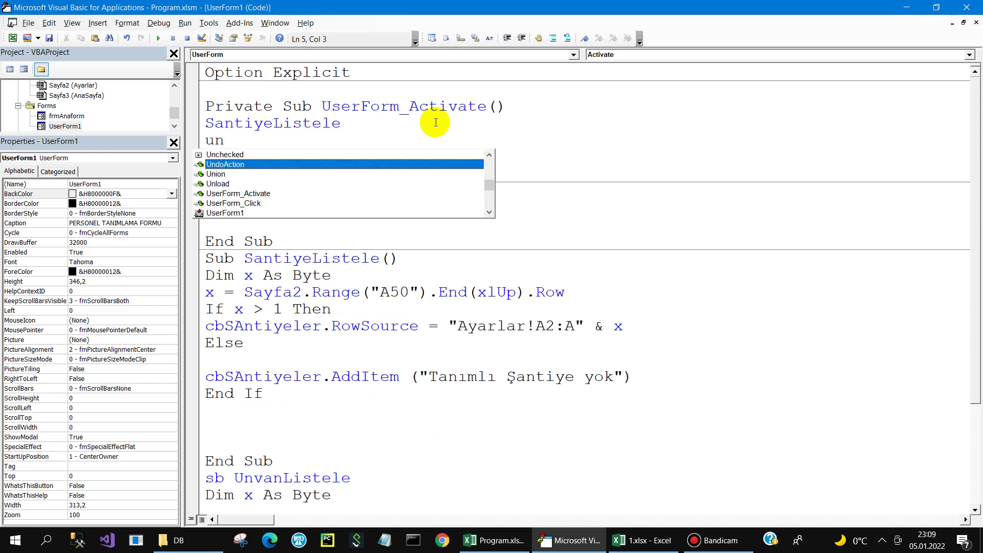
pyautogui.press('Down')
pyautogui.press('Down')
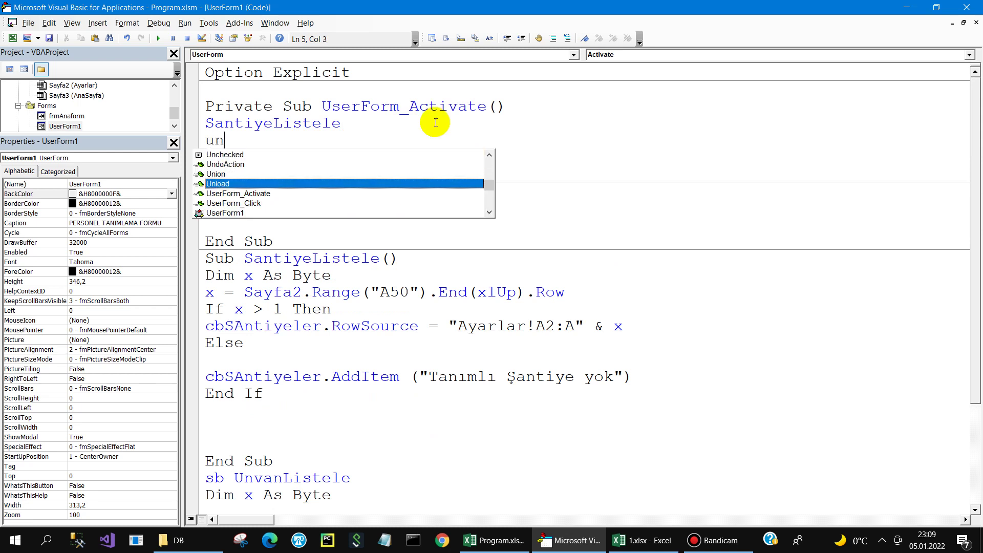
pyautogui.press('BackSpace')
pyautogui.write('nva')
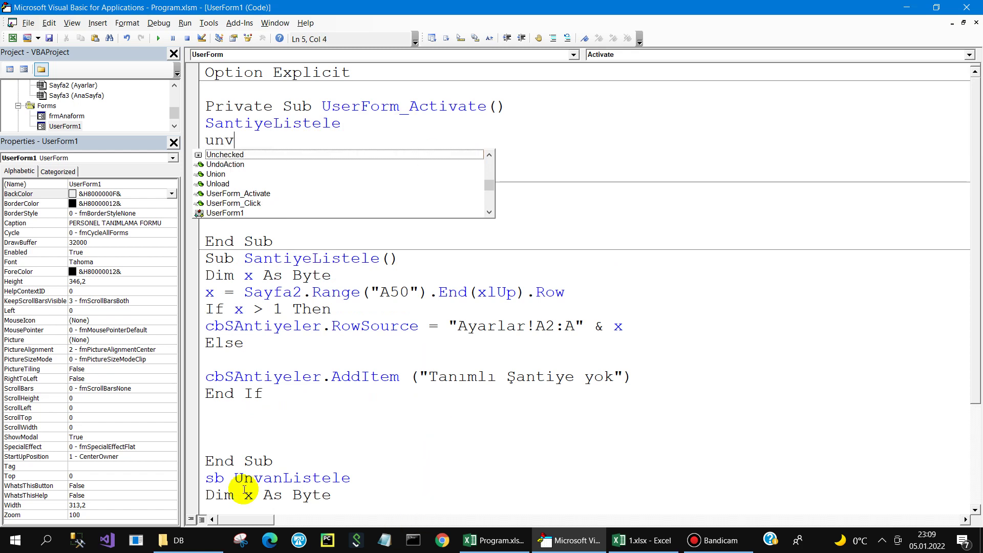
# Step: Turn the UnvanListele line into a complete Sub…End Sub declaration
pyautogui.click(215, 478)
pyautogui.write('u')
pyautogui.scroll(-2, 325, 439)
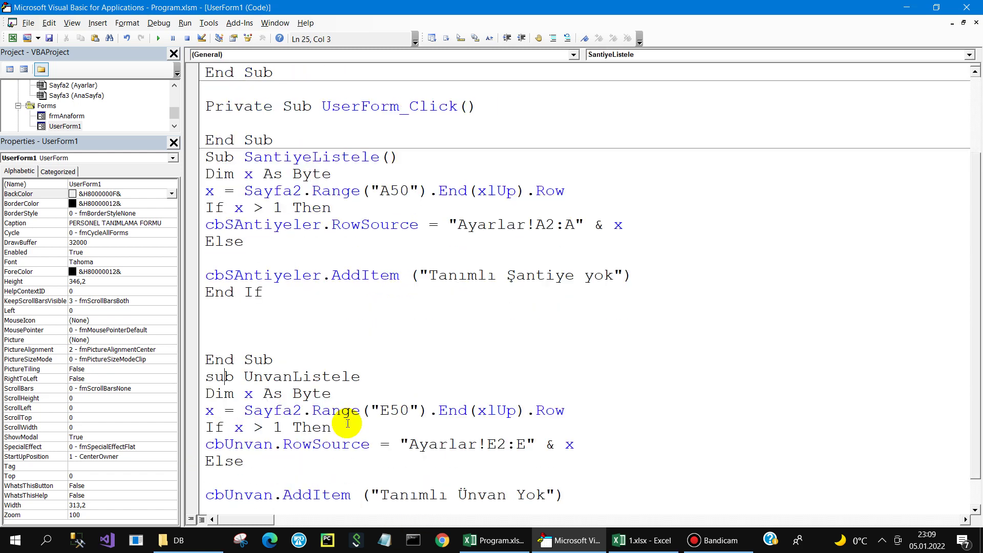
pyautogui.scroll(-1, 408, 388)
pyautogui.press('End')
pyautogui.press('Return')
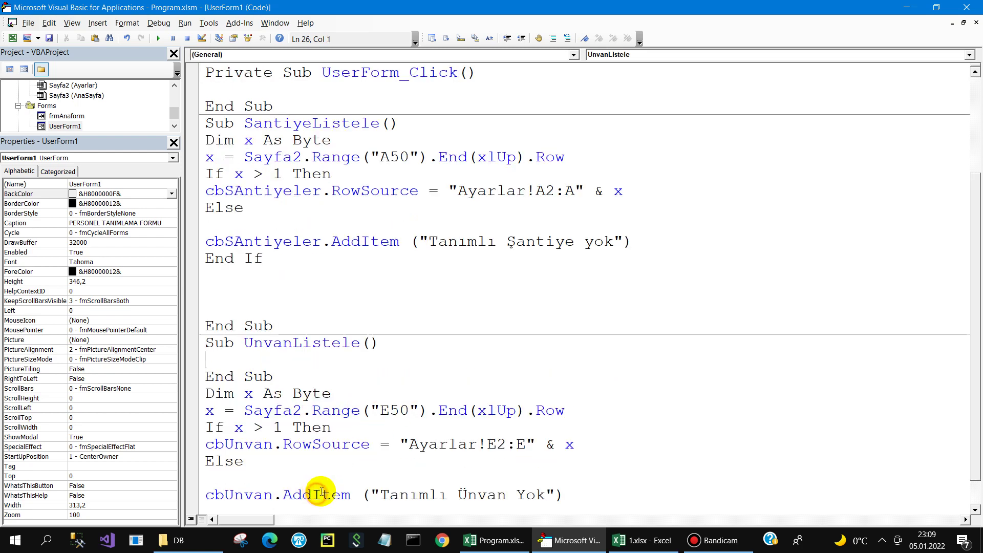
# Step: Move the copied title-listing code block inside the UnvanListele Sub
pyautogui.moveTo(204, 395); pyautogui.dragTo(580, 458)
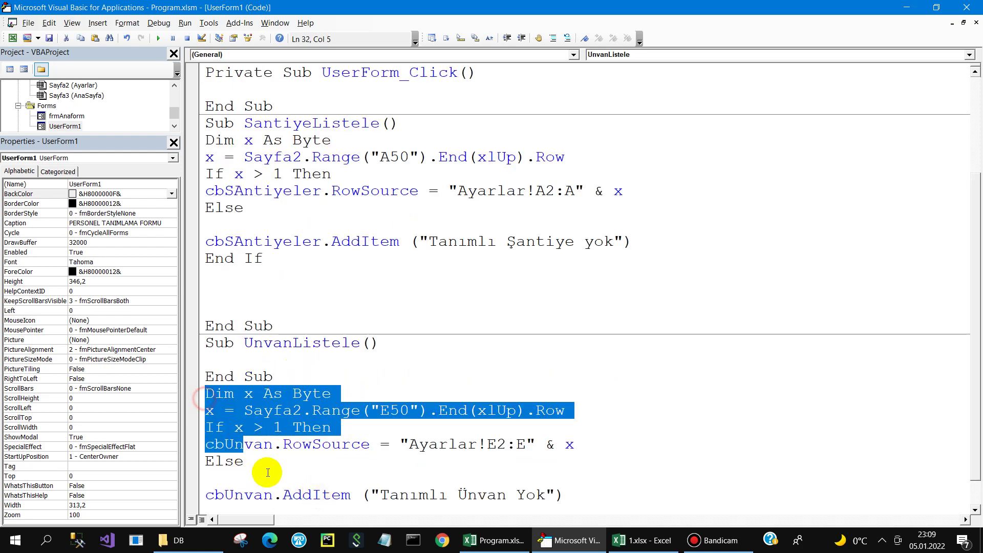
pyautogui.hotkey('shift', 'Down')
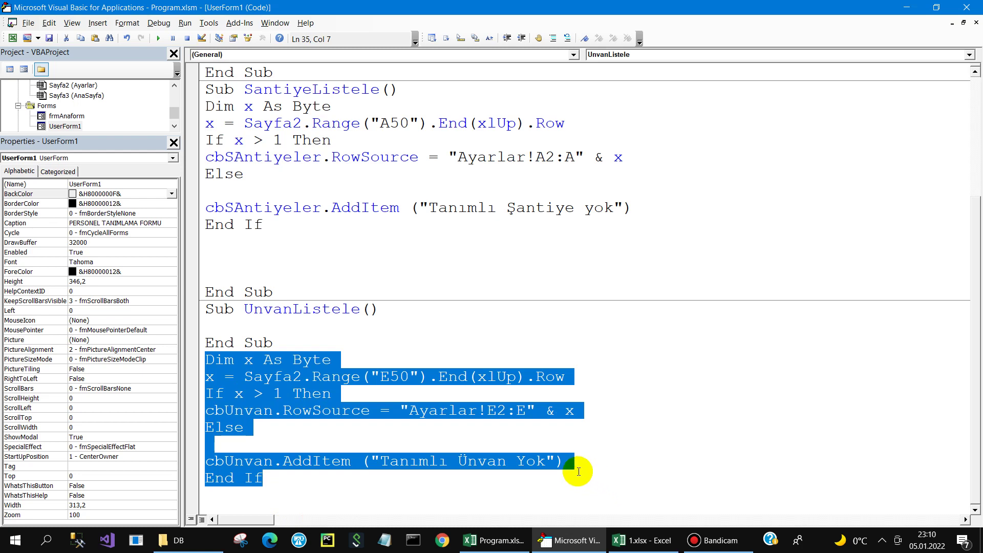
pyautogui.hotkey('ctrl', 'x')
pyautogui.click(230, 441)
pyautogui.hotkey('ctrl', 'v')
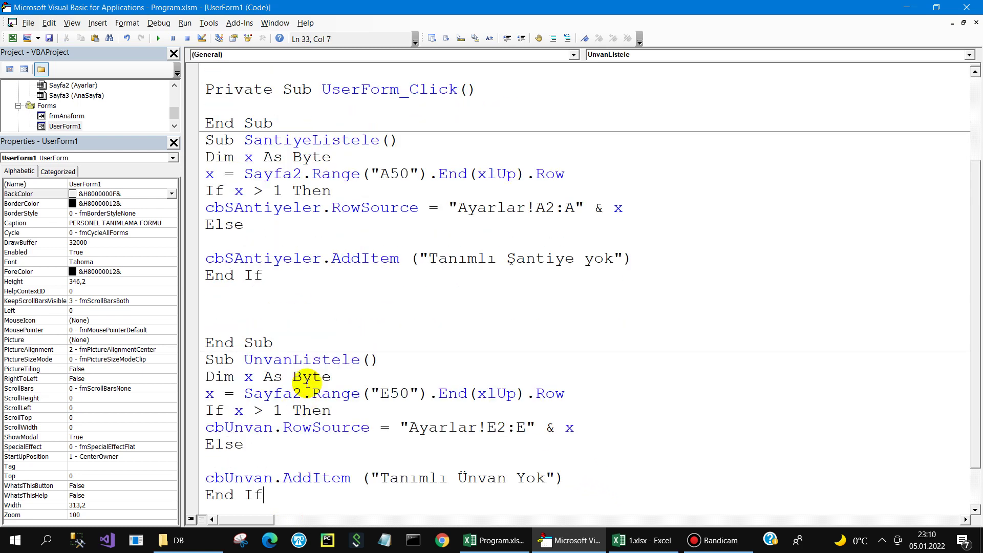
# Step: Complete the call in UserForm_Activate as Me.UnvanListele
pyautogui.scroll(3, 302, 307)
pyautogui.moveTo(248, 143); pyautogui.dragTo(188, 136)
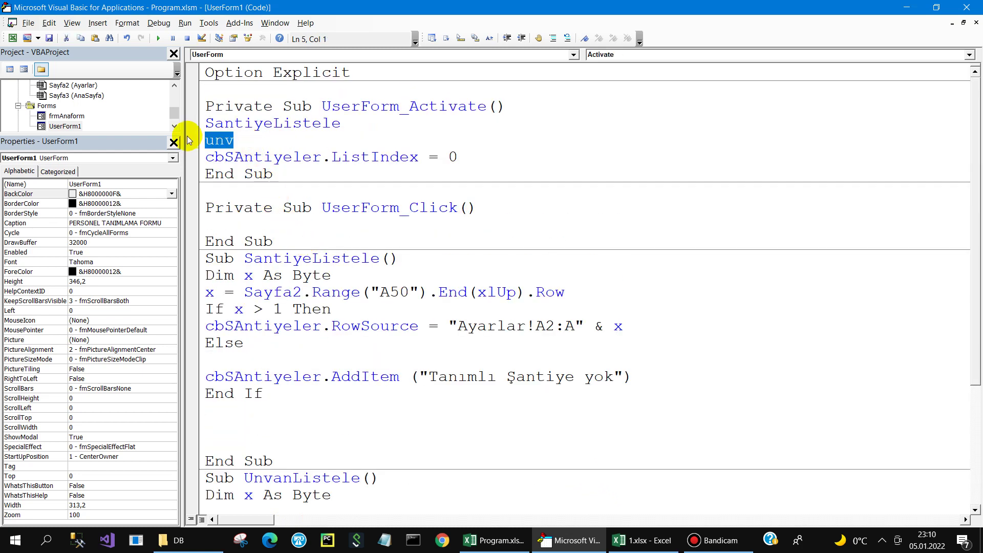
pyautogui.write('me.un')
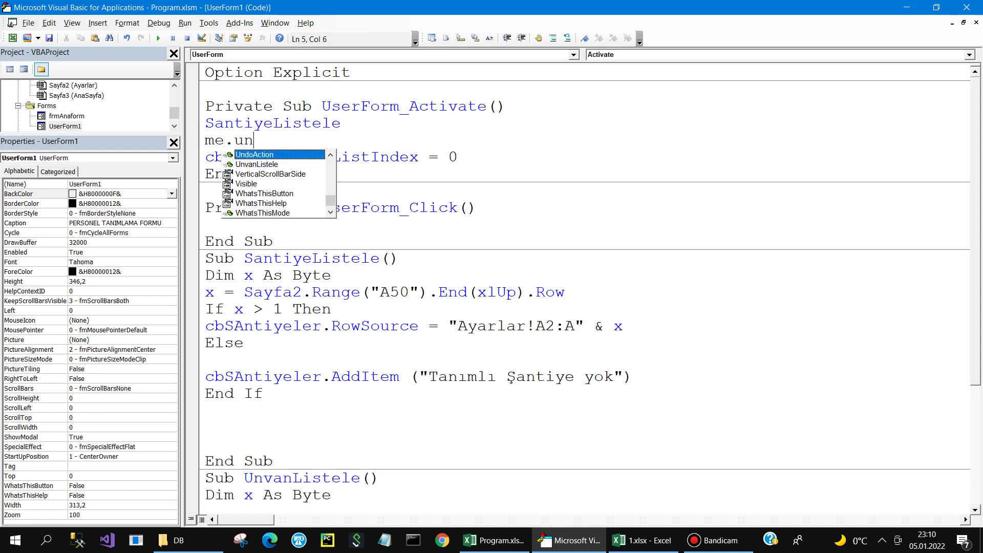
pyautogui.write('v')
pyautogui.press('Tab')
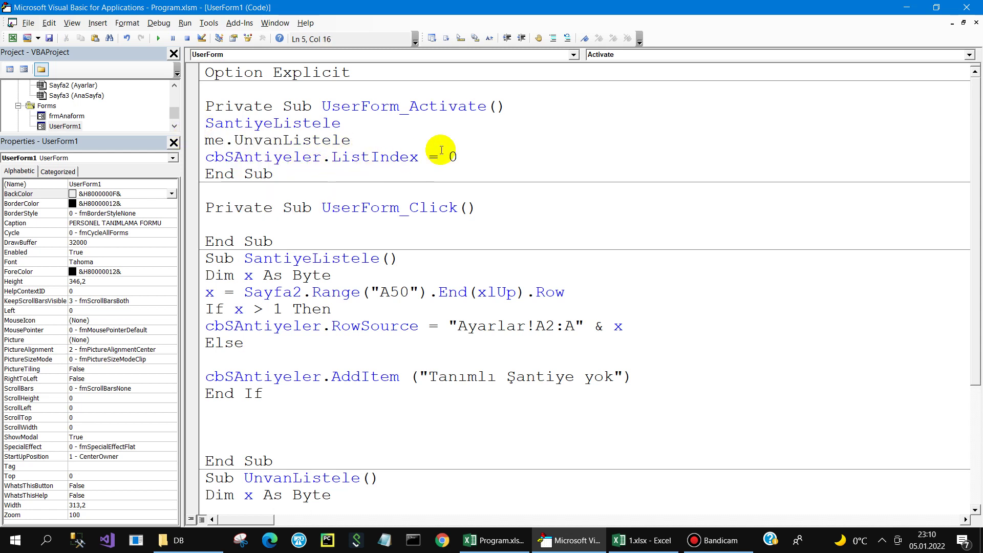
# Step: Add cbUnvan.ListIndex = 0 below the existing ListIndex line
pyautogui.click(479, 164)
pyautogui.press('Return')
pyautogui.write('cbUnvan')
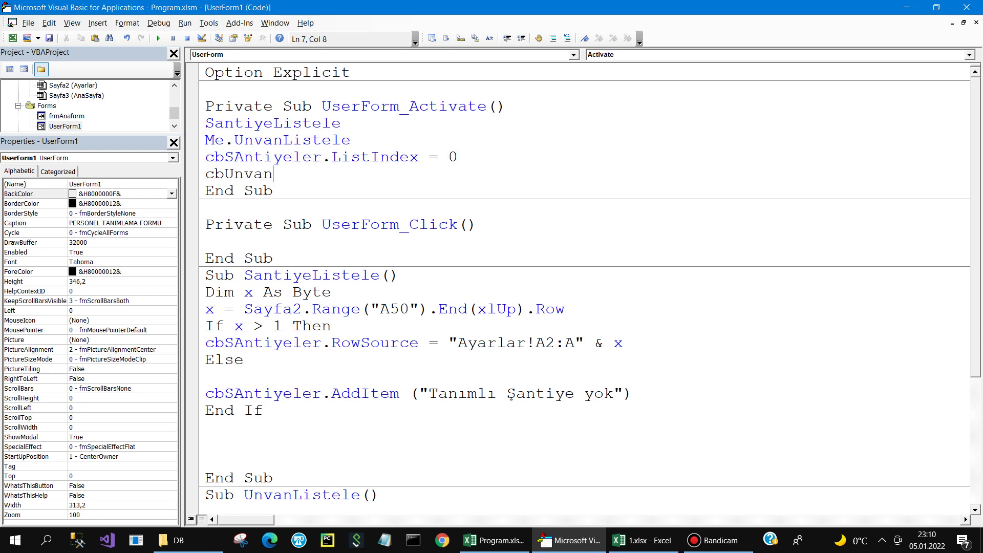
pyautogui.write('.')
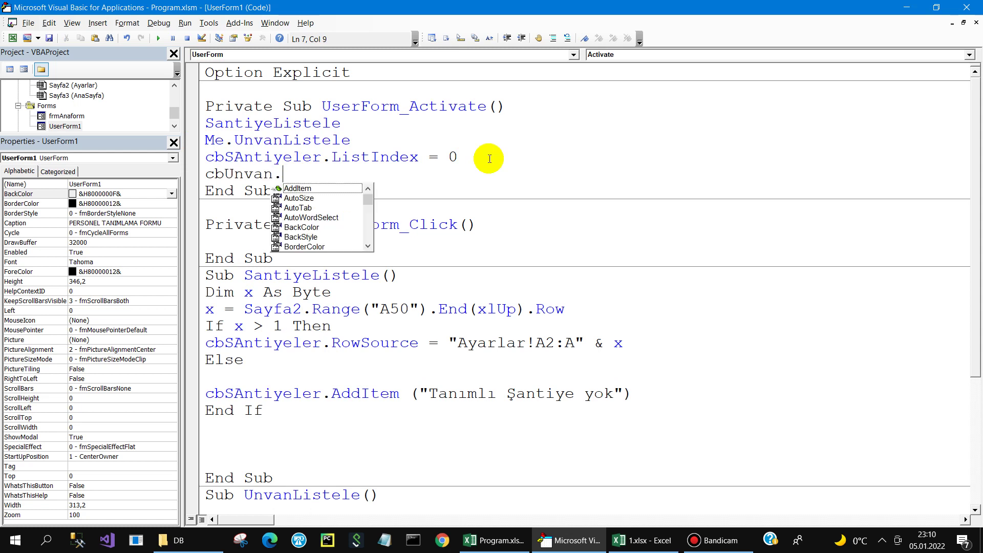
pyautogui.write('li')
pyautogui.press('Down')
pyautogui.press('Down')
pyautogui.press('Down')
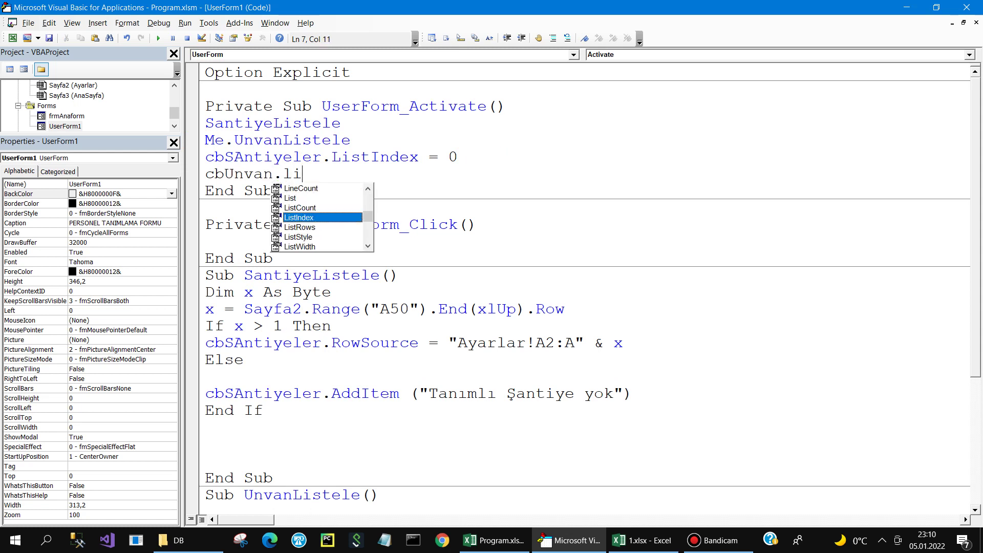
pyautogui.write('=0')
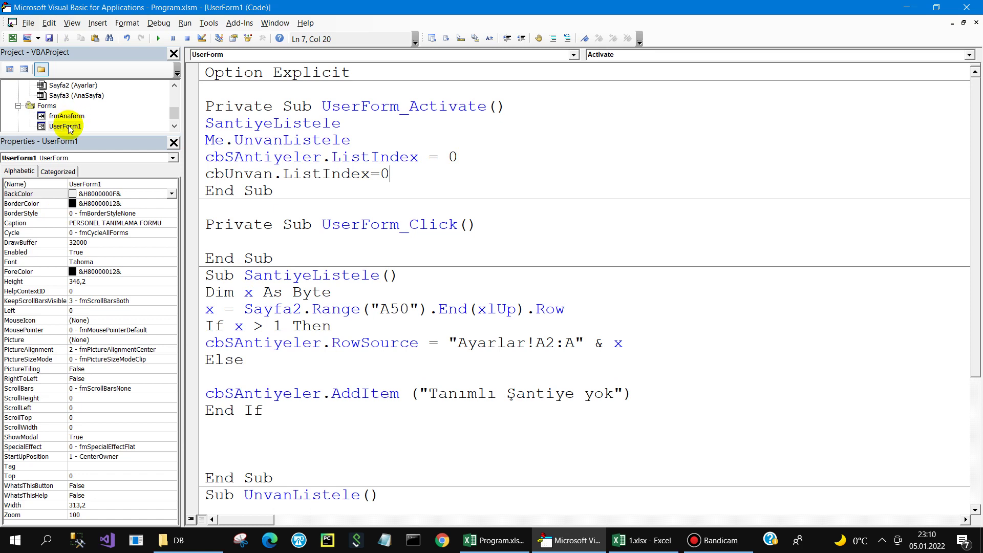
pyautogui.doubleClick(68, 127)
# Step: Make the Ünvanı combo box a drop-down list via its Style property, then select the form
pyautogui.click(284, 165)
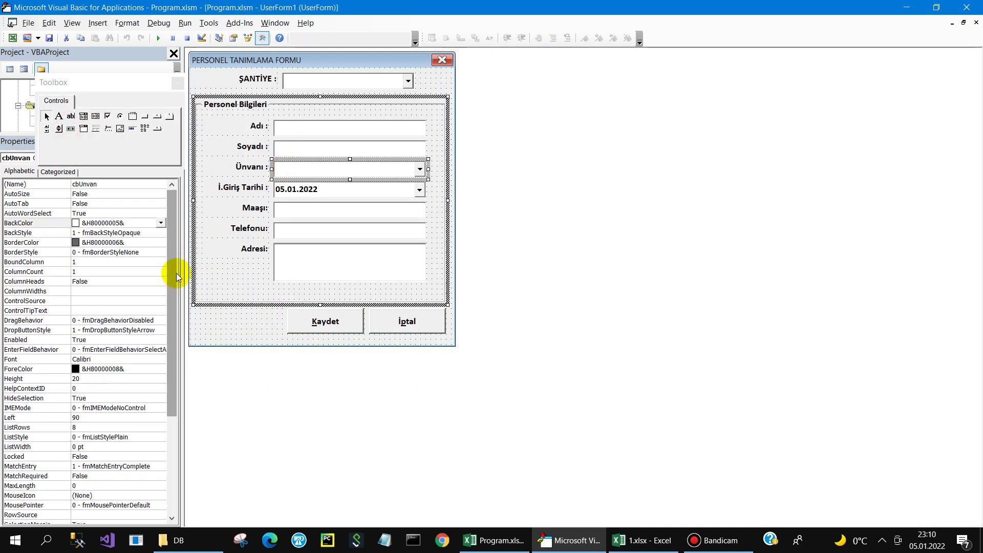
pyautogui.moveTo(177, 277); pyautogui.dragTo(174, 353)
pyautogui.click(27, 439)
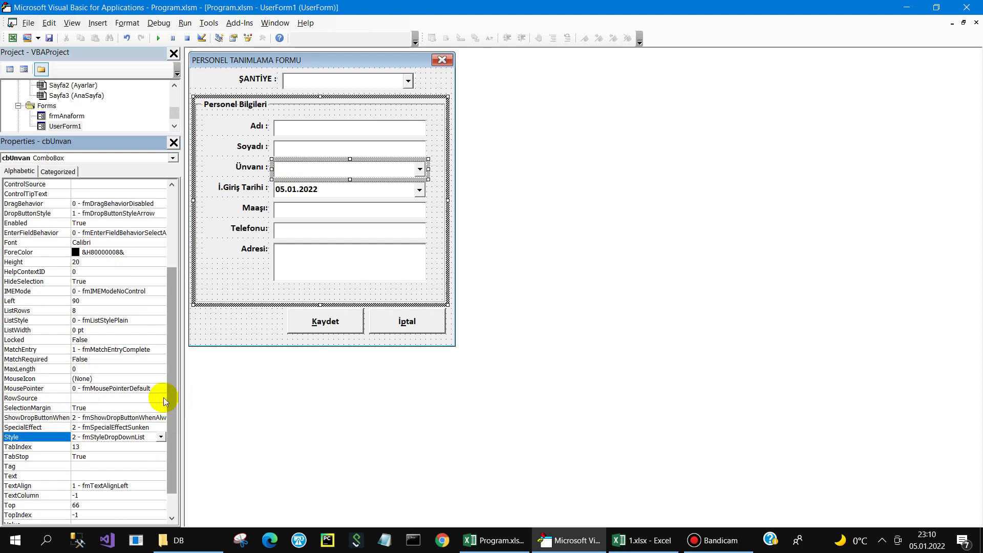
pyautogui.click(453, 242)
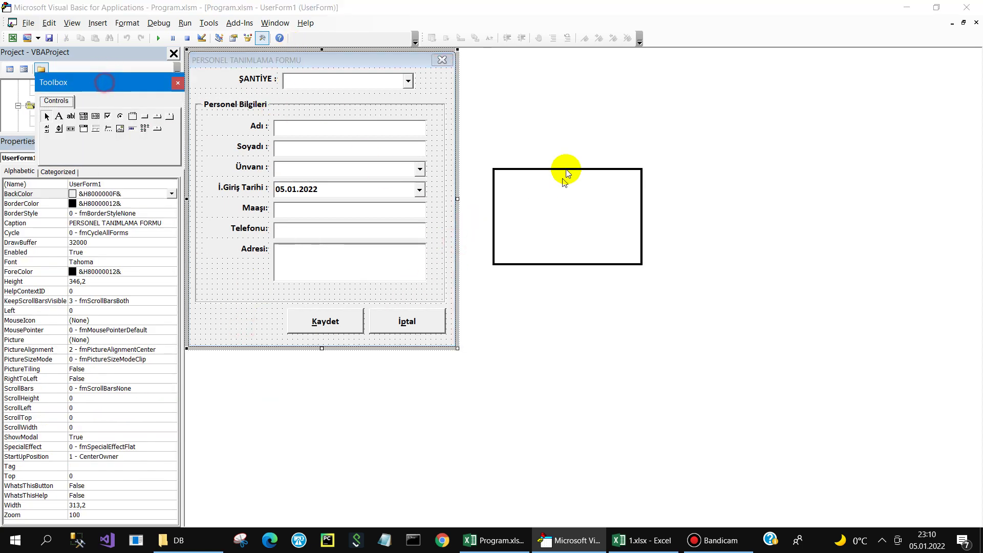
pyautogui.moveTo(107, 79); pyautogui.dragTo(585, 124)
# Step: Run the personnel form, check the Ünvanı title list keeping USTA, then cancel and close it
pyautogui.click(155, 39)
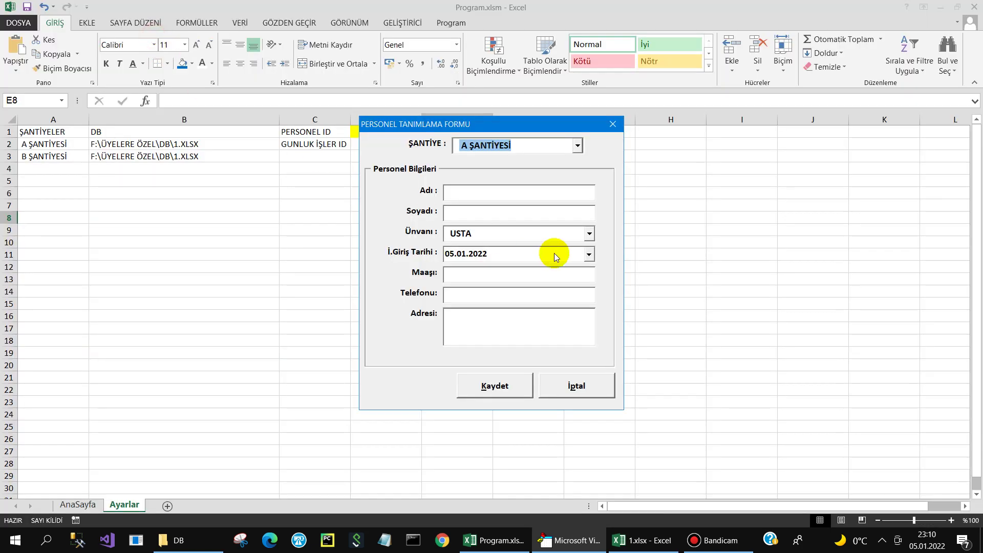
pyautogui.click(589, 233)
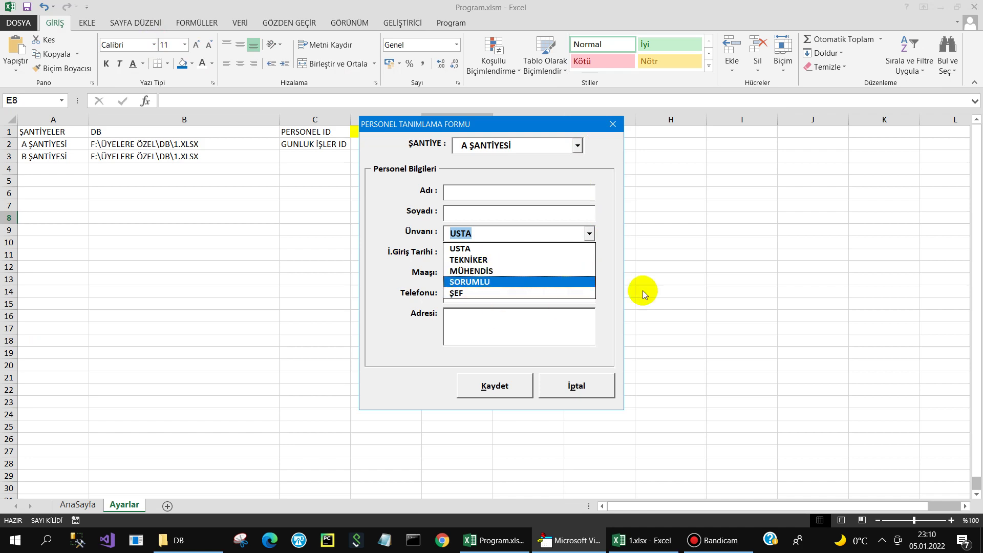
pyautogui.click(629, 254)
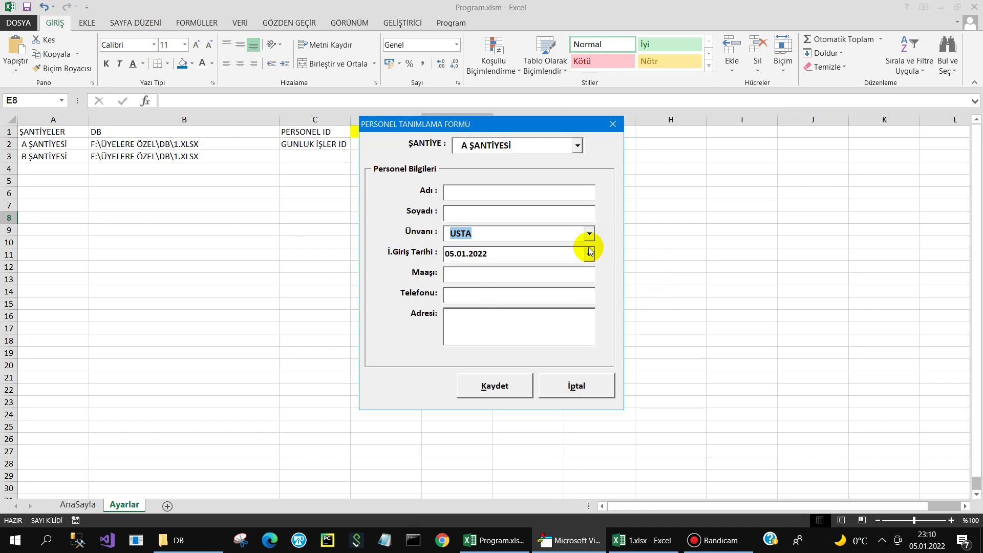
pyautogui.click(558, 384)
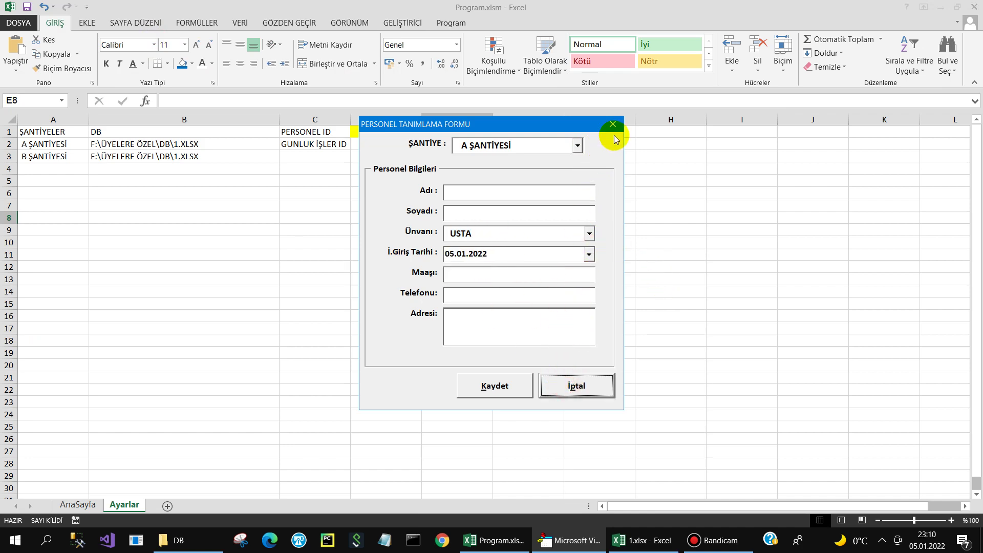
pyautogui.click(613, 124)
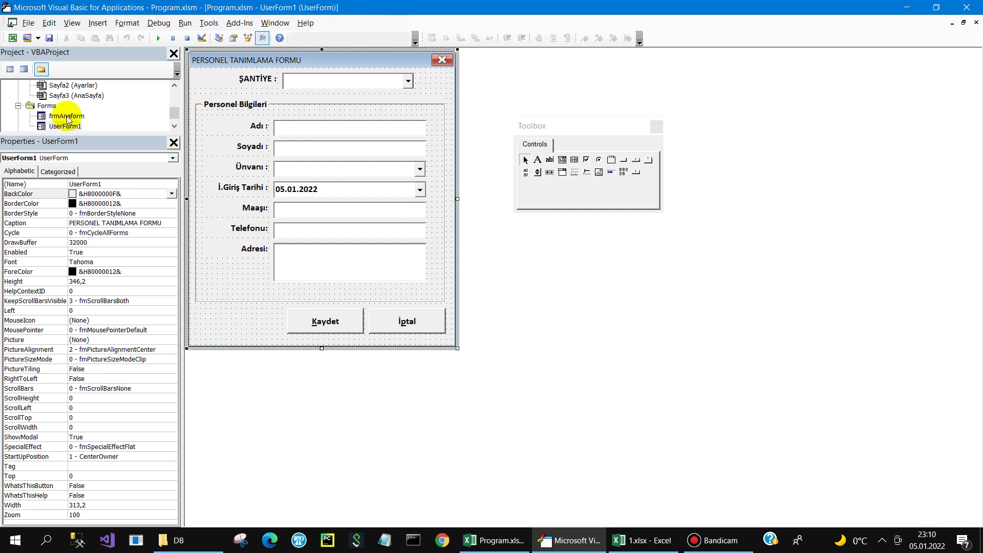
# Step: Rename UserForm1 to frmPersonelTanimlama and select the Personel Tanımlama button on frmAnaform
pyautogui.click(67, 185)
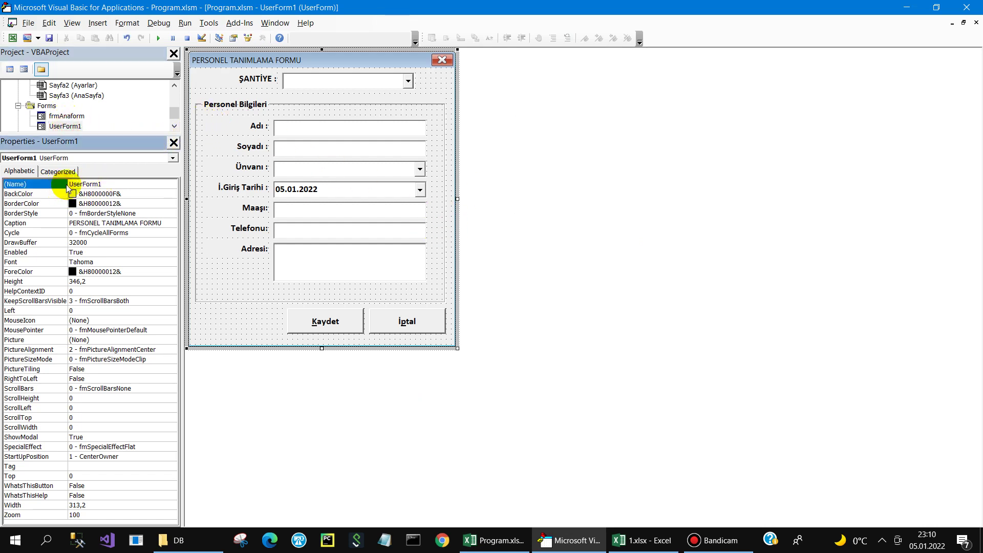
pyautogui.write('frmPersonelTanimlama')
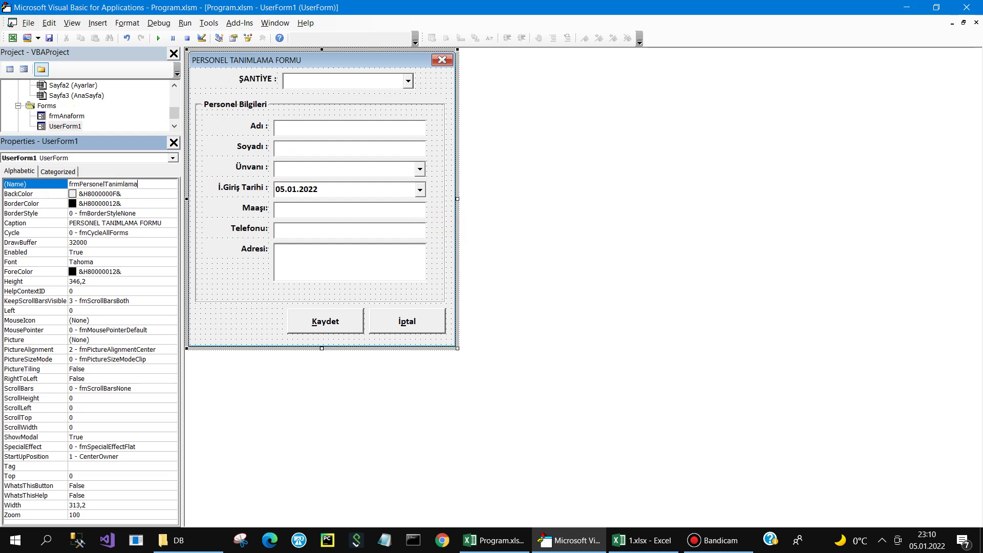
pyautogui.click(67, 185)
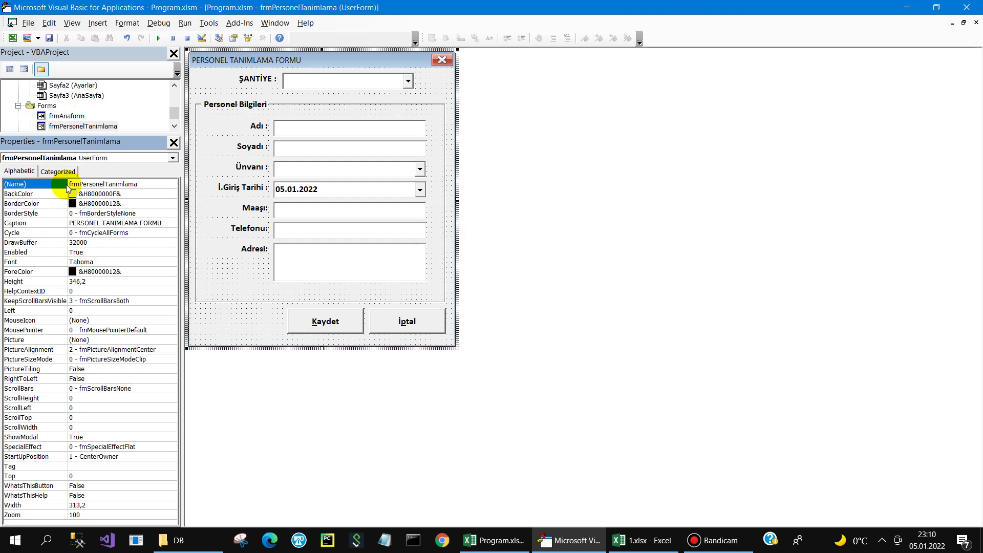
pyautogui.doubleClick(67, 116)
pyautogui.click(277, 145)
# Step: Give the Personel Tanımlama button a Click procedure calling MenuGizle then frmPersonelTanimlama.Show
pyautogui.doubleClick(276, 145)
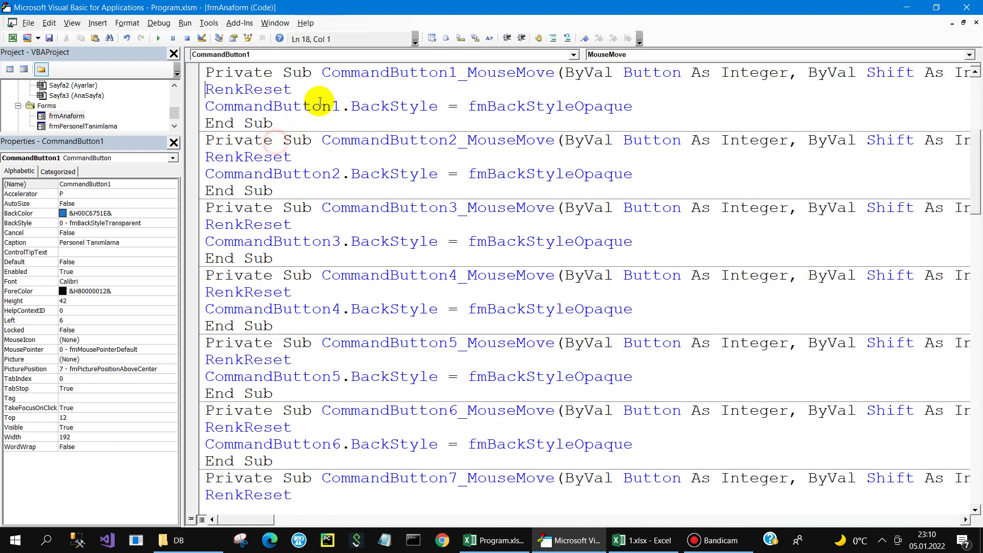
pyautogui.click(656, 51)
pyautogui.scroll(1, 630, 77)
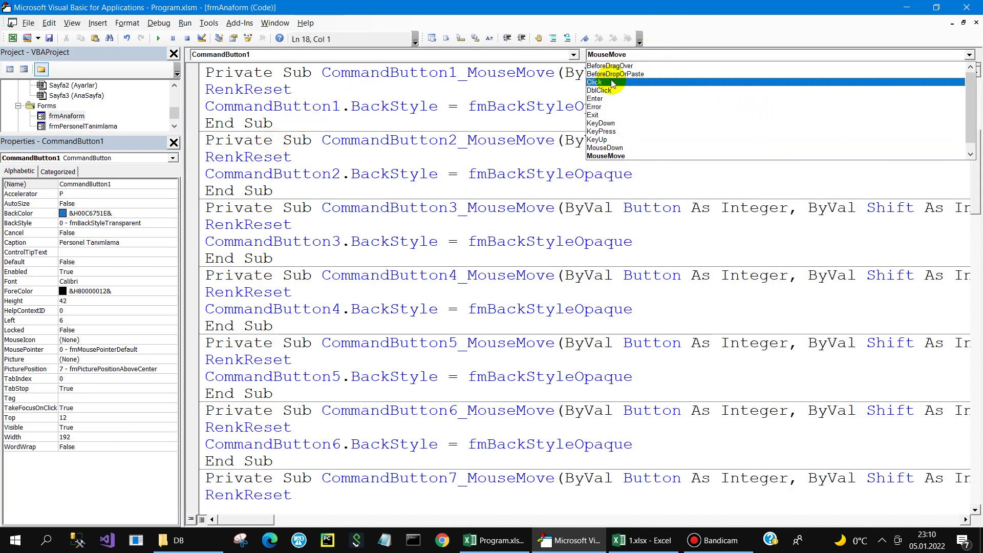
pyautogui.click(618, 83)
pyautogui.write('MenuGizle')
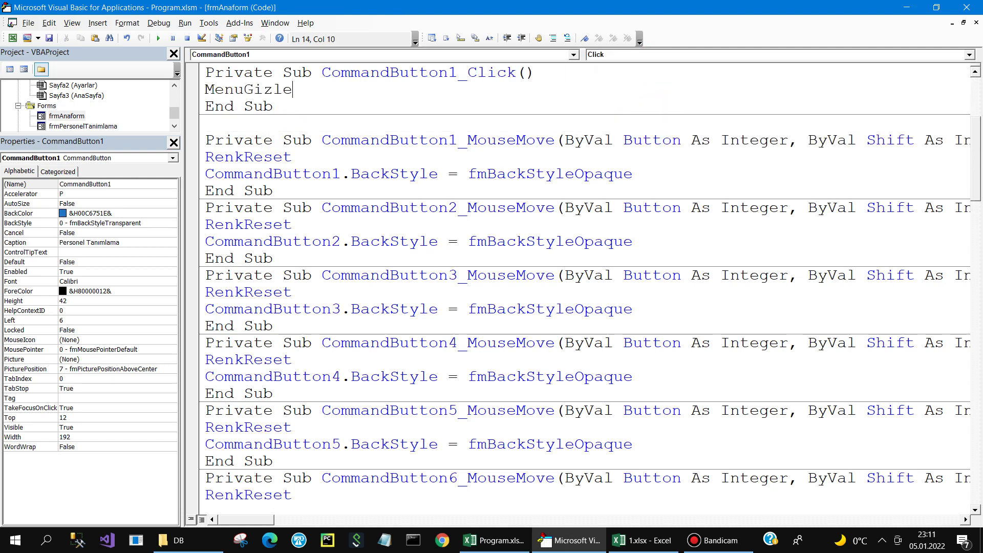
pyautogui.press('Return')
pyautogui.write('frm')
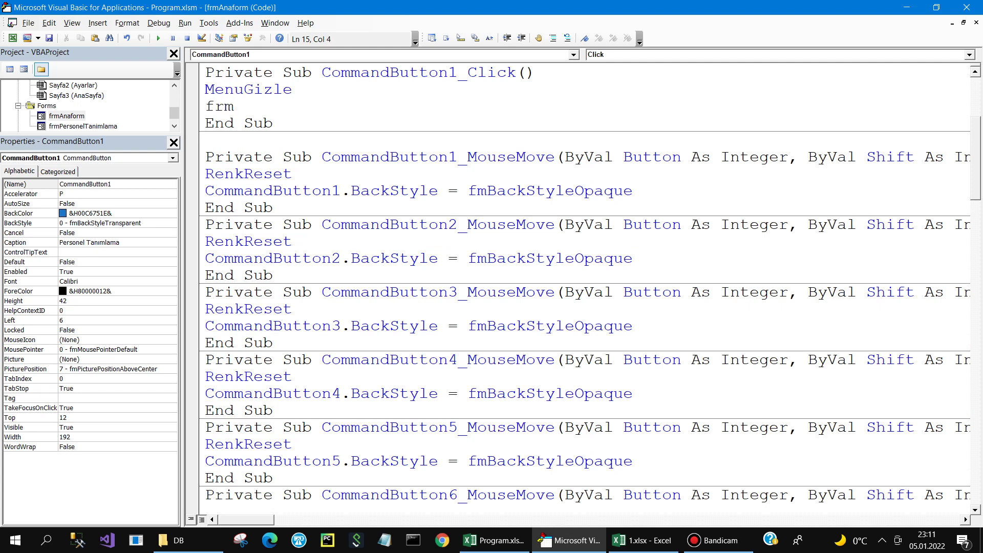
pyautogui.write('PersonelTanimlama.sh')
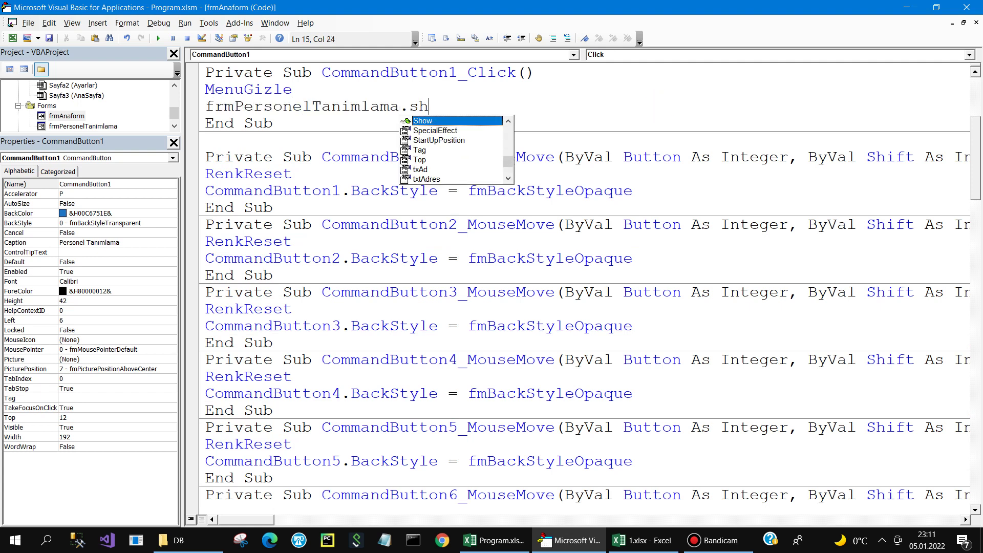
pyautogui.press('Tab')
pyautogui.click(585, 156)
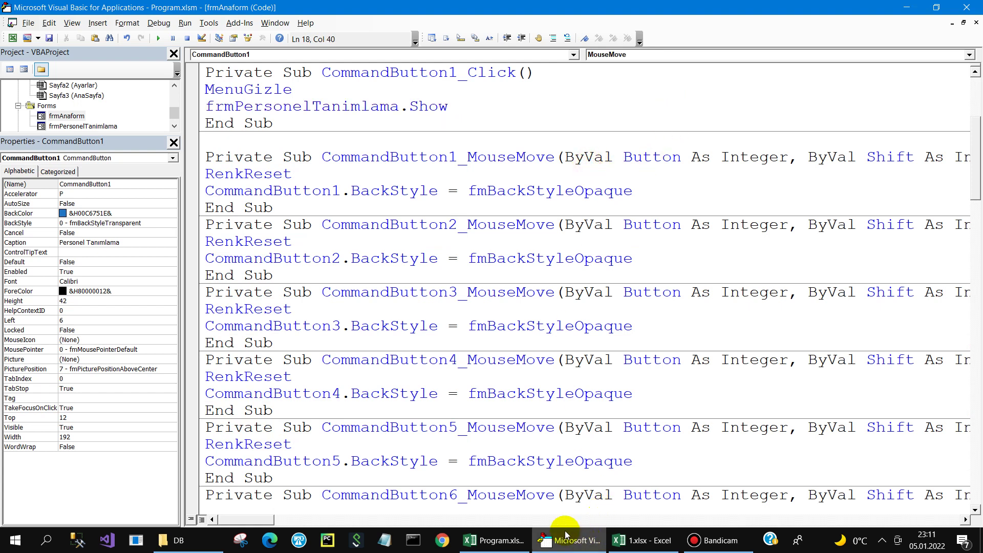
pyautogui.click(623, 545)
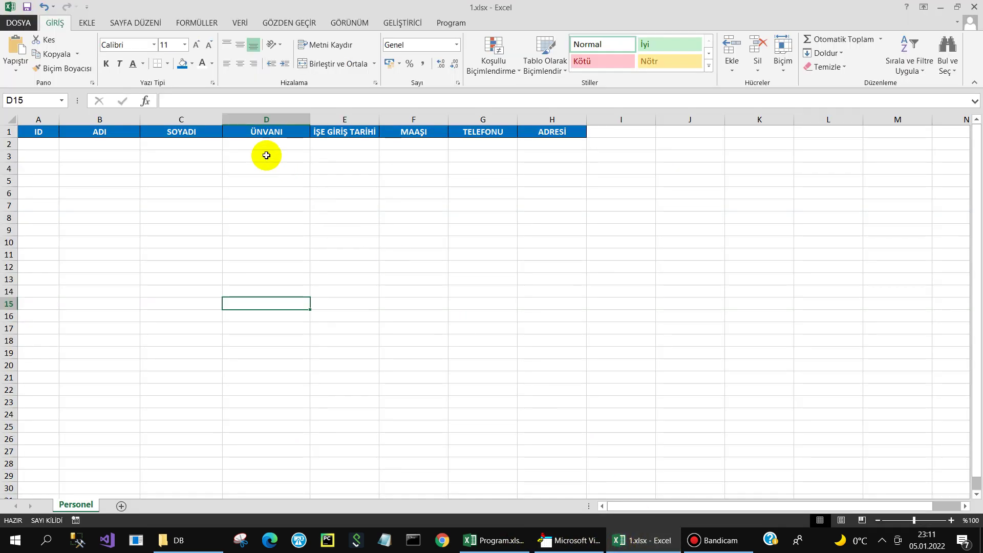
# Step: Close 1.xlsx and open Personel Tanımlama from the Şantiye program's Tanımlamalar menu
pyautogui.click(974, 8)
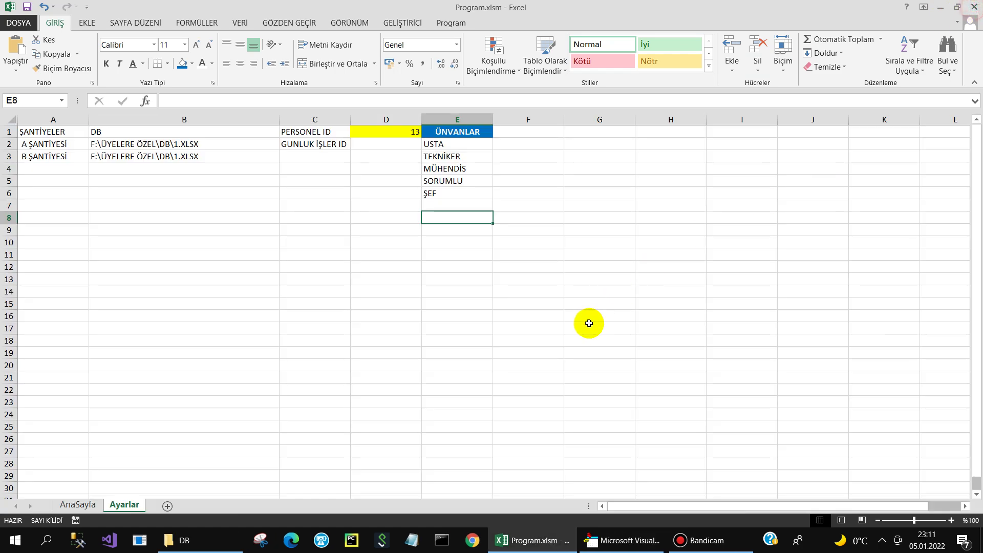
pyautogui.click(79, 506)
pyautogui.click(238, 340)
pyautogui.click(92, 47)
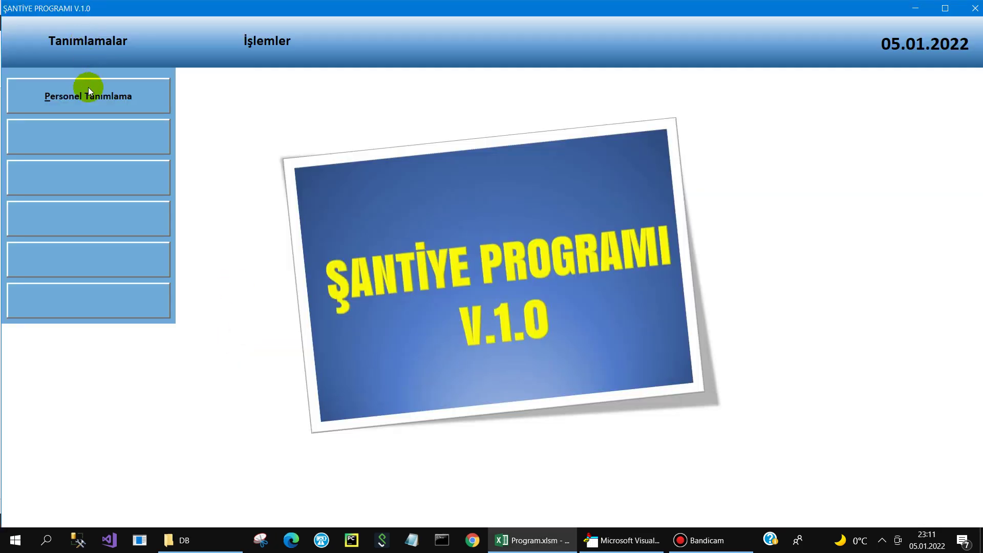
pyautogui.click(71, 94)
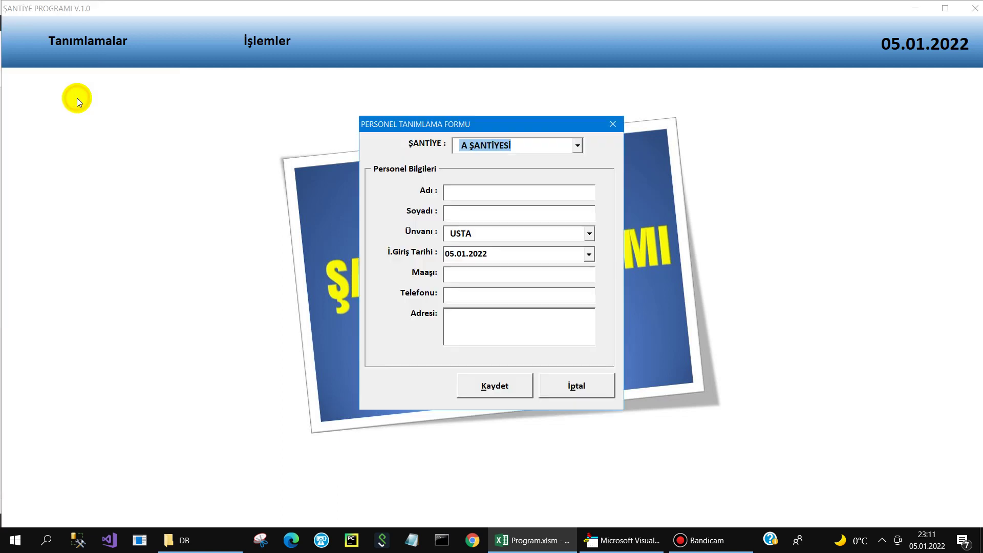
# Step: Type a trial first name, then cancel and close the form and the Şantiye program
pyautogui.click(475, 189)
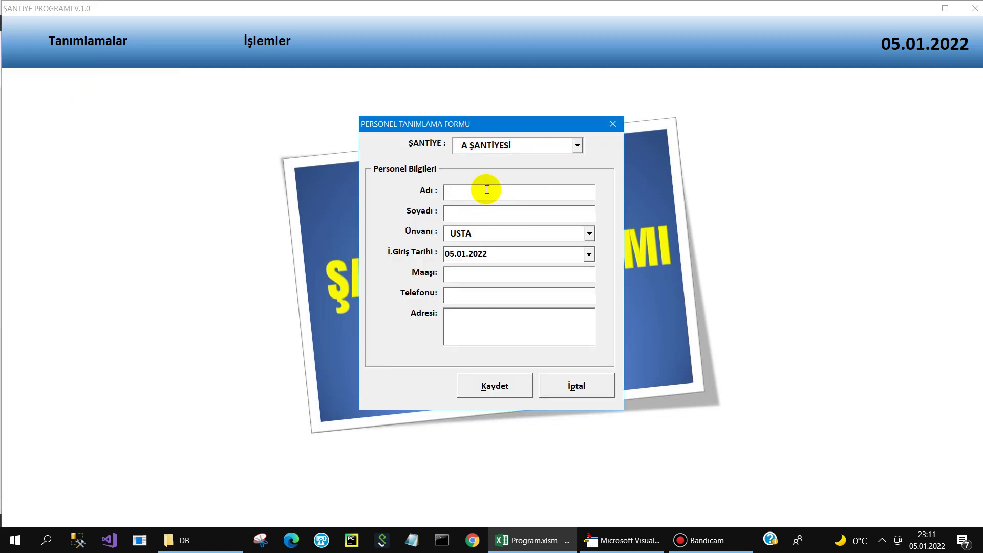
pyautogui.write('ah')
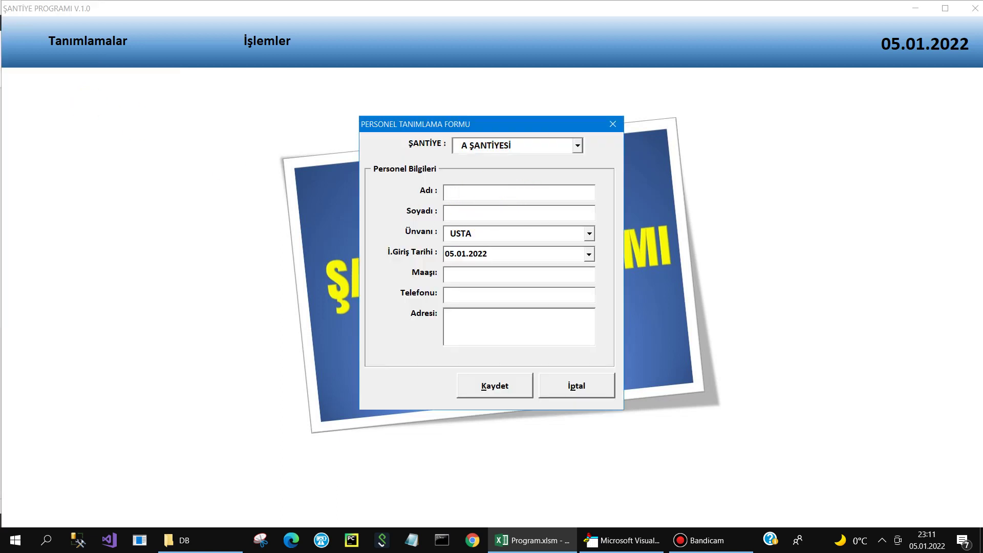
pyautogui.click(584, 385)
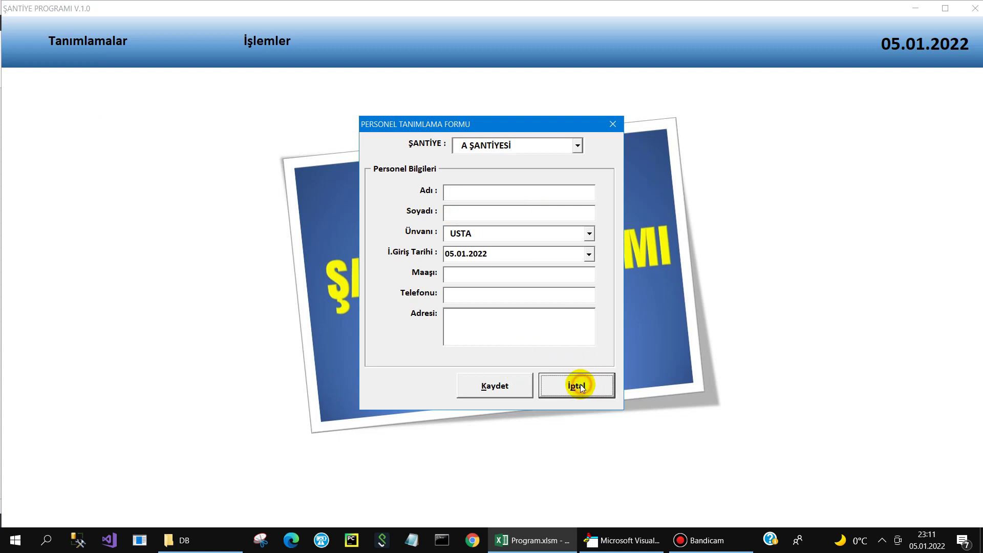
pyautogui.click(610, 125)
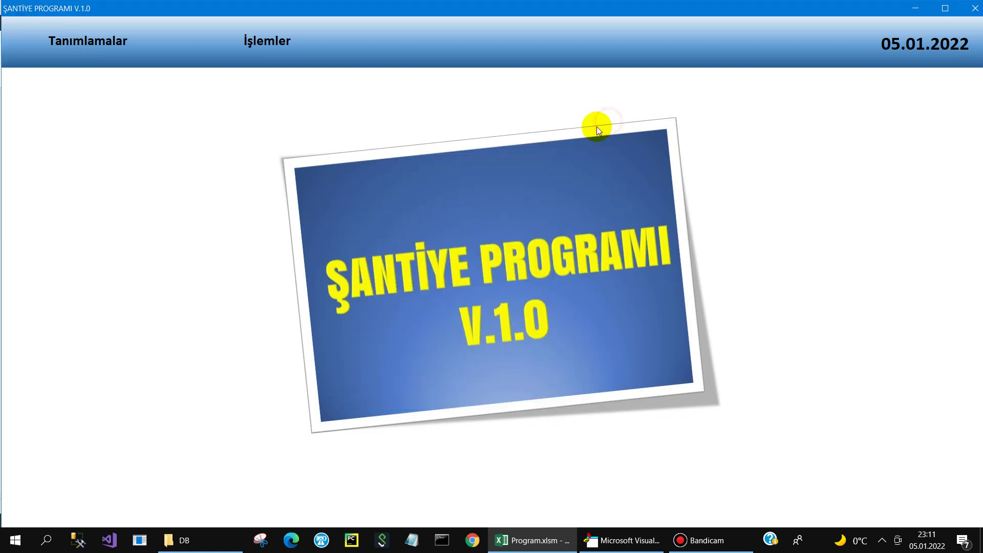
pyautogui.click(976, 8)
# Step: Read the A ŞANTİYESİ path in Ayarlar B2 and confirm the DB folder holds 1.xlsx
pyautogui.click(123, 507)
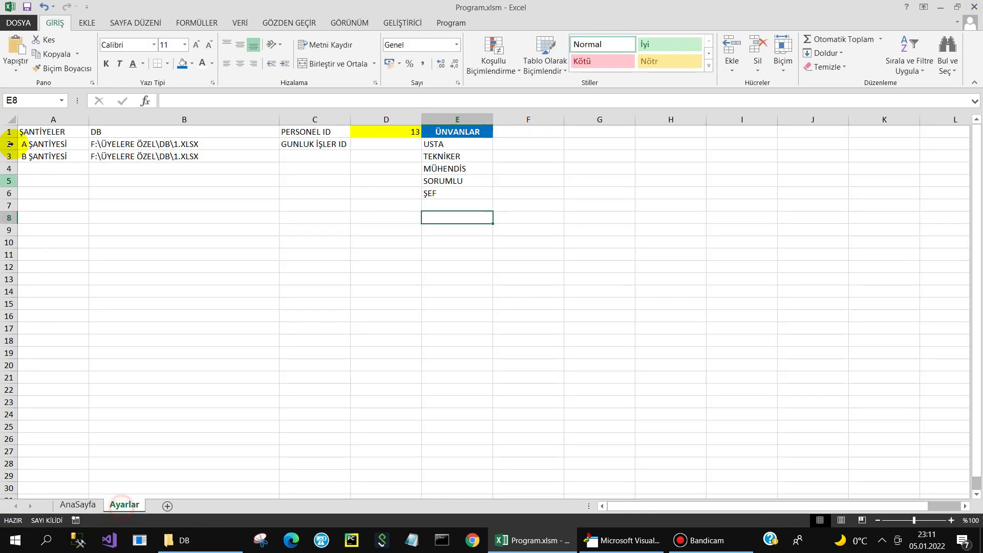
pyautogui.click(66, 145)
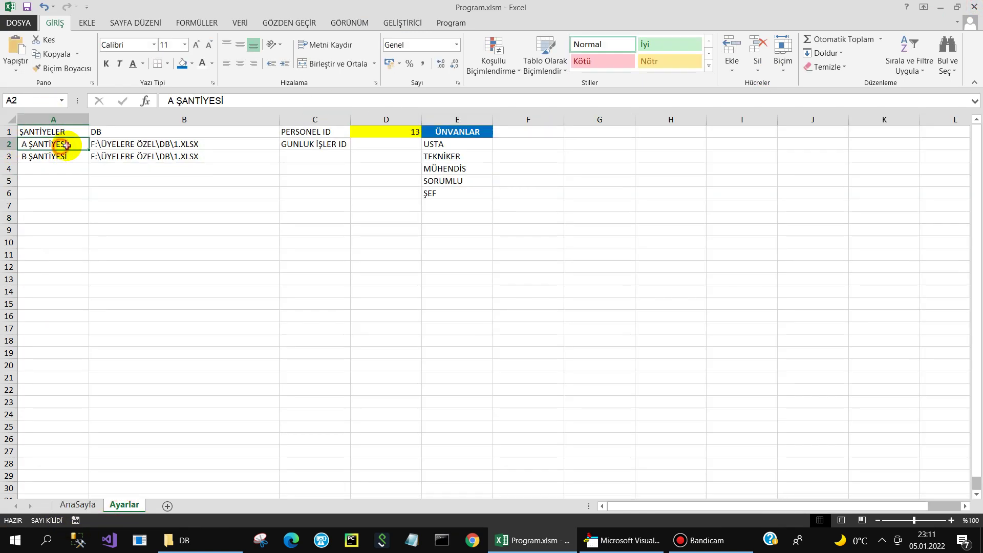
pyautogui.click(114, 147)
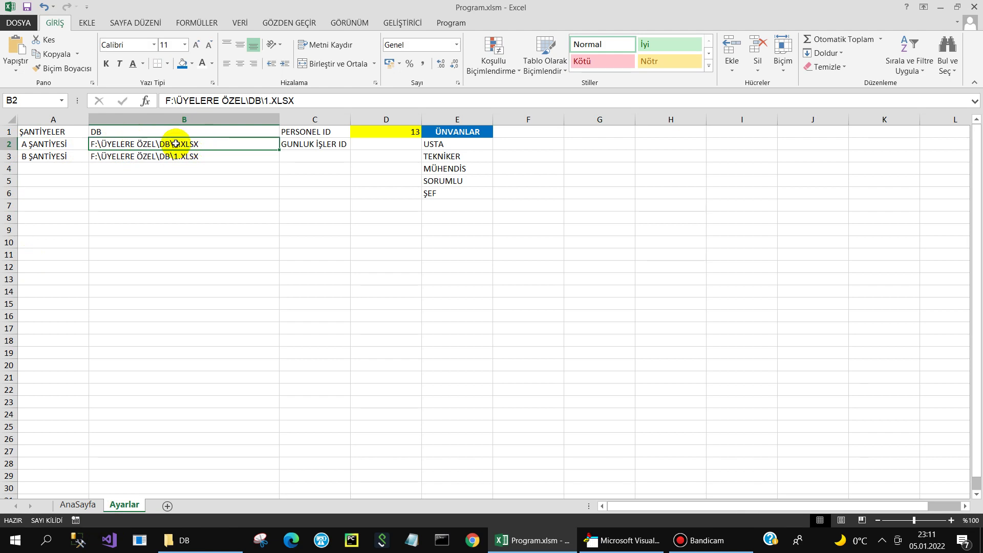
pyautogui.click(205, 537)
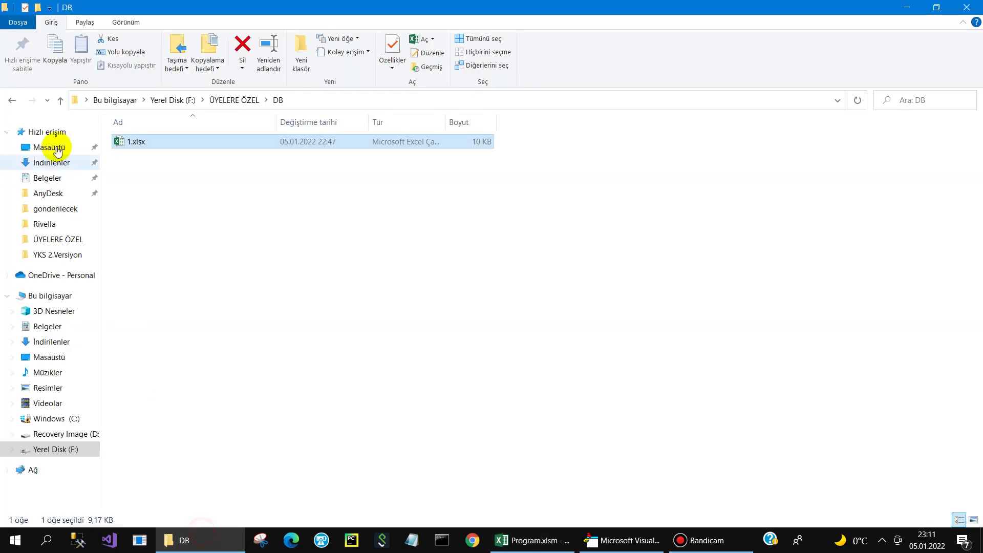
pyautogui.click(630, 541)
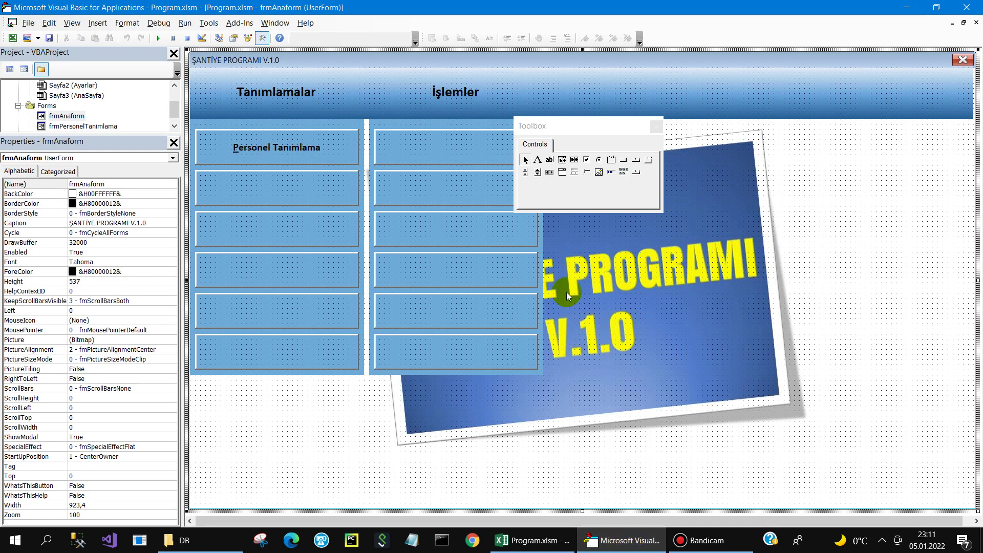
# Step: Widen the frmPersonelTanimlama form and draw a new text box beside the ŞANTİYE combo
pyautogui.doubleClick(82, 126)
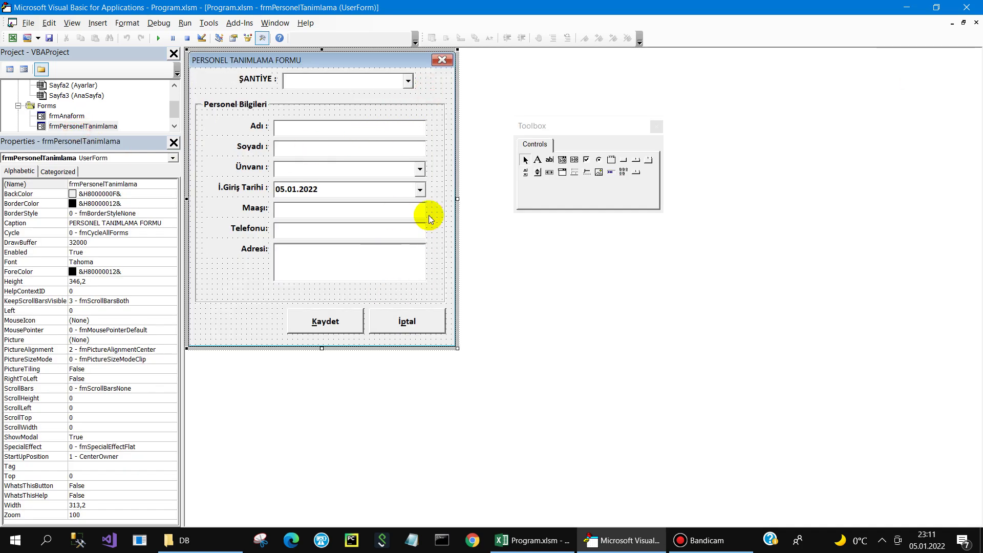
pyautogui.moveTo(458, 199); pyautogui.dragTo(794, 199)
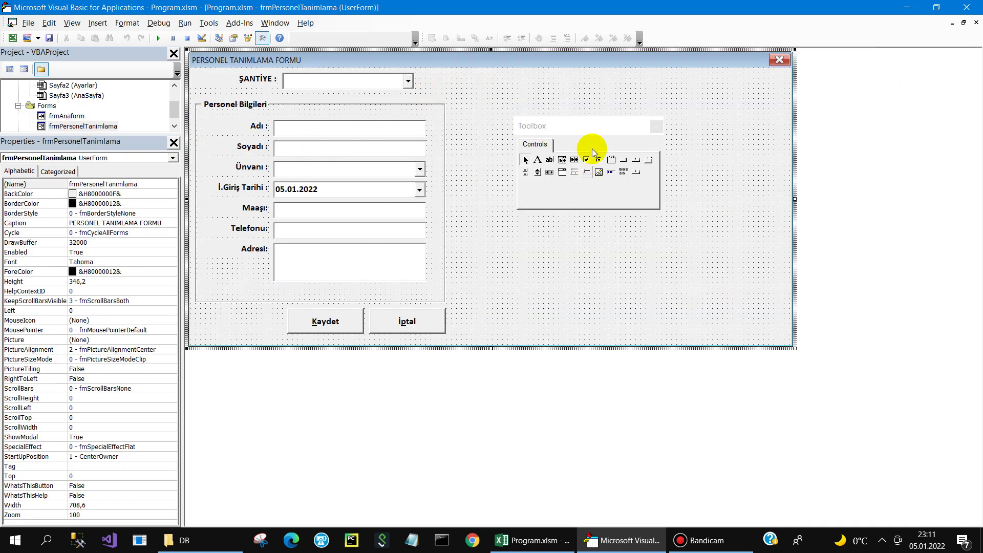
pyautogui.moveTo(563, 125)
pyautogui.mouseDown()
pyautogui.moveTo(909, 71)
pyautogui.moveTo(865, 74)
pyautogui.mouseUp()
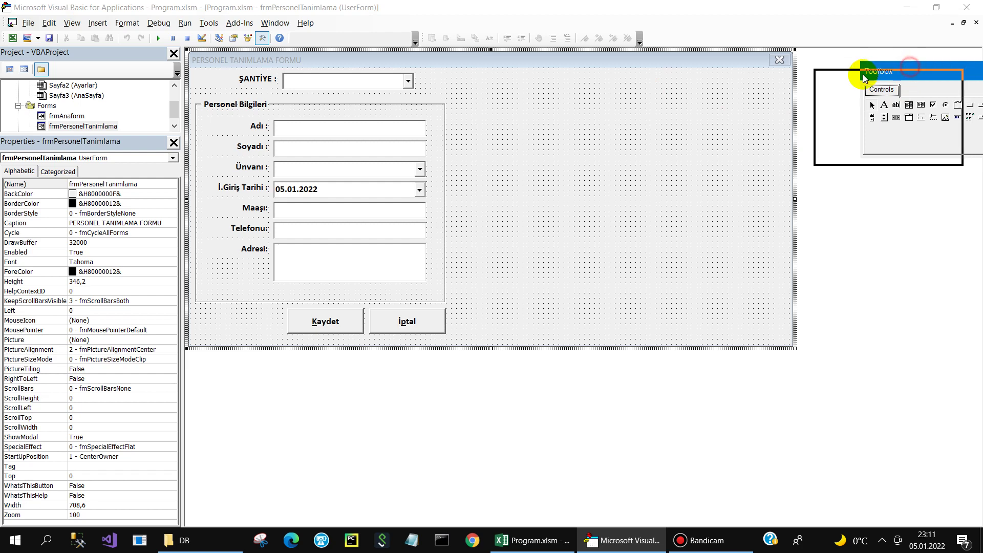
pyautogui.click(333, 134)
pyautogui.moveTo(318, 138)
pyautogui.mouseDown()
pyautogui.moveTo(466, 88)
pyautogui.moveTo(451, 88)
pyautogui.mouseUp()
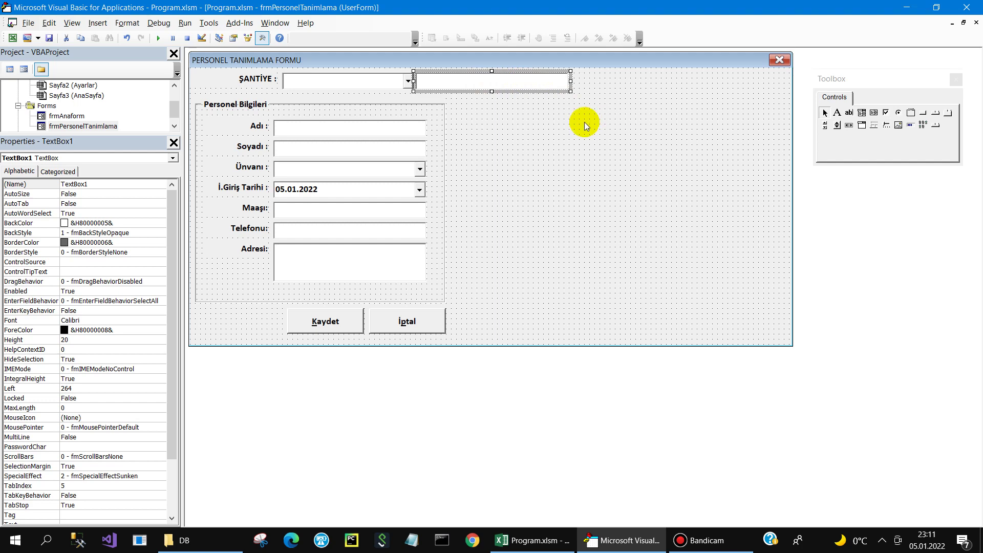
# Step: Make the form taller, shift the frame and buttons down, and place the text box under ŞANTİYE
pyautogui.click(439, 114)
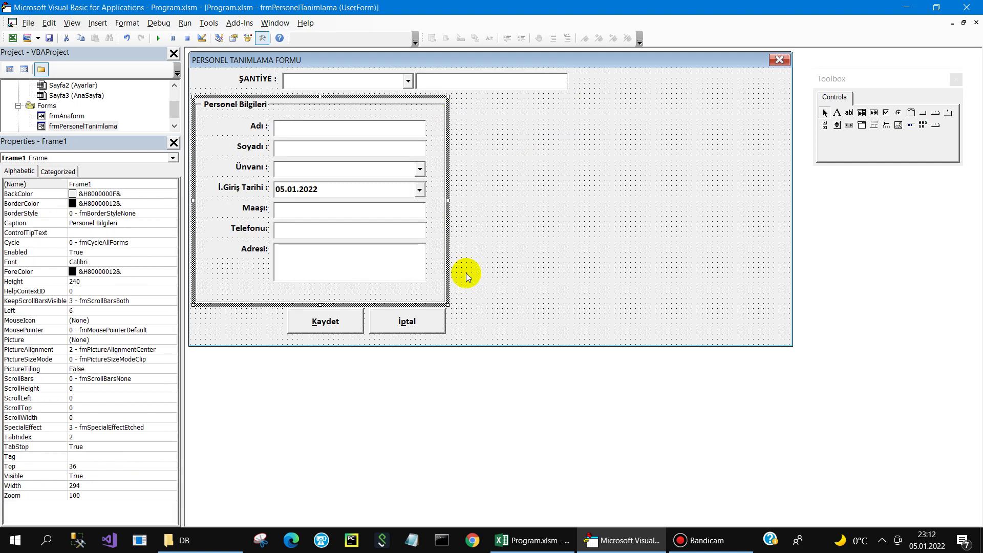
pyautogui.click(522, 314)
pyautogui.moveTo(490, 349); pyautogui.dragTo(471, 427)
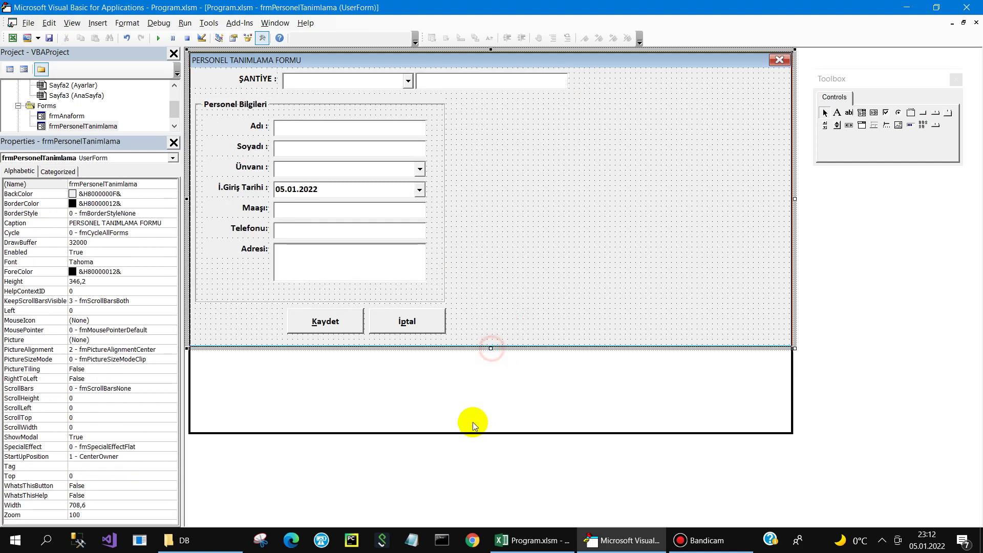
pyautogui.moveTo(449, 348)
pyautogui.mouseDown()
pyautogui.moveTo(227, 108)
pyautogui.moveTo(229, 149)
pyautogui.mouseUp()
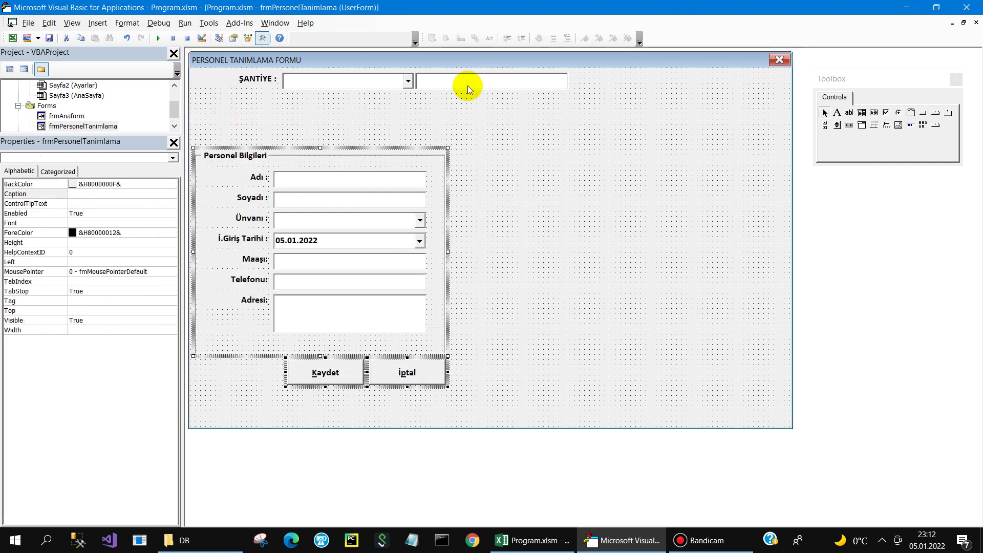
pyautogui.moveTo(466, 85); pyautogui.dragTo(343, 108)
pyautogui.moveTo(337, 106); pyautogui.dragTo(336, 106)
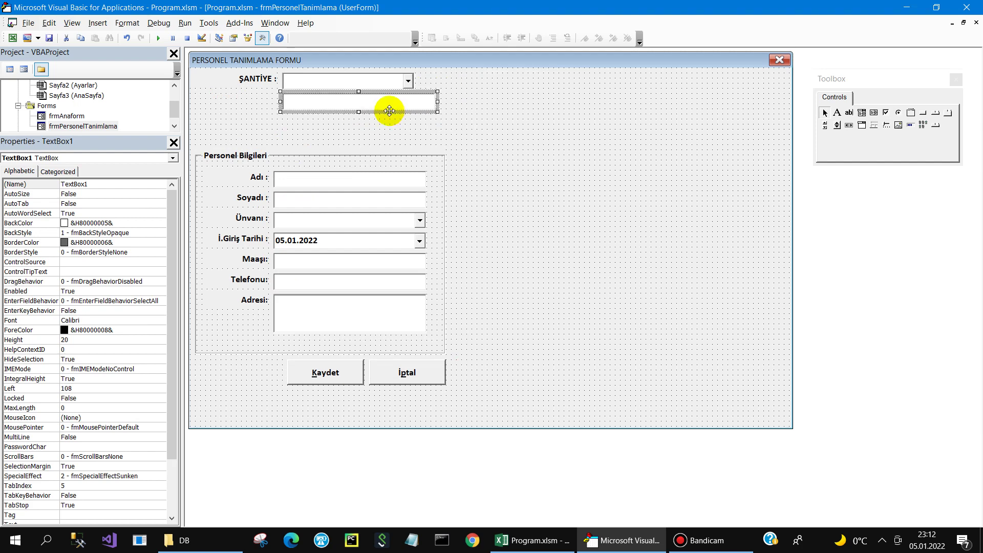
# Step: Copy the ŞANTİYE label to the row below and change its caption to "DB Yolu :"
pyautogui.click(505, 102)
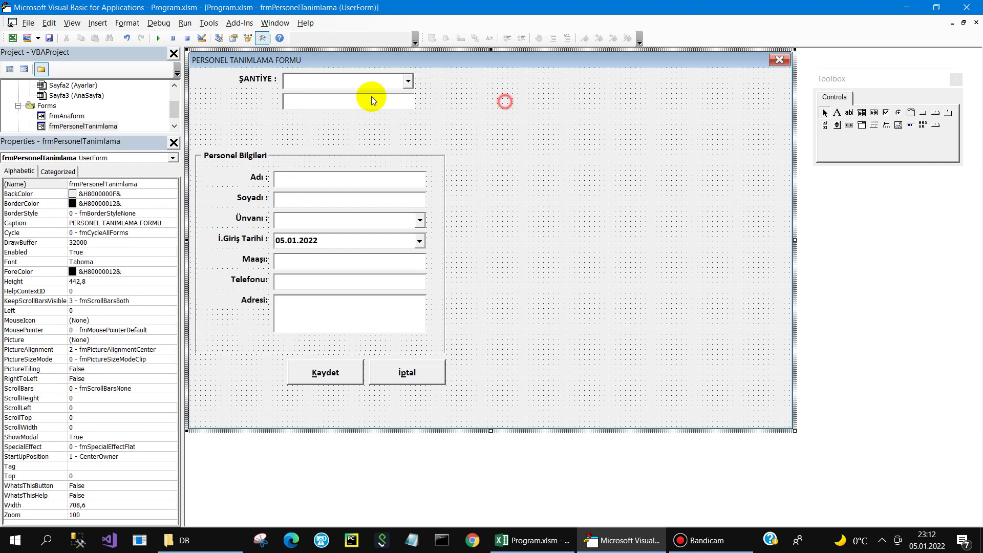
pyautogui.click(255, 82)
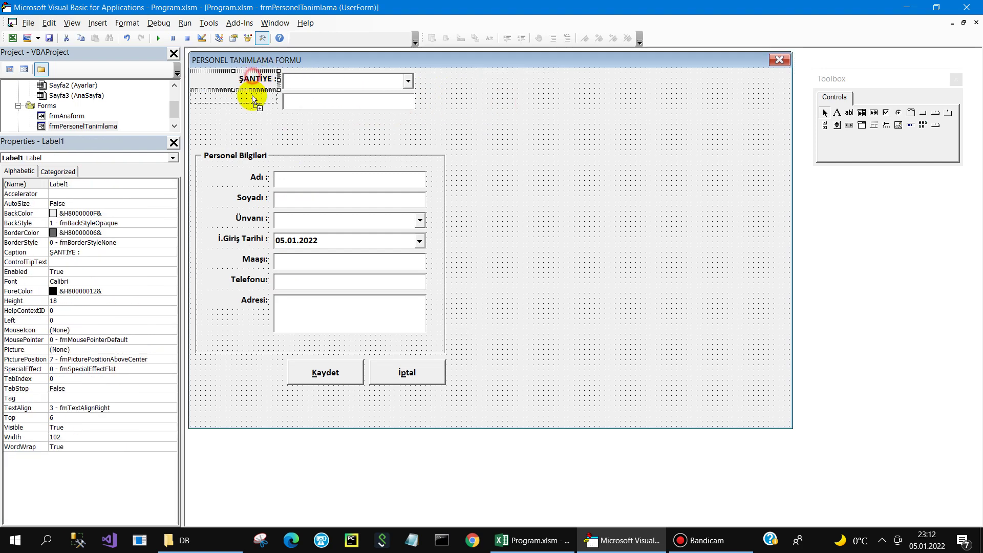
pyautogui.moveTo(254, 82); pyautogui.dragTo(265, 98)
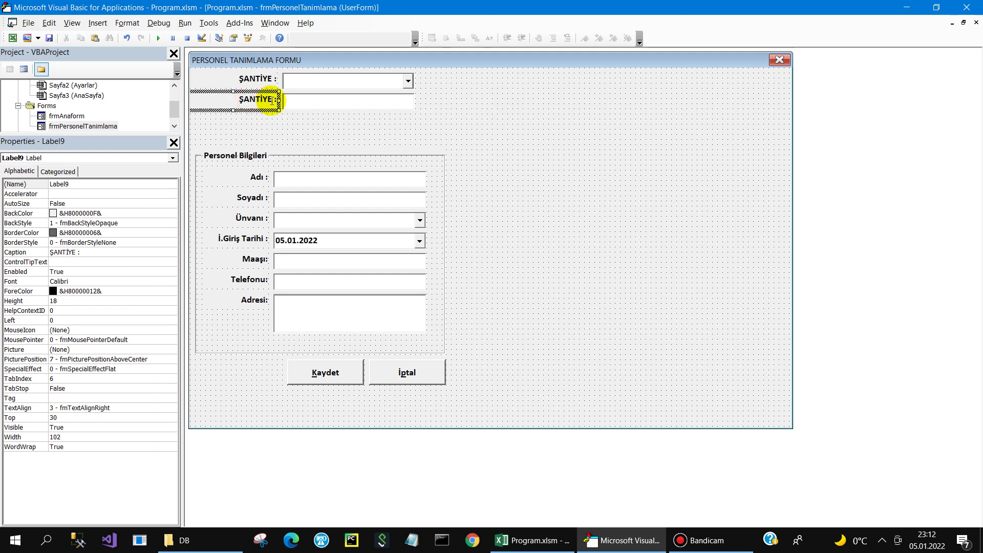
pyautogui.click(256, 98)
pyautogui.doubleClick(253, 105)
pyautogui.write('Ş')
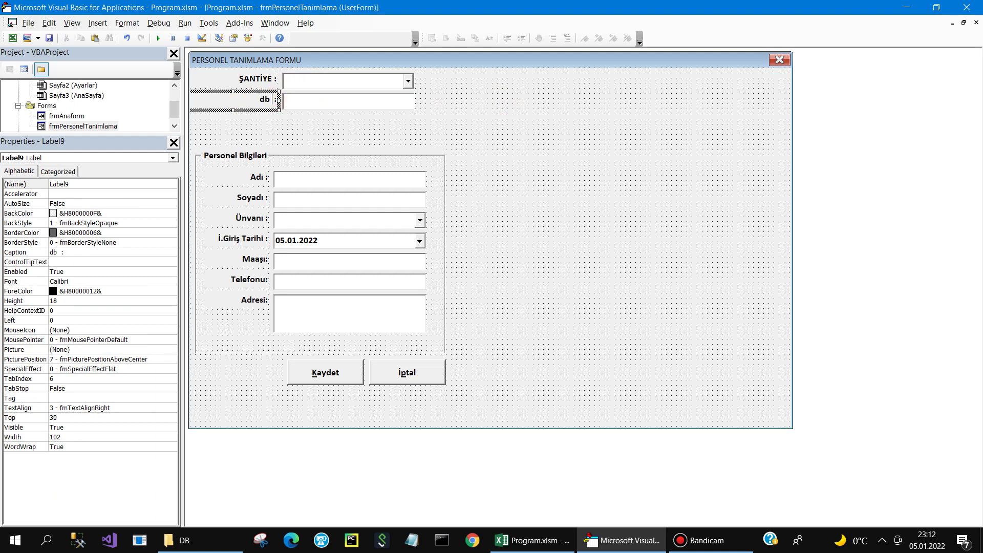
pyautogui.write('ol')
pyautogui.press('BackSpace')
pyautogui.press('BackSpace')
pyautogui.press('BackSpace')
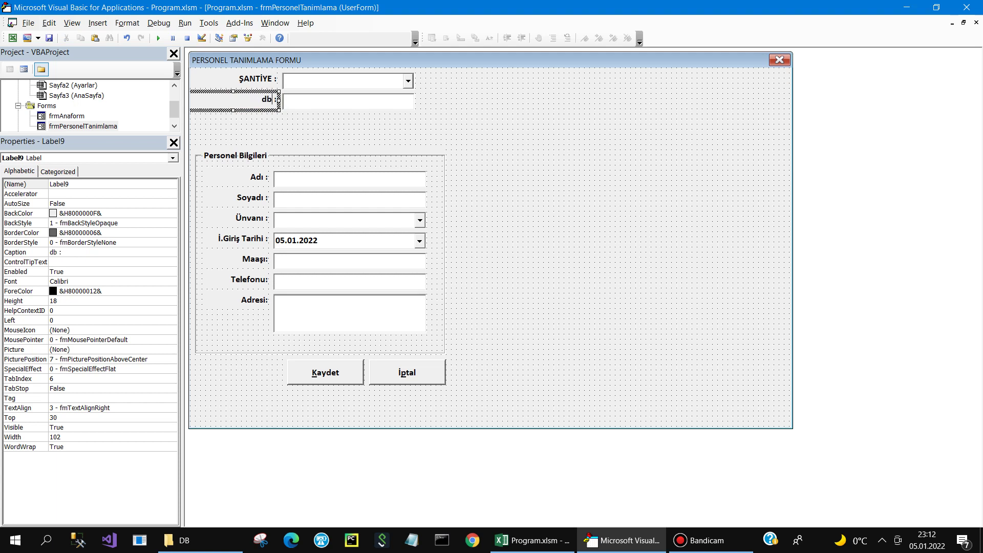
pyautogui.press('BackSpace')
pyautogui.write('u')
# Step: Set the DB Yolu text box's Enabled property to False
pyautogui.click(314, 133)
pyautogui.click(320, 102)
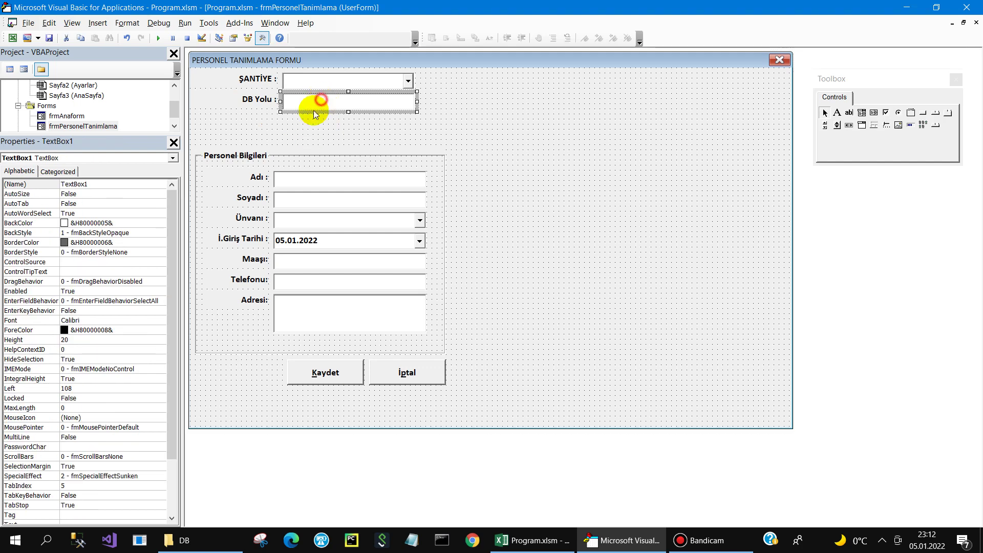
pyautogui.doubleClick(45, 291)
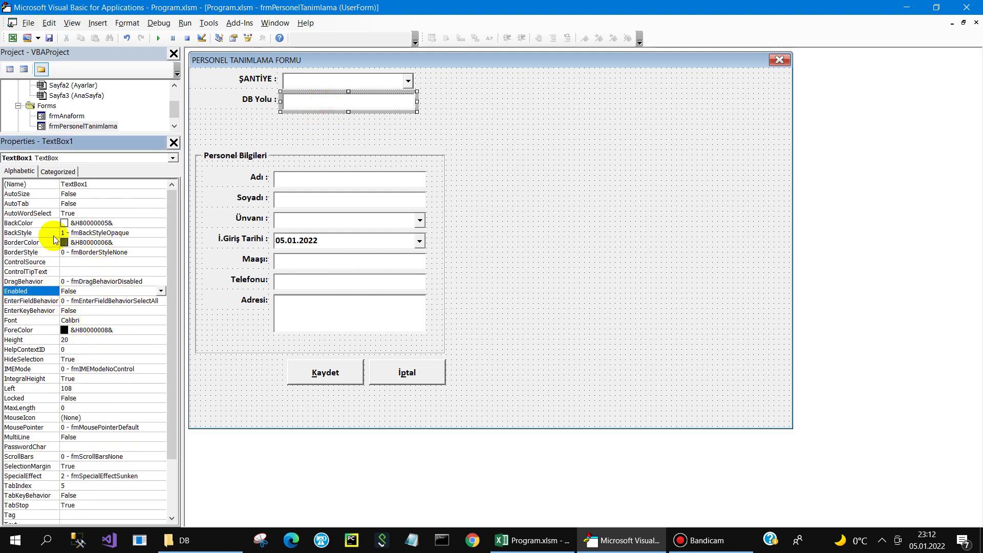
# Step: Move the Personel Bilgileri frame and buttons up and shrink the form to fit
pyautogui.click(464, 110)
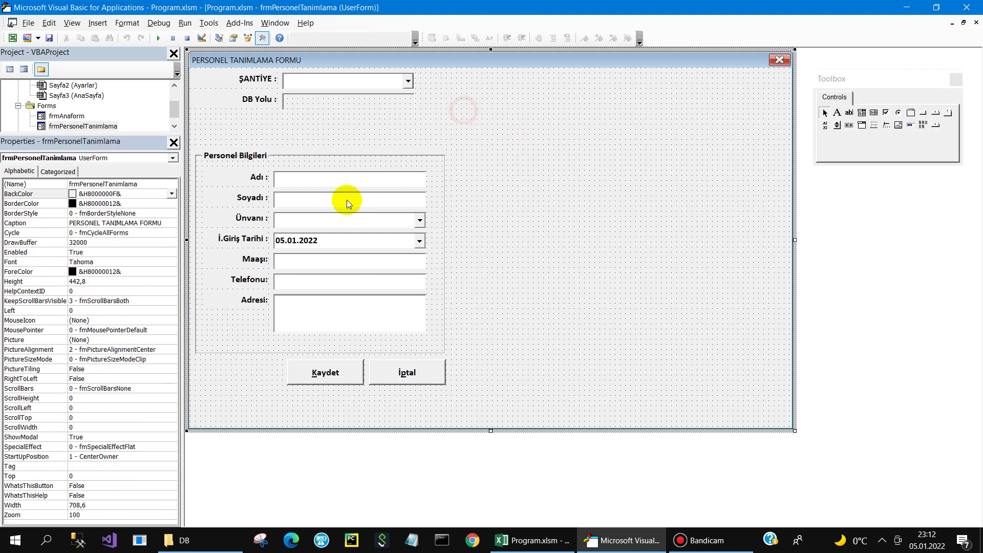
pyautogui.moveTo(487, 141); pyautogui.dragTo(202, 439)
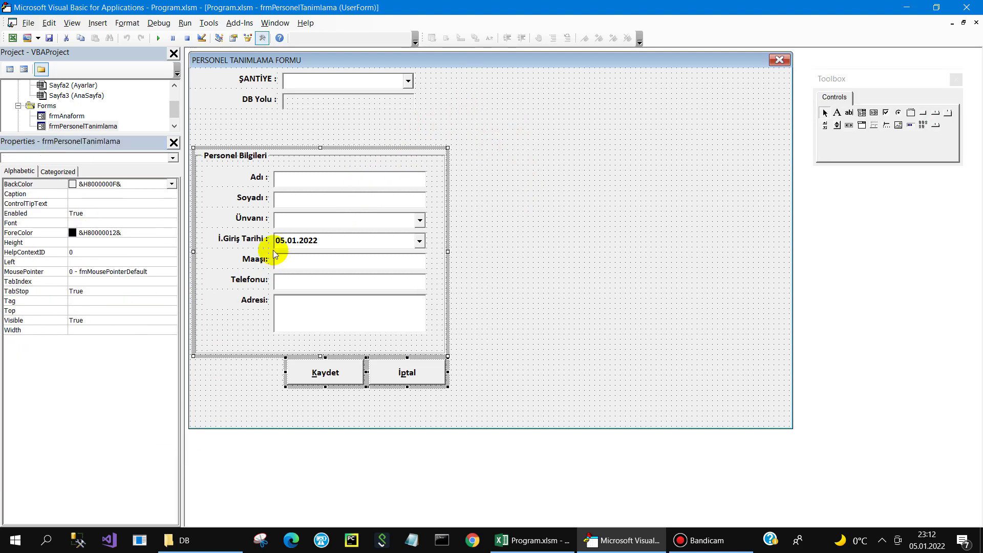
pyautogui.moveTo(291, 148); pyautogui.dragTo(291, 120)
pyautogui.click(563, 200)
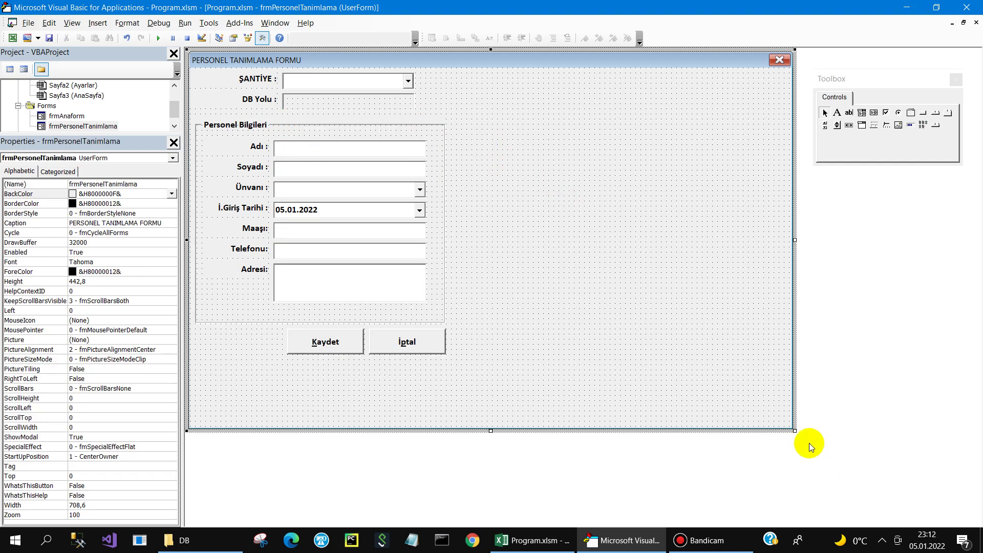
pyautogui.moveTo(795, 430); pyautogui.dragTo(460, 368)
# Step: Rename the DB Yolu text box to txtDbYol
pyautogui.click(303, 102)
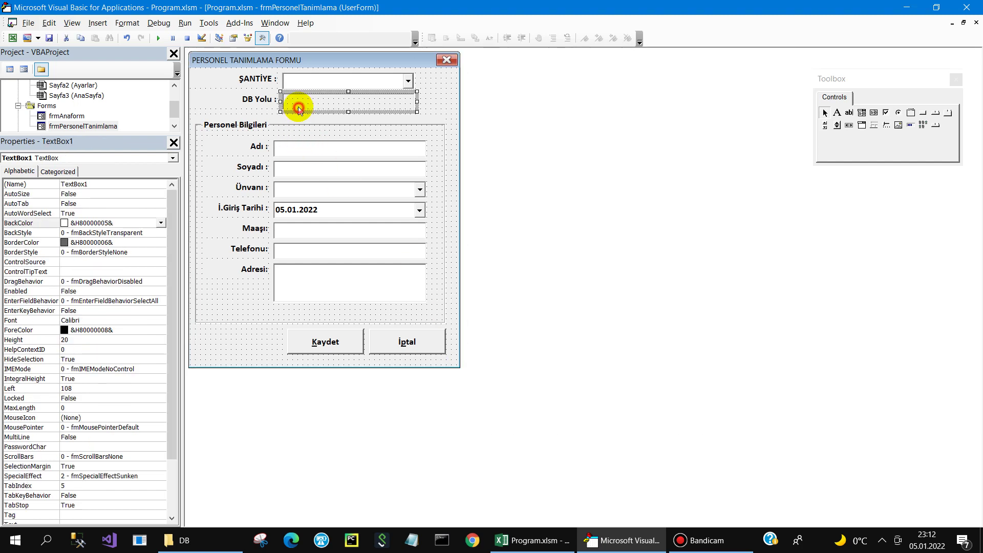
pyautogui.click(49, 186)
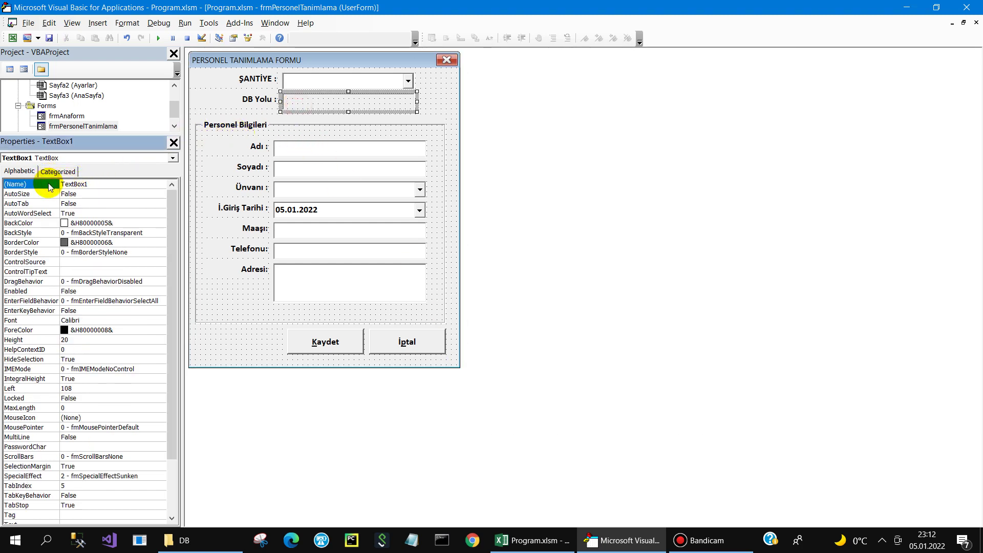
pyautogui.write('txtDbYol')
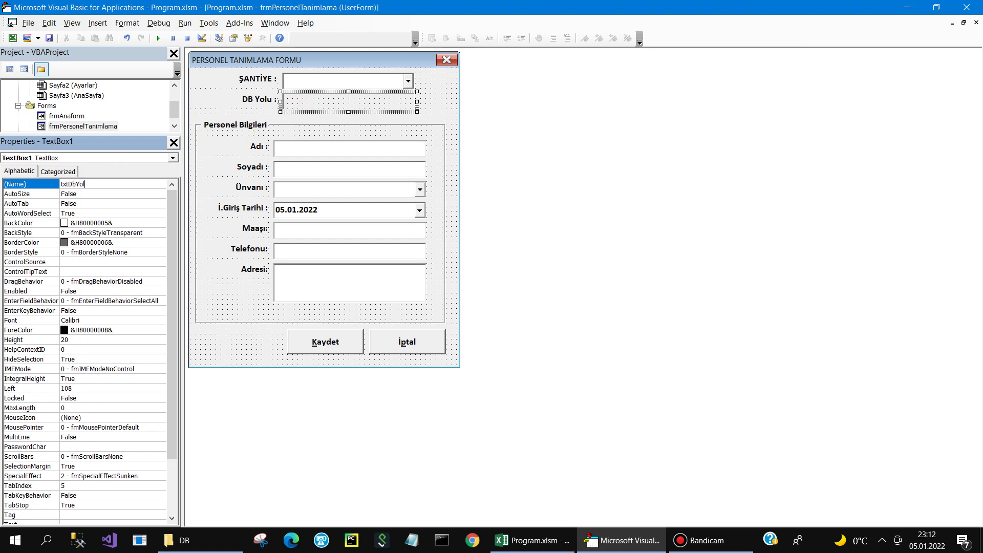
pyautogui.press('Return')
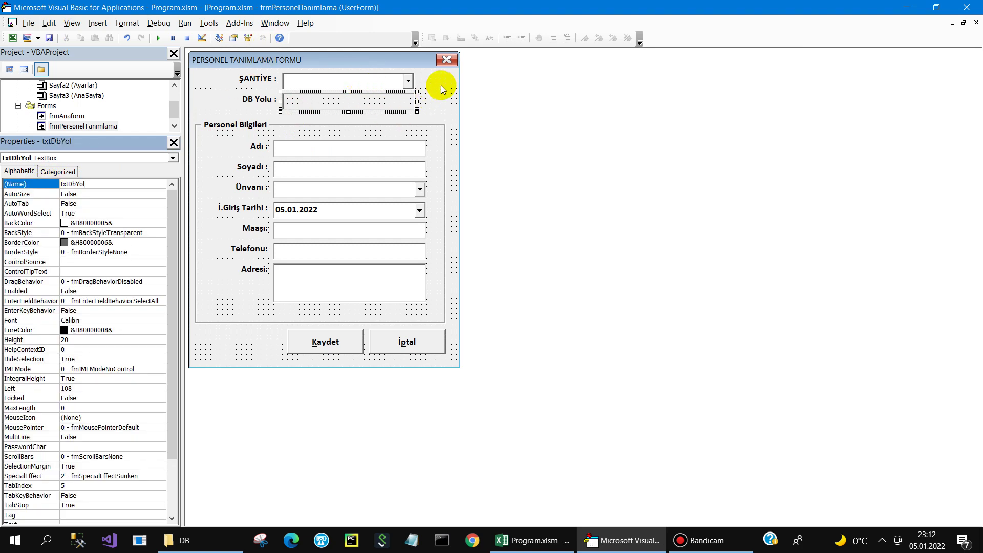
pyautogui.doubleClick(397, 80)
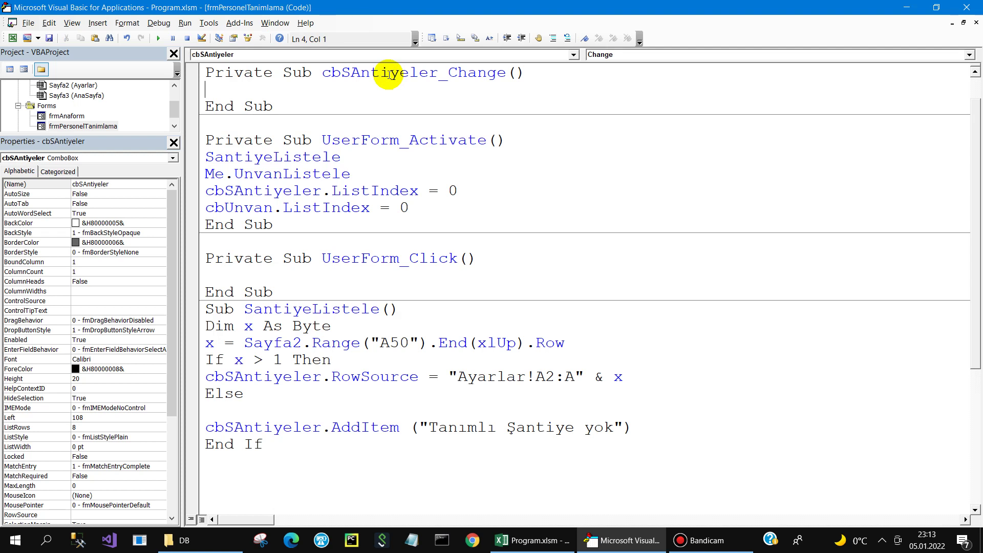
# Step: Write txtDbYol = Sheets("Ayarlar").Range("B" & x) in cbSAntiyeler_Change and select the Dim x As Byte line
pyautogui.write('txtdb')
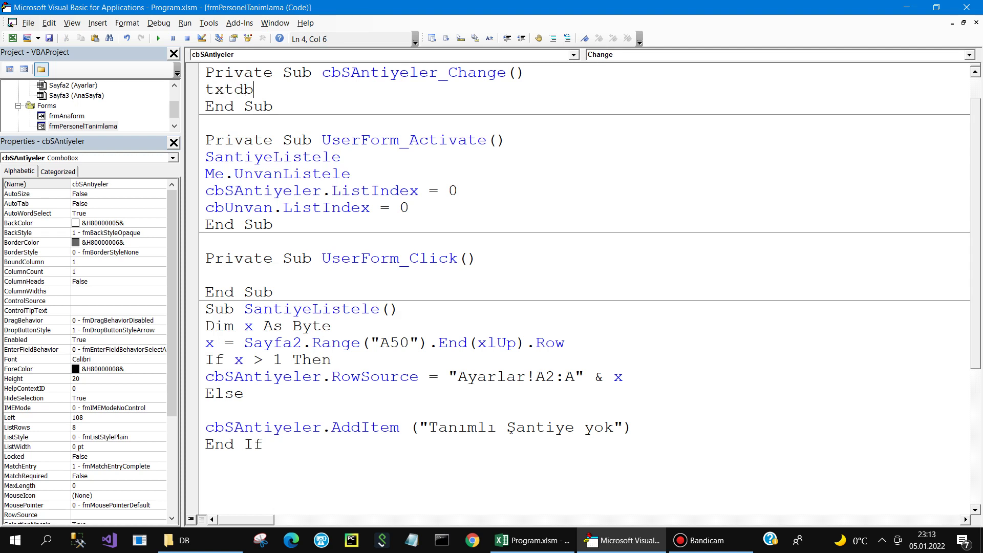
pyautogui.hotkey('ctrl', 'space')
pyautogui.write('heets("')
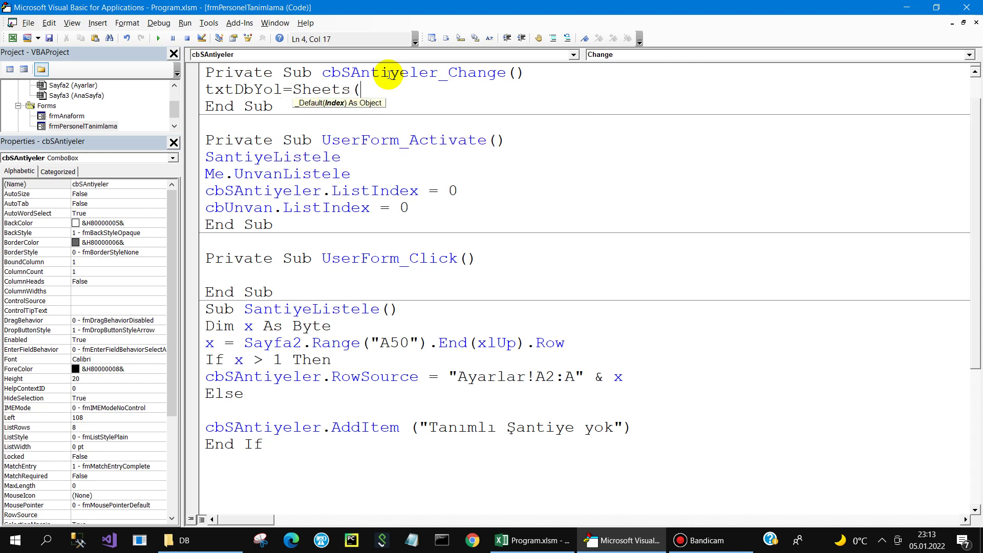
pyautogui.write('Ayarlar"')
pyautogui.write(').range("B"&x')
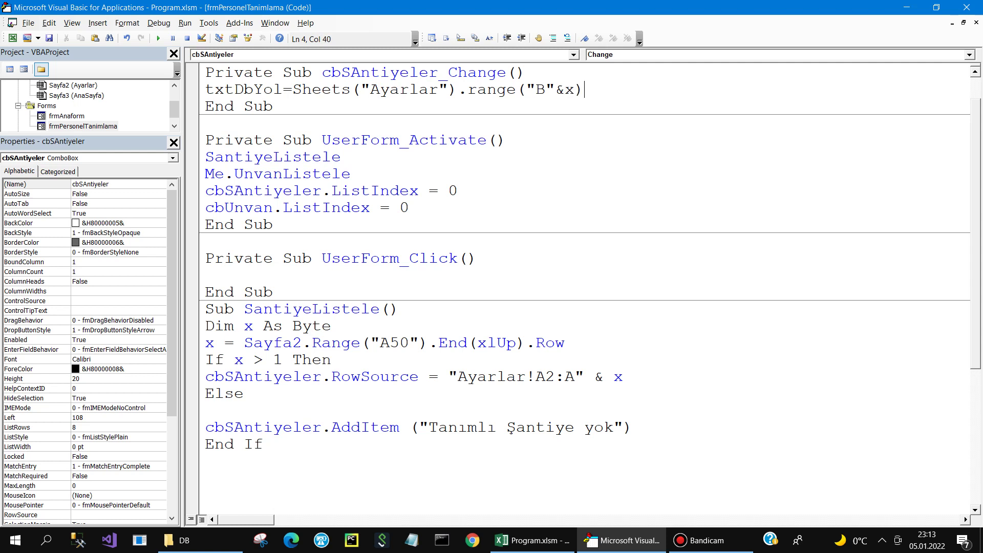
pyautogui.press('Return')
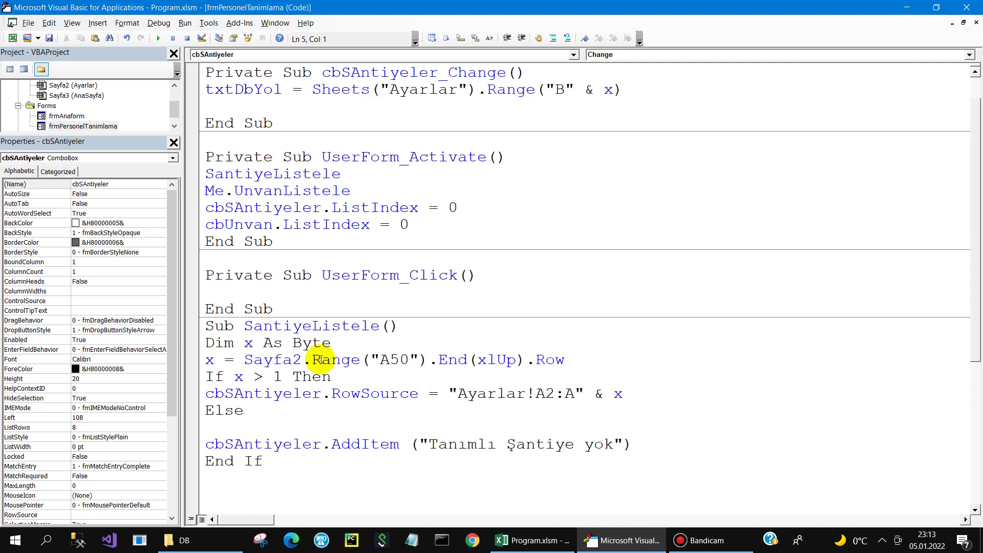
pyautogui.click(340, 344)
pyautogui.moveTo(194, 344)
pyautogui.mouseDown()
pyautogui.moveTo(195, 328)
pyautogui.moveTo(193, 348)
pyautogui.mouseUp()
pyautogui.hotkey('ctrl', 'c')
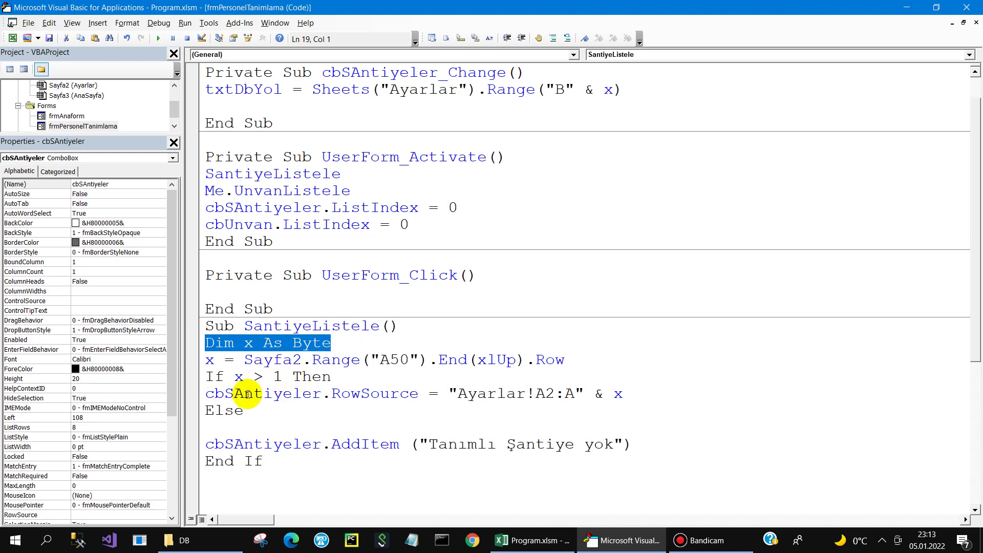
# Step: Move Dim x As Byte to module level under Option Explicit and run the personnel form
pyautogui.press('Delete')
pyautogui.scroll(2, 318, 241)
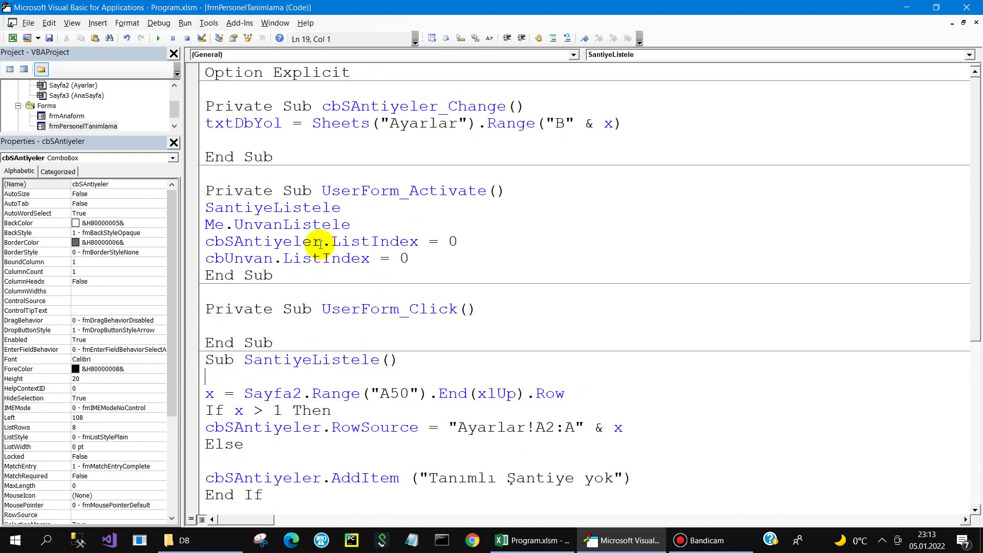
pyautogui.click(206, 93)
pyautogui.hotkey('ctrl', 'v')
pyautogui.click(360, 258)
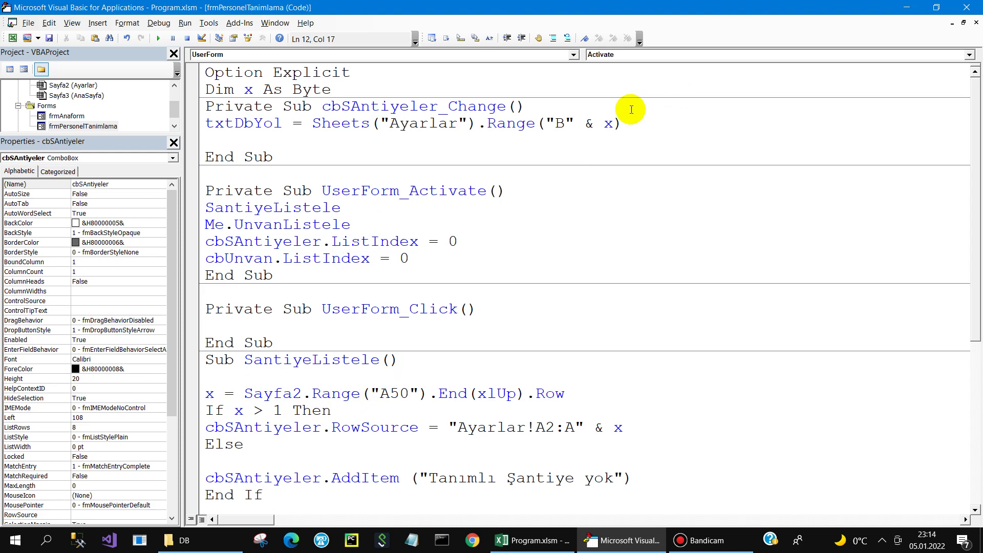
pyautogui.click(158, 38)
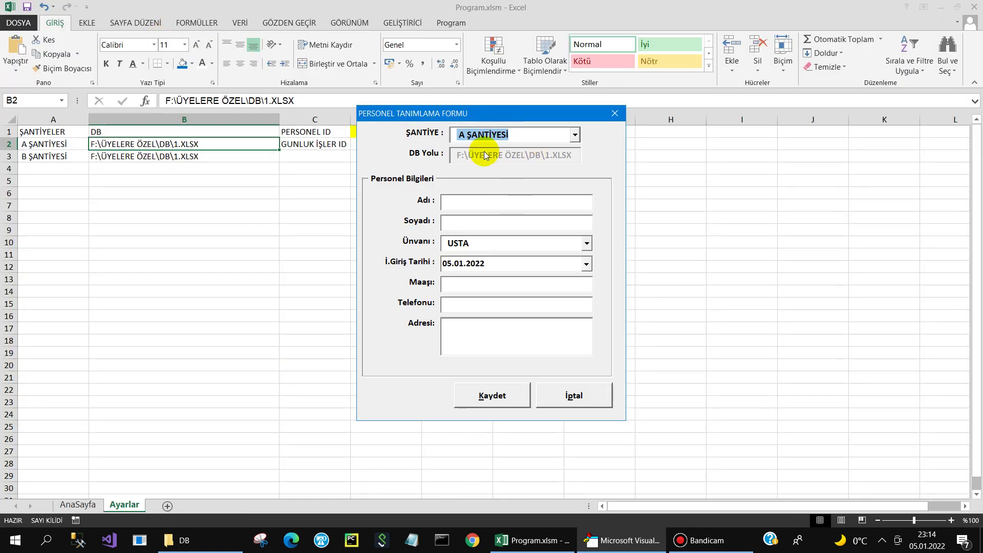
# Step: Choose B ŞANTİYESİ in the running form to check DB Yolu, then close the form
pyautogui.click(575, 134)
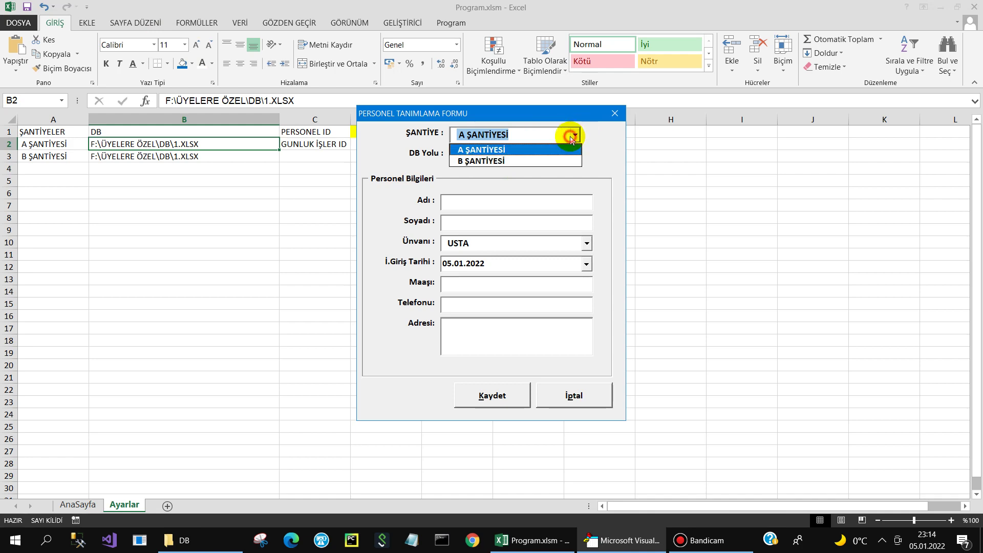
pyautogui.click(525, 164)
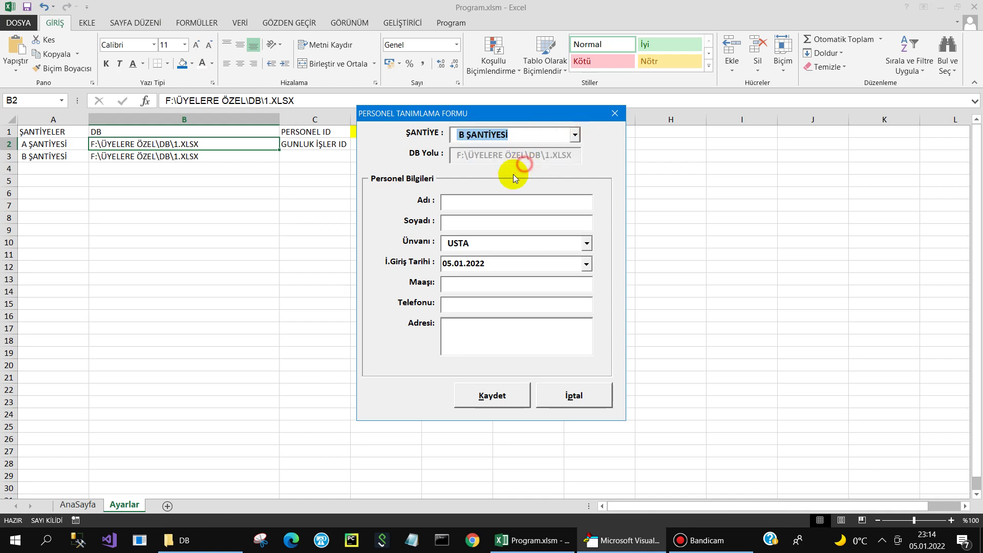
pyautogui.click(618, 114)
# Step: Change the file name in Ayarlar cell B3 from 1 to 2, then return to the VBA editor
pyautogui.hotkey('alt', 'F11')
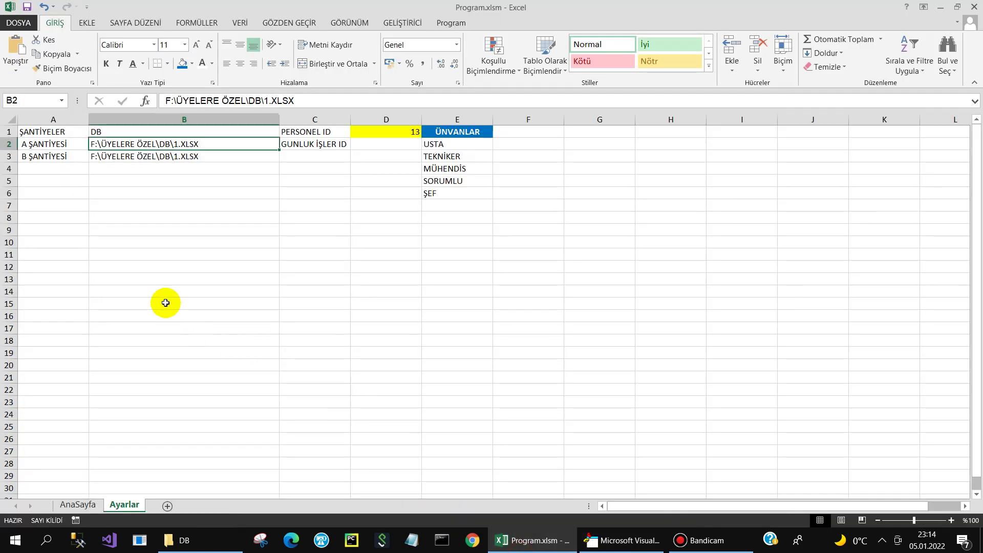
pyautogui.doubleClick(172, 157)
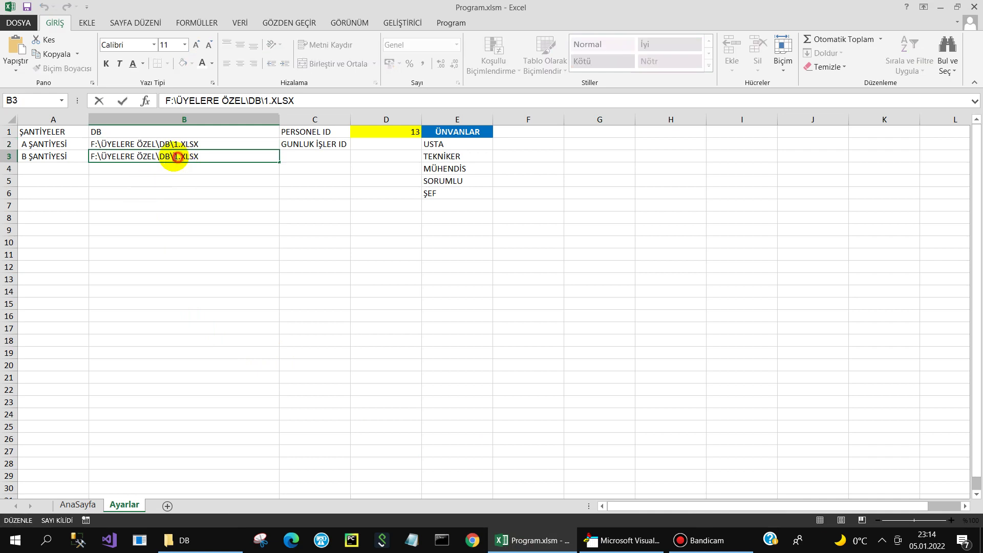
pyautogui.press('BackSpace')
pyautogui.write('2')
pyautogui.click(177, 204)
pyautogui.click(86, 520)
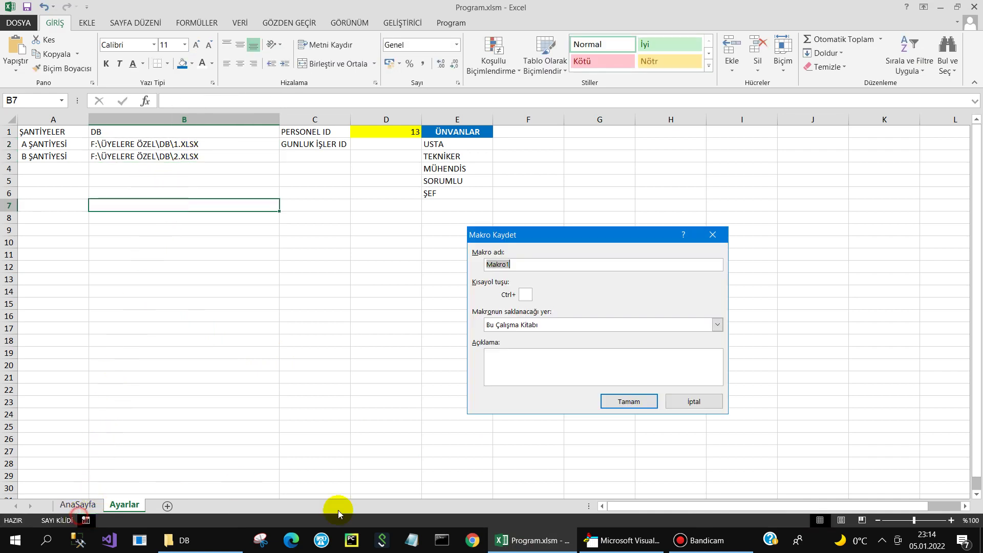
pyautogui.click(628, 401)
pyautogui.click(604, 540)
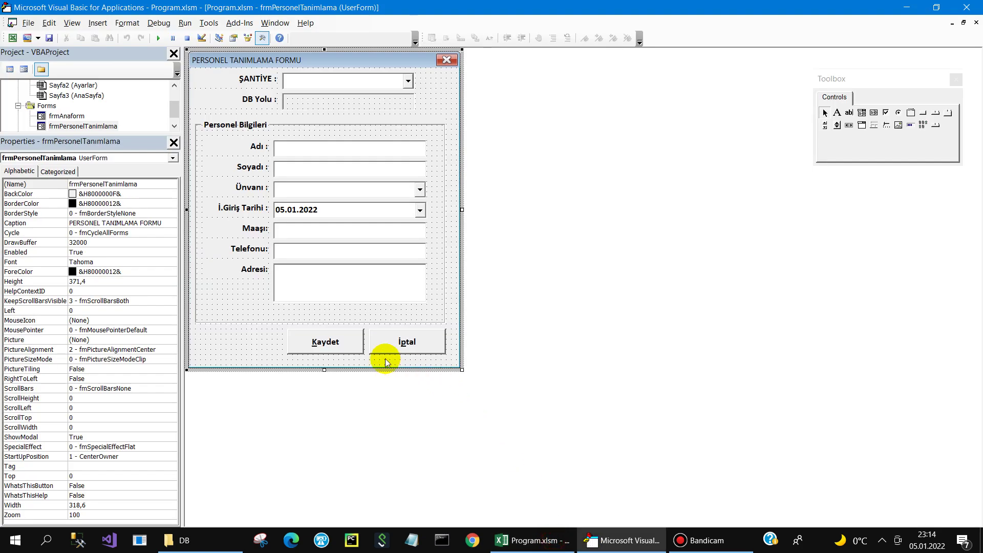
# Step: Rerun the form, switch ŞANTİYE between A and B ŞANTİYESİ, then close it and reopen cbSAntiyeler_Change
pyautogui.click(158, 38)
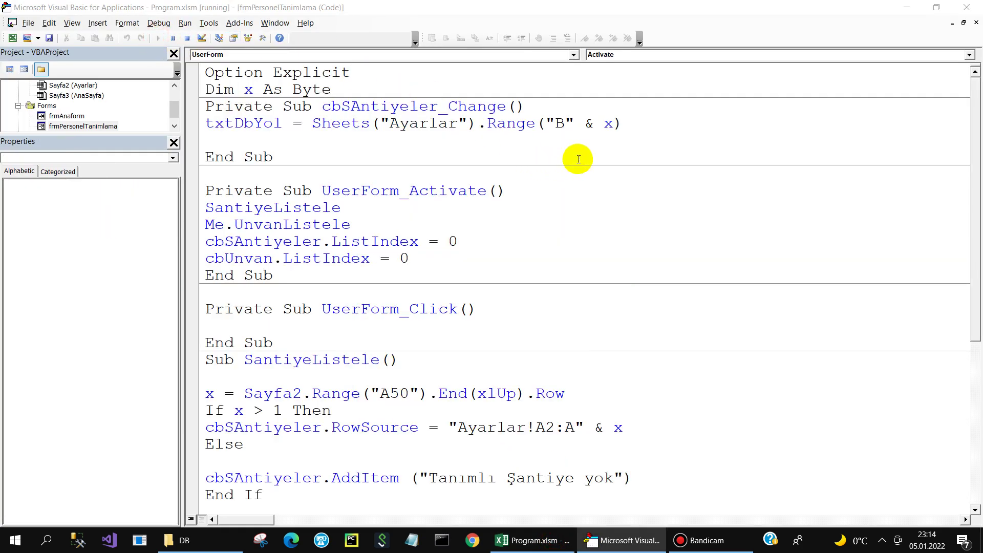
pyautogui.click(532, 539)
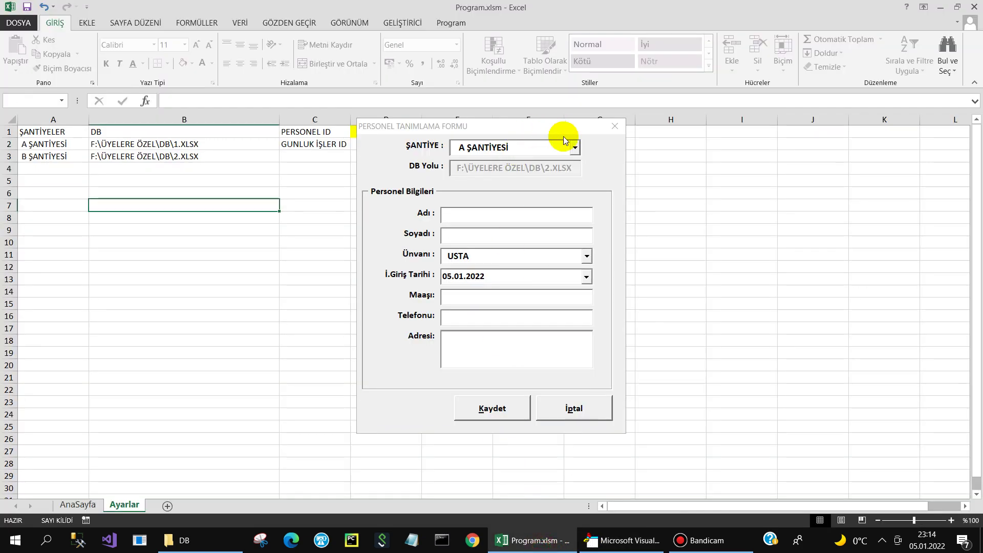
pyautogui.click(574, 148)
pyautogui.click(534, 162)
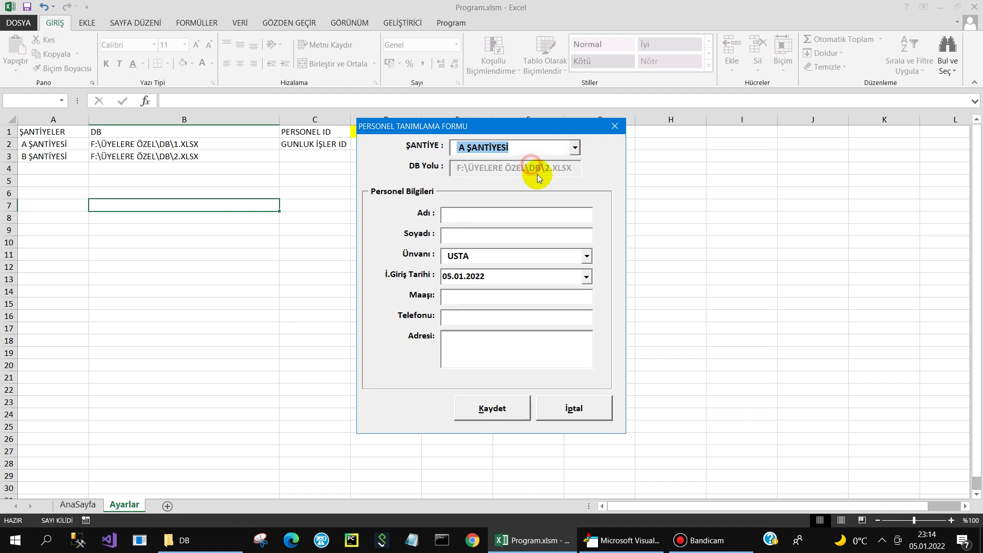
pyautogui.click(575, 147)
pyautogui.click(546, 174)
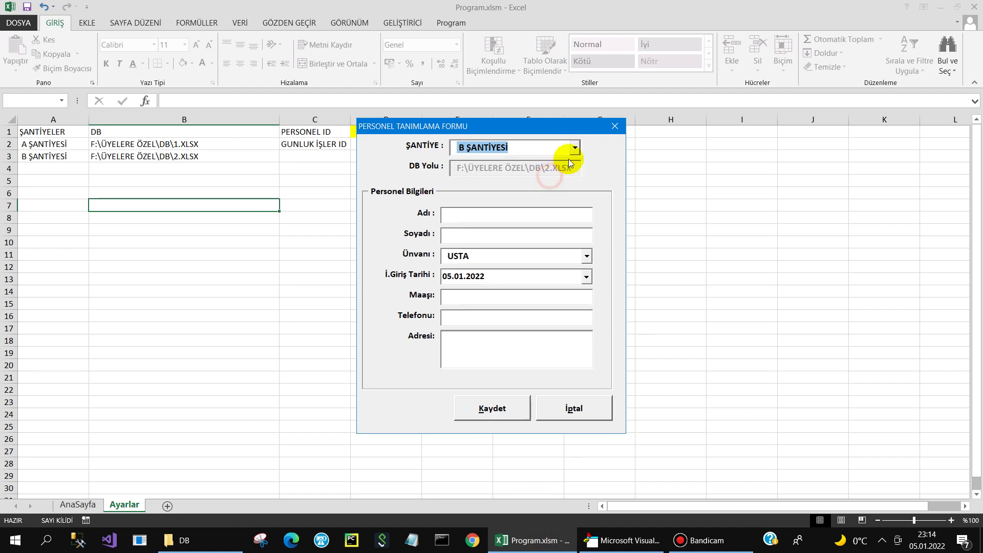
pyautogui.click(575, 150)
pyautogui.click(558, 162)
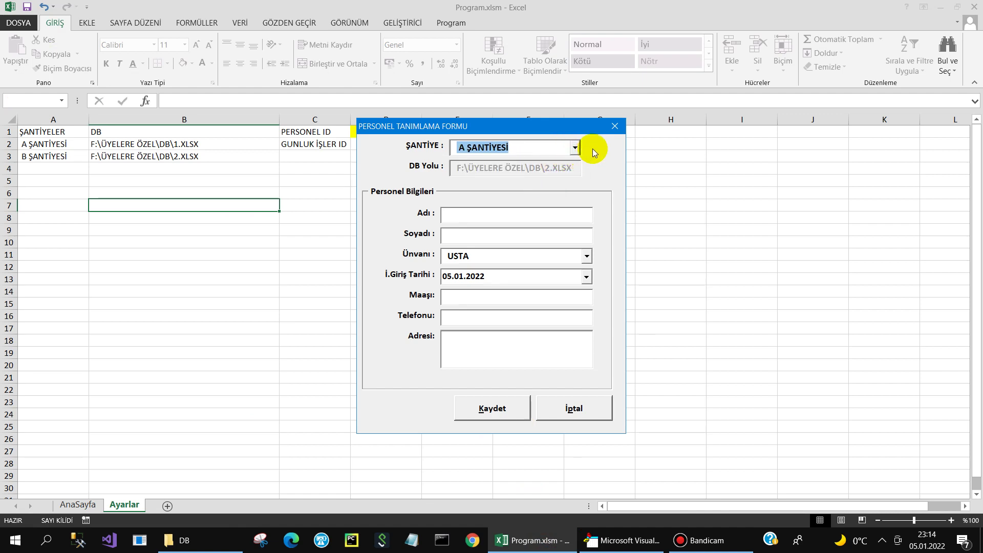
pyautogui.click(615, 126)
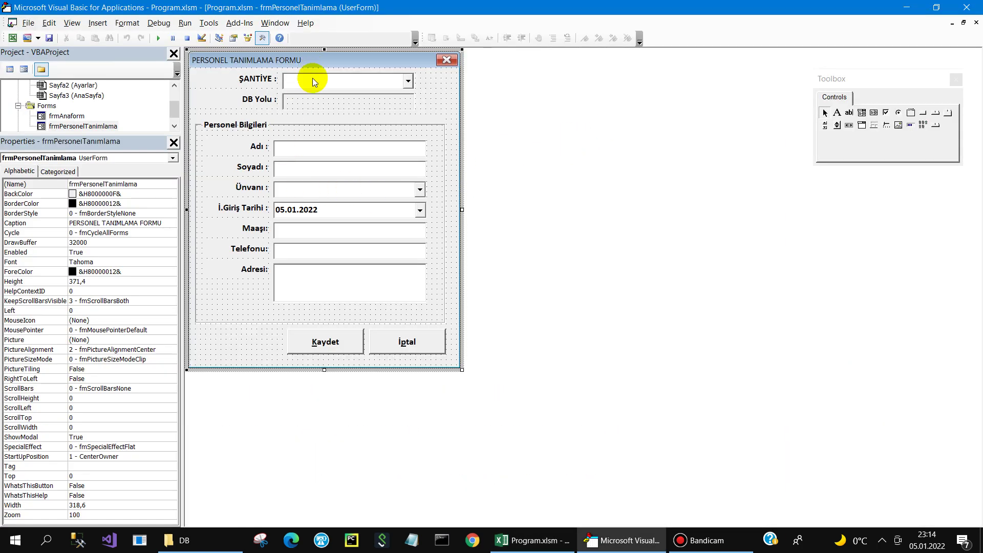
pyautogui.doubleClick(311, 78)
pyautogui.write('txtDbYol = Sheets("Ayarlar").Range("B" & x)')
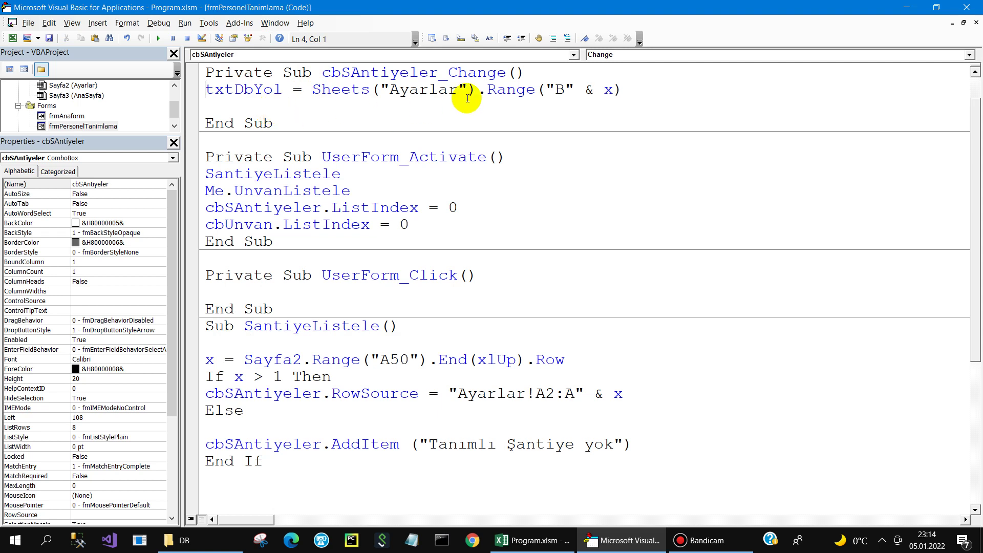
# Step: Replace x with cbSAntiyeler.ListIndex + 1 as the column B row, then run the form
pyautogui.doubleClick(609, 90)
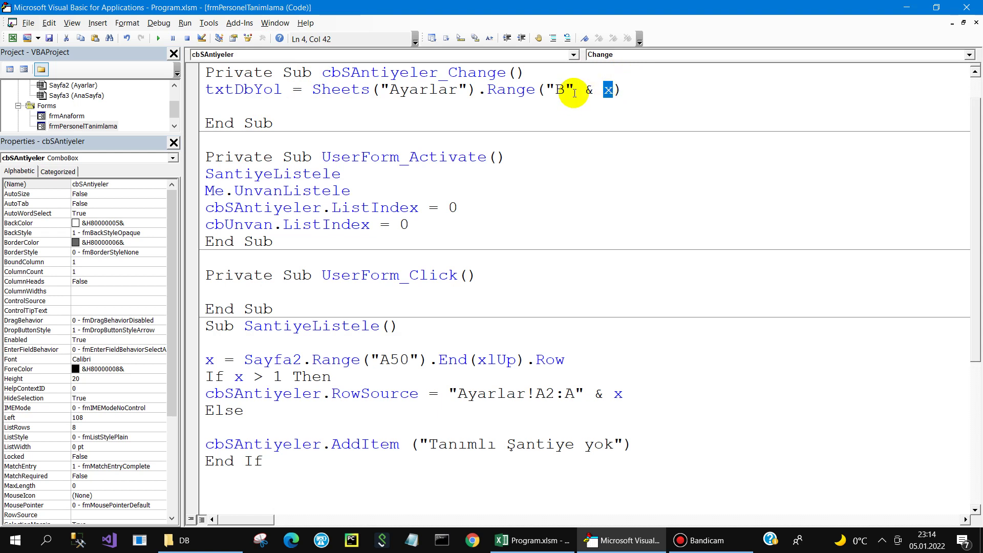
pyautogui.write('cbs')
pyautogui.hotkey('ctrl', 'space')
pyautogui.write('.')
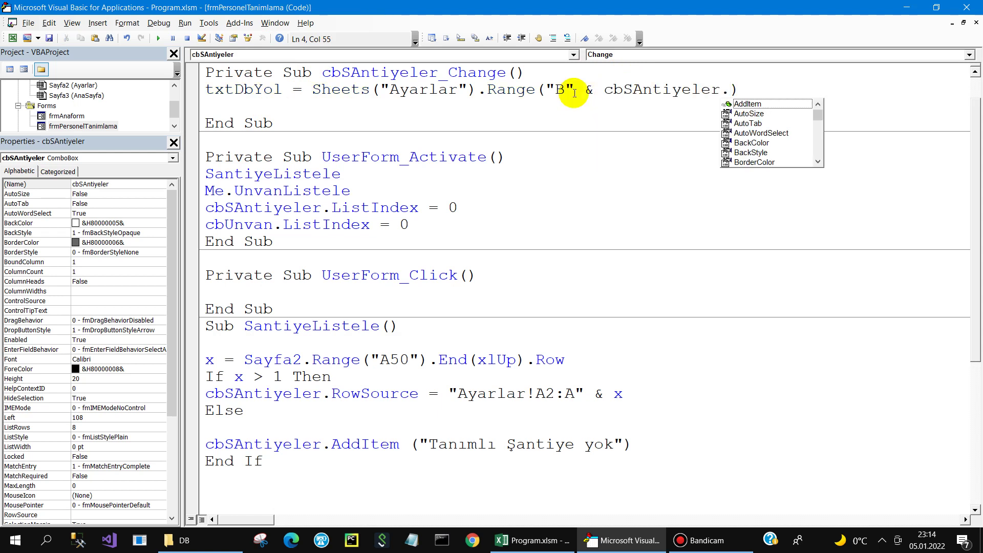
pyautogui.write('li')
pyautogui.press('Down')
pyautogui.press('Down')
pyautogui.press('Down')
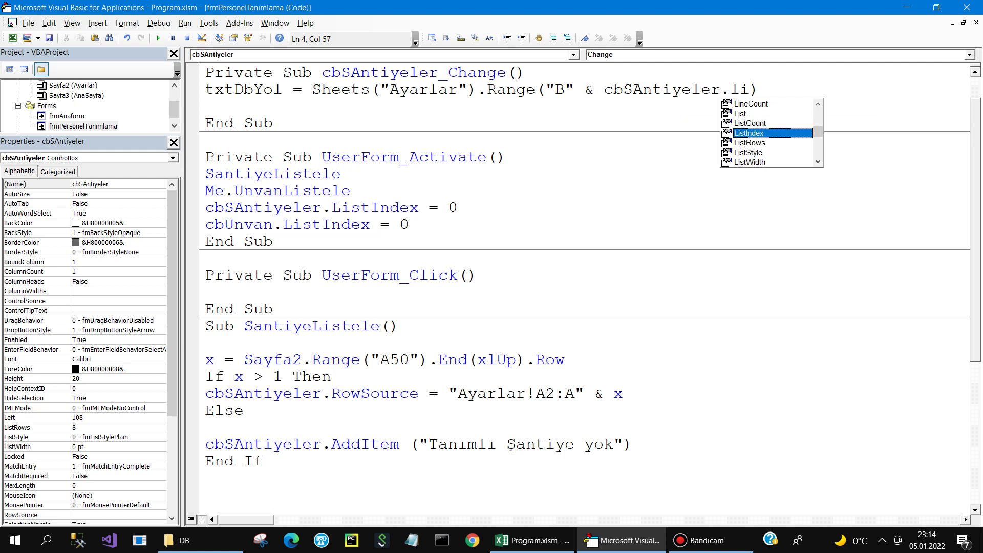
pyautogui.press('space')
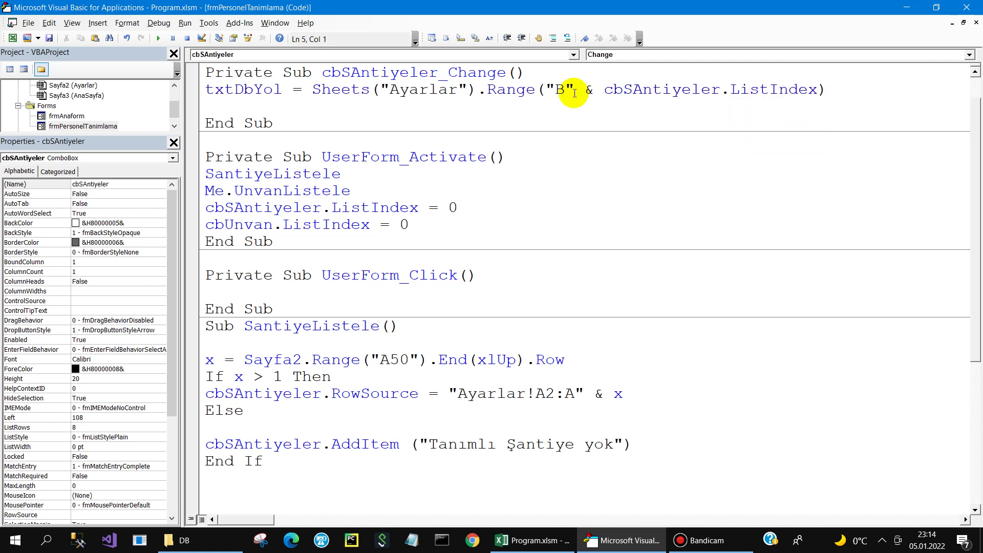
pyautogui.write('+')
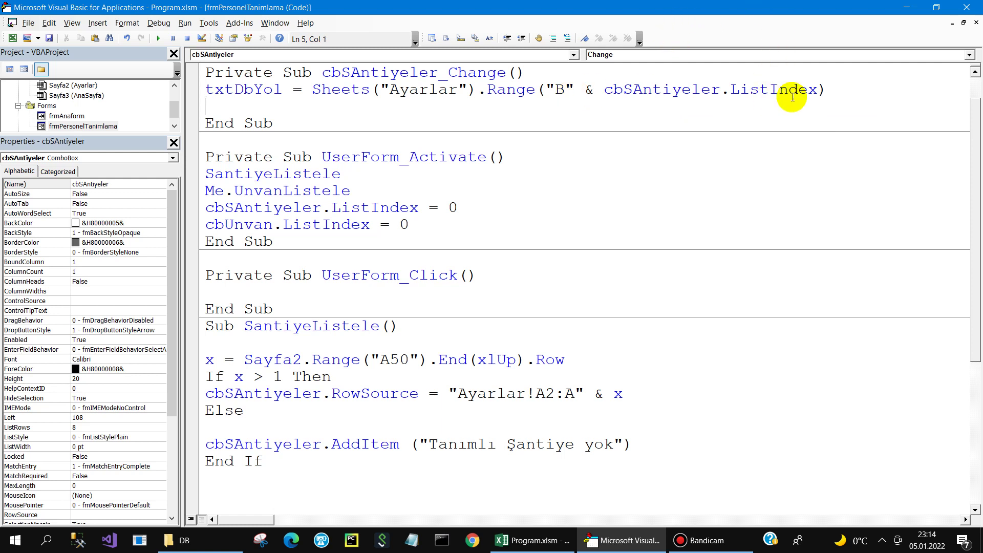
pyautogui.click(818, 90)
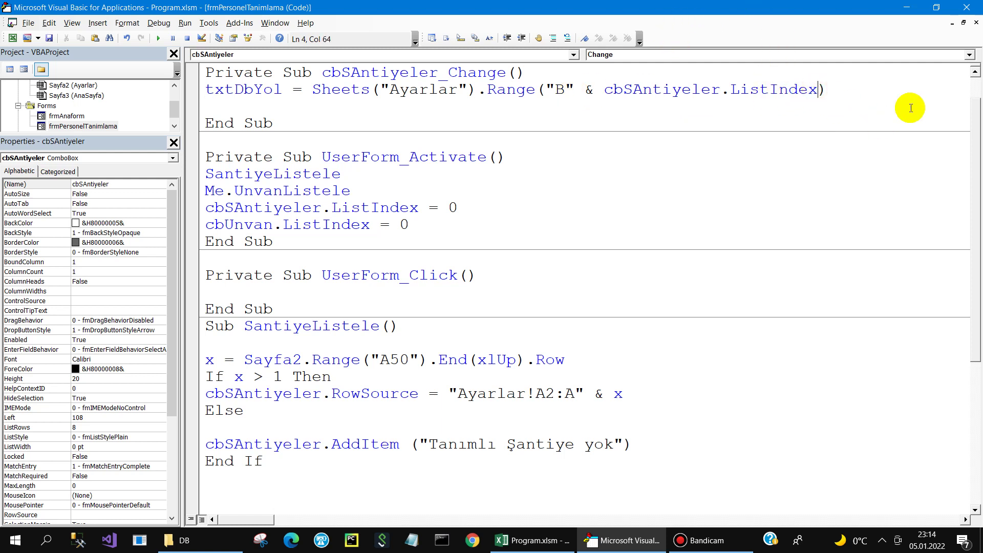
pyautogui.write('+1')
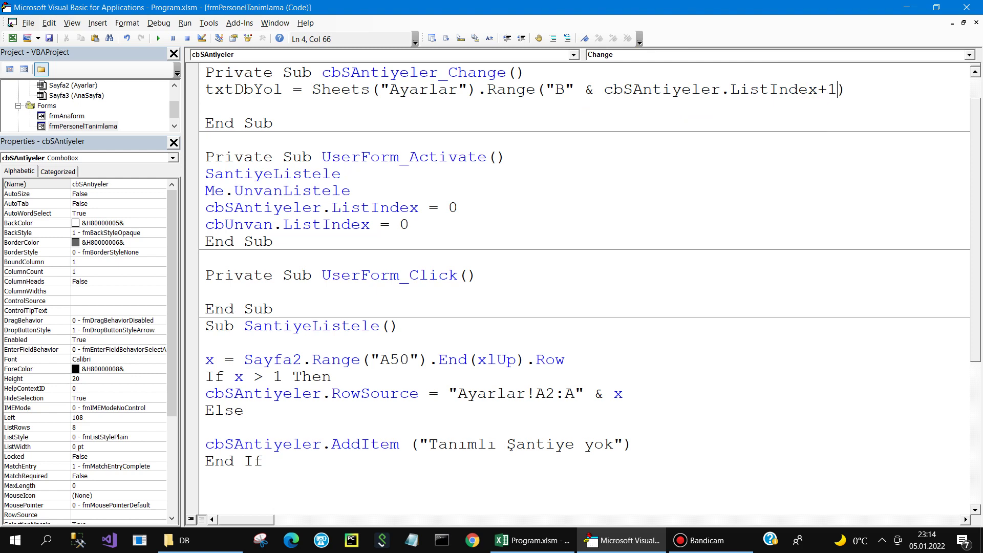
pyautogui.press('Down')
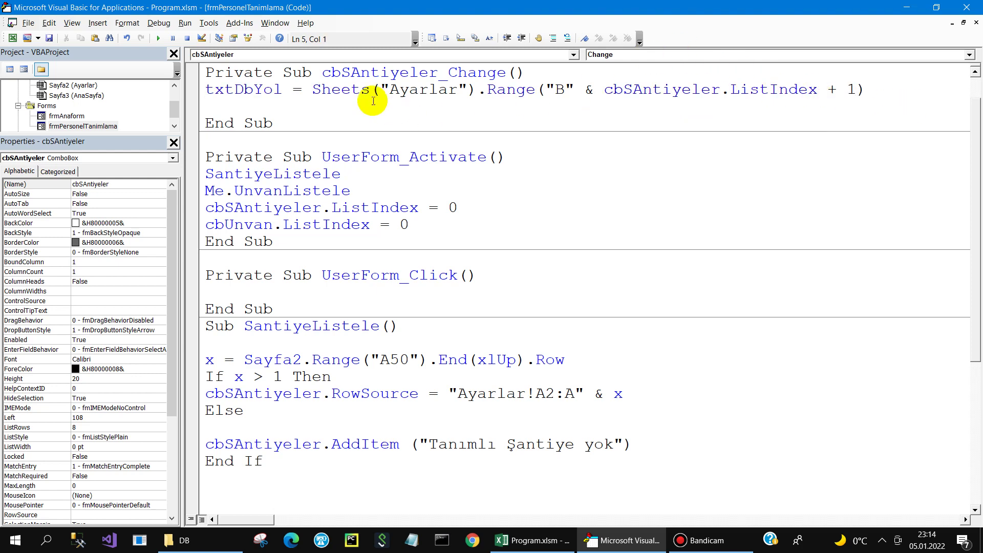
pyautogui.click(159, 39)
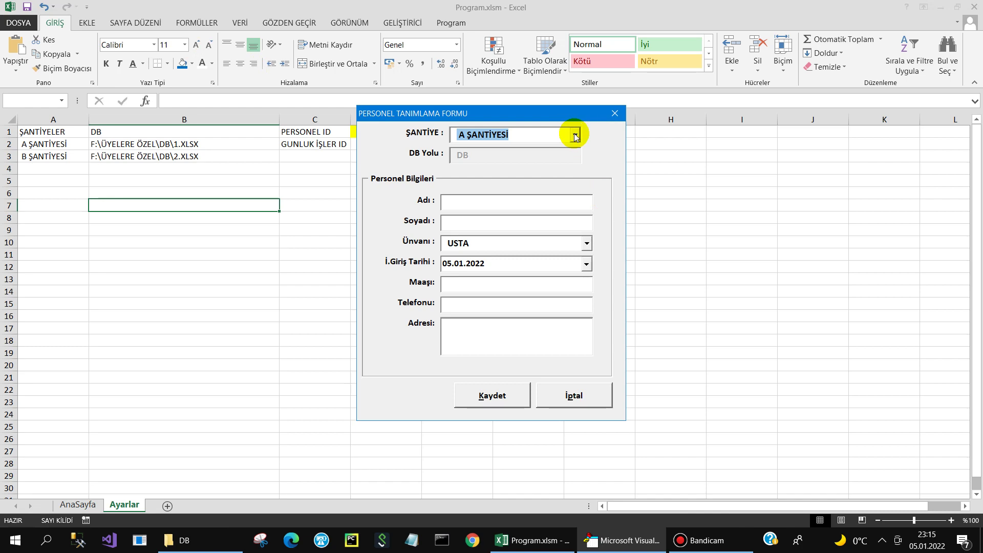
# Step: Choose B ŞANTİYESİ in the running form, see the 1.XLSX path, and close the form
pyautogui.click(576, 137)
pyautogui.click(538, 160)
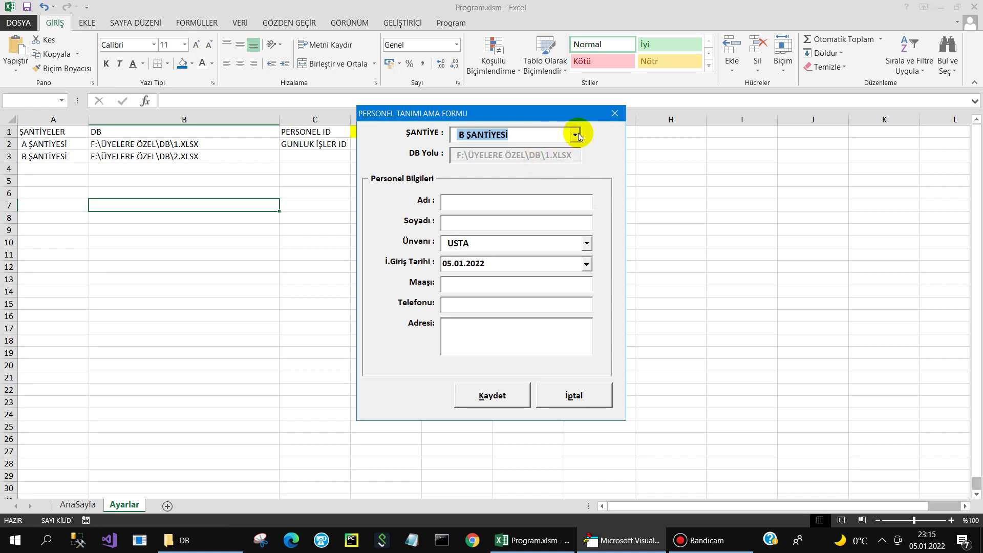
pyautogui.click(576, 135)
pyautogui.click(614, 113)
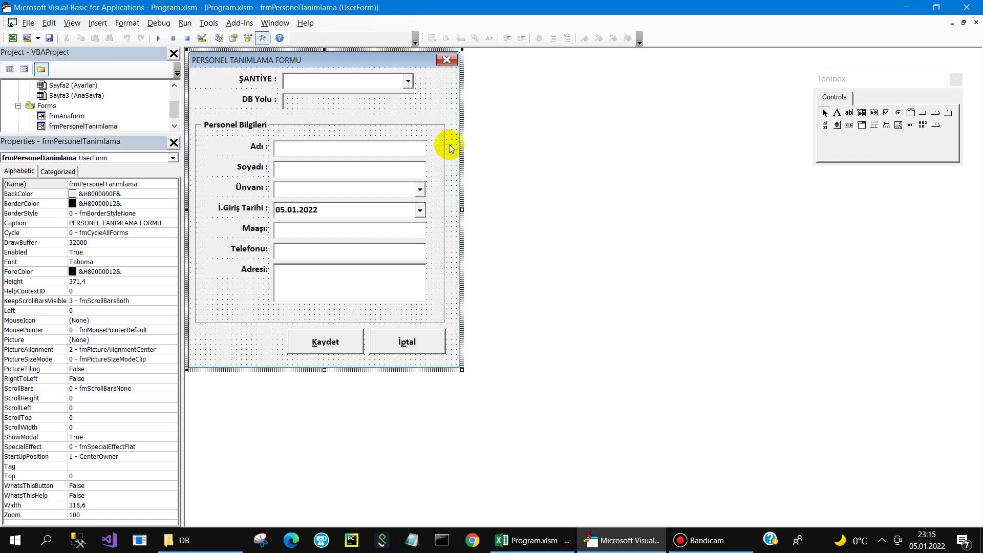
# Step: Check the Ayarlar sheet rows, then reopen cbSAntiyeler_Change from the personnel form designer
pyautogui.press('F7')
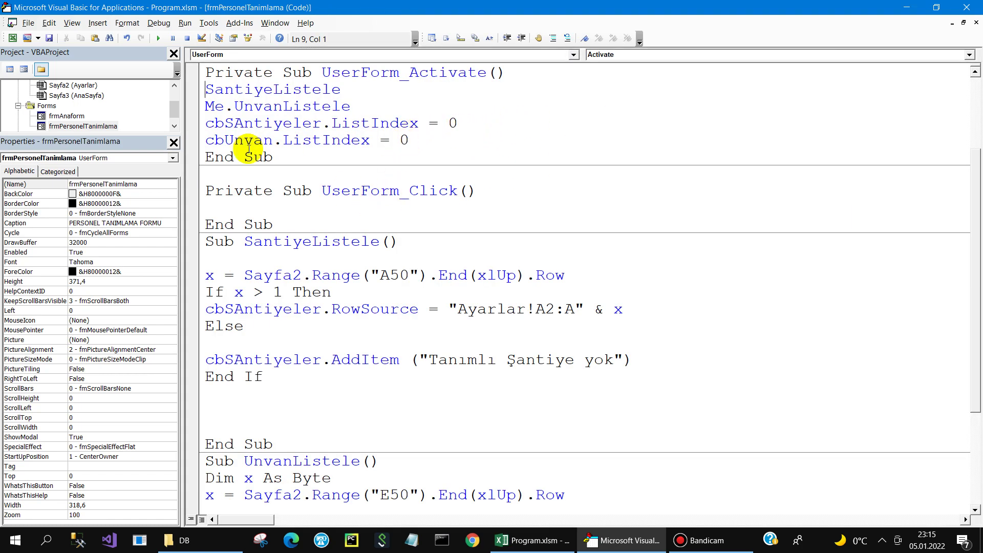
pyautogui.click(527, 540)
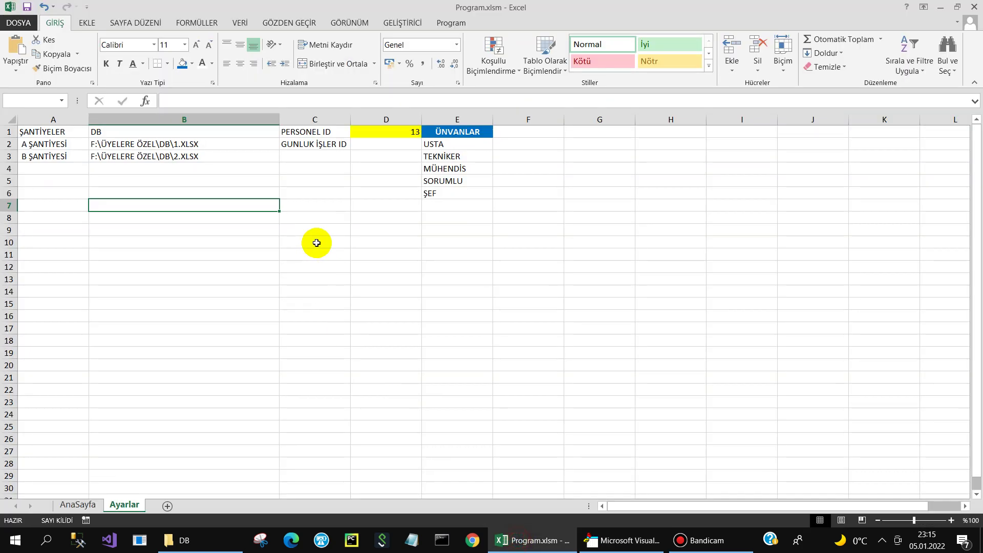
pyautogui.click(618, 549)
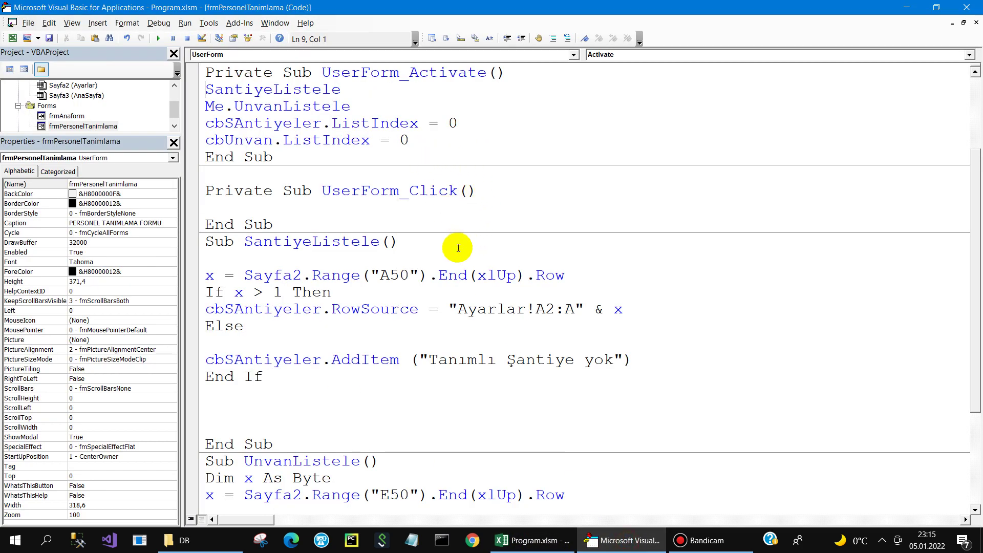
pyautogui.doubleClick(88, 126)
pyautogui.doubleClick(322, 79)
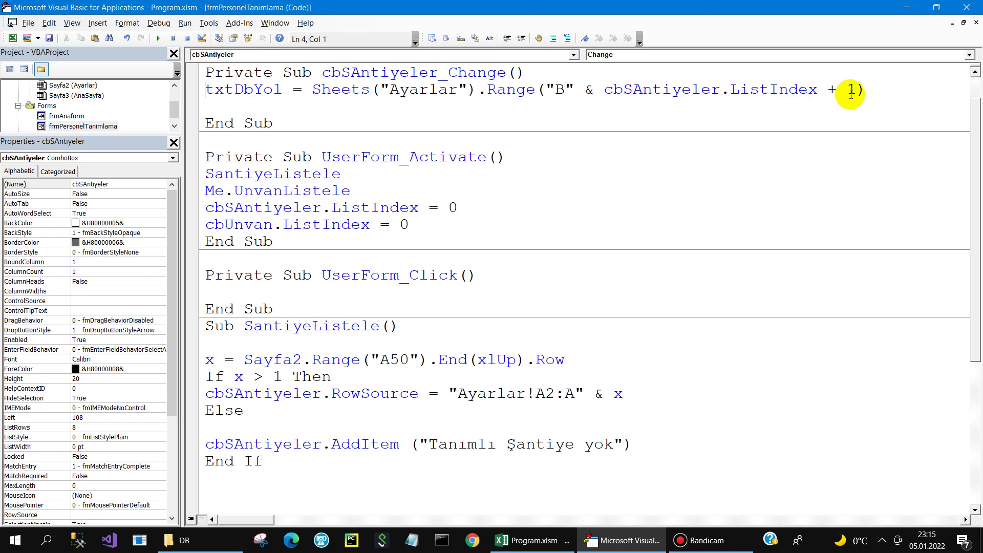
# Step: Change the row offset to cbSAntiyeler.ListIndex + 2 and run the form
pyautogui.doubleClick(851, 90)
pyautogui.write('2')
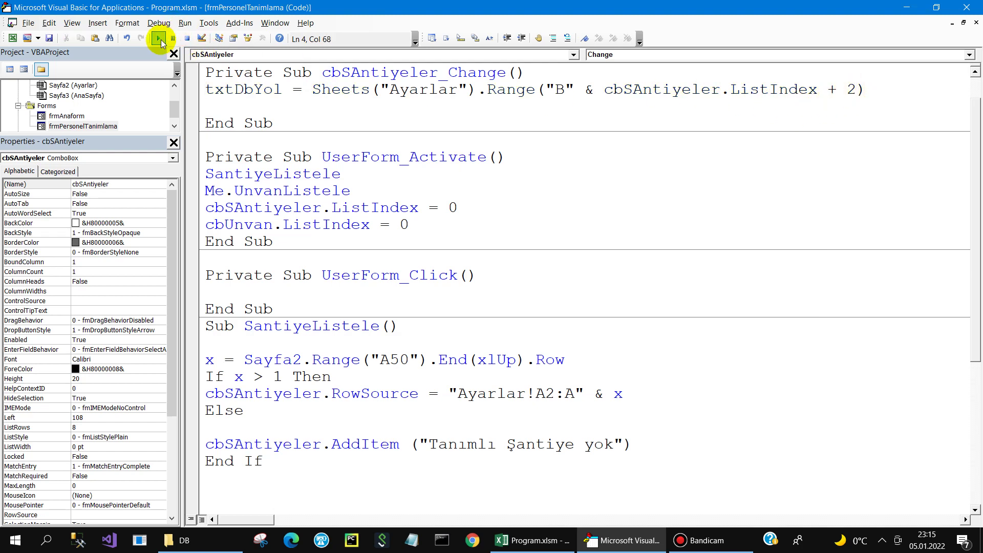
pyautogui.click(159, 38)
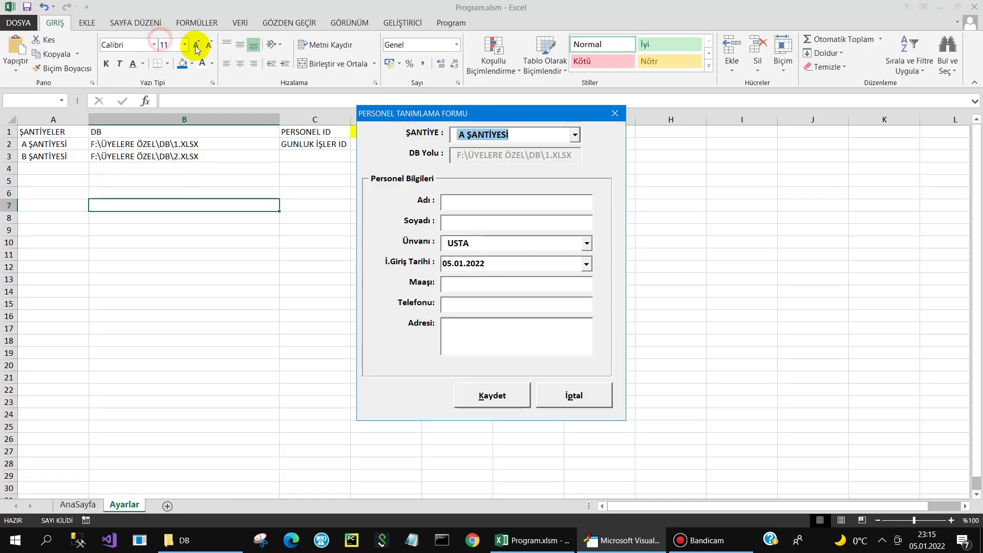
# Step: Switch ŞANTİYE between A and B to confirm the 1.XLSX and 2.XLSX paths, then close the form
pyautogui.click(528, 134)
pyautogui.click(510, 158)
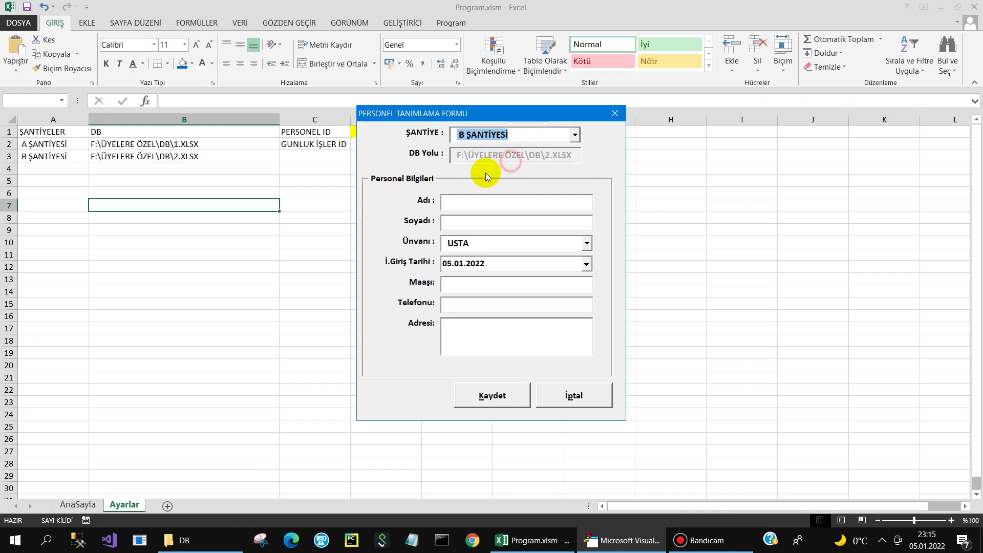
pyautogui.click(522, 135)
pyautogui.click(499, 150)
pyautogui.click(525, 145)
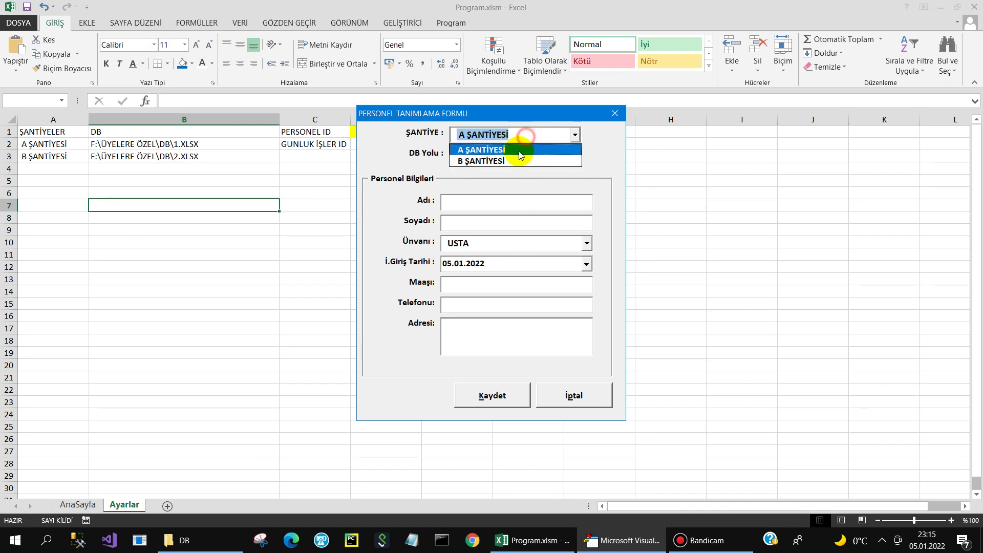
pyautogui.click(511, 160)
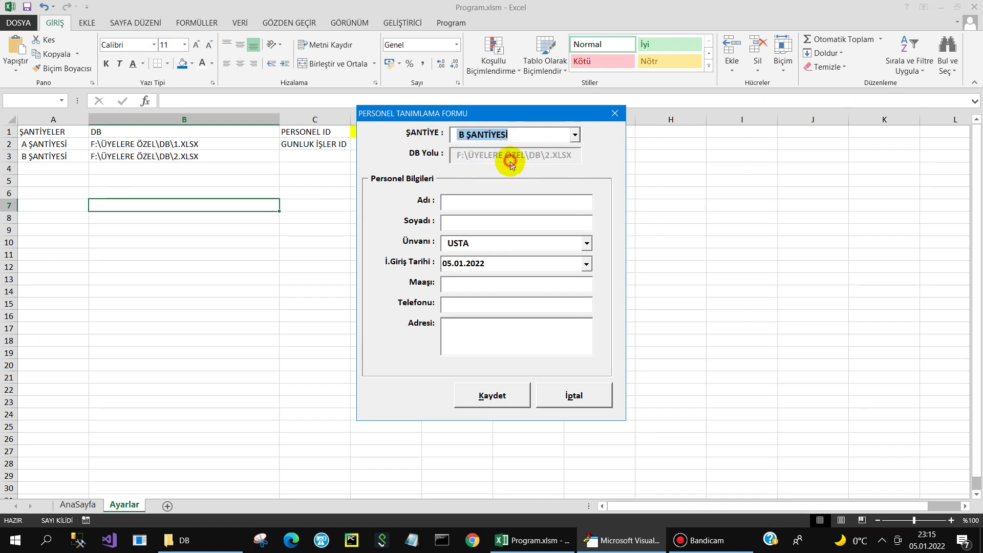
pyautogui.click(614, 114)
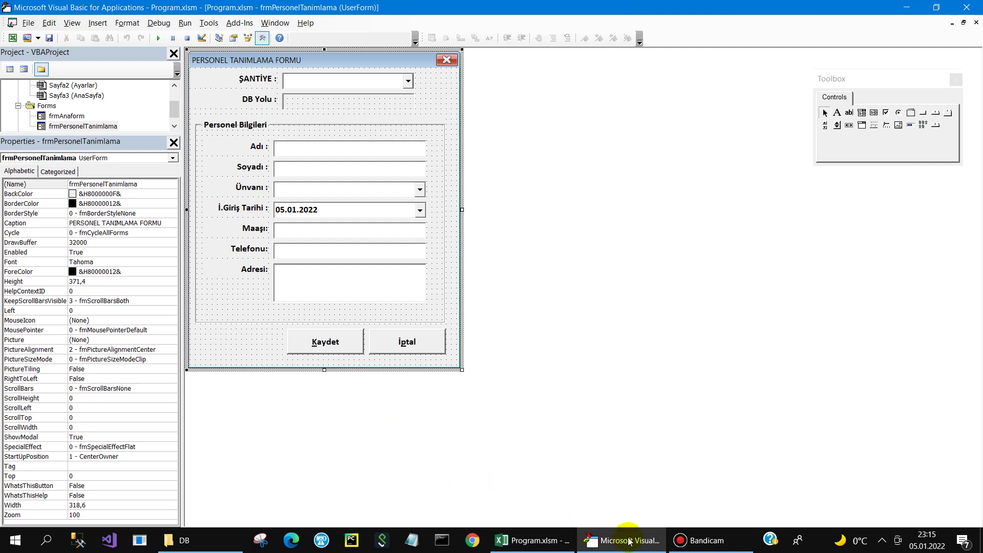
# Step: Create an empty CommandButton1_Click handler for the Kaydet button and enlarge the Project tree pane
pyautogui.click(705, 539)
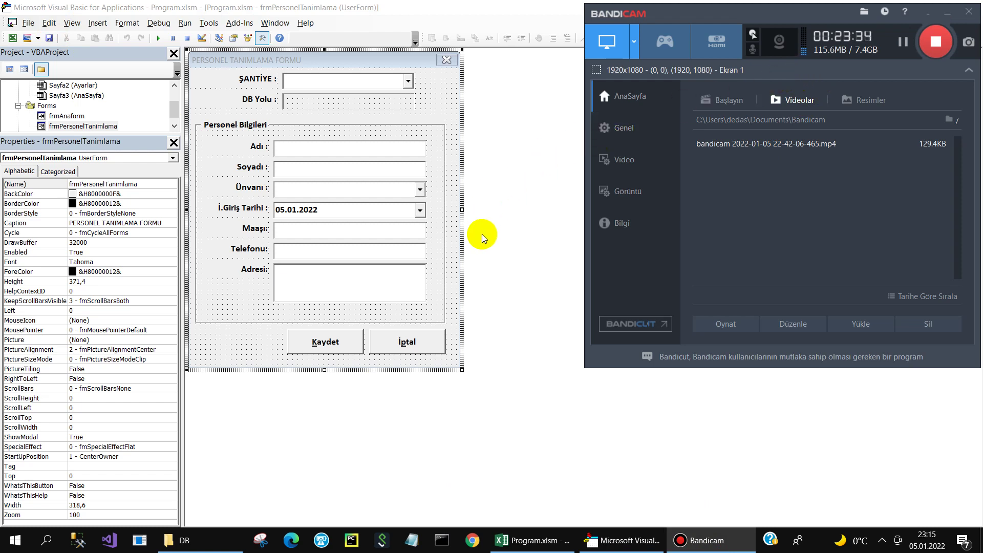
pyautogui.click(453, 233)
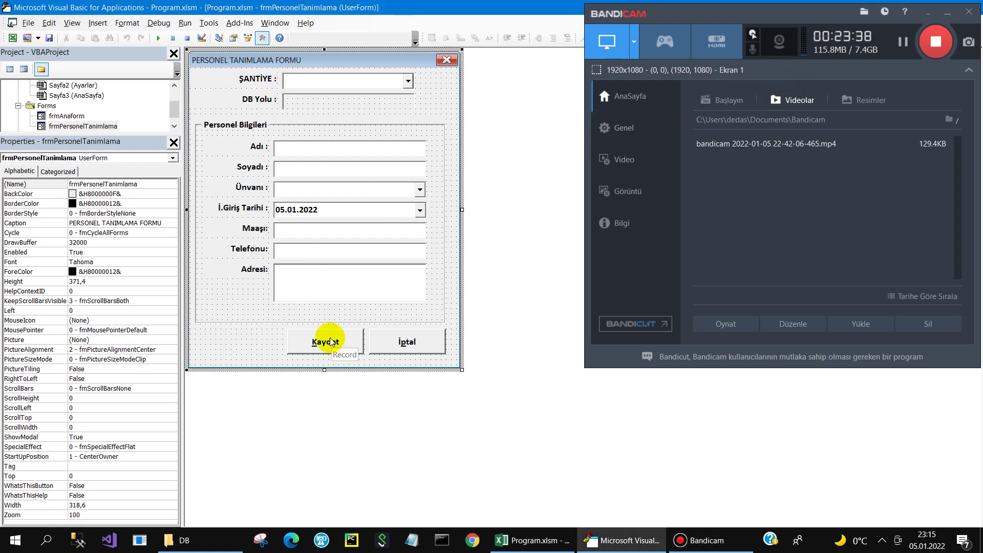
pyautogui.doubleClick(316, 346)
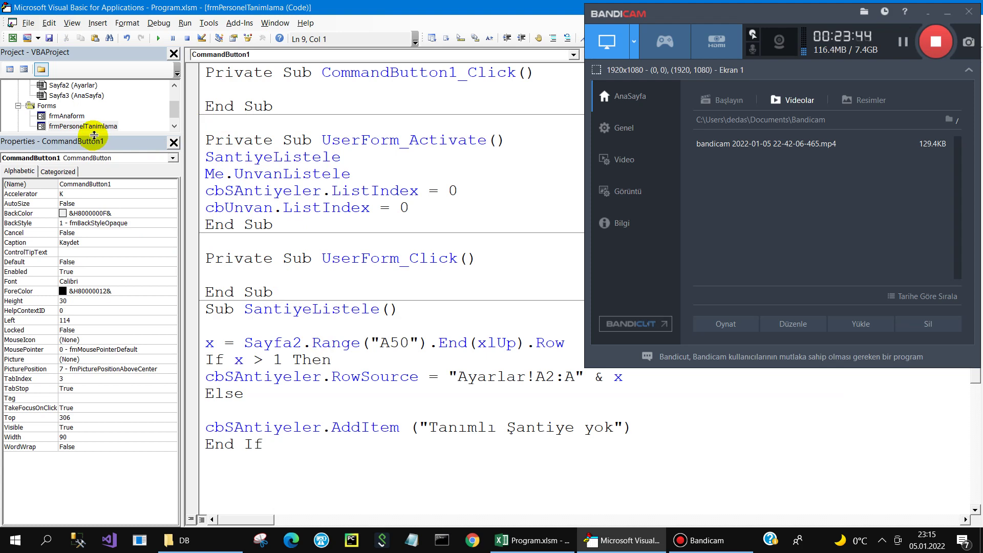
pyautogui.moveTo(94, 136); pyautogui.dragTo(96, 208)
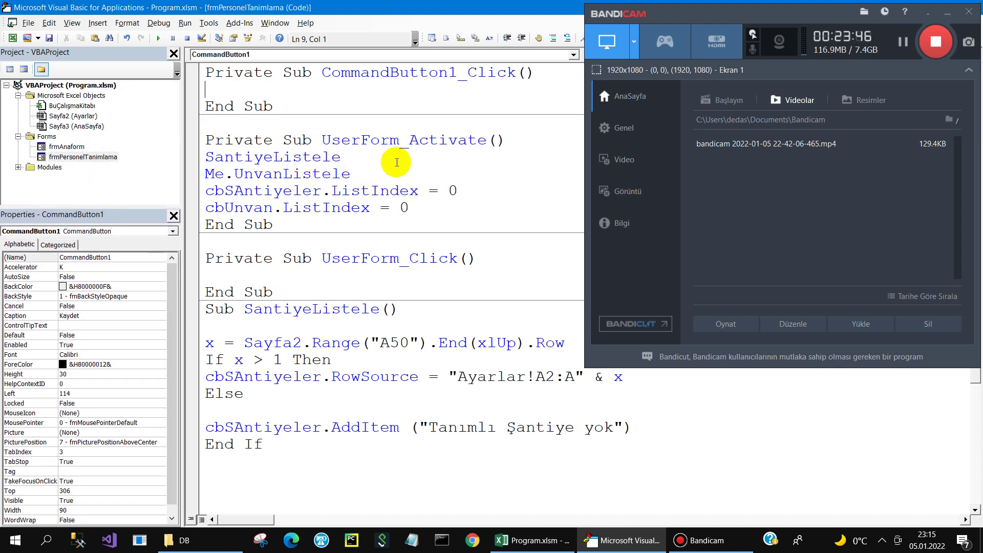